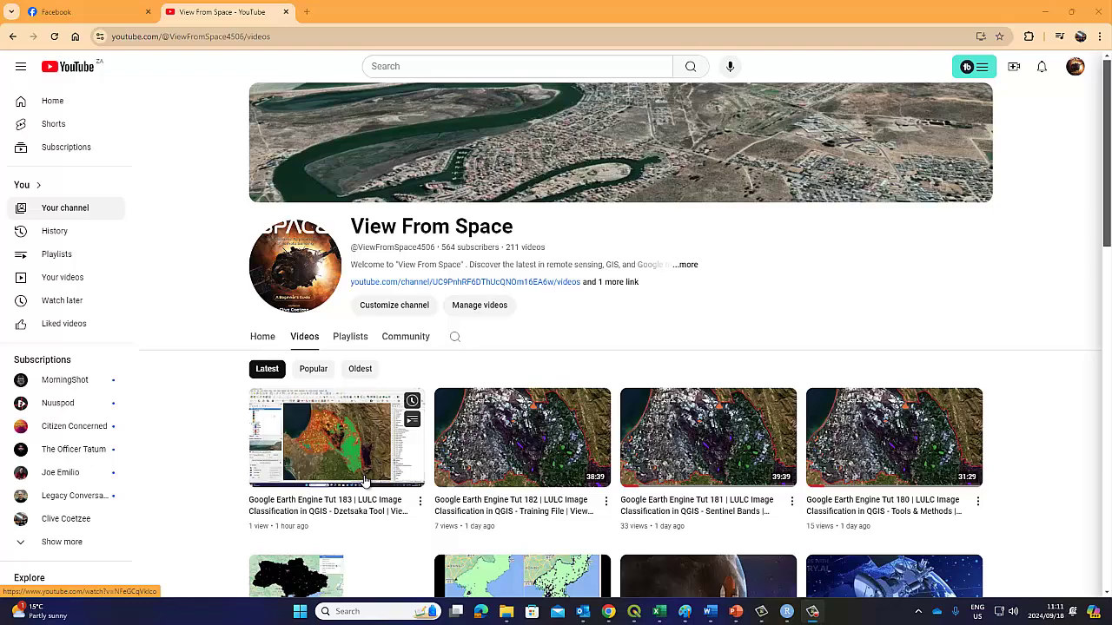
- Switch to the Classification project in QGIS and examine the classifier options in the dzetsaka settings
mouse_move(633, 619)
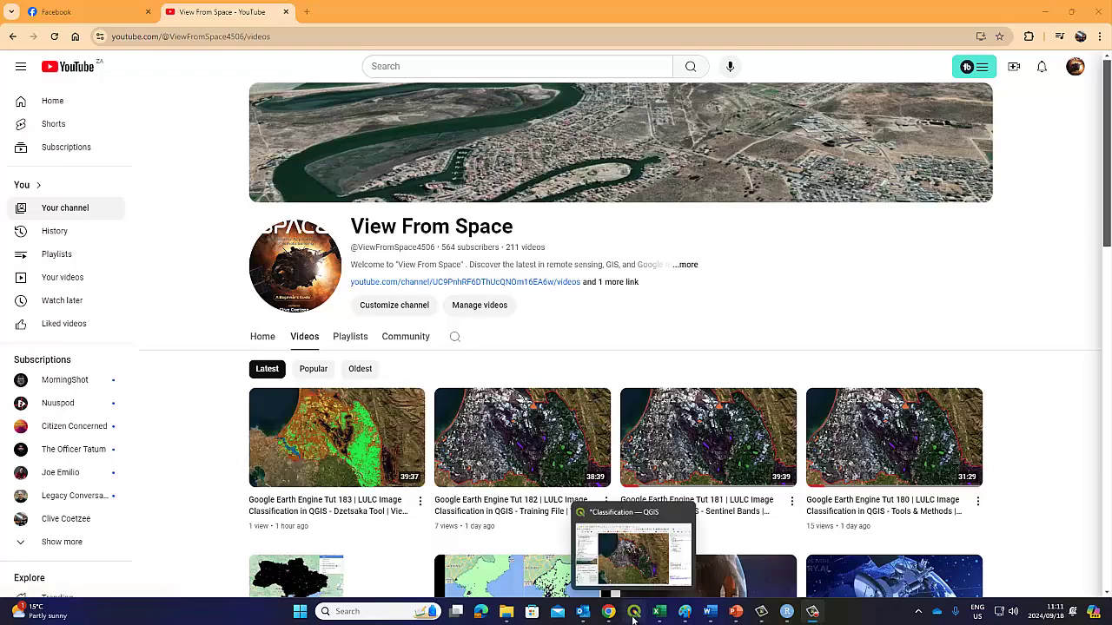
left_click(599, 545)
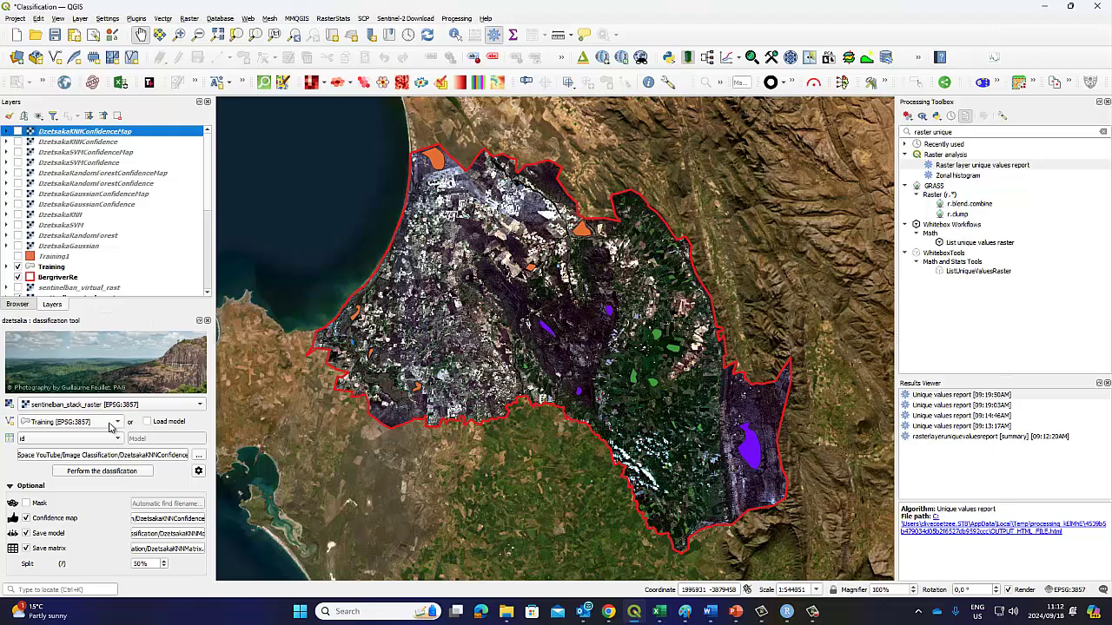
left_click(198, 471)
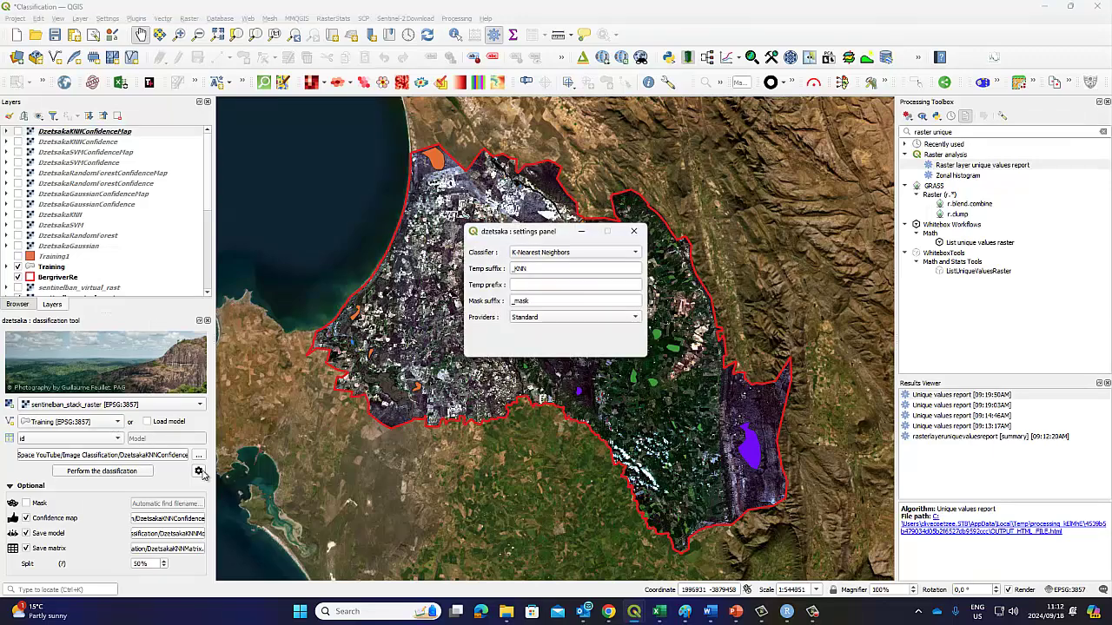
left_click(628, 256)
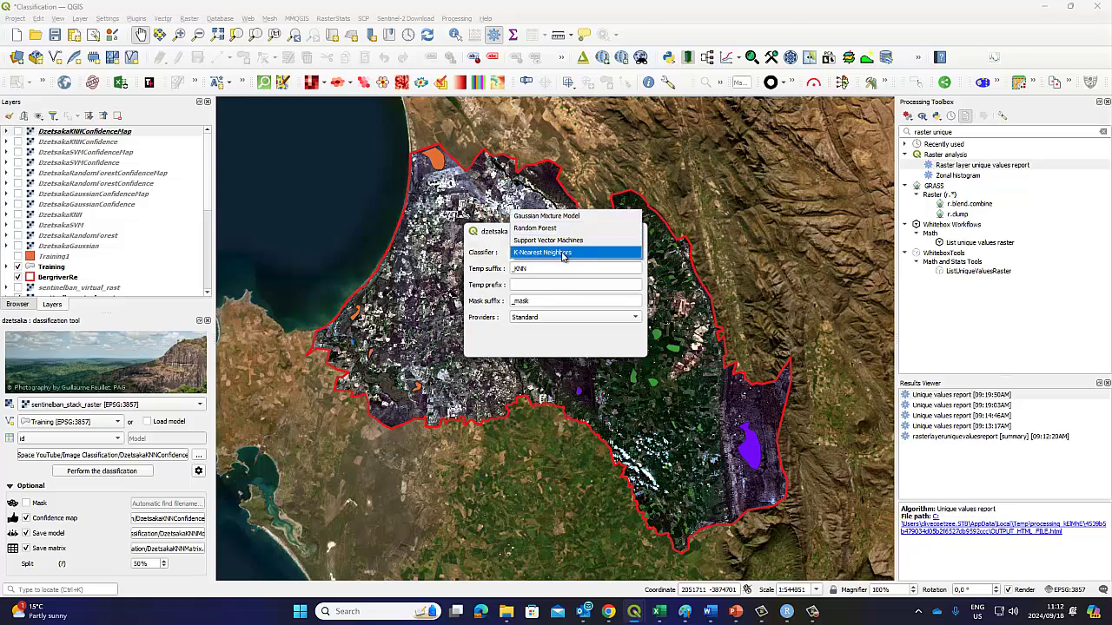
left_click(198, 428)
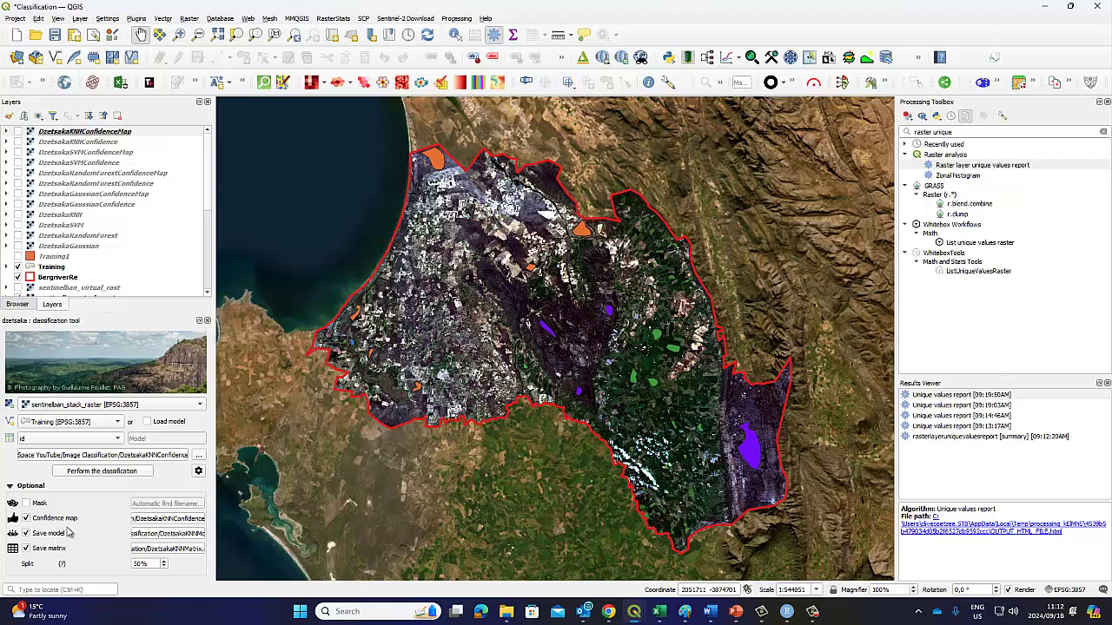
left_click(198, 471)
left_click(636, 253)
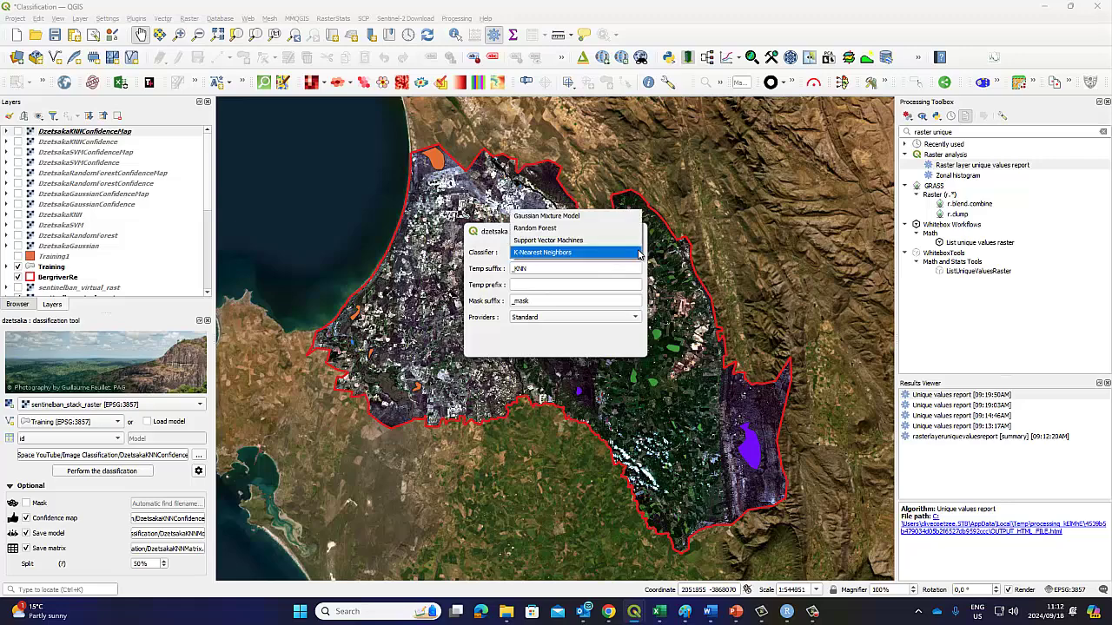
left_click(639, 253)
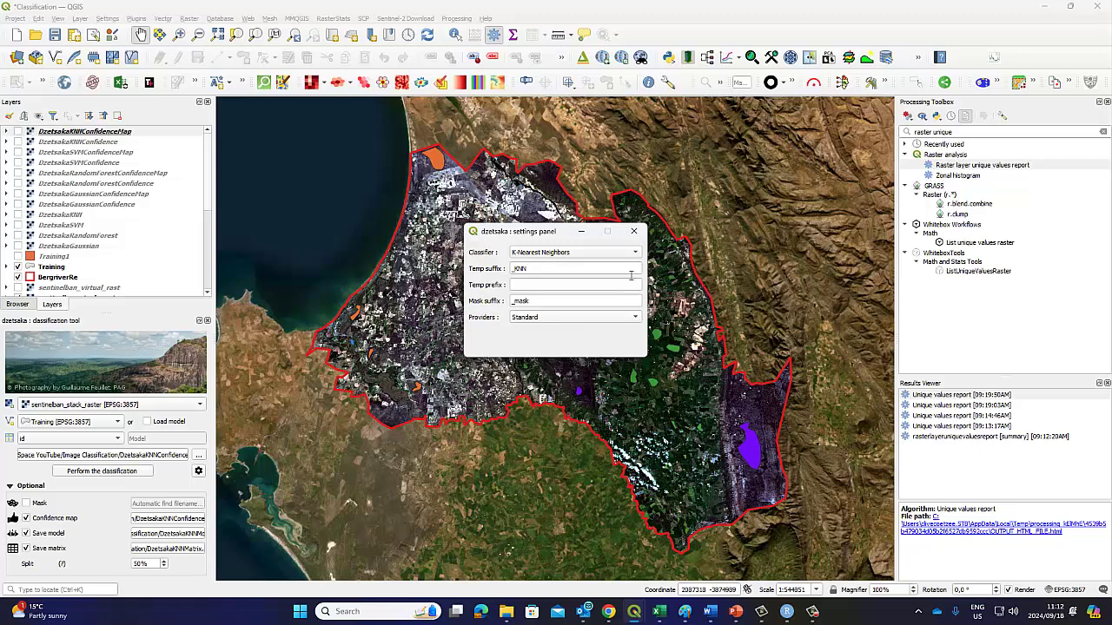
left_click(633, 231)
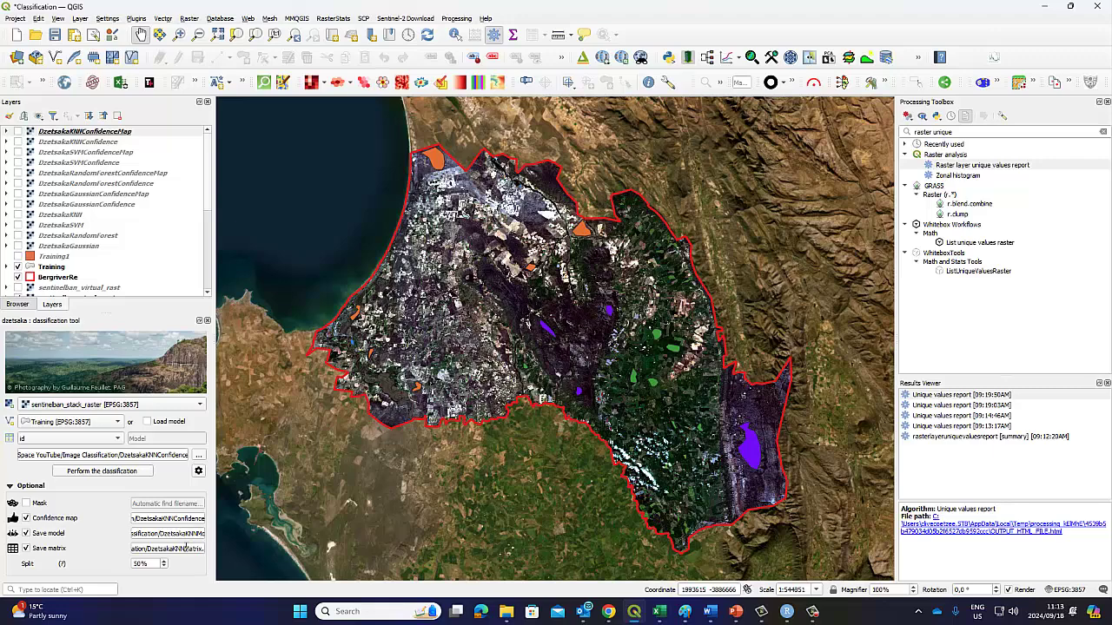
left_click(199, 472)
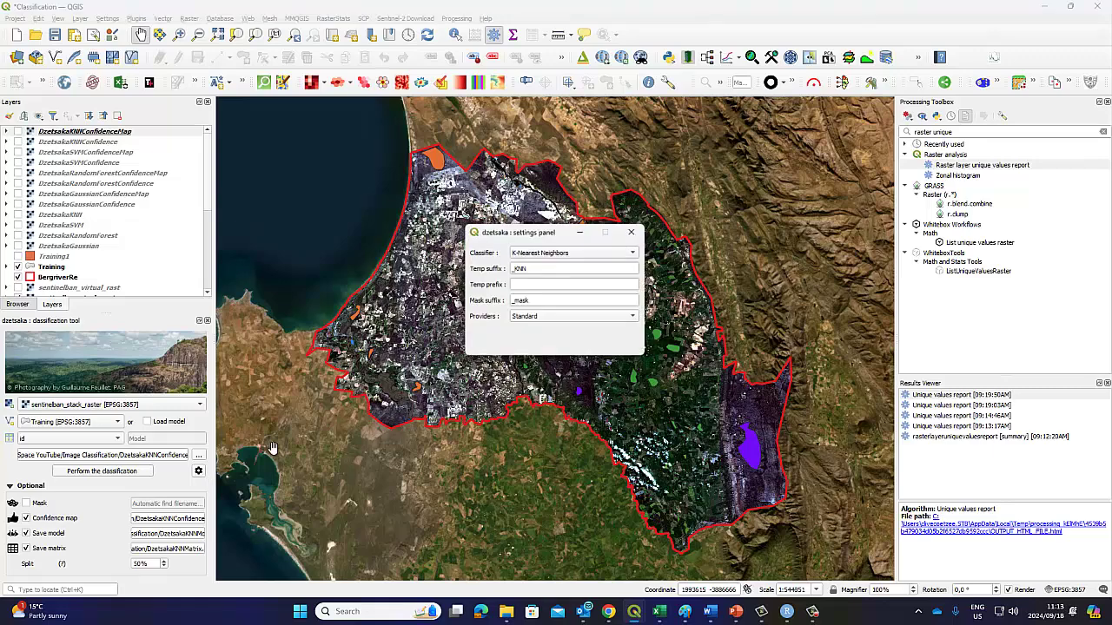
left_click(633, 231)
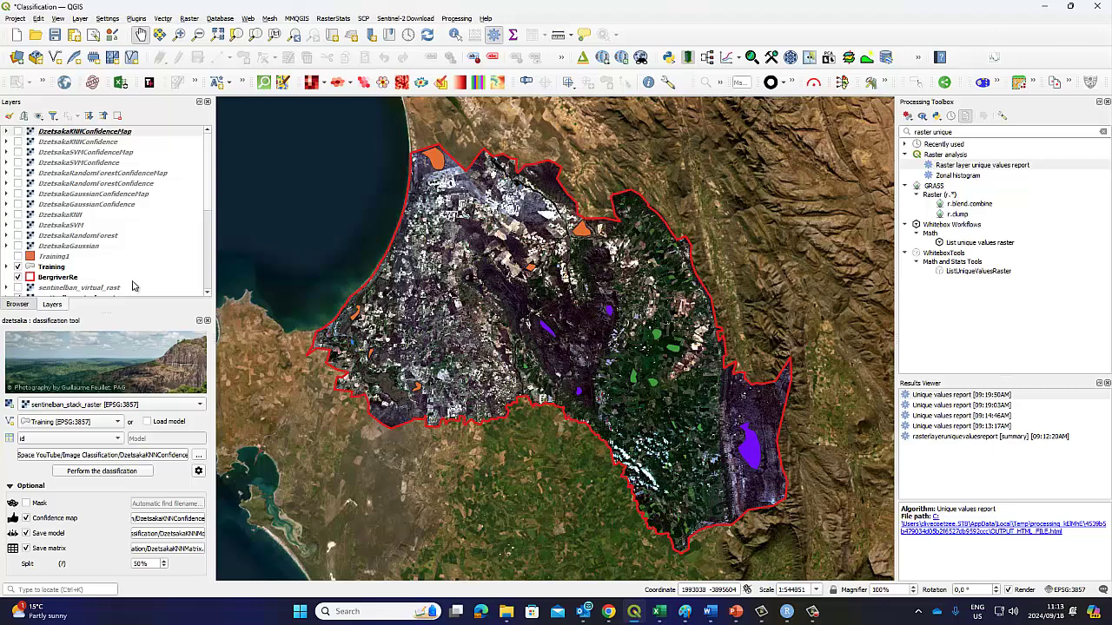
- Try Gaussian Mixture Model as the dzetsaka classifier, restore K-Nearest Neighbors, and close the settings
left_click(198, 470)
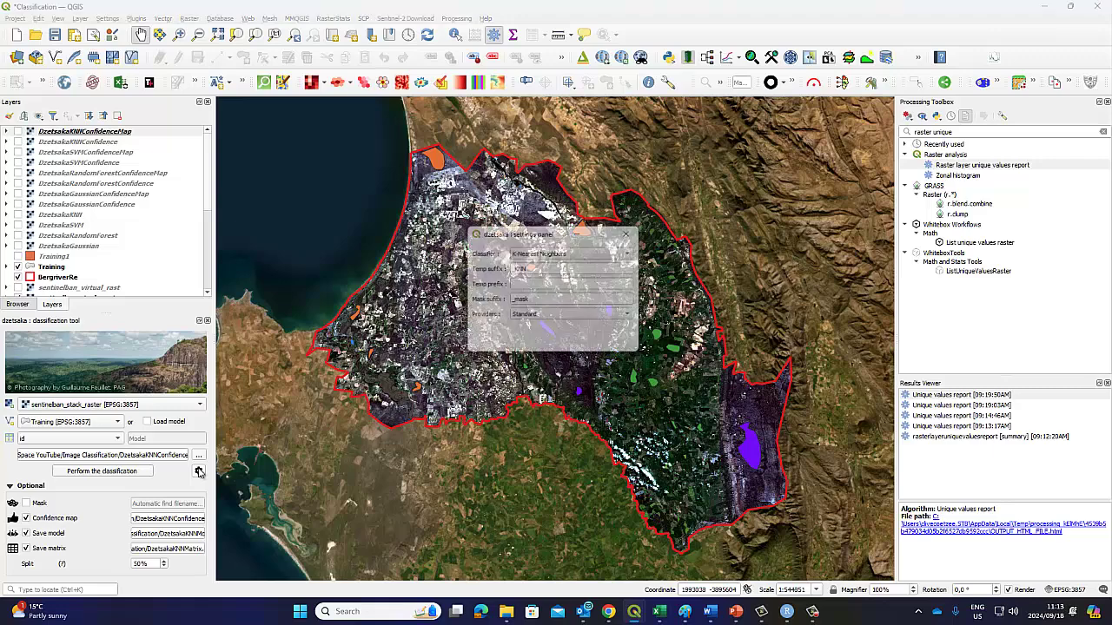
left_click(635, 253)
left_click(569, 216)
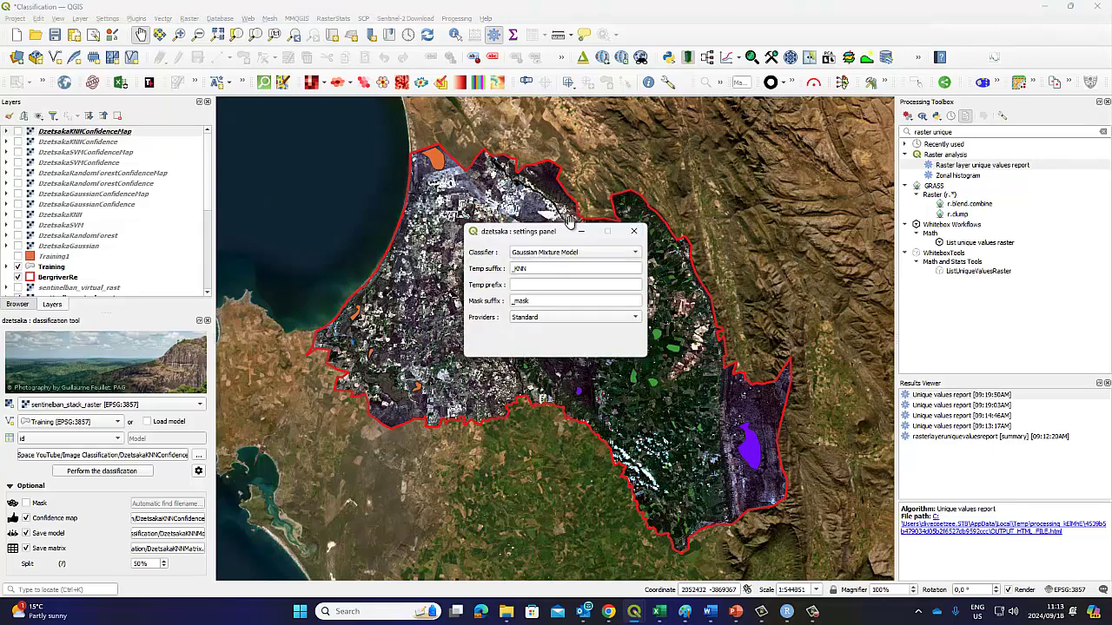
left_click(635, 253)
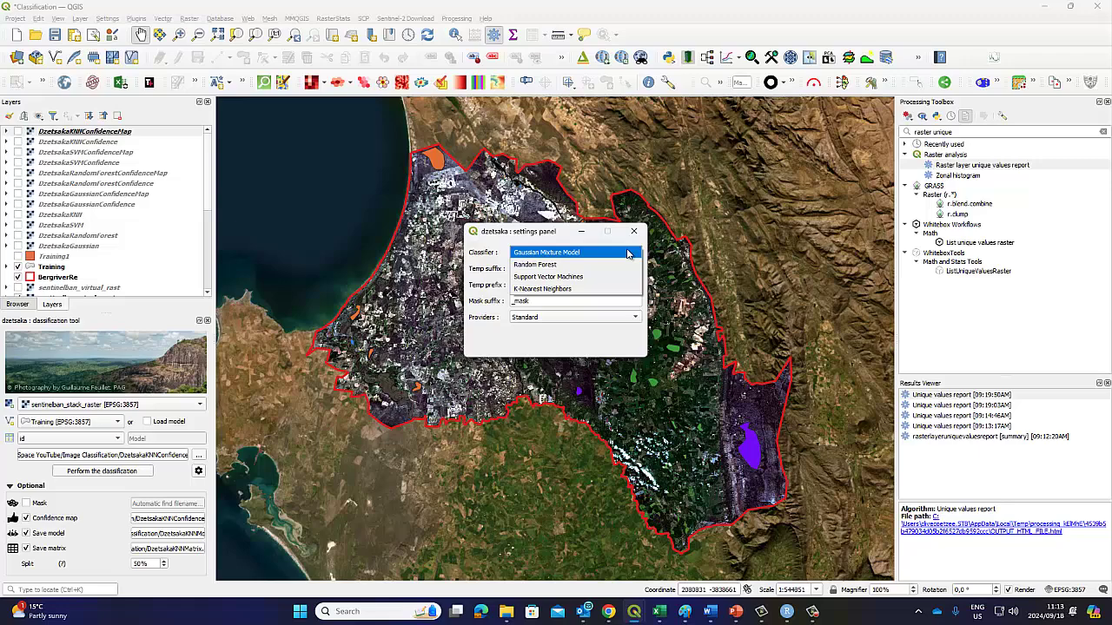
left_click(556, 290)
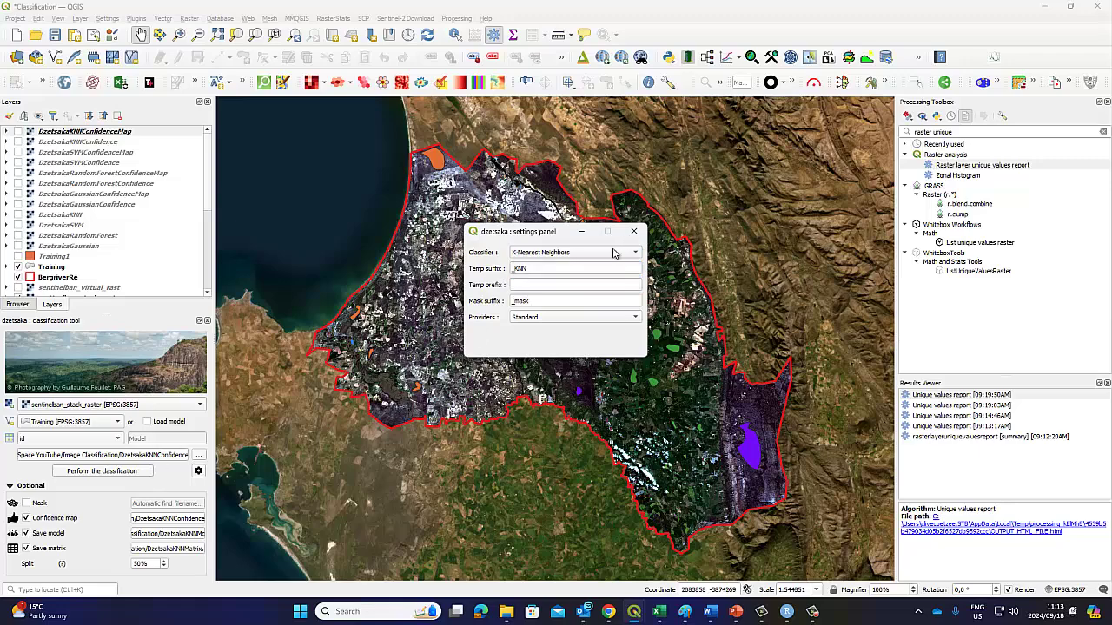
left_click(633, 231)
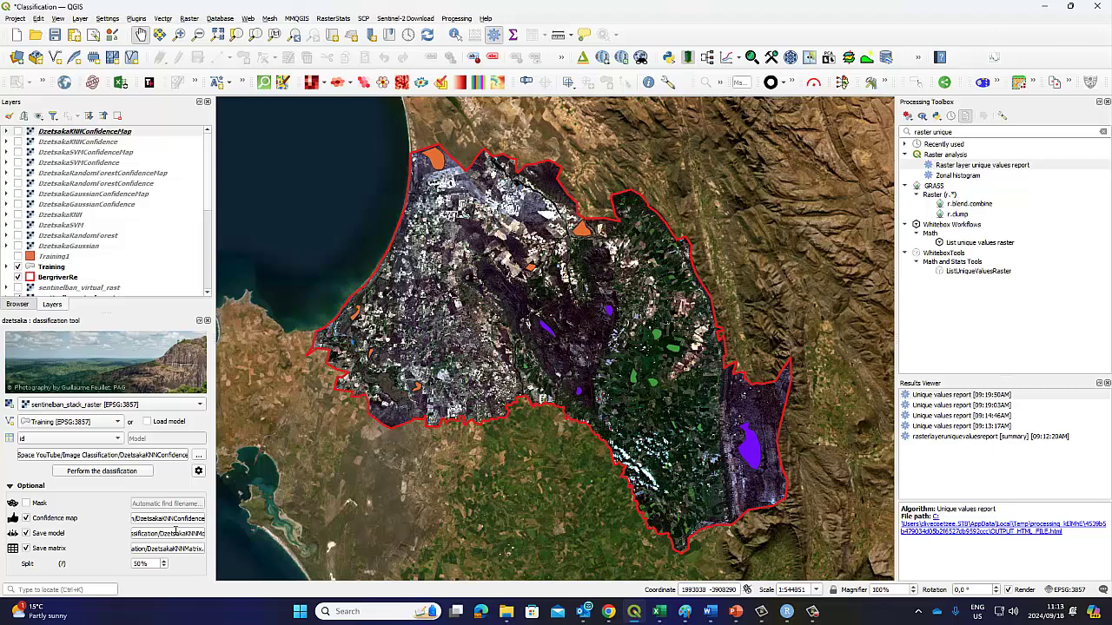
- Show the DzetsakaGaussianConfidence layer and load the DClass1 style file into its symbology
left_click(18, 204)
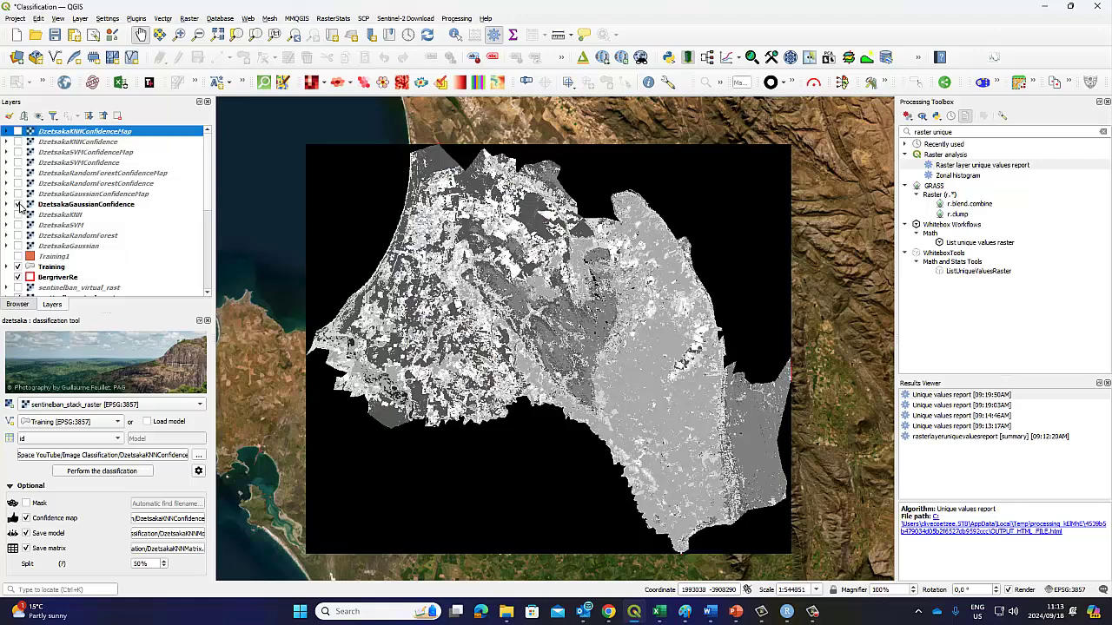
right_click(80, 206)
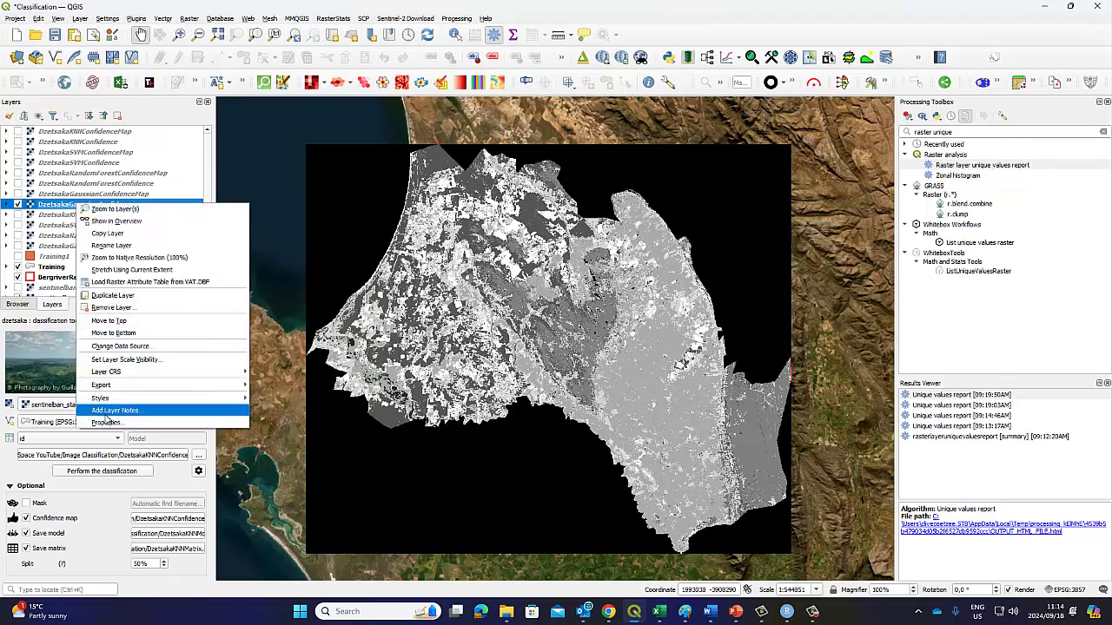
left_click(106, 422)
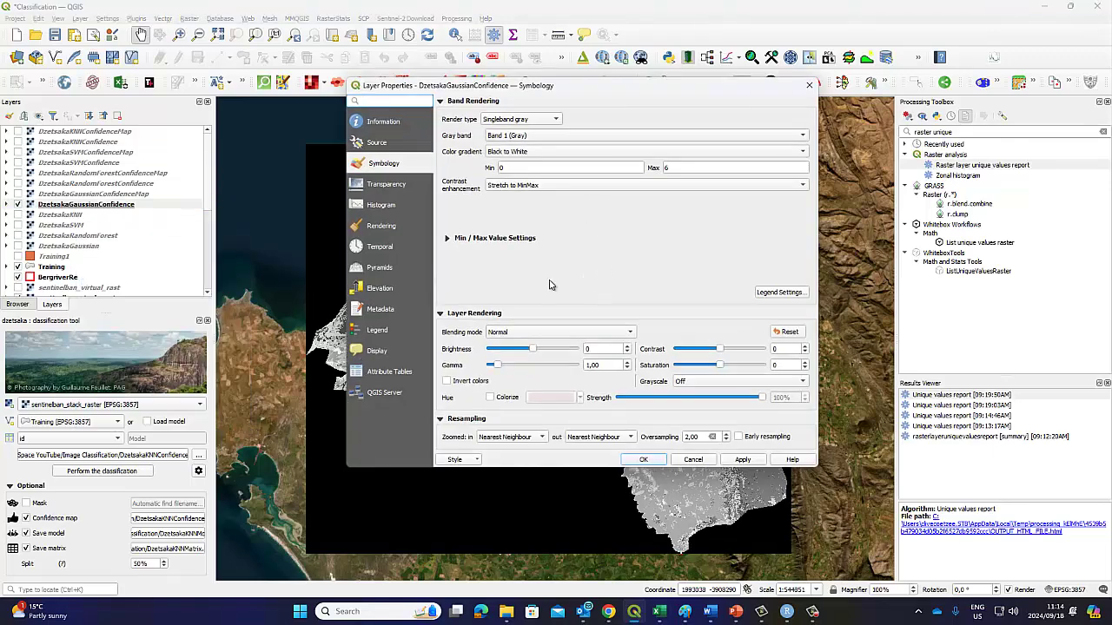
left_click(476, 461)
left_click(469, 472)
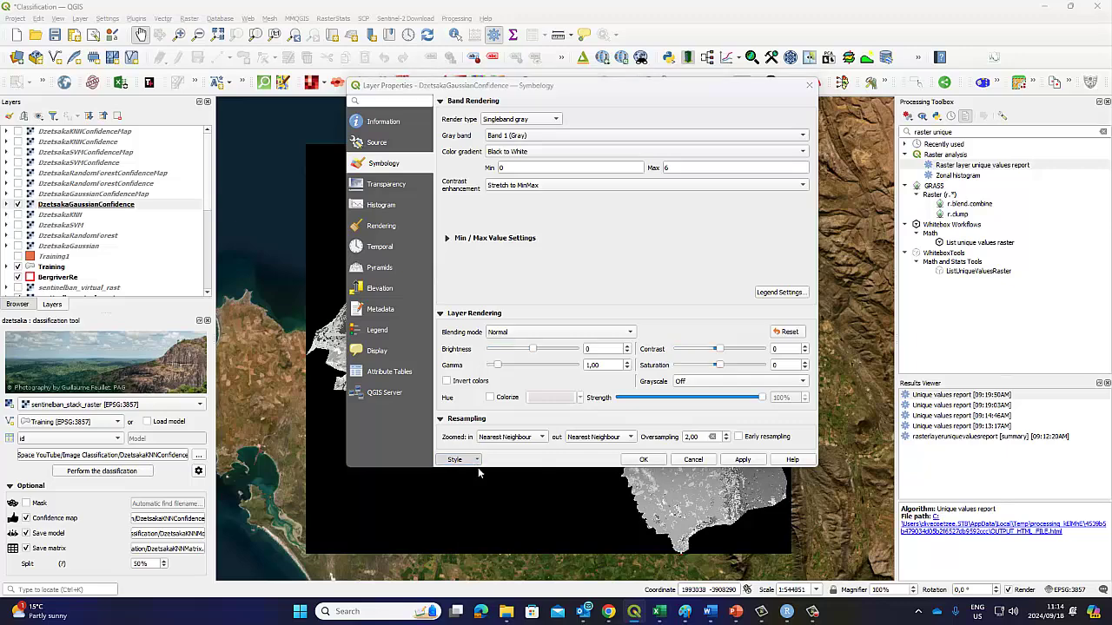
left_click(680, 172)
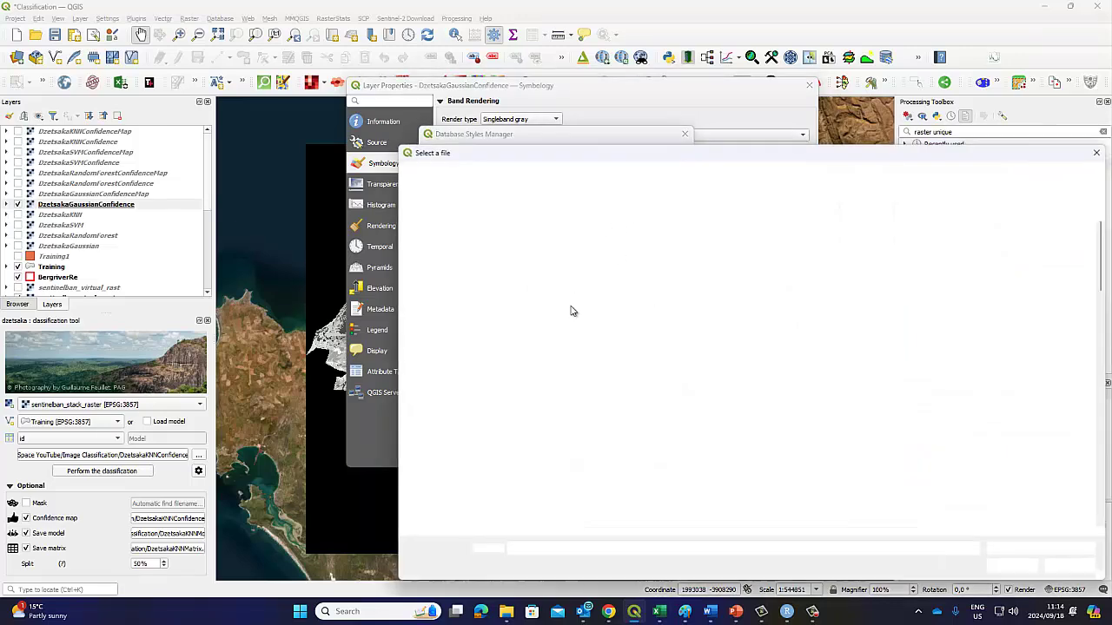
scroll(712, 408, "down", 5)
left_click(860, 401)
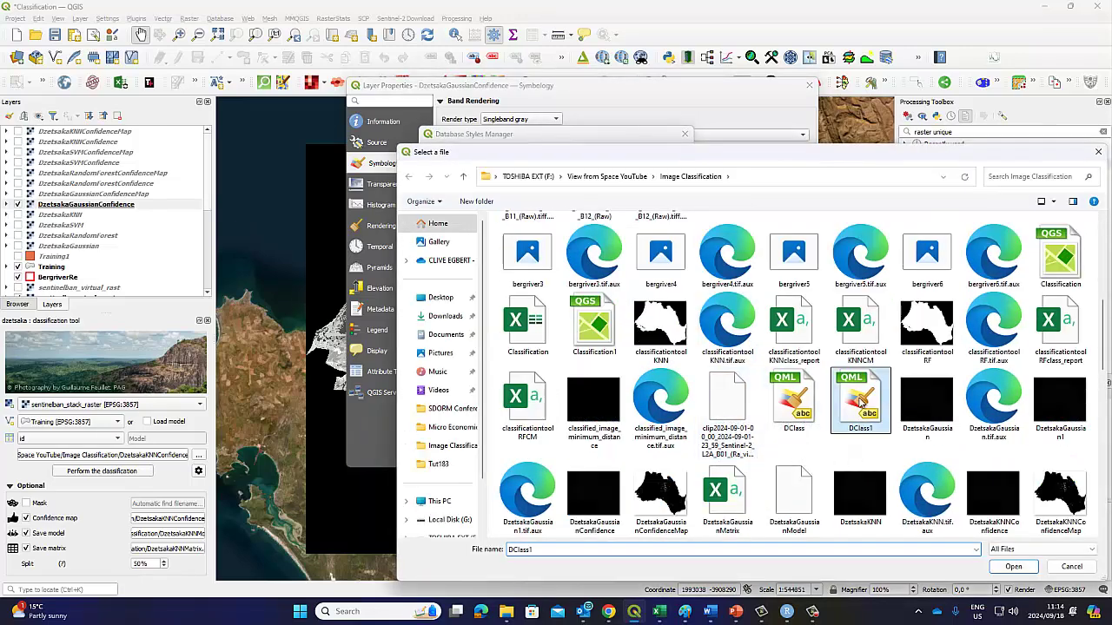
left_click(1012, 566)
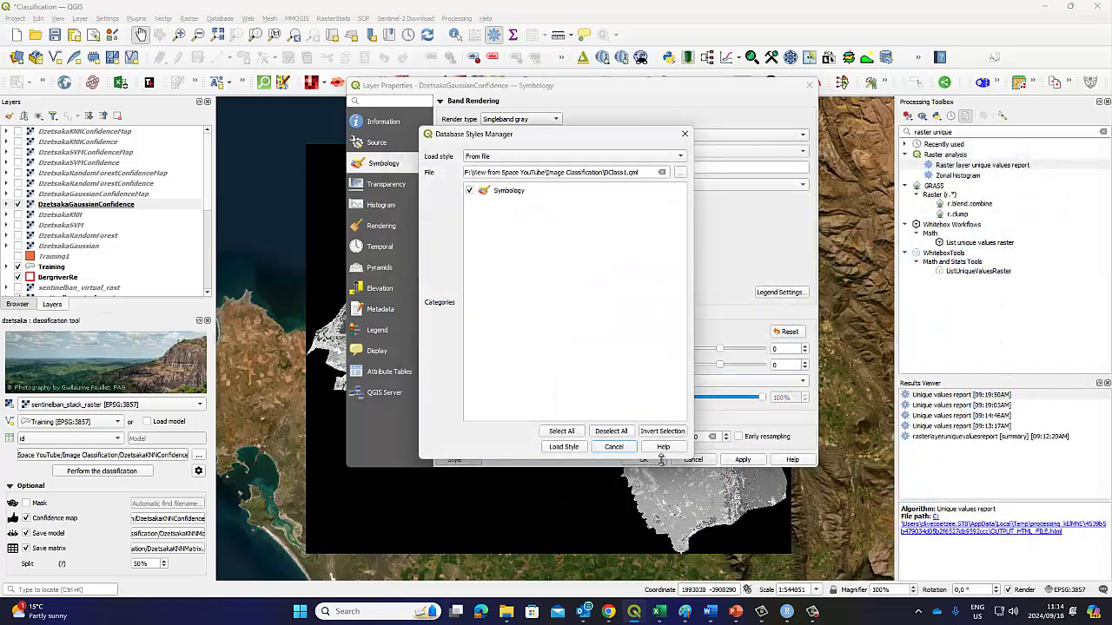
left_click(582, 446)
- Dismiss the Python error dialogs and accept the DzetsakaGaussianConfidence layer properties
left_click(715, 484)
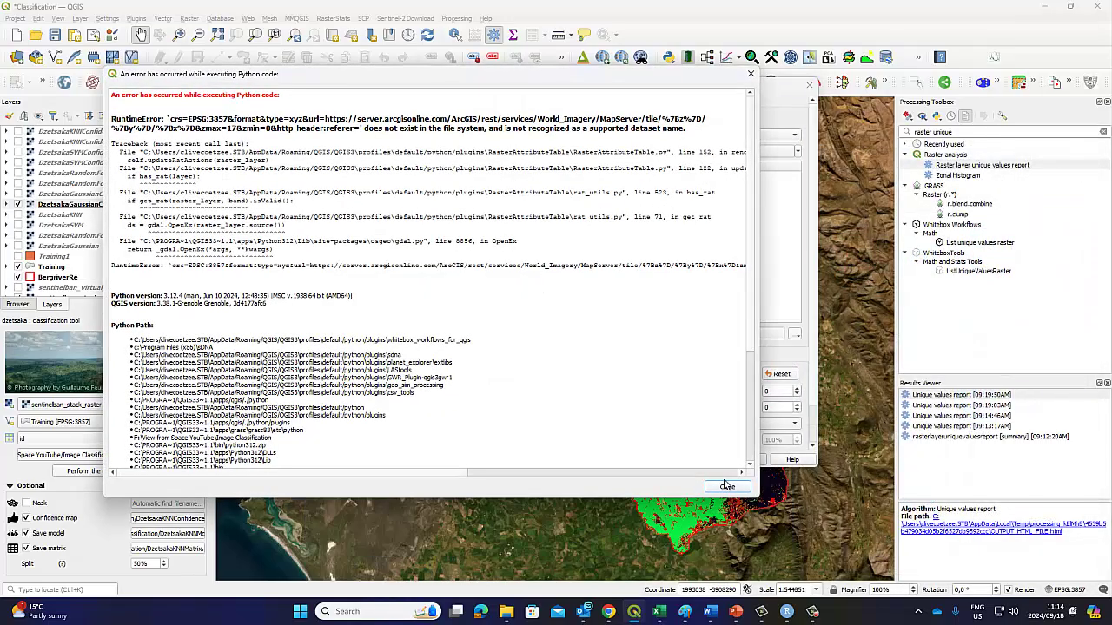
left_click(716, 484)
left_click(644, 459)
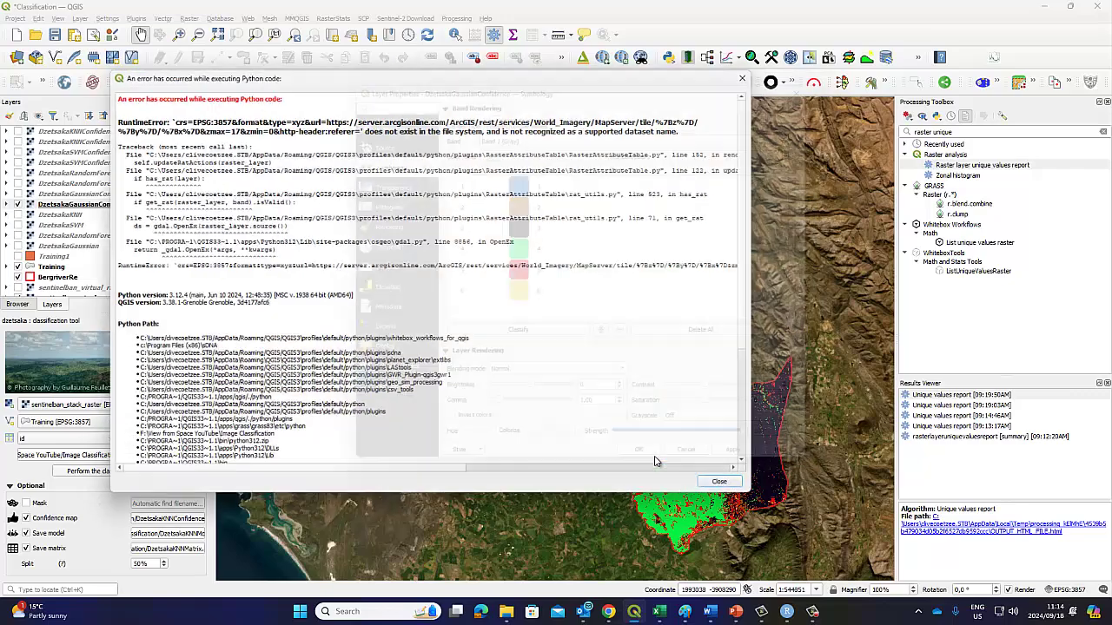
left_click(716, 486)
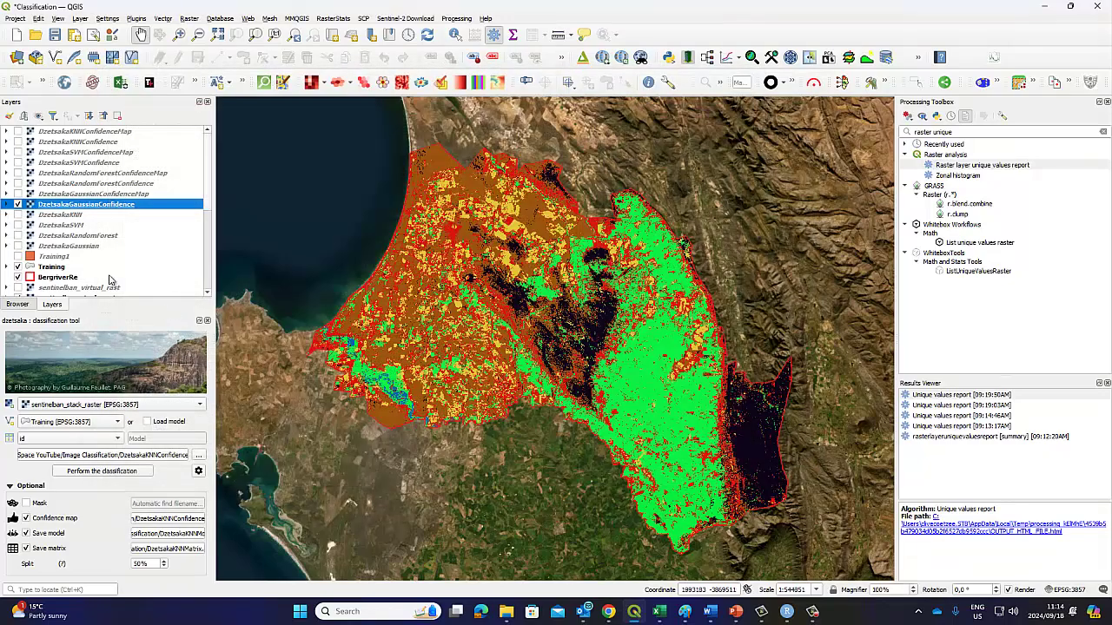
- Compare the DzetsakaGaussian and DzetsakaGaussianConfidence layers by toggling their visibility, leaving only DzetsakaGaussianConfidence shown of the two
left_click(18, 246)
left_click(18, 204)
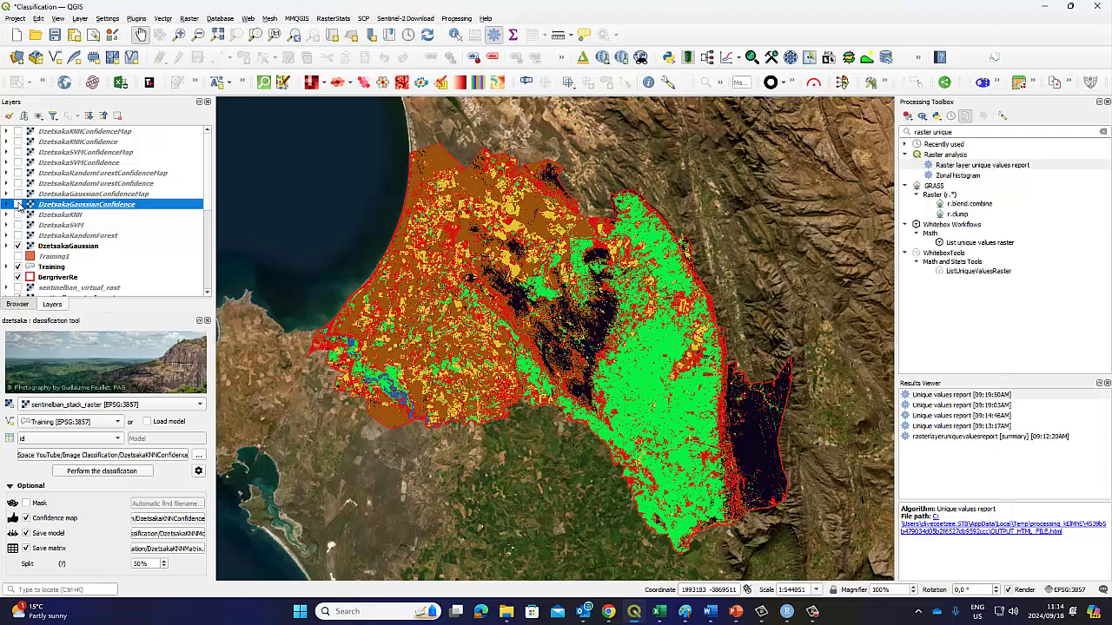
left_click(19, 204)
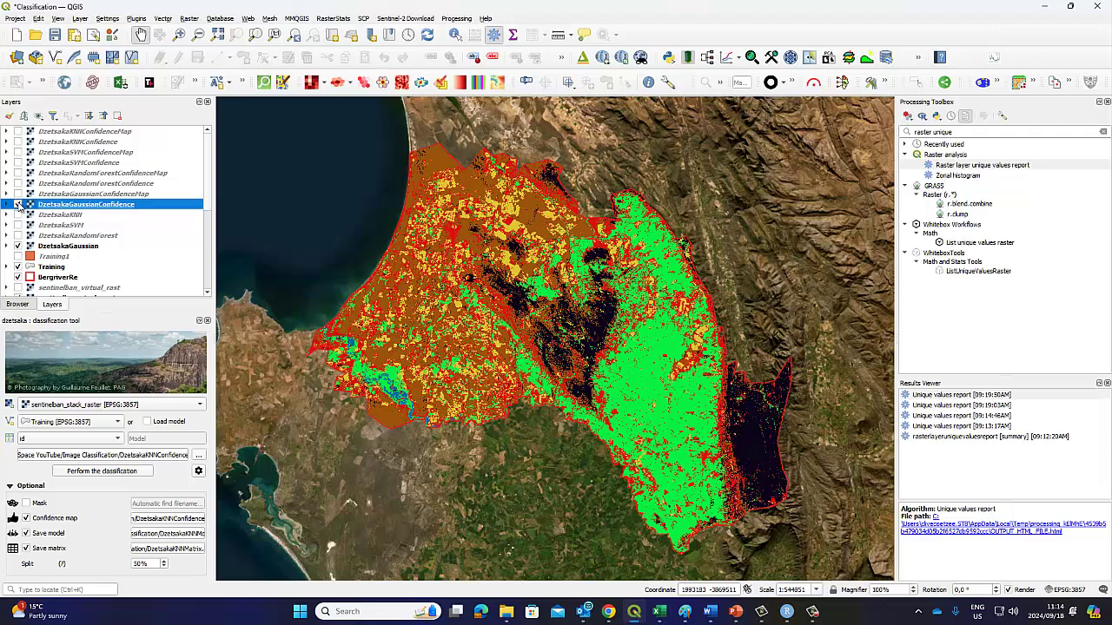
left_click(19, 204)
left_click(18, 205)
left_click(18, 204)
left_click(18, 204)
left_click(18, 204)
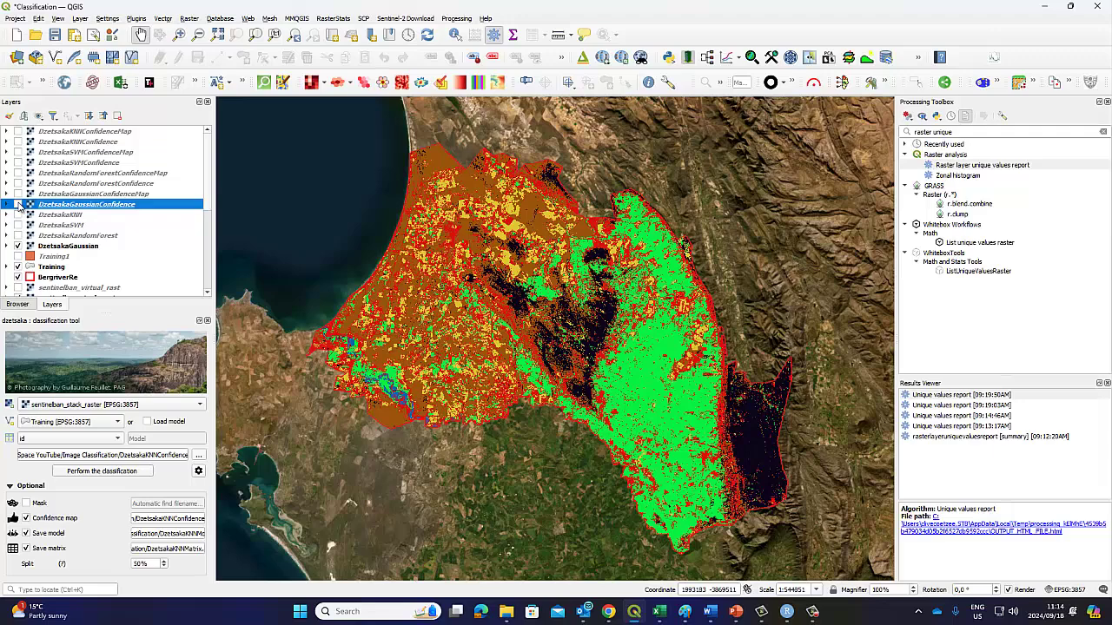
left_click(18, 245)
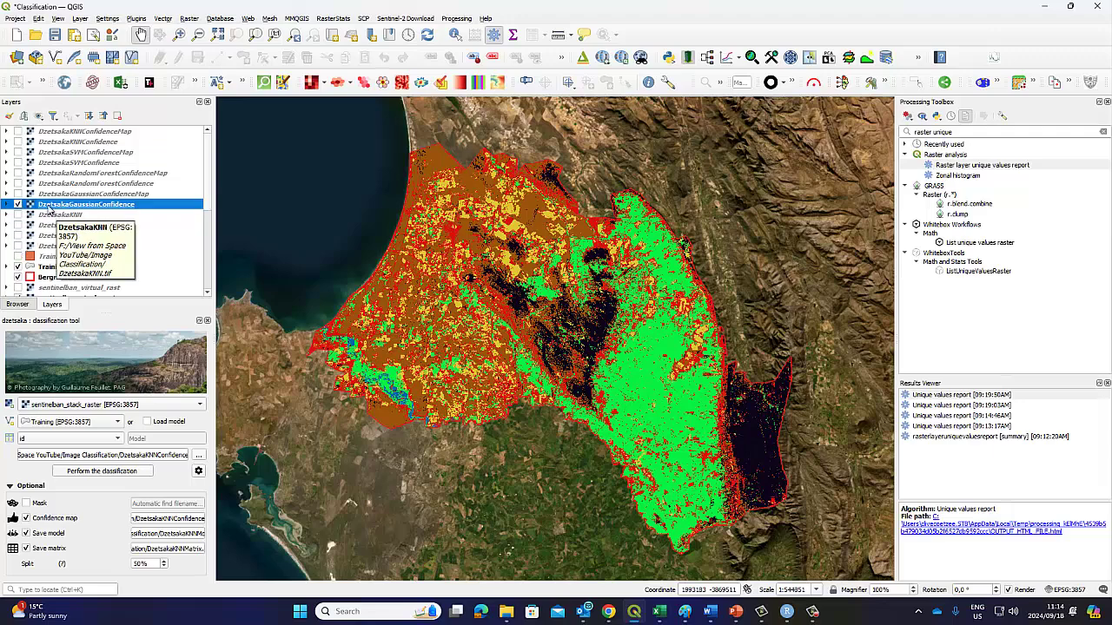
- Show the DzetsakaGaussianConfidenceMap layer, check the value range in its legend, and select the layer
left_click(19, 194)
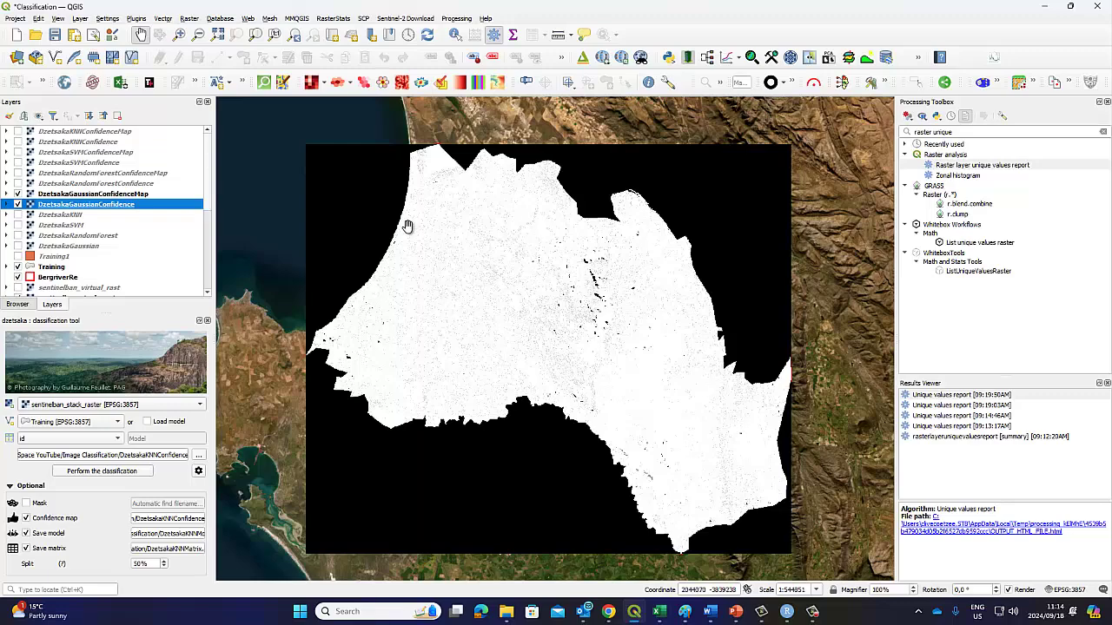
left_click(7, 194)
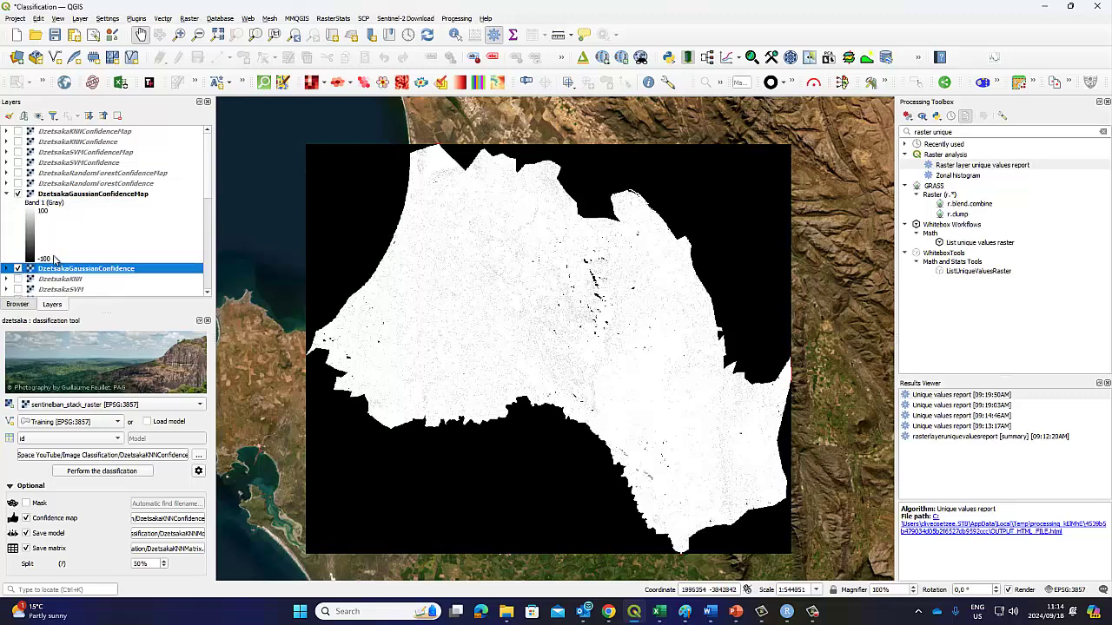
left_click(7, 194)
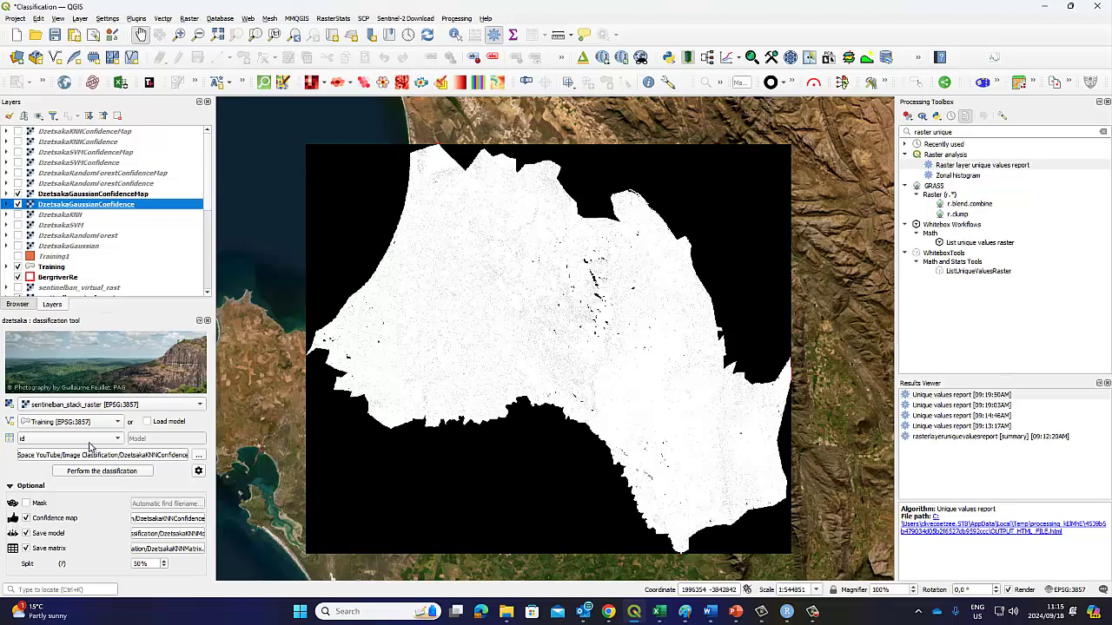
left_click(105, 195)
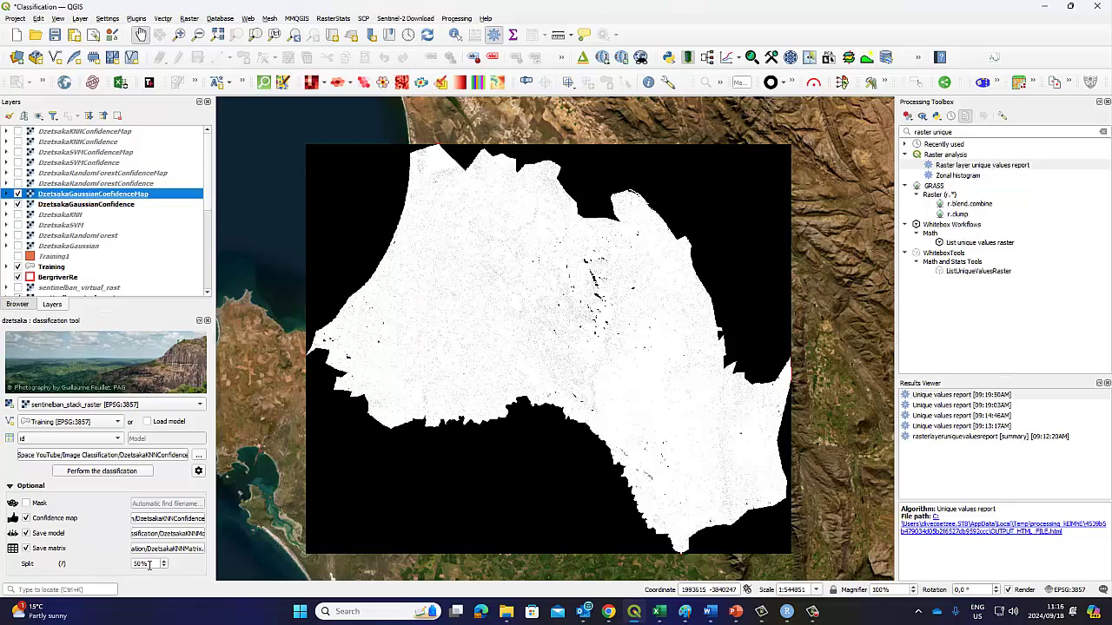
- Set the training split in the dzetsaka classification tool to 80%
left_click_drag(150, 565, 133, 570)
type("80")
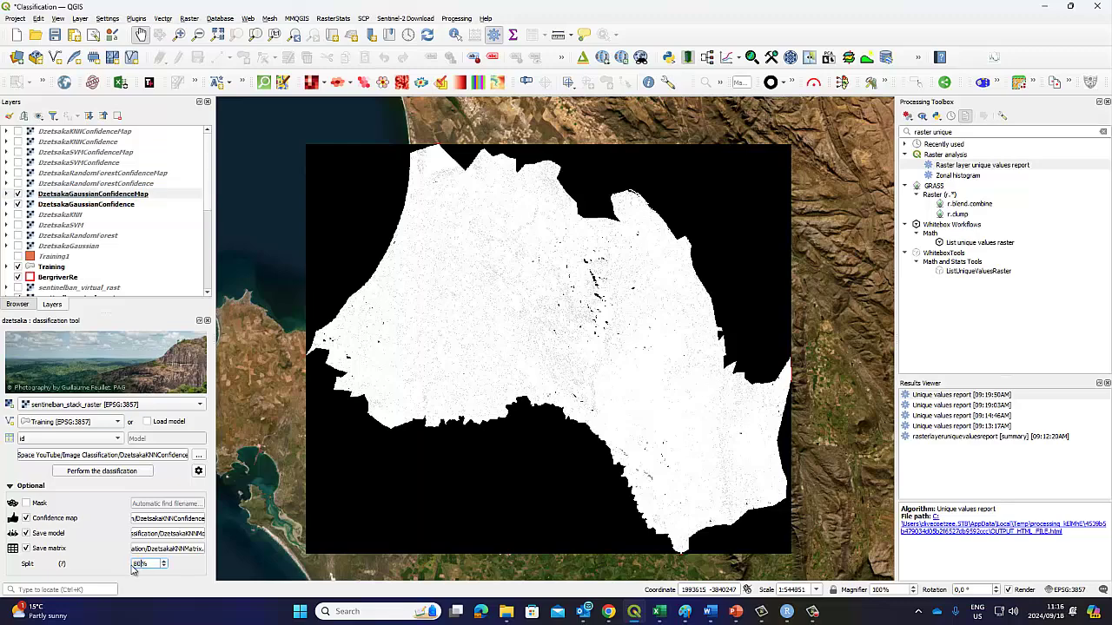
left_click(102, 523)
scroll(150, 565, "down", 5)
left_click(109, 568)
- Switch the DzetsakaGaussianConfidenceMap layer's render type to Paletted/Unique values and classify its values
right_click(118, 196)
left_click(165, 415)
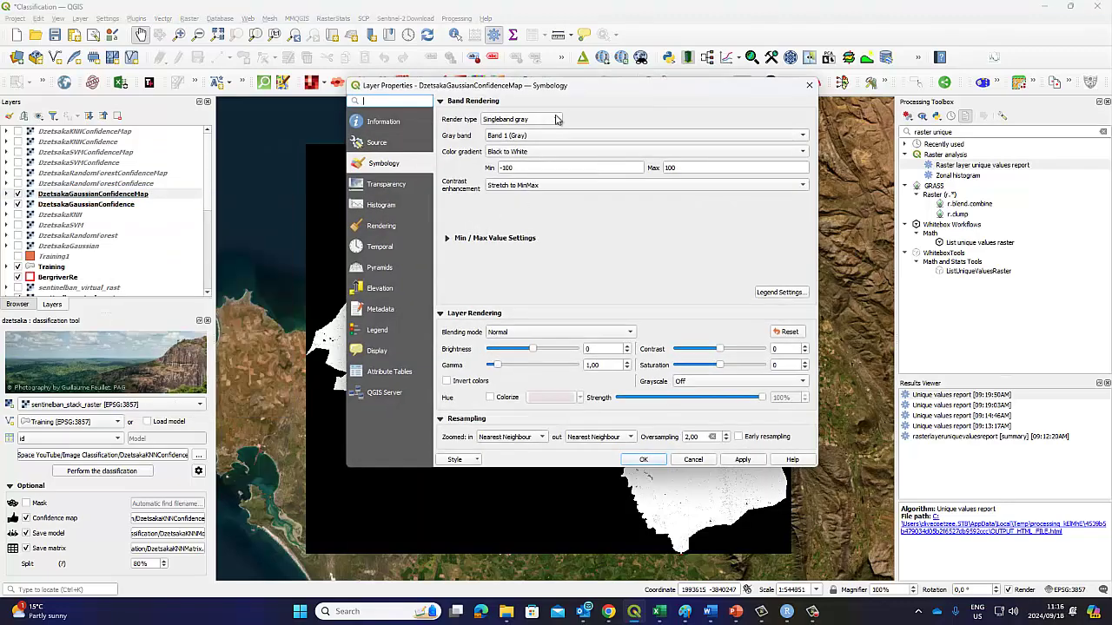
left_click(556, 119)
left_click(539, 110)
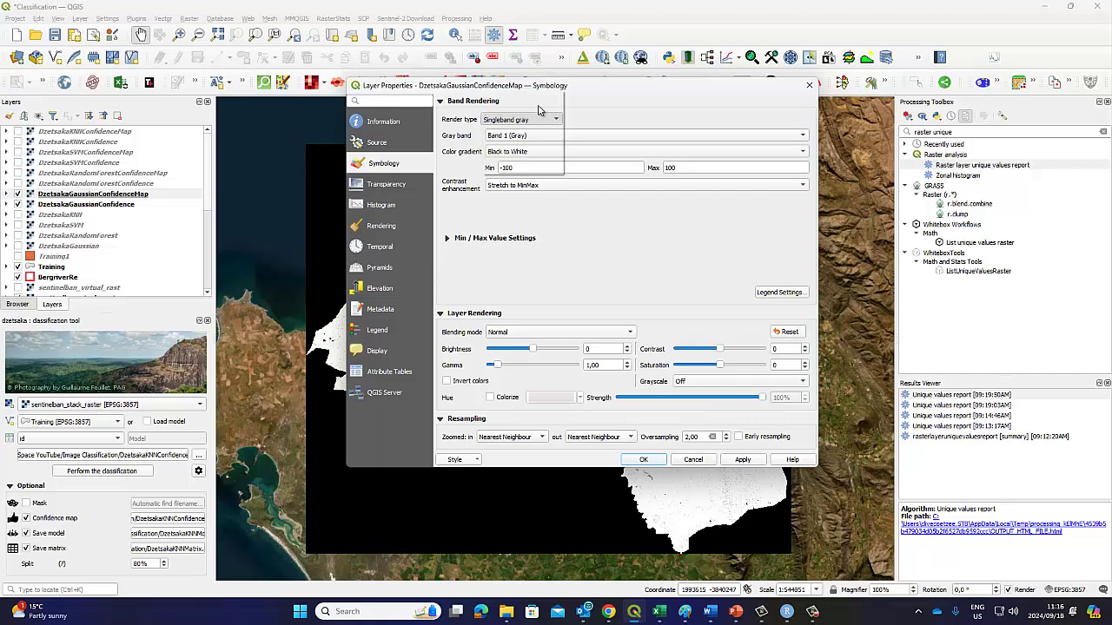
left_click(517, 334)
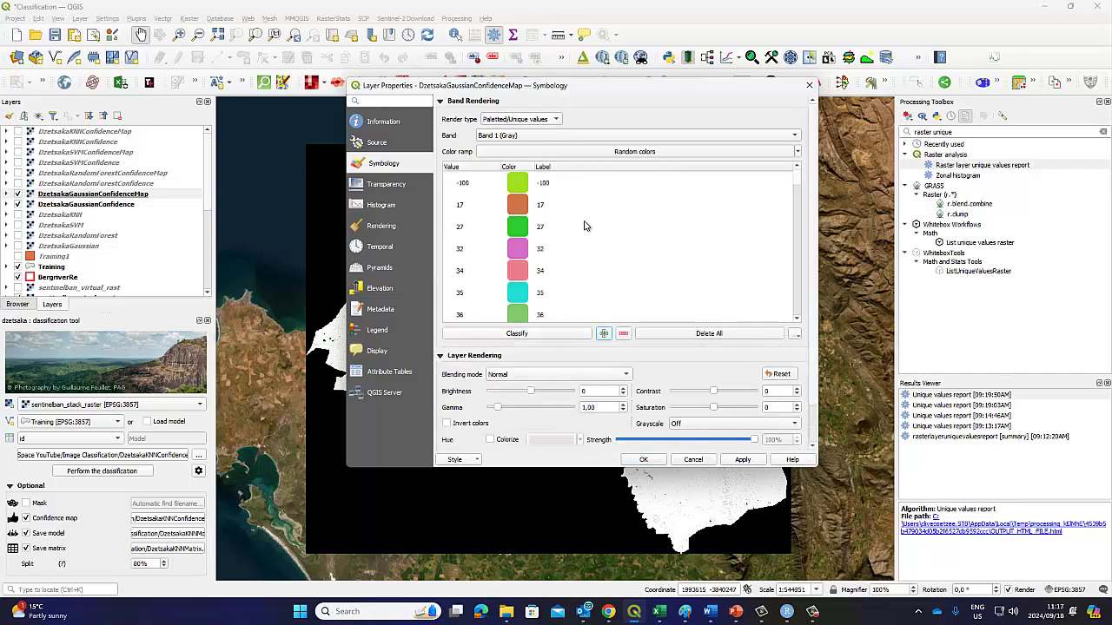
- Review the classified confidence values, apply the unique-values styling, and accept the layer properties, dismissing the Python error dialogs
scroll(586, 230, "down", 3)
scroll(586, 232, "down", 17)
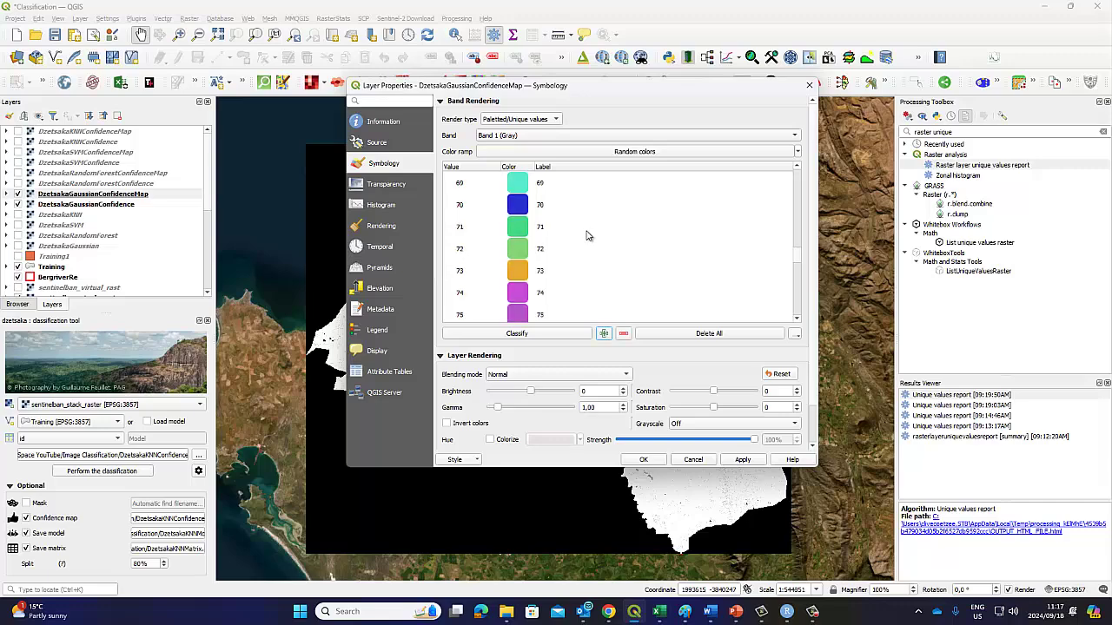
scroll(587, 236, "down", 3)
scroll(584, 249, "up", 2)
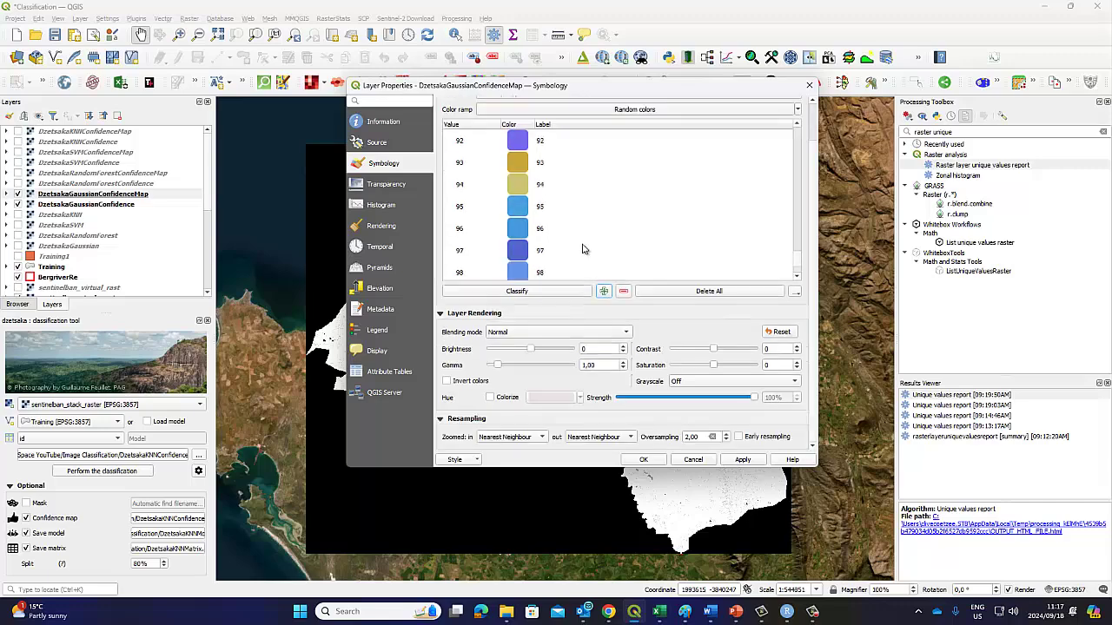
scroll(583, 249, "up", 14)
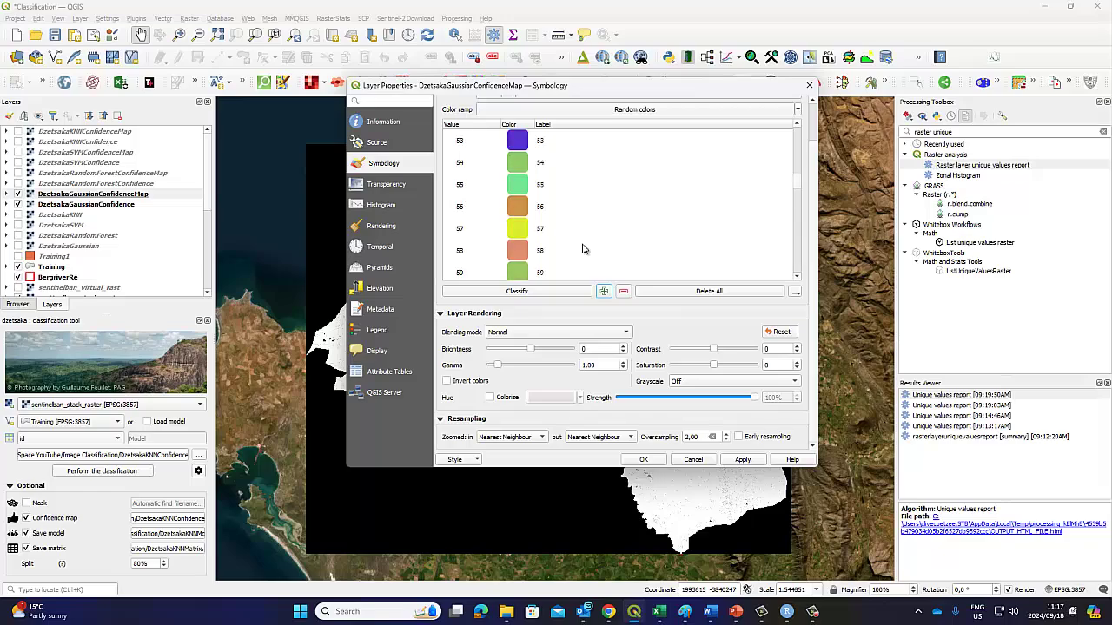
scroll(583, 249, "up", 3)
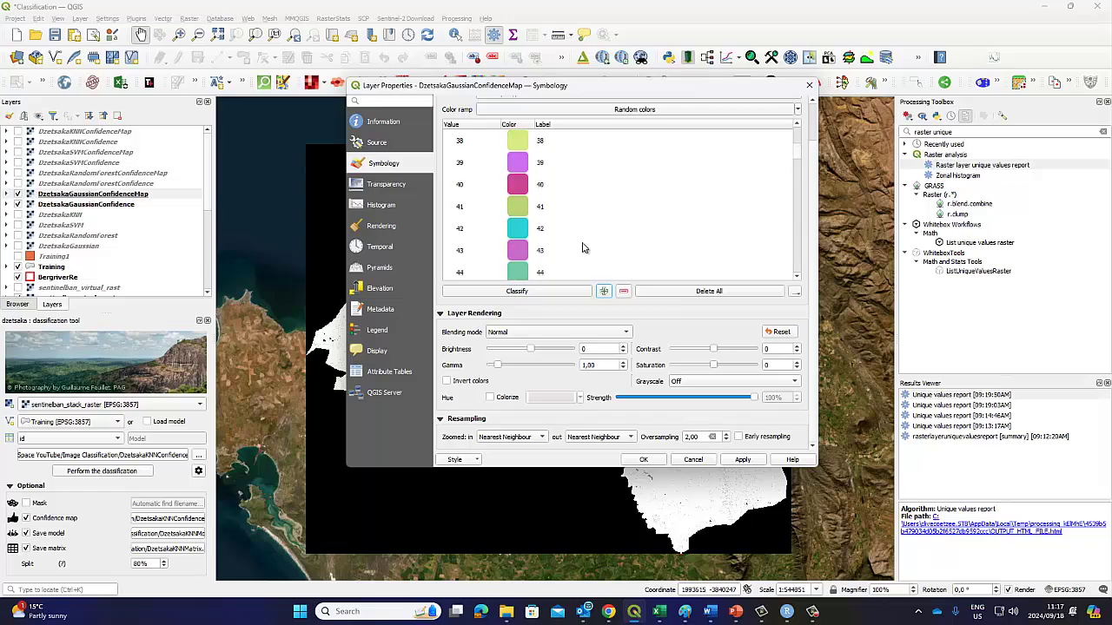
left_click(741, 460)
left_click(723, 487)
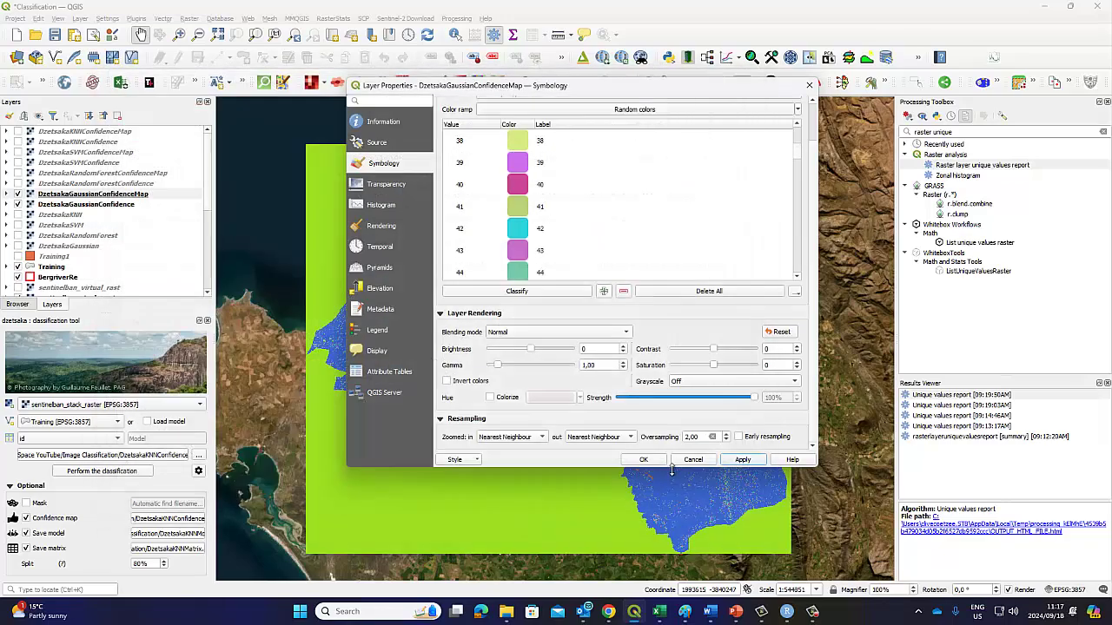
left_click(647, 460)
left_click(723, 487)
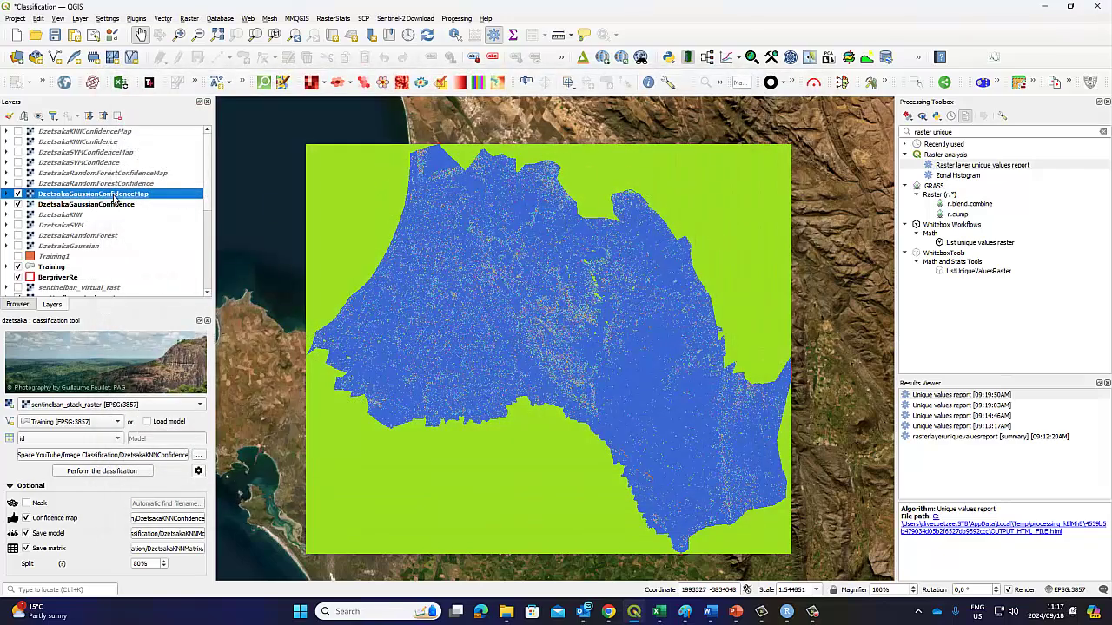
- Remove the -100 class from the DzetsakaGaussianConfidenceMap unique-values styling, check the remaining classes, and apply and accept the change
right_click(83, 194)
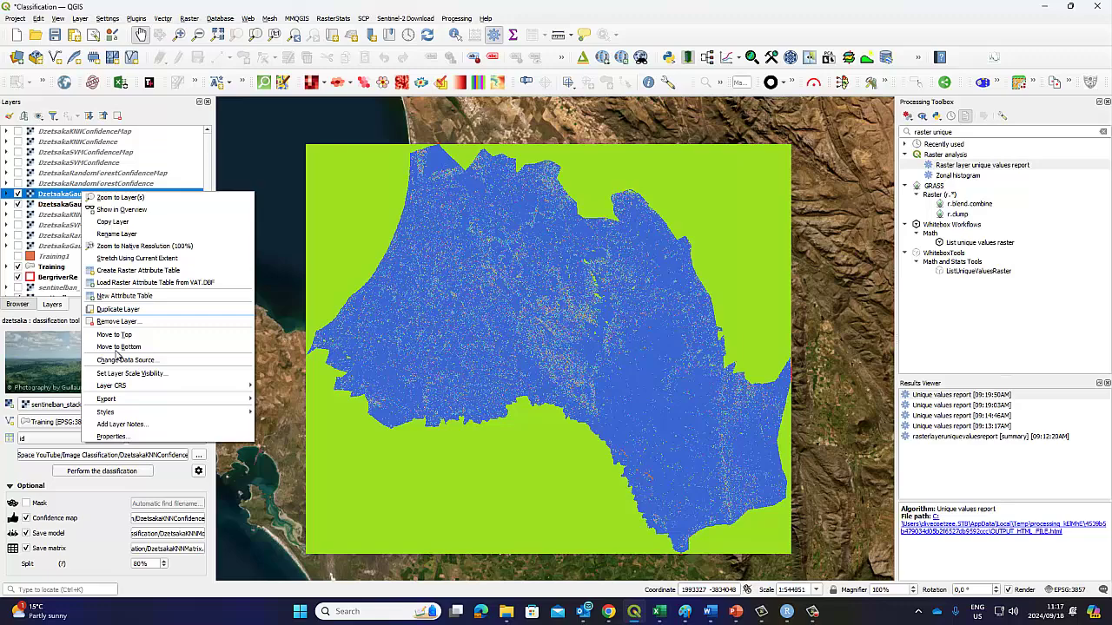
left_click(123, 439)
left_click(525, 184)
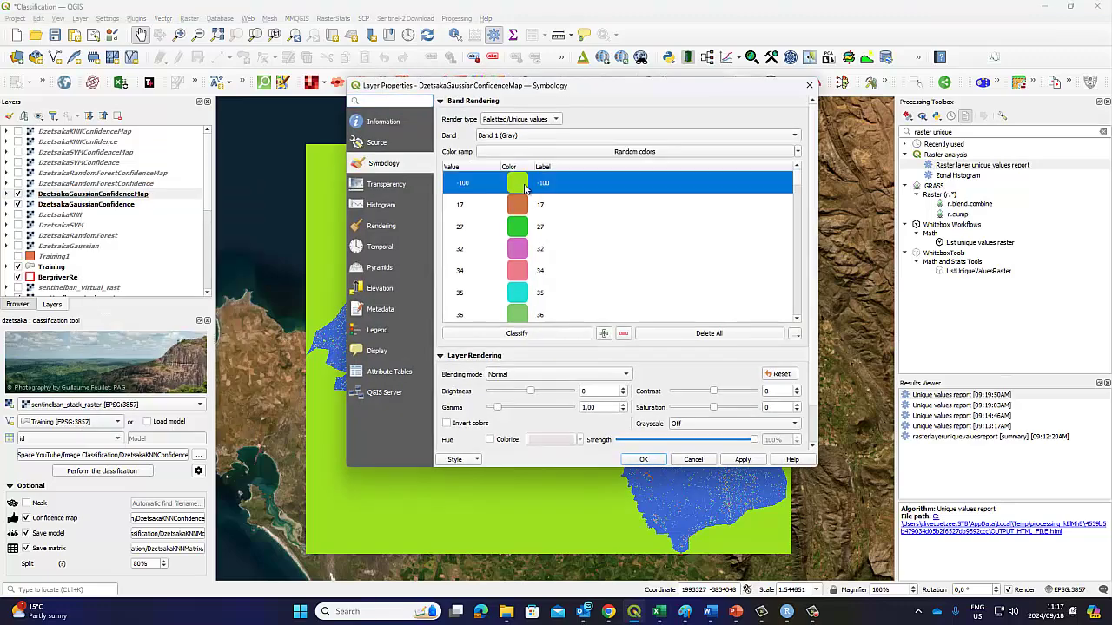
left_click(623, 334)
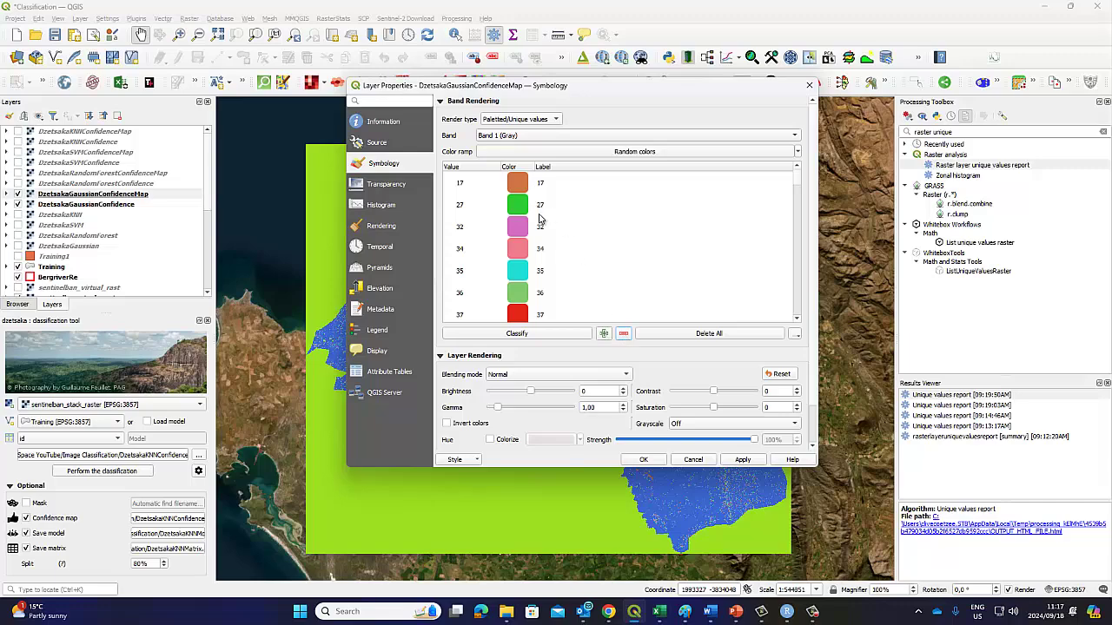
scroll(545, 273, "down", 10)
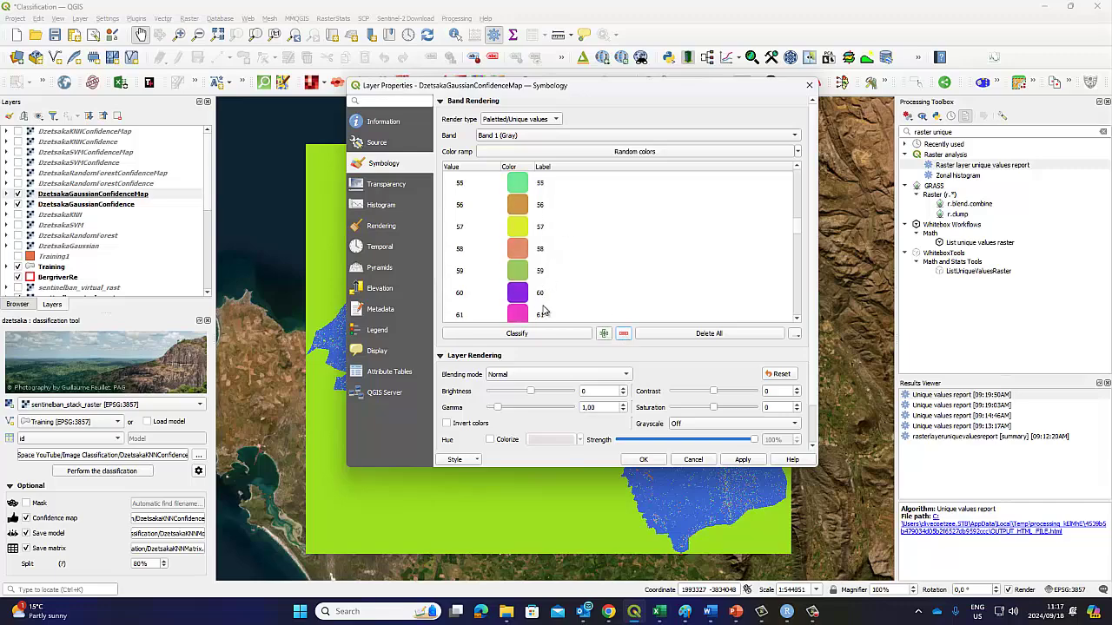
scroll(543, 311, "down", 7)
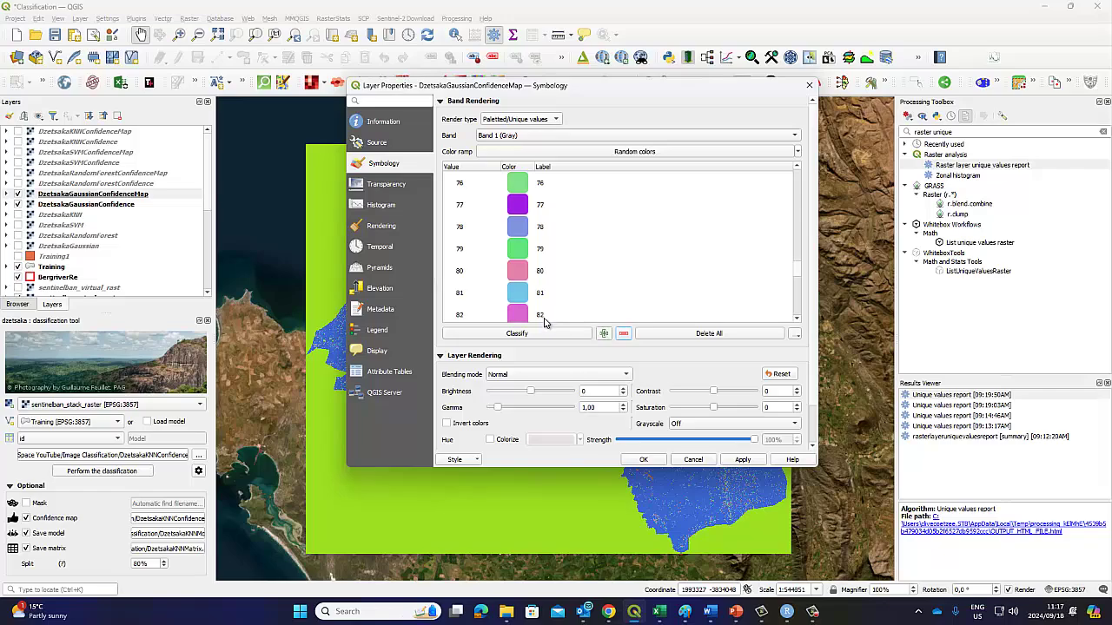
scroll(545, 312, "down", 5)
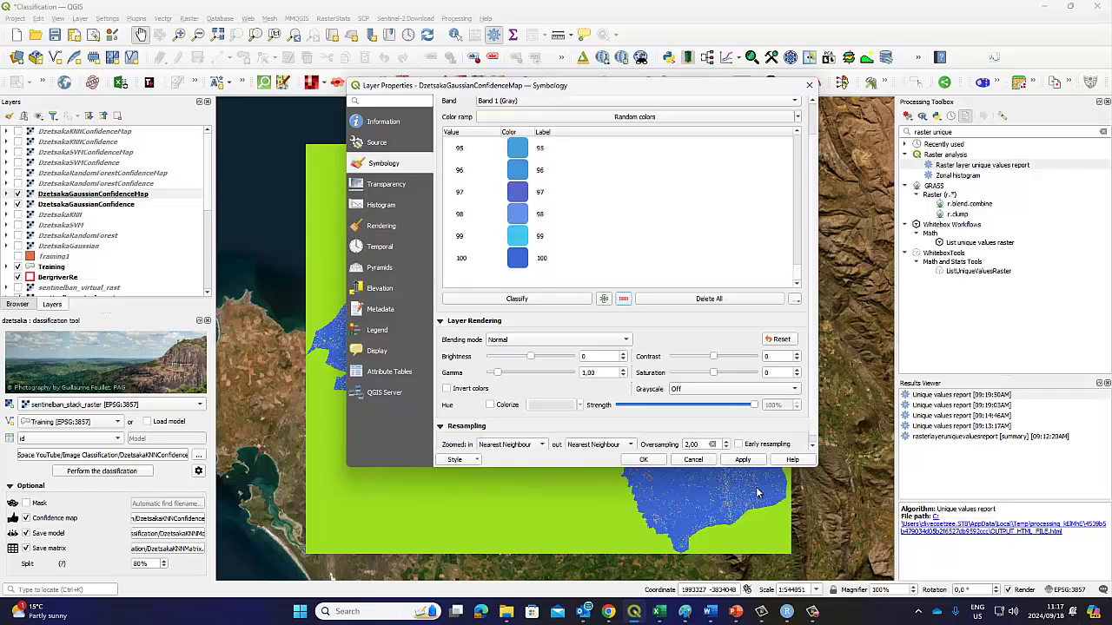
left_click(742, 461)
left_click(723, 488)
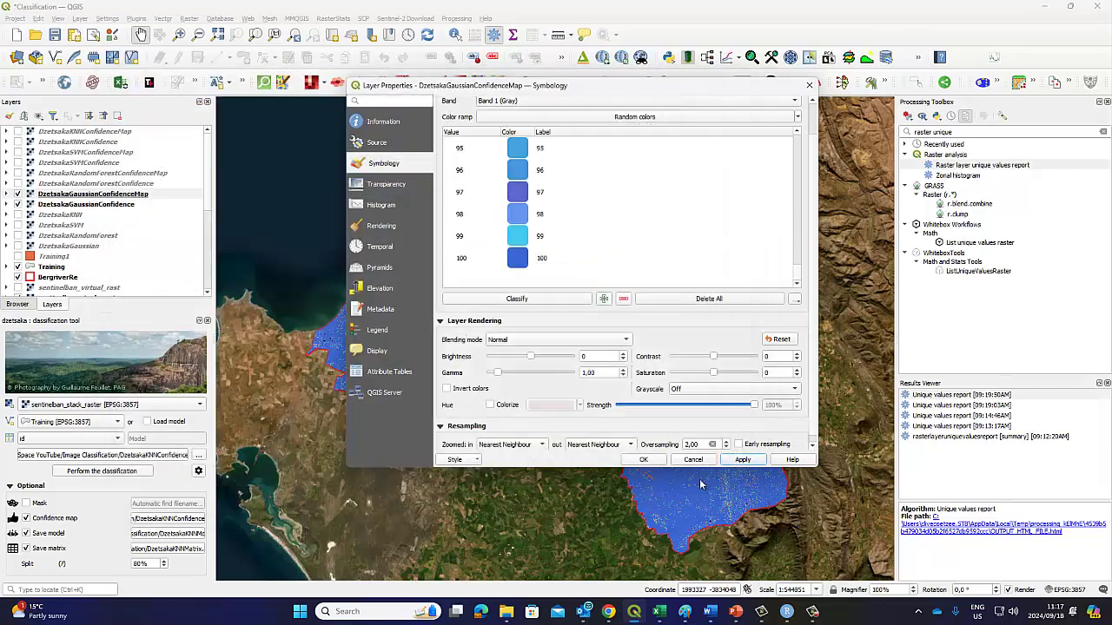
left_click(653, 463)
left_click(708, 482)
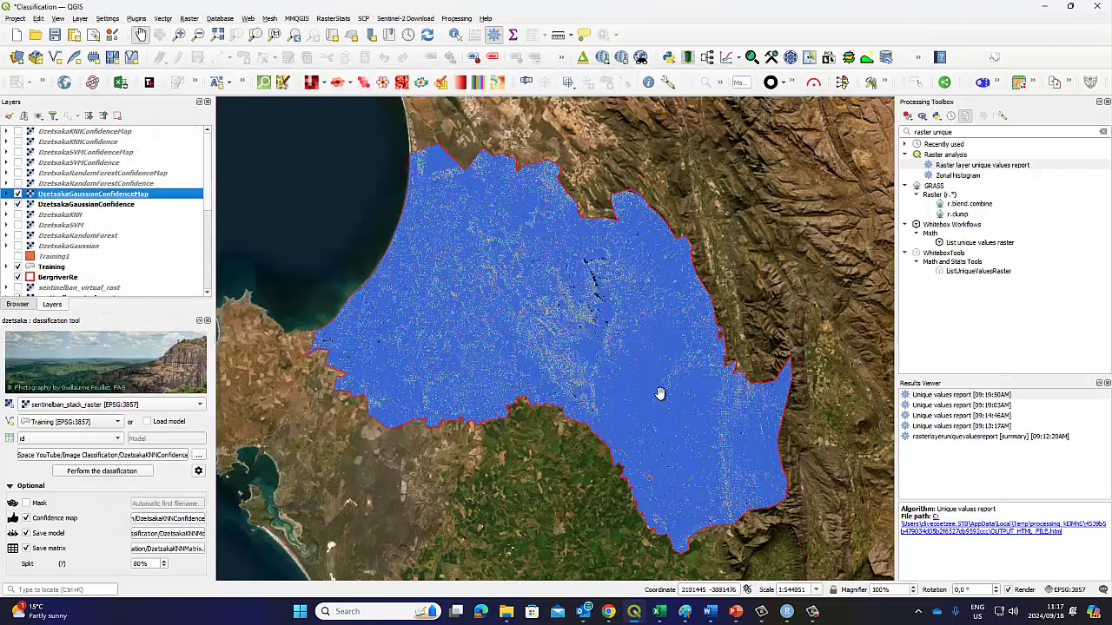
- Expand the DzetsakaGaussianConfidenceMap legend and examine its colour classes
left_click(7, 195)
scroll(79, 221, "down", 5)
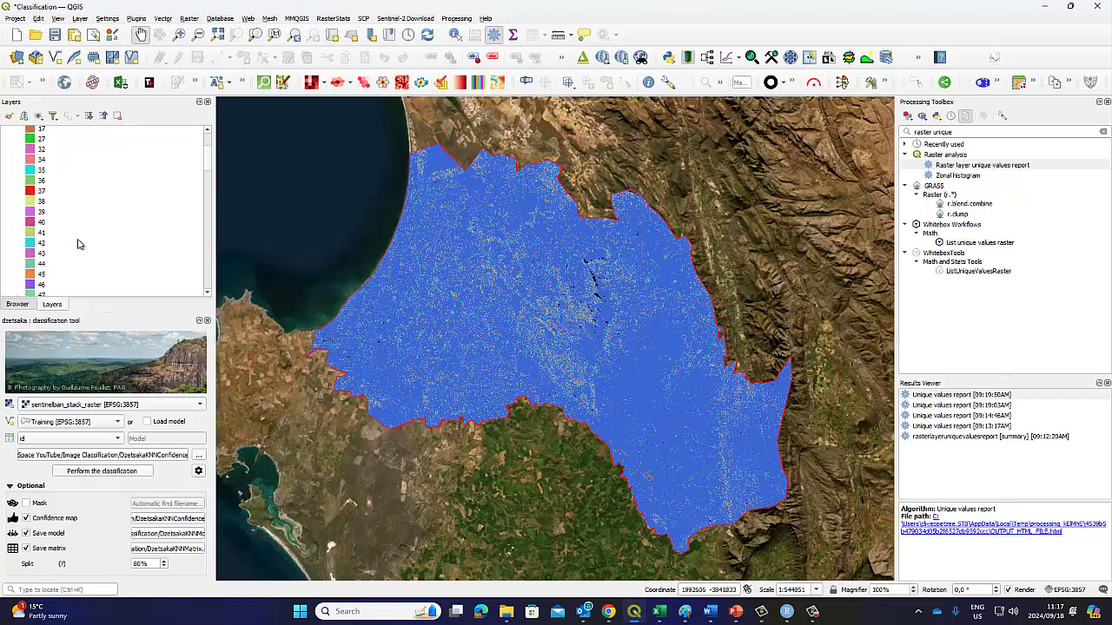
scroll(54, 260, "down", 3)
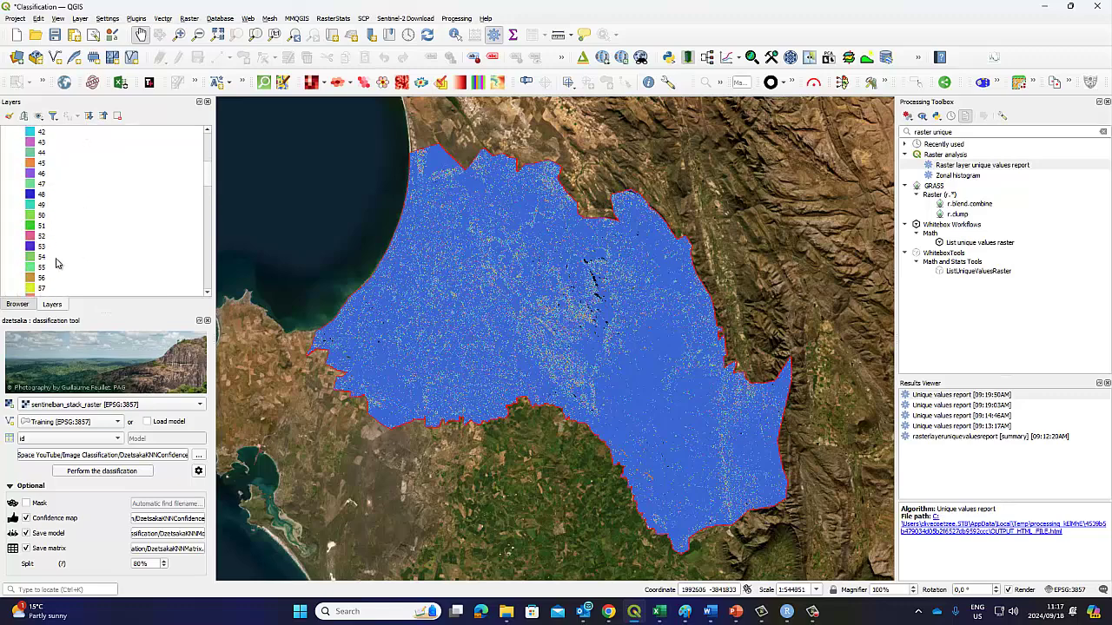
scroll(63, 260, "up", 10)
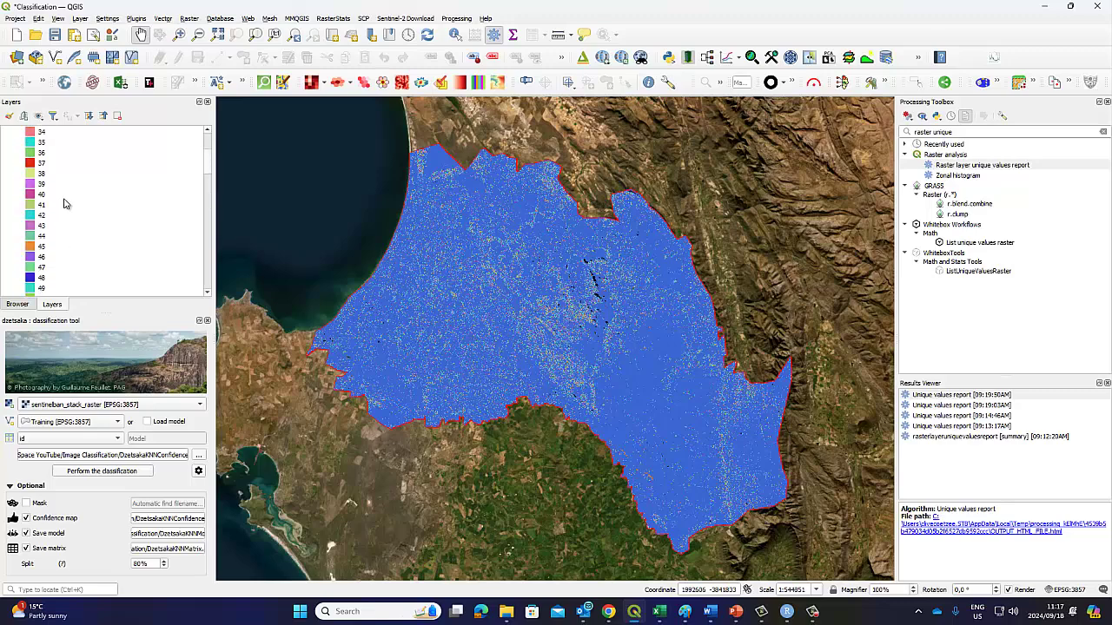
- Render the DzetsakaGaussianConfidenceMap layer as Singleband pseudocolor in Equal Interval mode with 9 classes
right_click(67, 197)
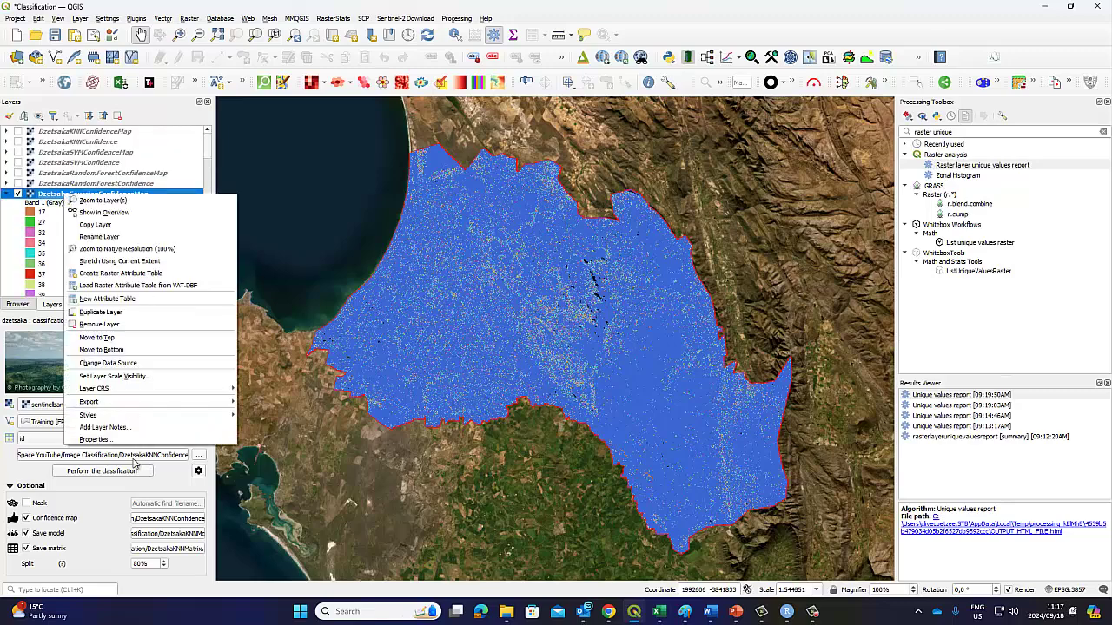
left_click(120, 441)
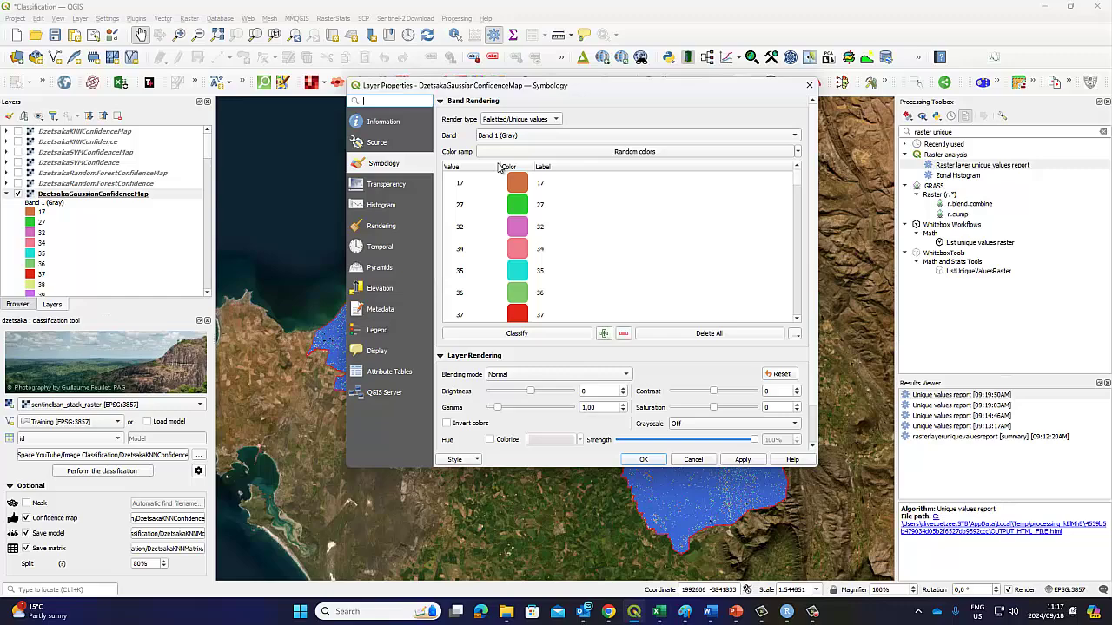
left_click(554, 122)
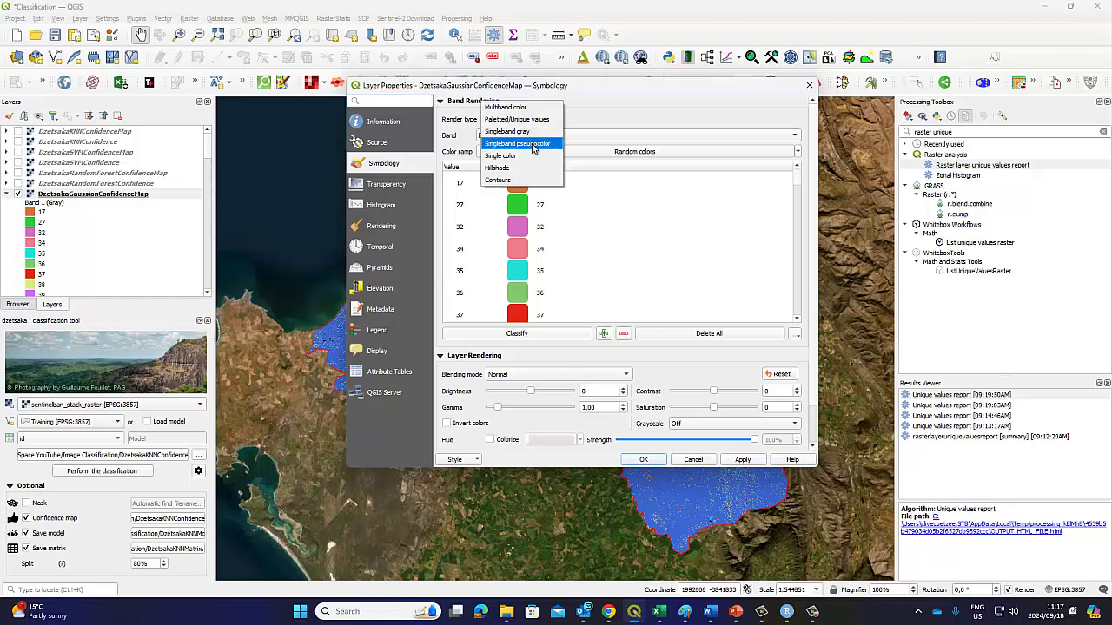
left_click(533, 145)
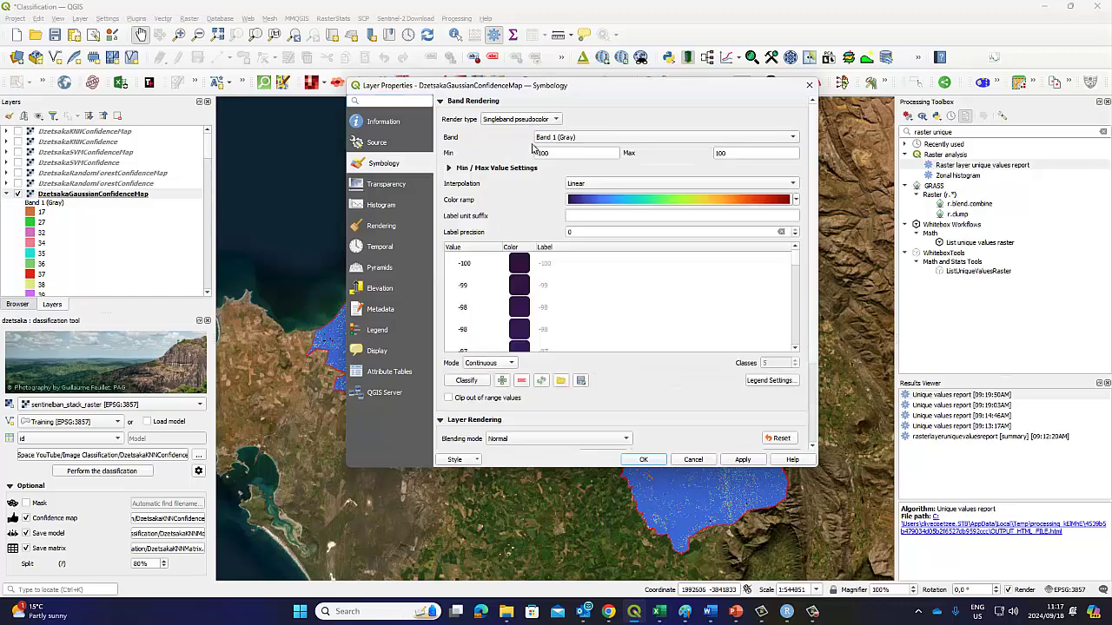
left_click(507, 364)
left_click(508, 375)
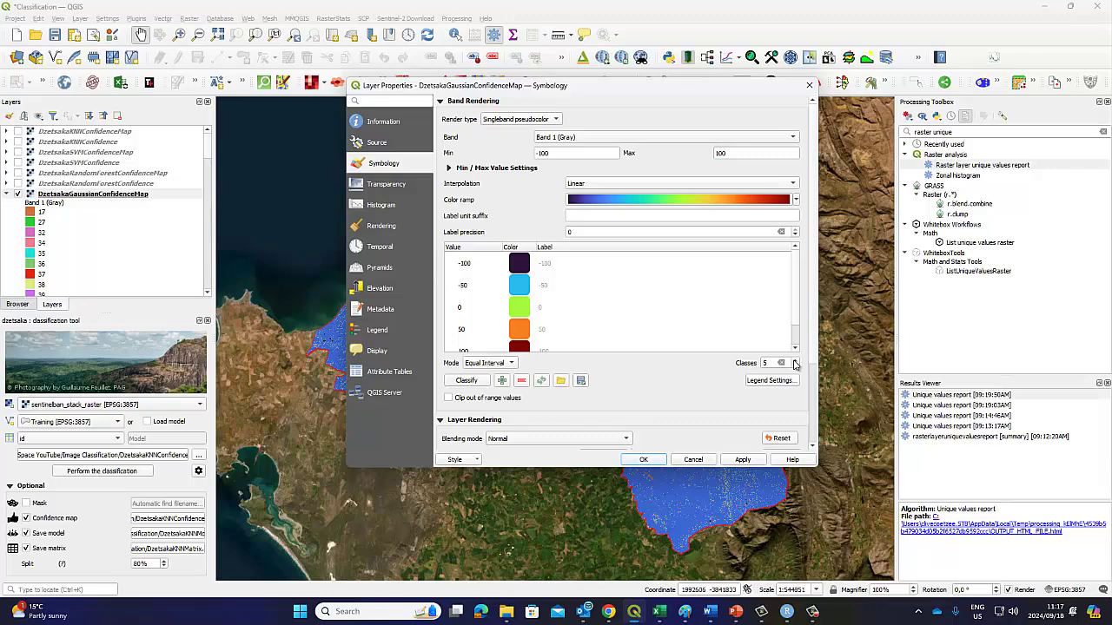
left_click(794, 364)
left_click(794, 364)
left_click(793, 362)
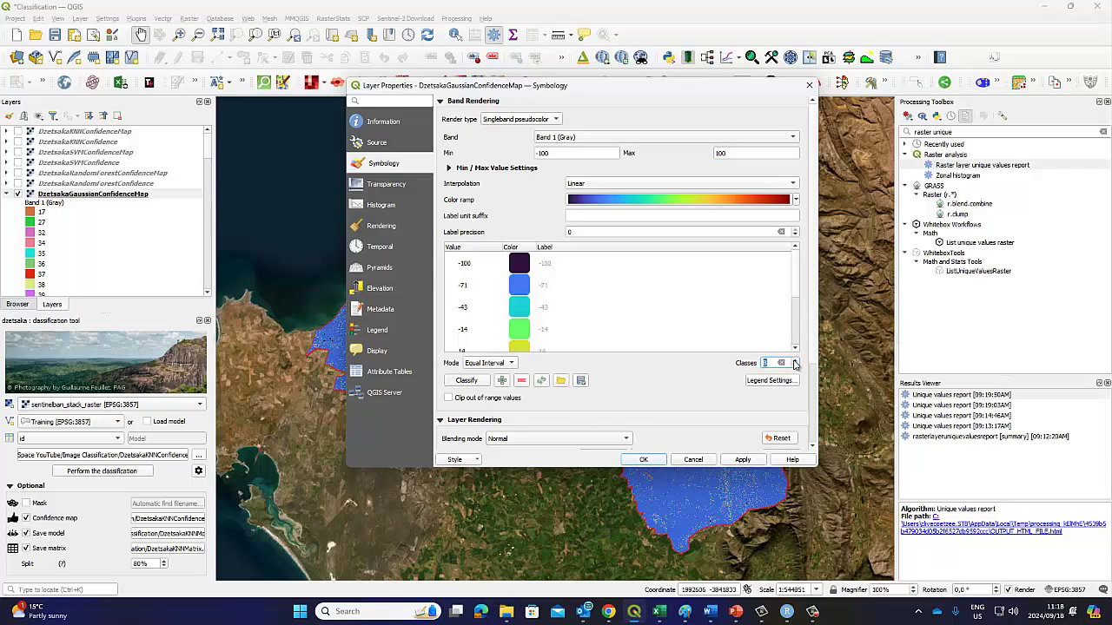
left_click(794, 362)
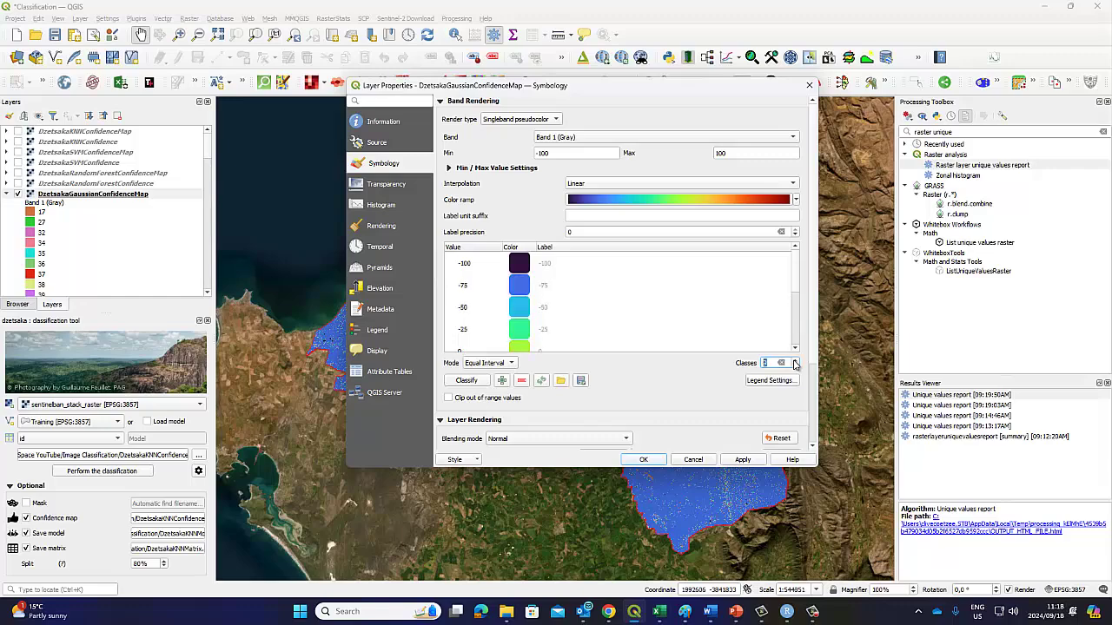
- Remove the negative classes -100, -75, -50 and -25 from the pseudocolor class list
left_click(520, 266)
left_click(521, 383)
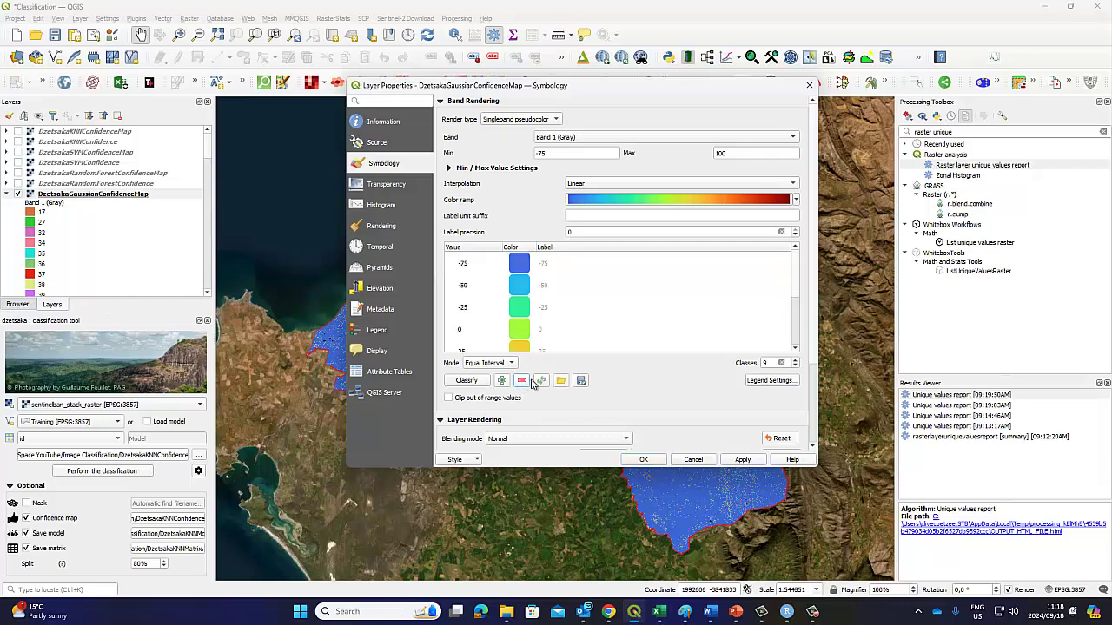
left_click(525, 265)
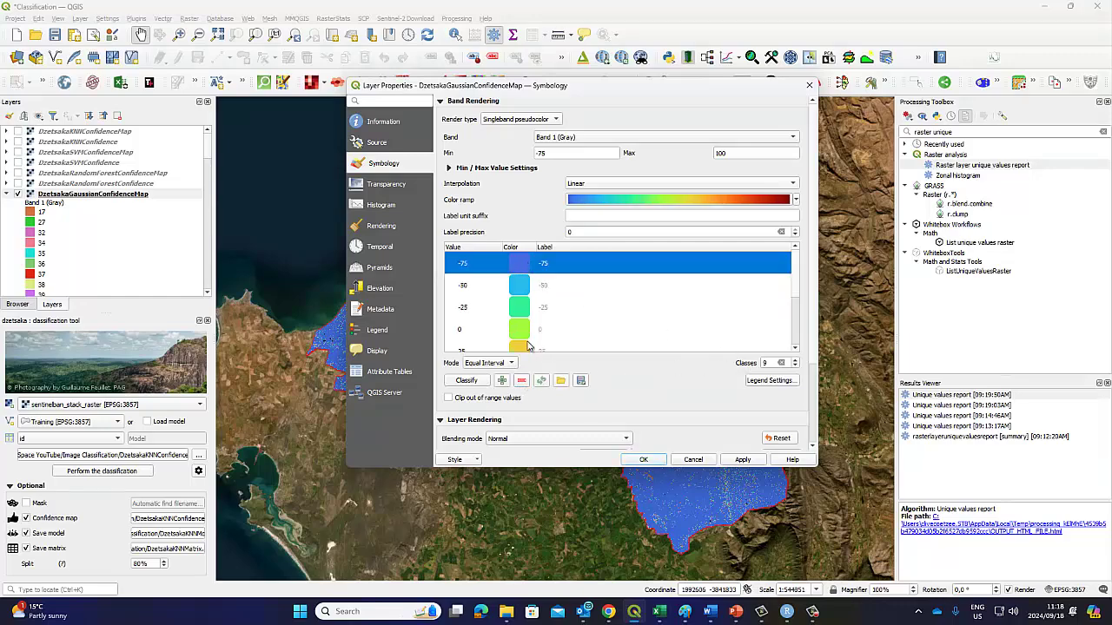
left_click(521, 381)
left_click(523, 264)
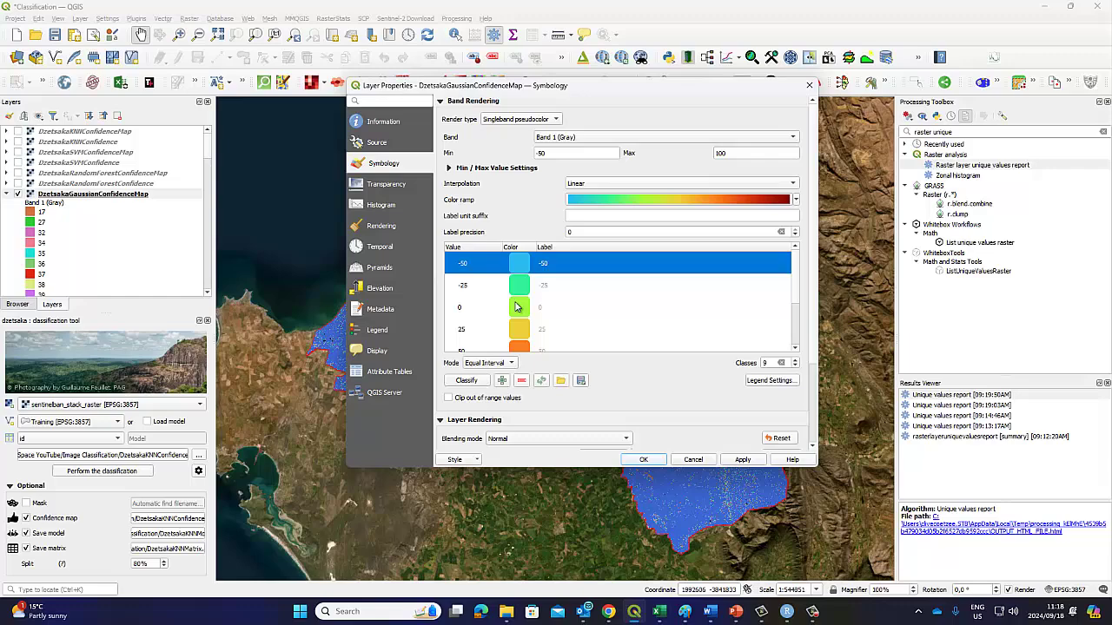
left_click(521, 380)
left_click(526, 265)
left_click(521, 383)
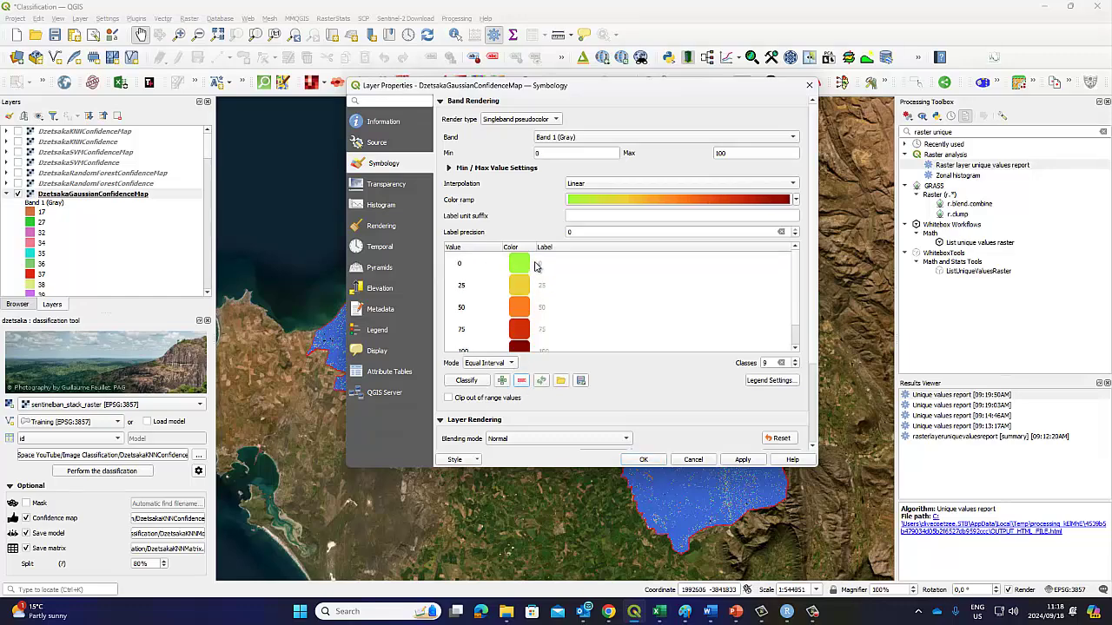
- Apply the pseudocolor styling and accept the layer properties, dismissing the Python error dialogs
left_click(743, 459)
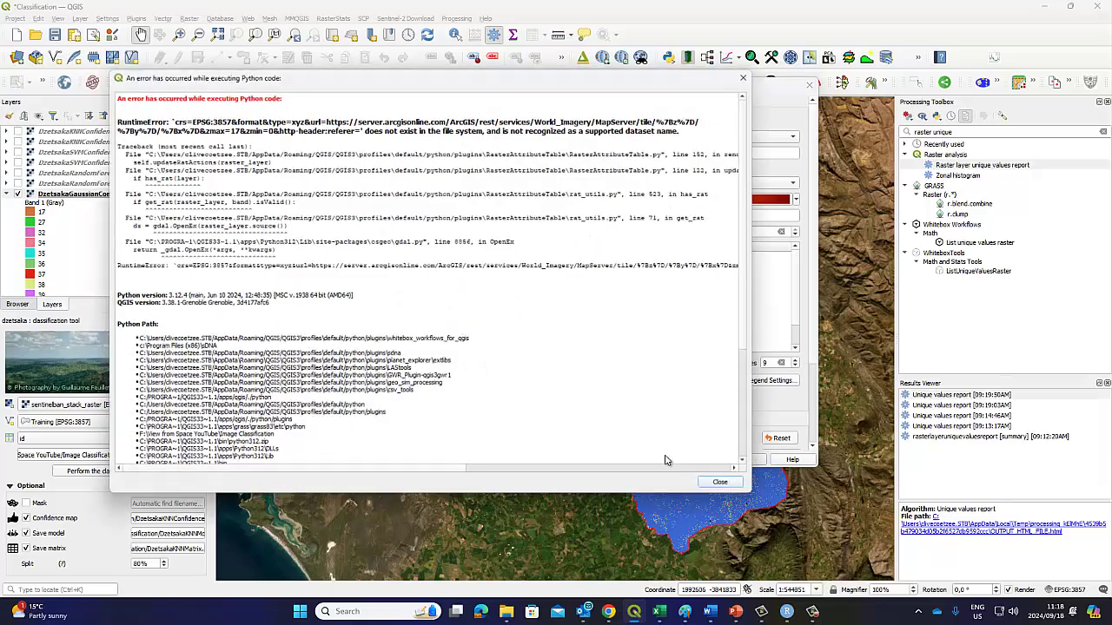
left_click(717, 486)
left_click(644, 460)
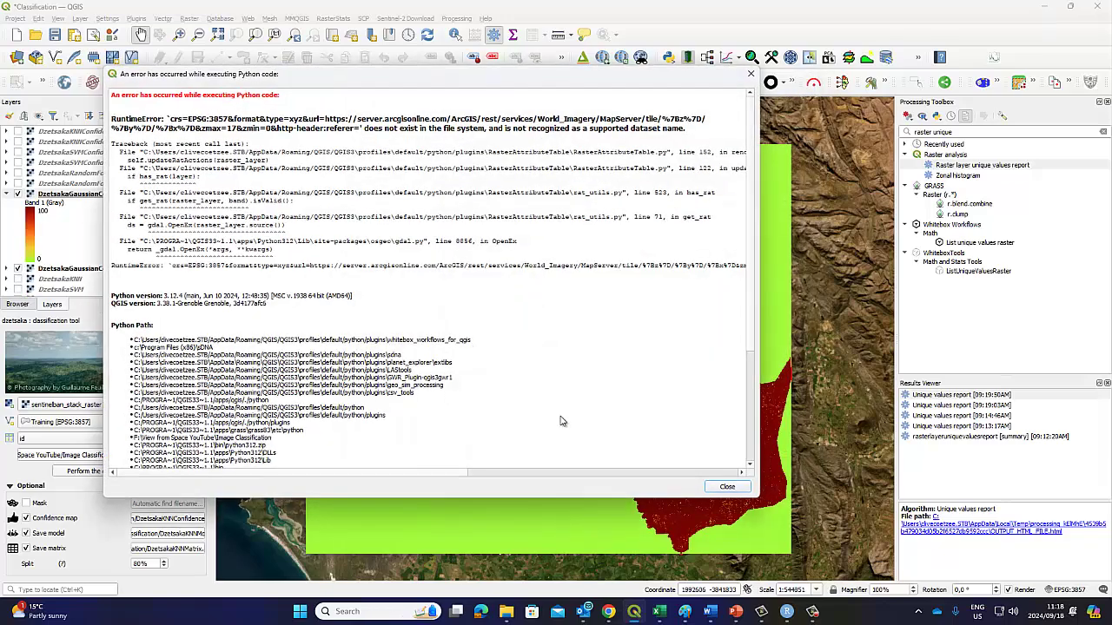
left_click(727, 487)
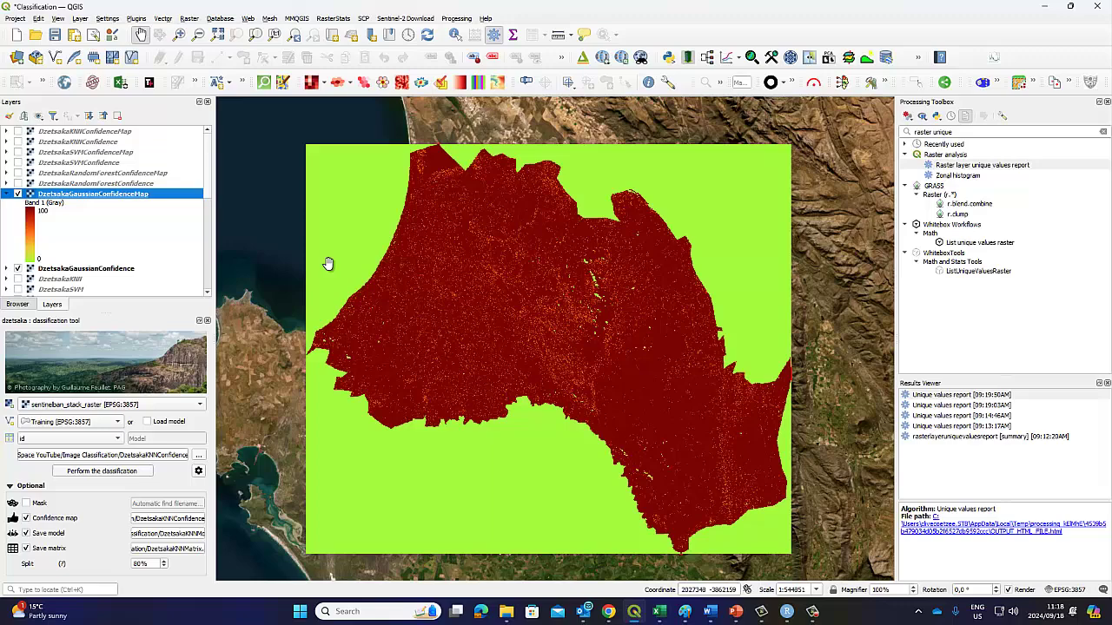
- Clip out-of-range values and remove the 0 class from the DzetsakaGaussianConfidenceMap pseudocolor styling, dismissing the Python error dialogs
right_click(56, 201)
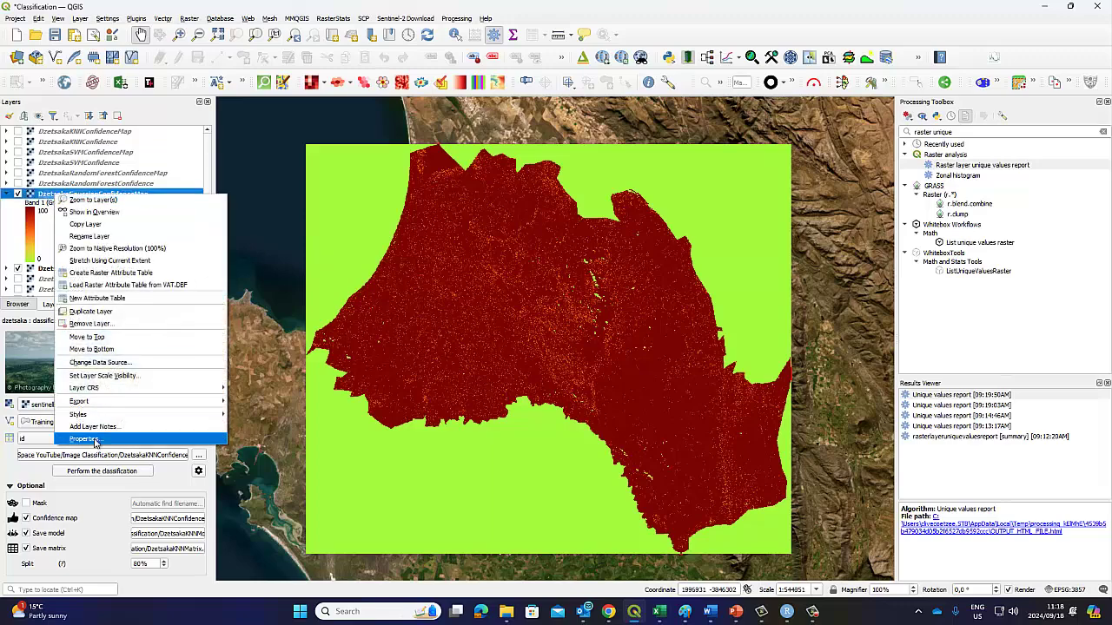
left_click(98, 443)
left_click(449, 398)
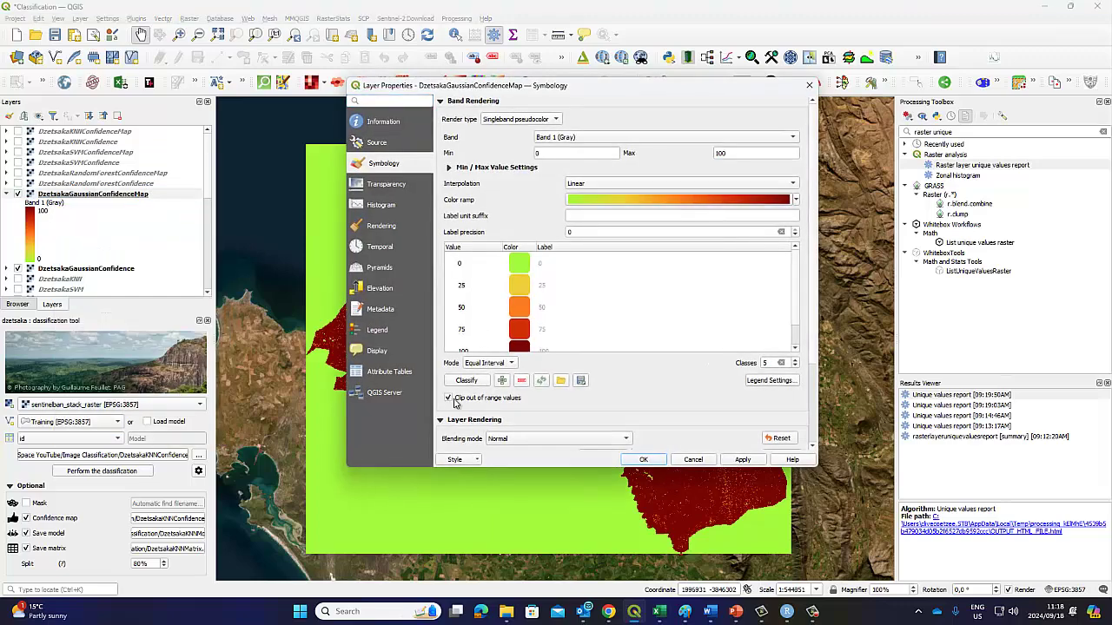
left_click(533, 265)
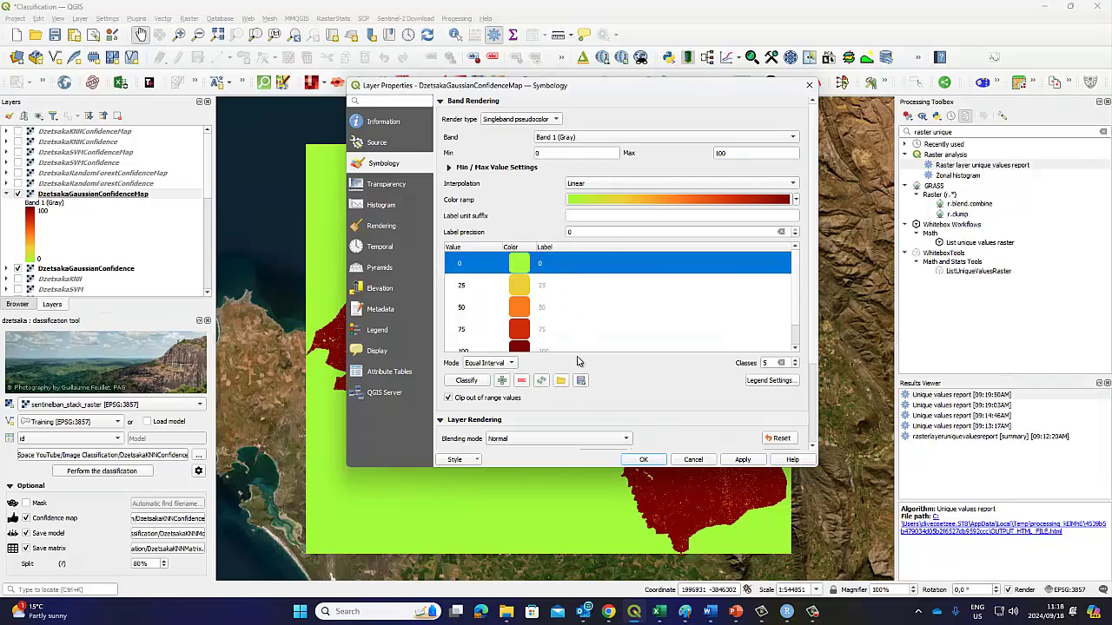
left_click(521, 380)
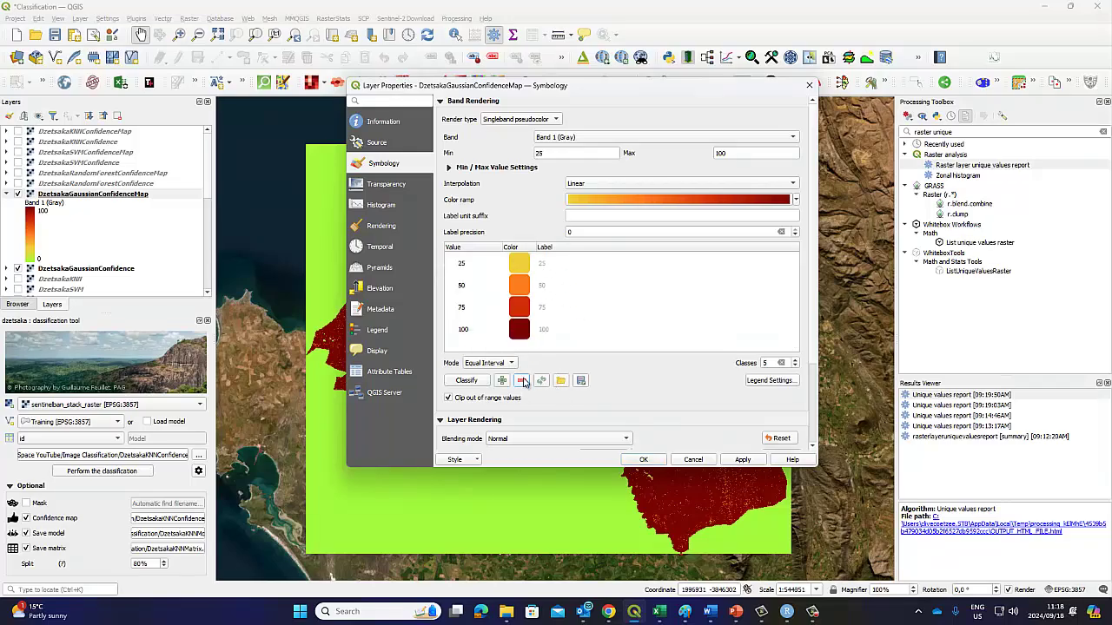
left_click(743, 461)
left_click(752, 516)
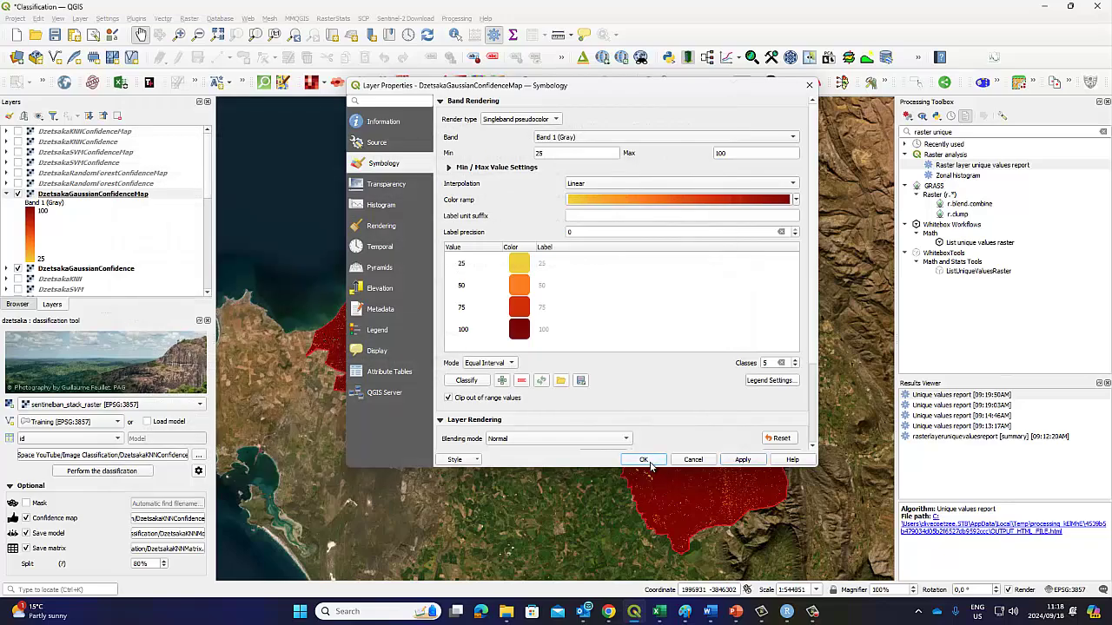
left_click(644, 459)
left_click(727, 492)
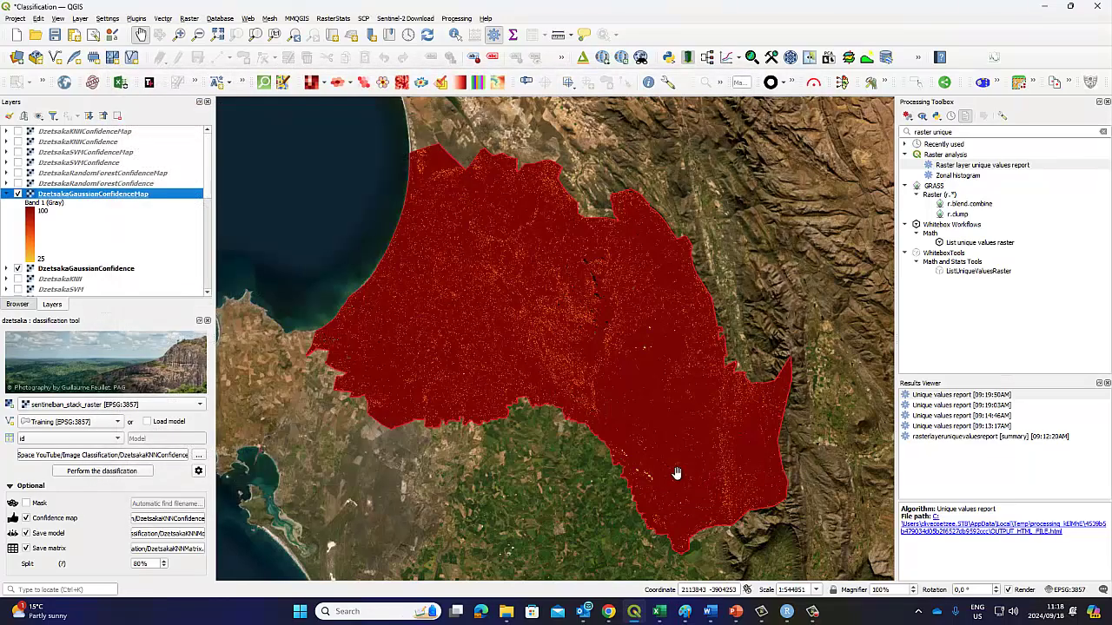
- Collapse the DzetsakaGaussianConfidenceMap legend and move the layer below DzetsakaGaussianConfidence, toggling the classification's visibility to compare both
left_click(7, 194)
left_click_drag(49, 198, 63, 215)
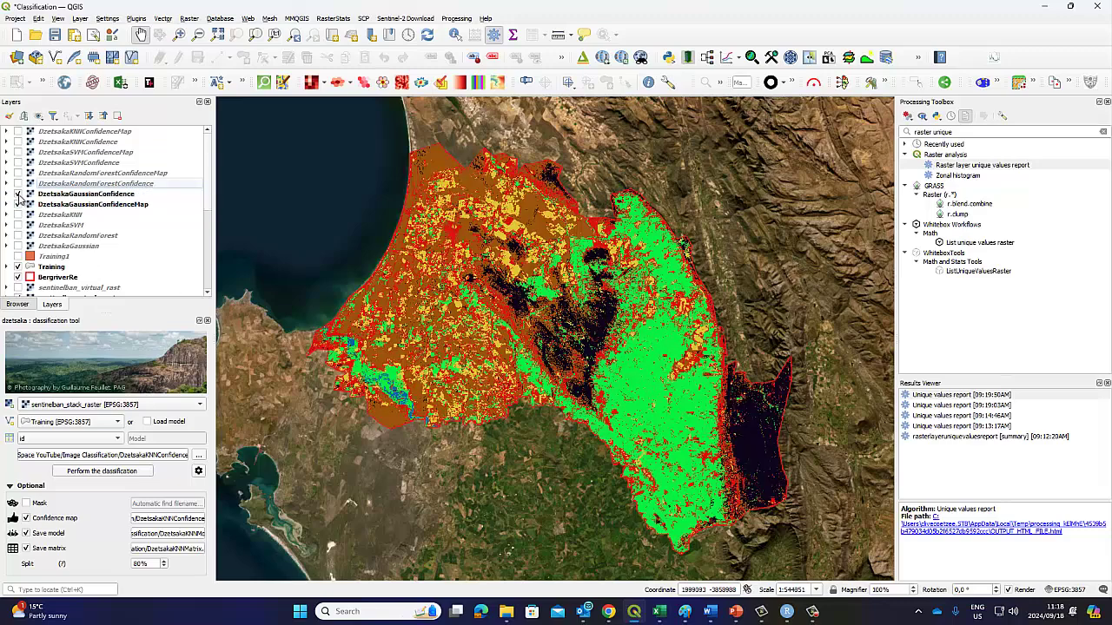
left_click(18, 194)
left_click(18, 195)
- Inspect the yellow and brown patches within the eastern green area, hiding DzetsakaGaussianConfidence to examine the confidence values beneath
scroll(686, 362, "up", 2)
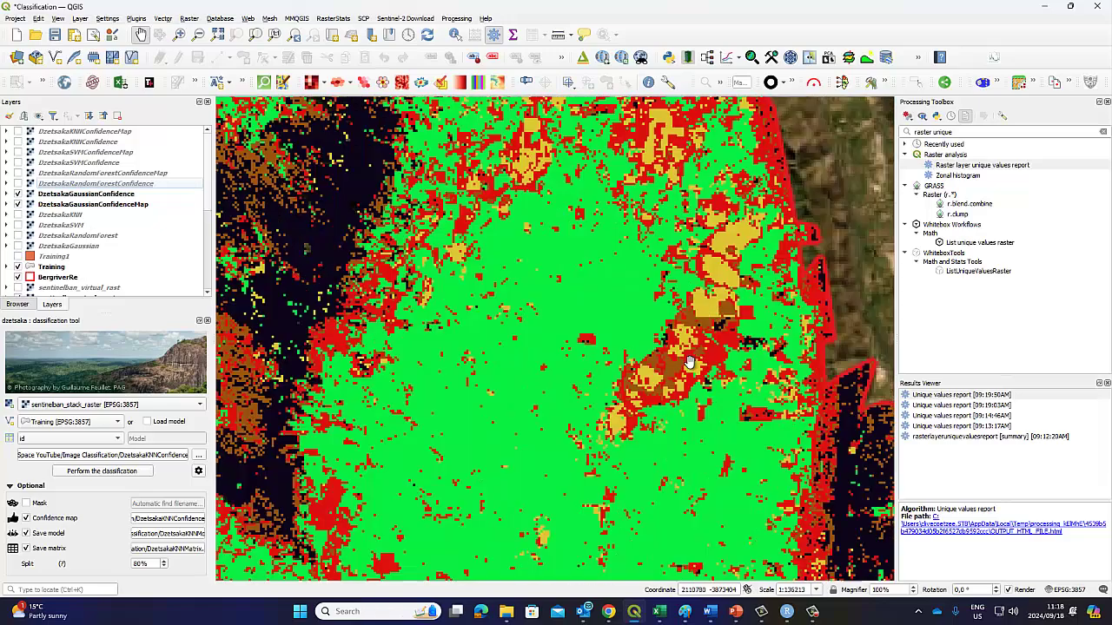
scroll(689, 362, "up", 1)
left_click_drag(748, 349, 635, 362)
scroll(627, 363, "up", 1)
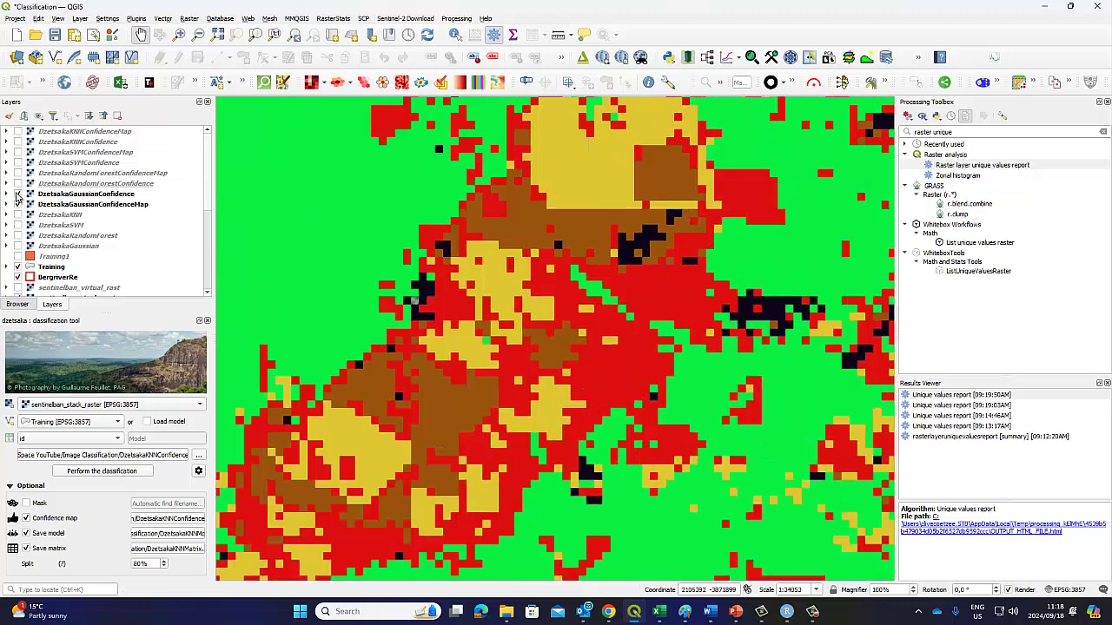
left_click(17, 195)
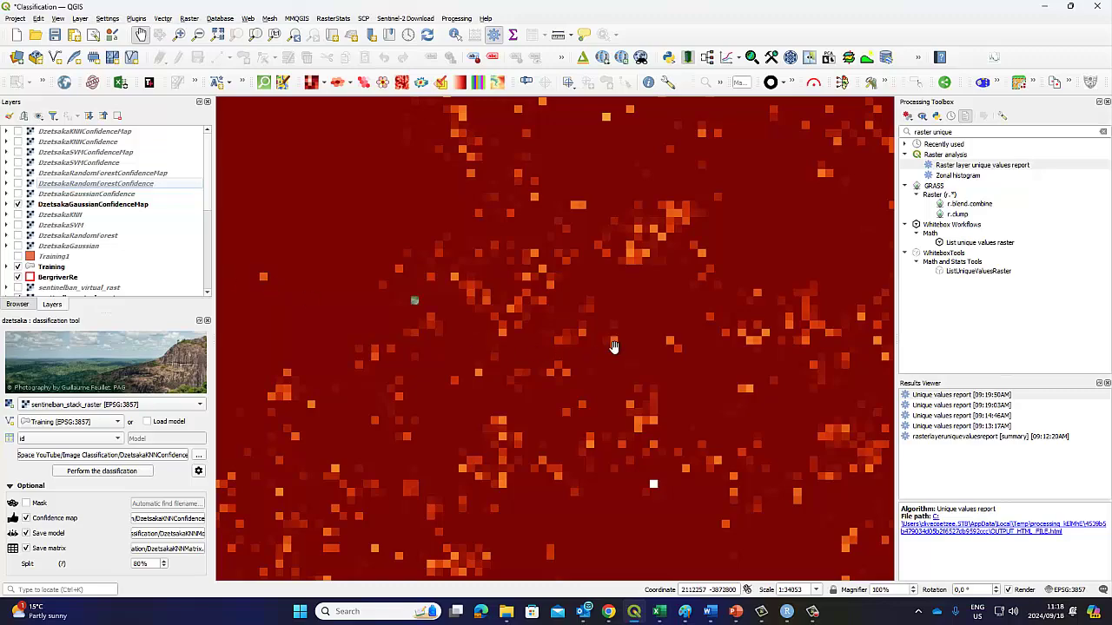
- Reclassify the DzetsakaGaussianConfidenceMap pseudocolor styling into 7 equal-interval classes and review the class list
left_click(65, 207)
right_click(65, 206)
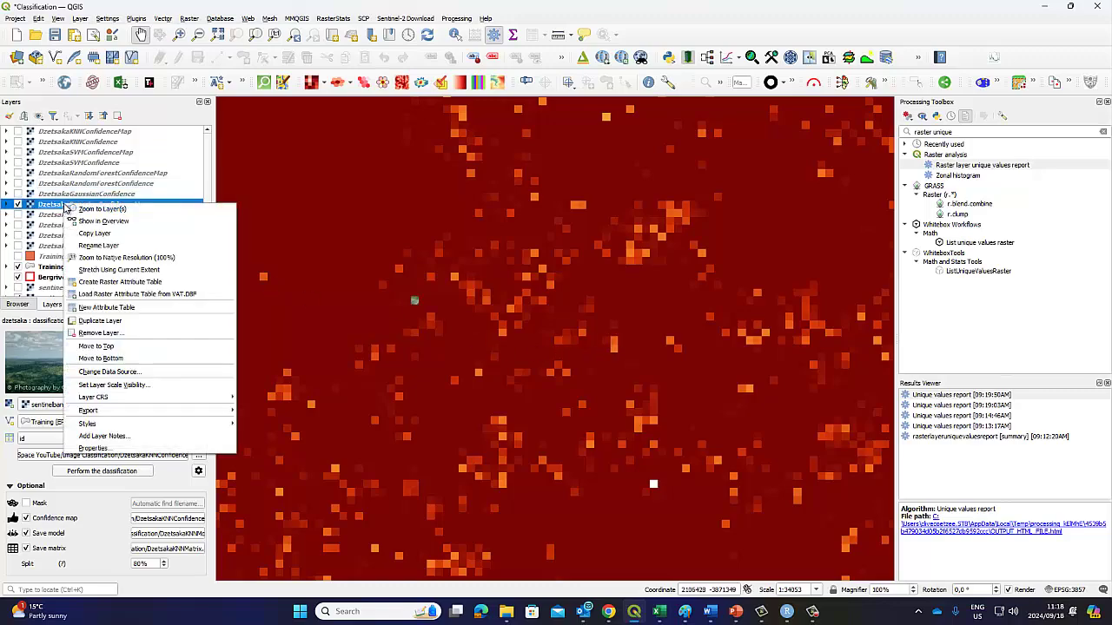
left_click(111, 446)
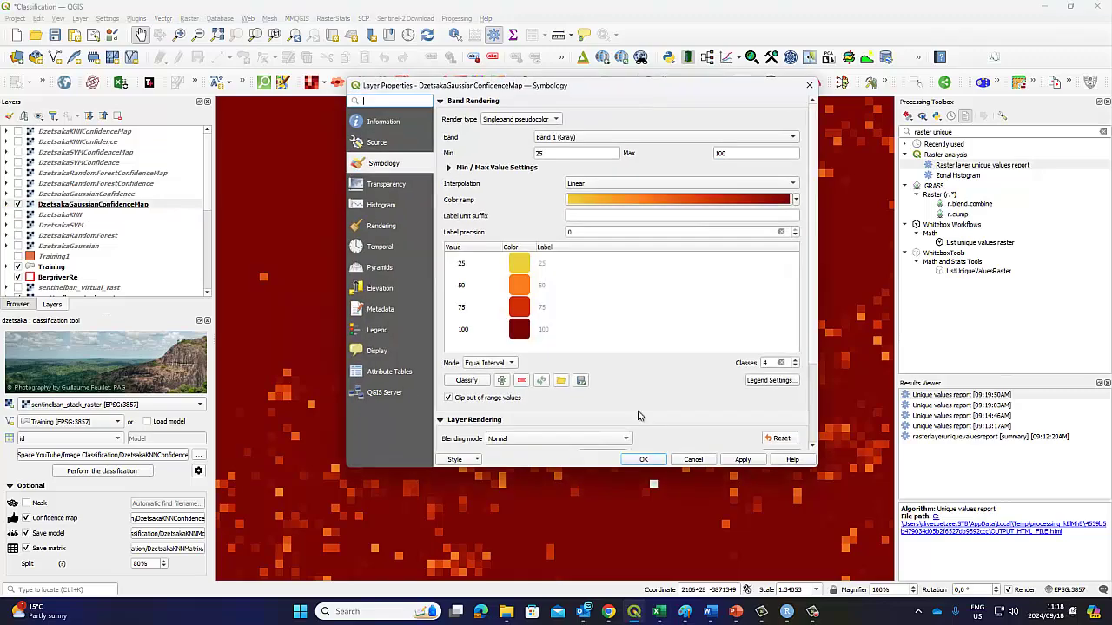
left_click(794, 363)
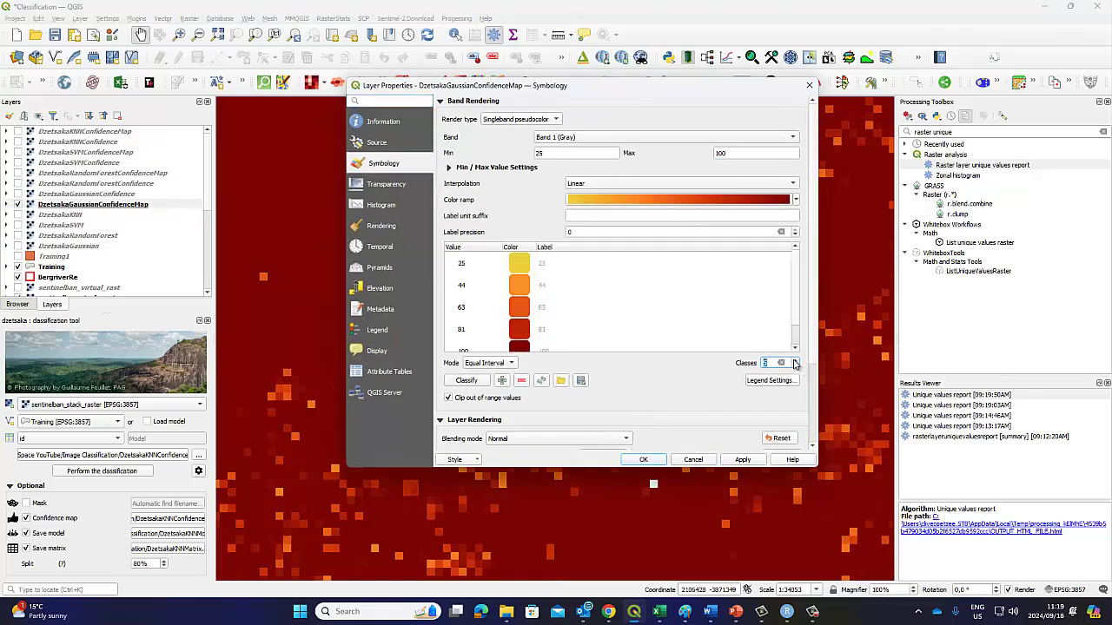
left_click(794, 363)
left_click(793, 363)
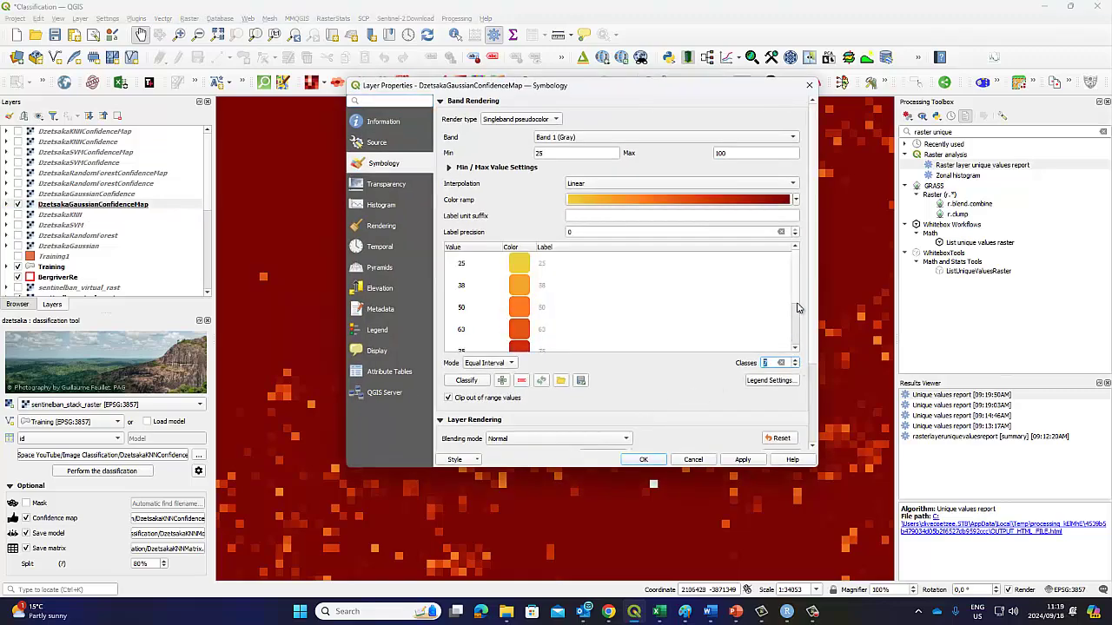
scroll(793, 317, "down", 2)
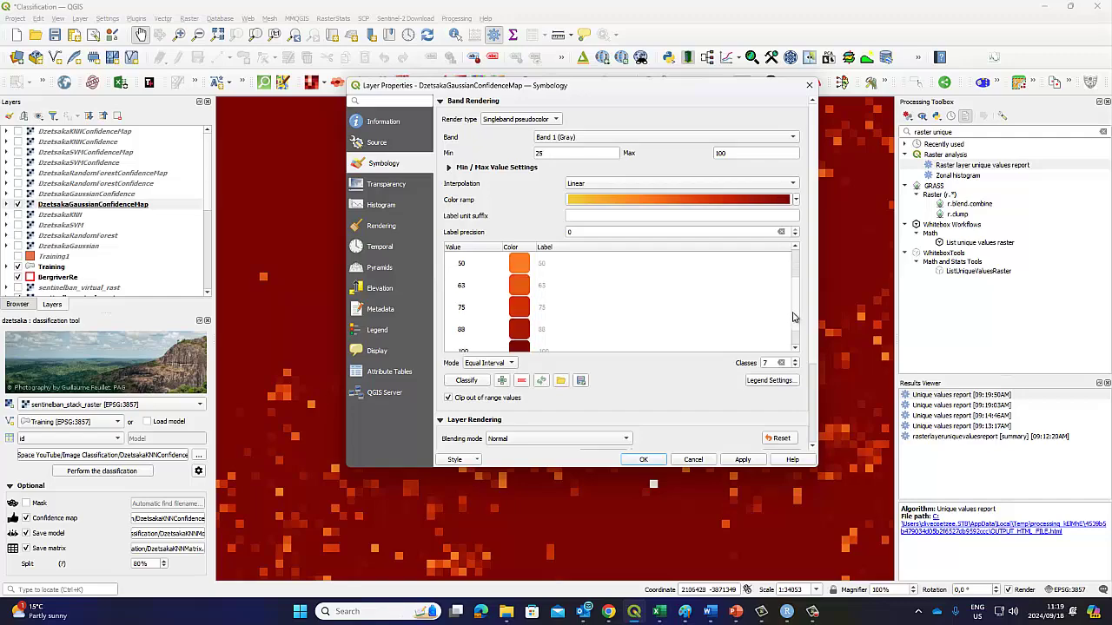
- Switch the confidence map's color ramp to RdGy and check the resulting class colours
left_click(795, 202)
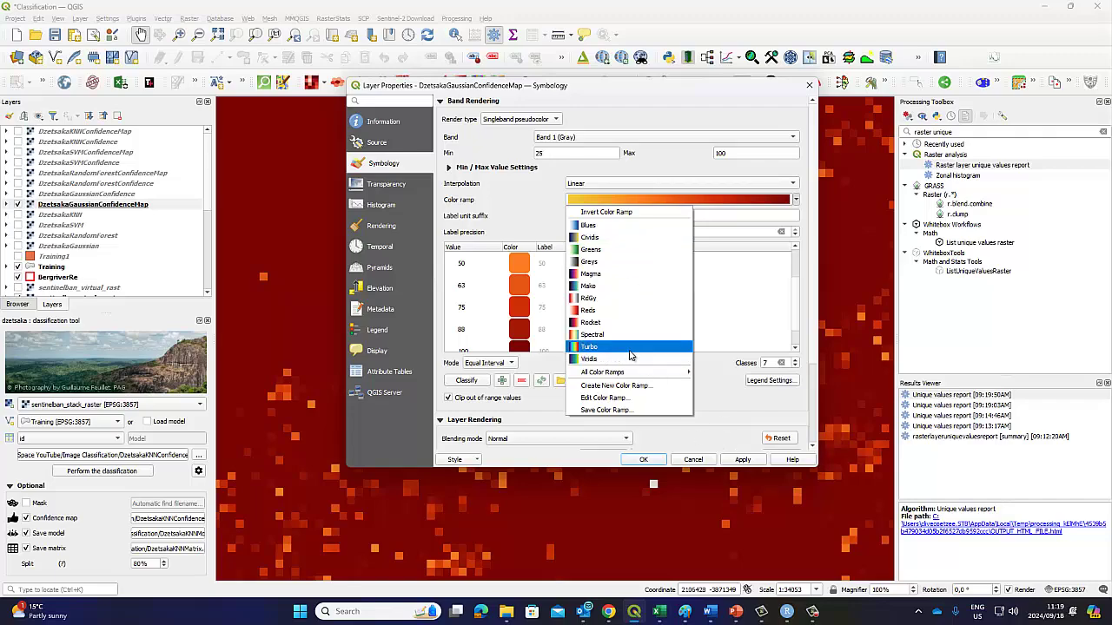
left_click(594, 300)
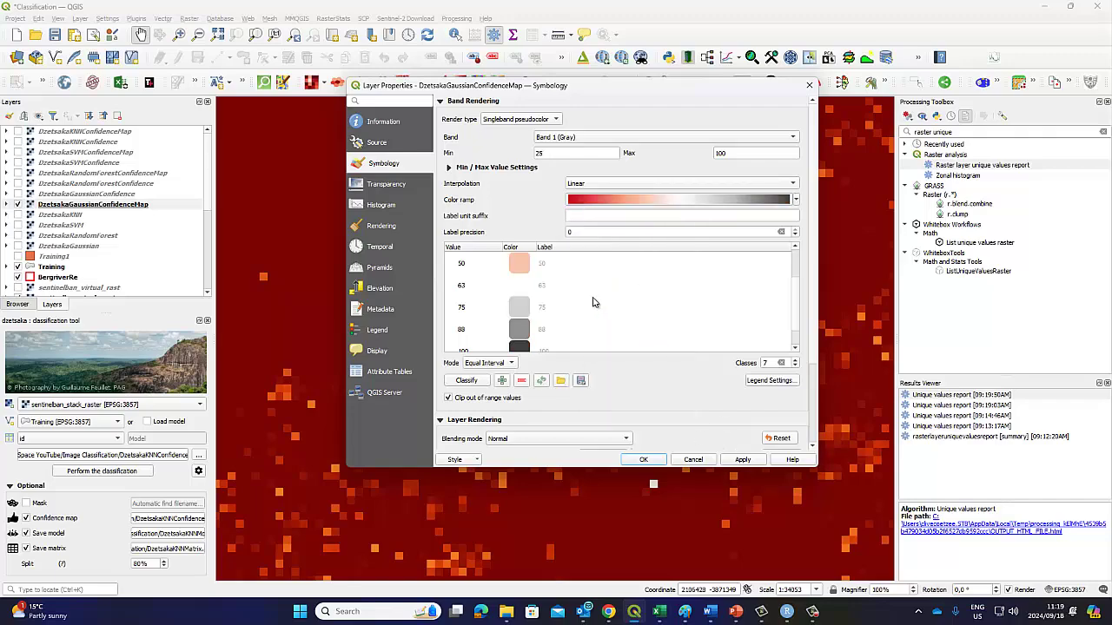
left_click_drag(792, 278, 793, 310)
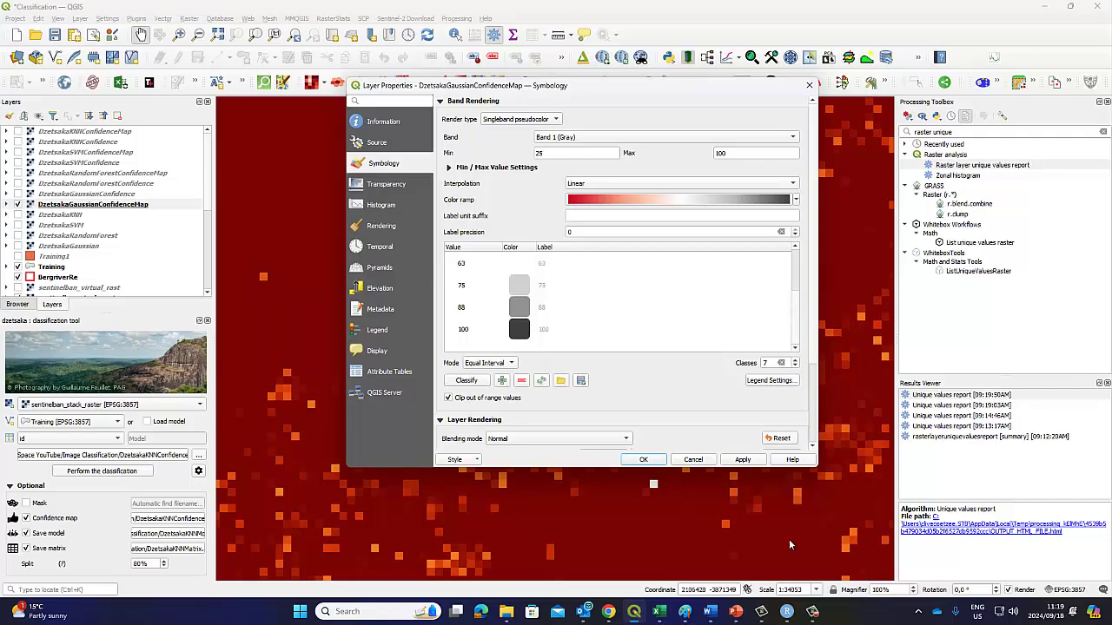
left_click(812, 611)
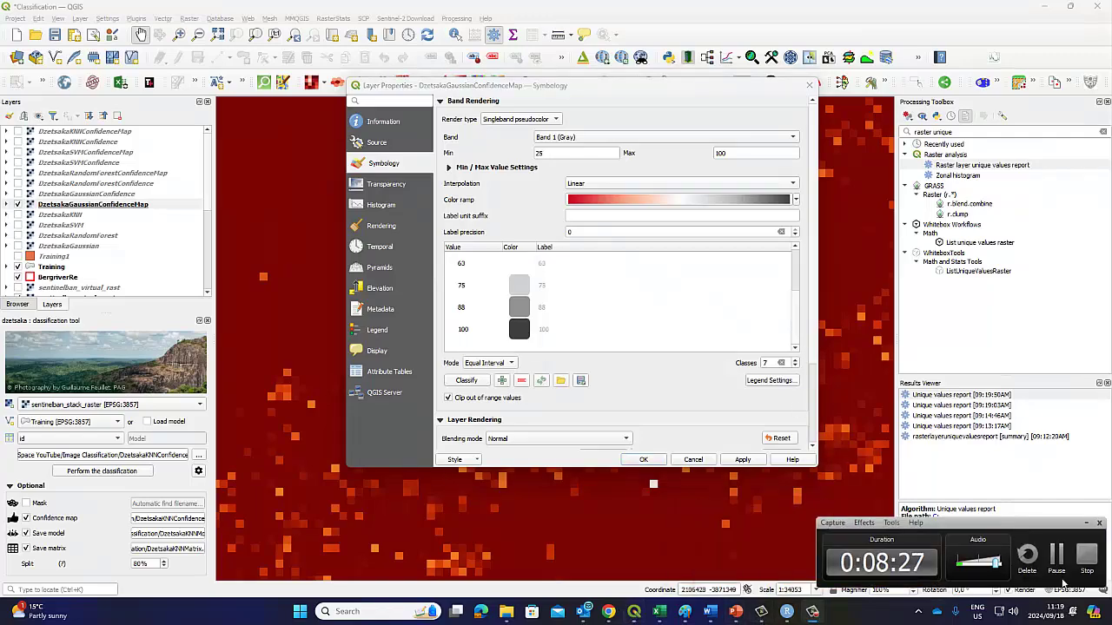
left_click(1056, 556)
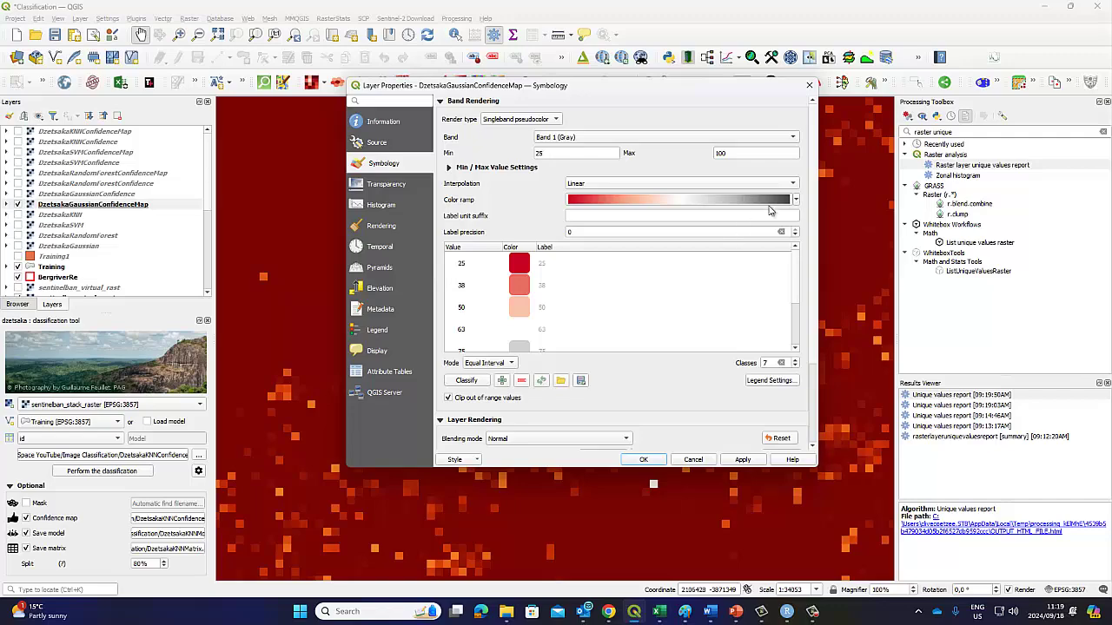
- Invert the RdGy color ramp and apply it to the confidence map, dismissing the Python error dialogs
left_click(796, 200)
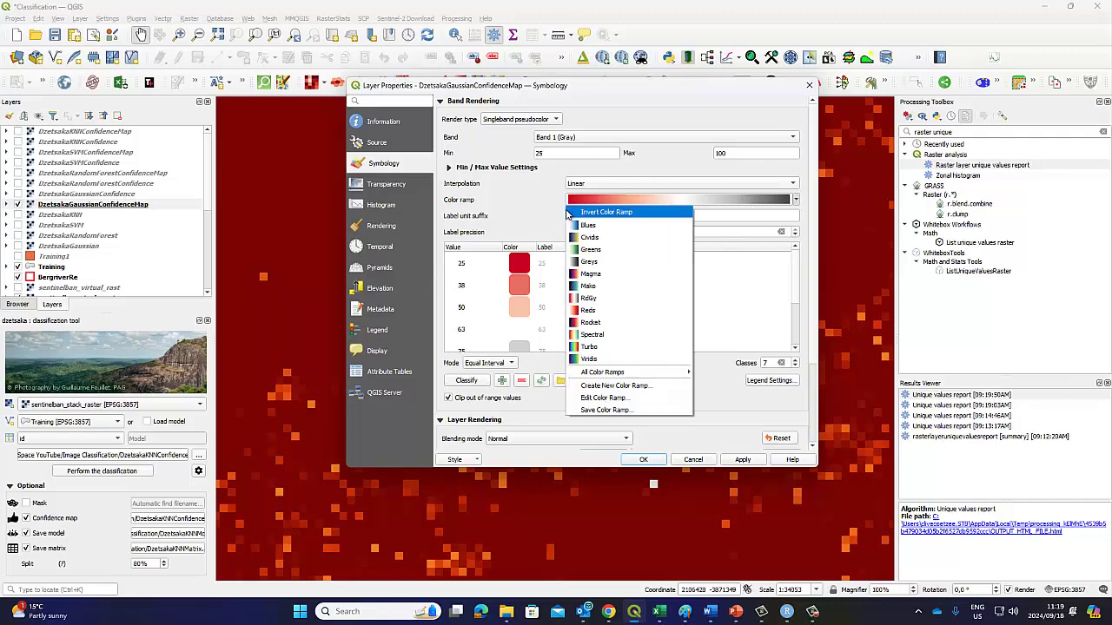
left_click(587, 211)
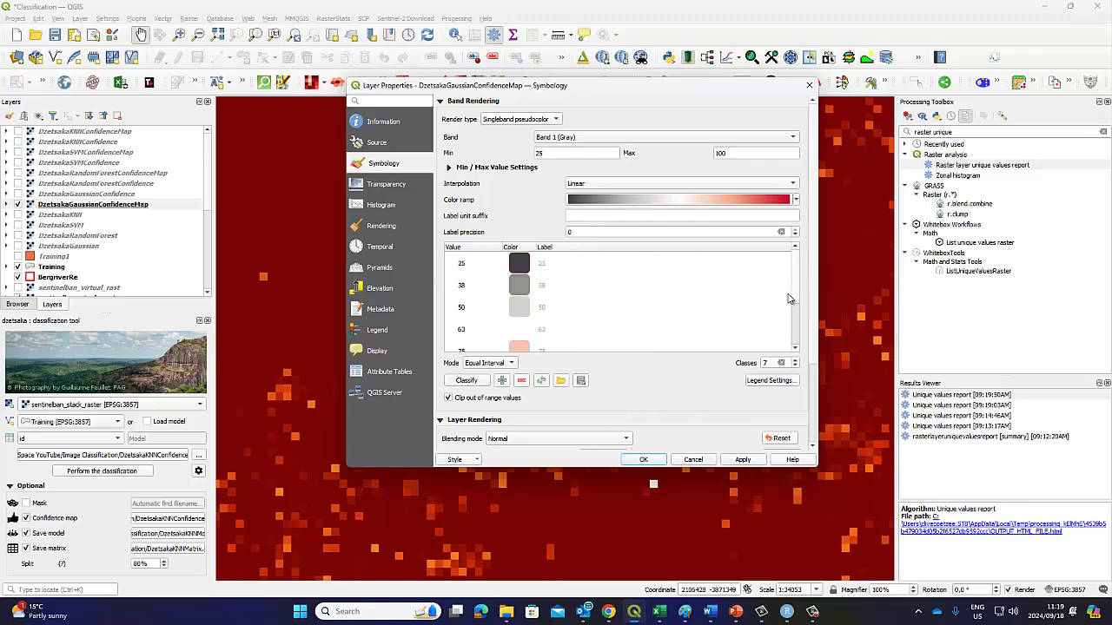
left_click_drag(797, 291, 797, 334)
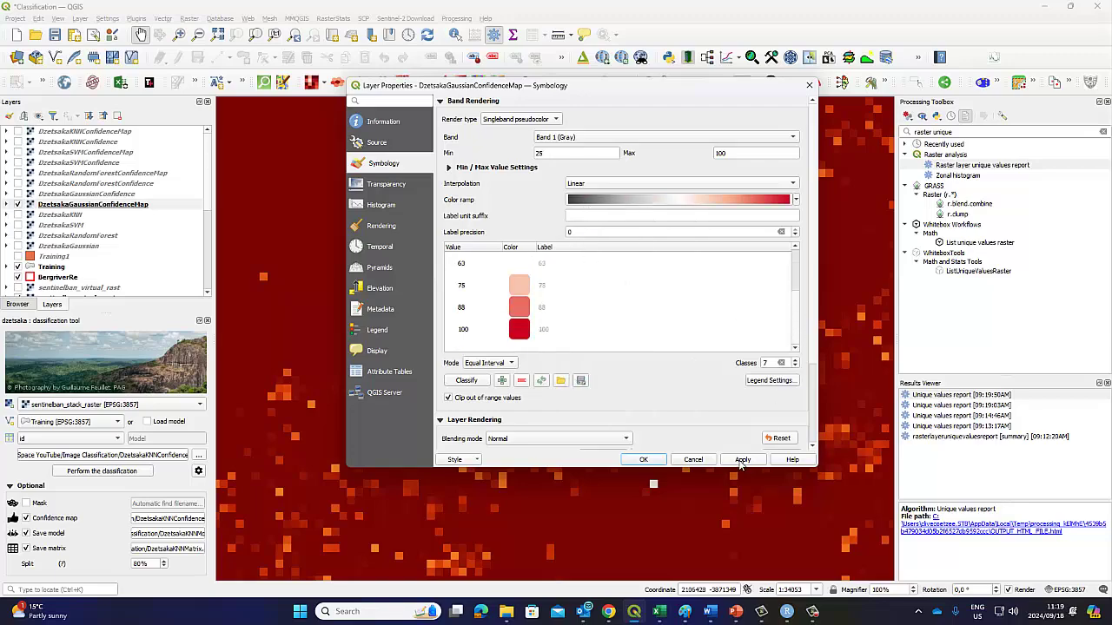
left_click(740, 462)
left_click(706, 491)
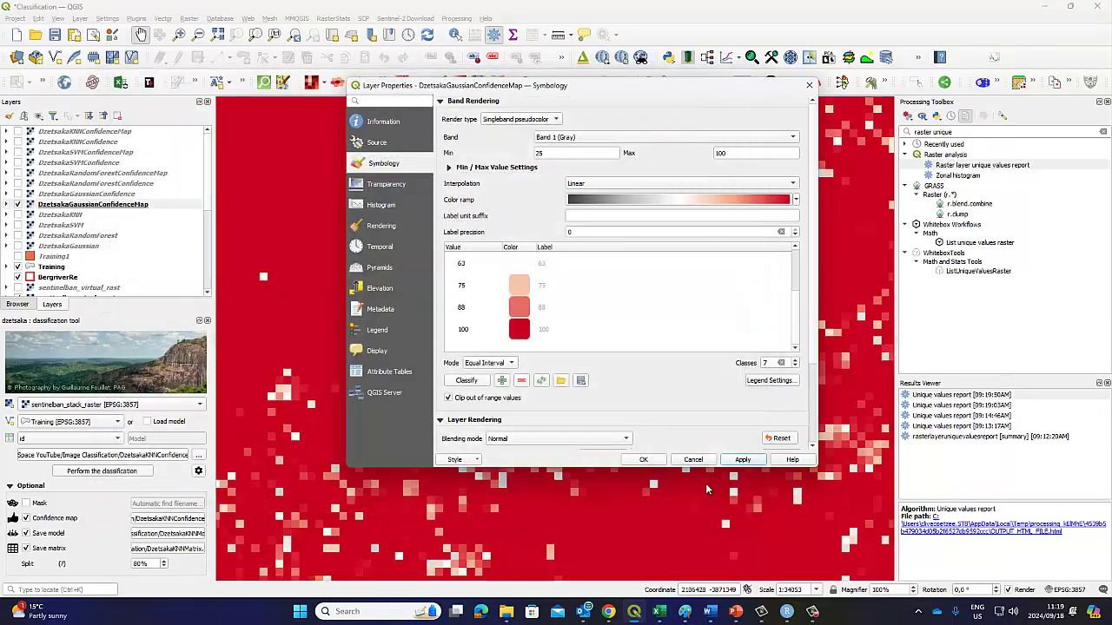
left_click(644, 461)
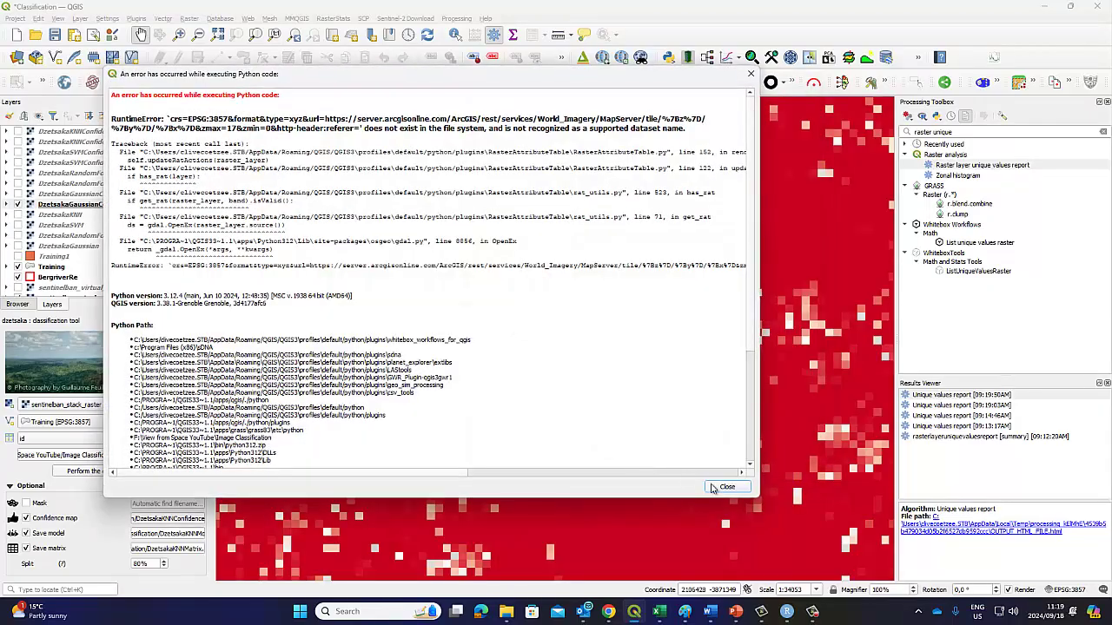
left_click(726, 491)
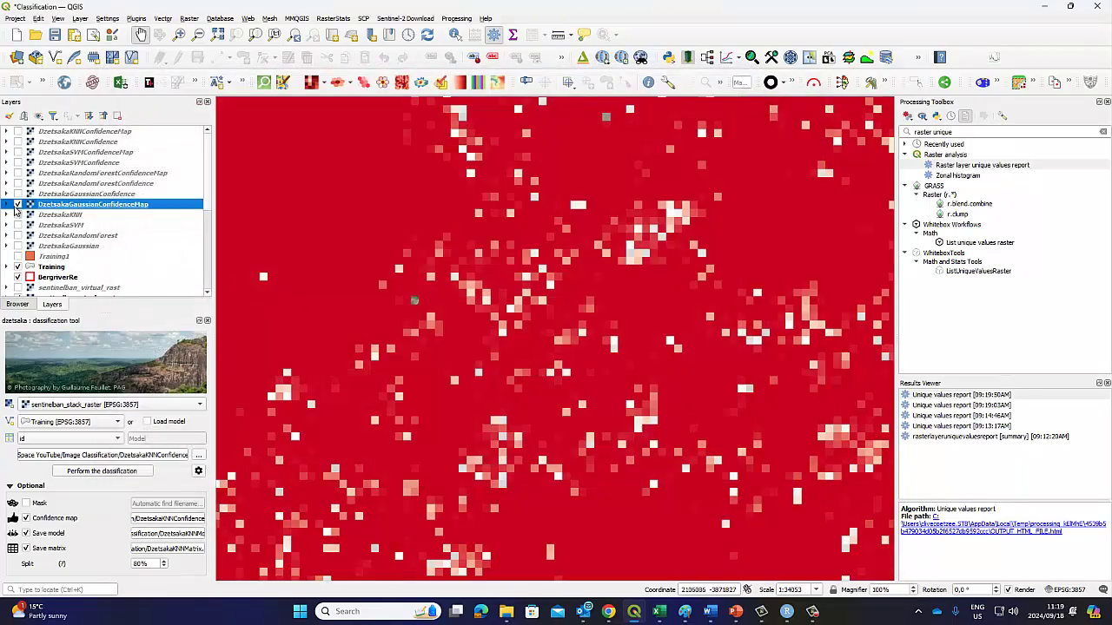
- Examine the DzetsakaGaussianConfidenceMap legend and compare its pixels with the DzetsakaGaussianConfidence classes, then collapse the legend
left_click(7, 204)
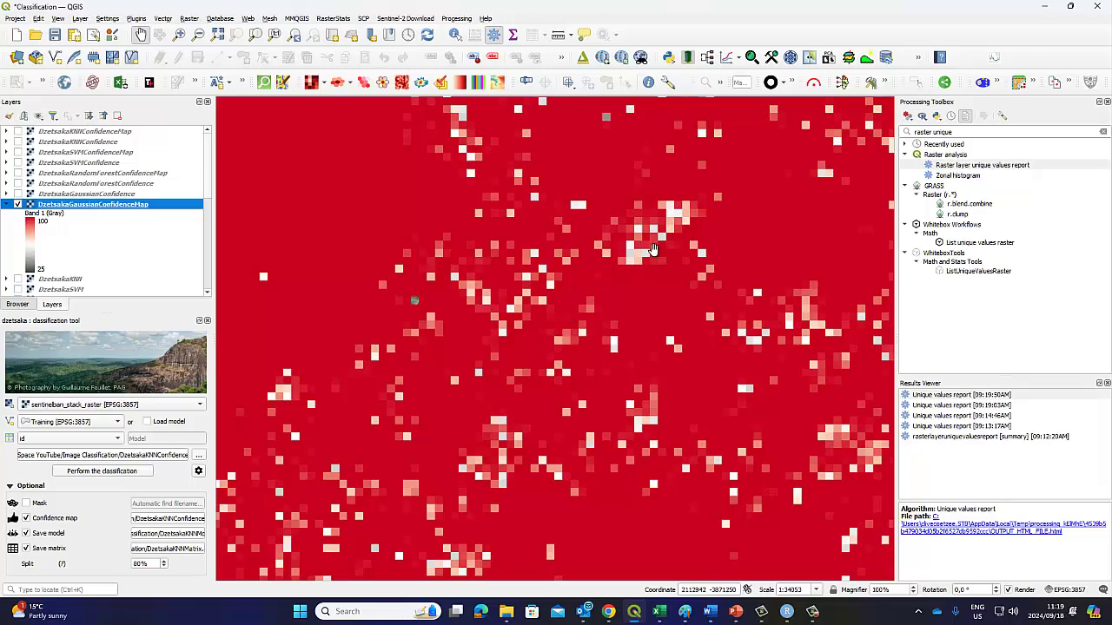
left_click(17, 194)
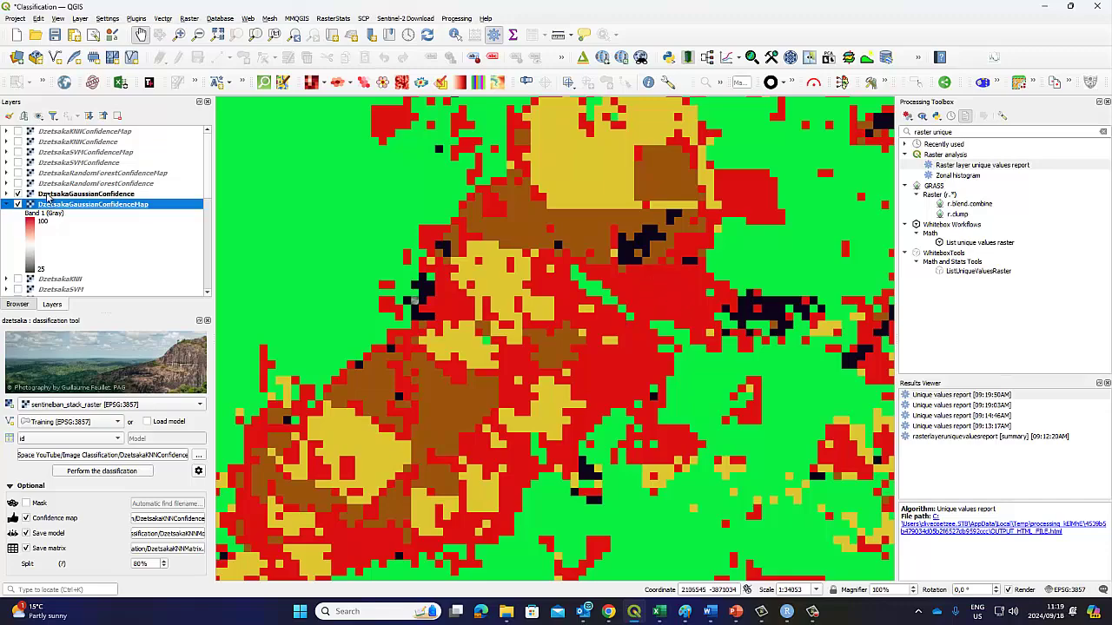
left_click(18, 194)
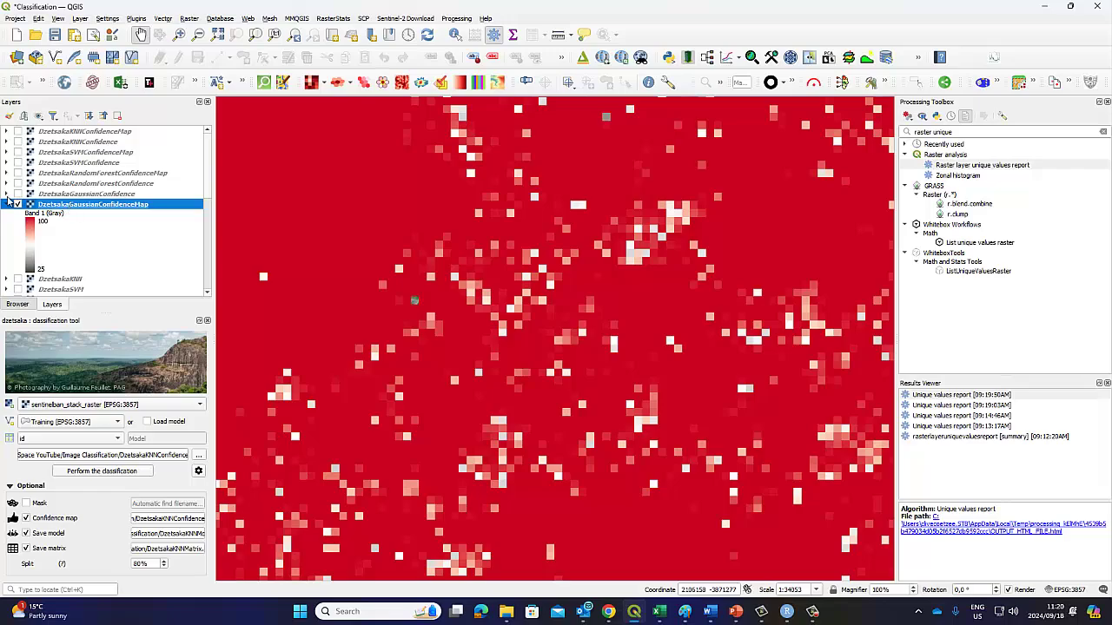
left_click(8, 204)
- Examine the confidence map across the whole study area, and show DzetsakaGaussianConfidence over it for comparison
scroll(616, 291, "down", 2)
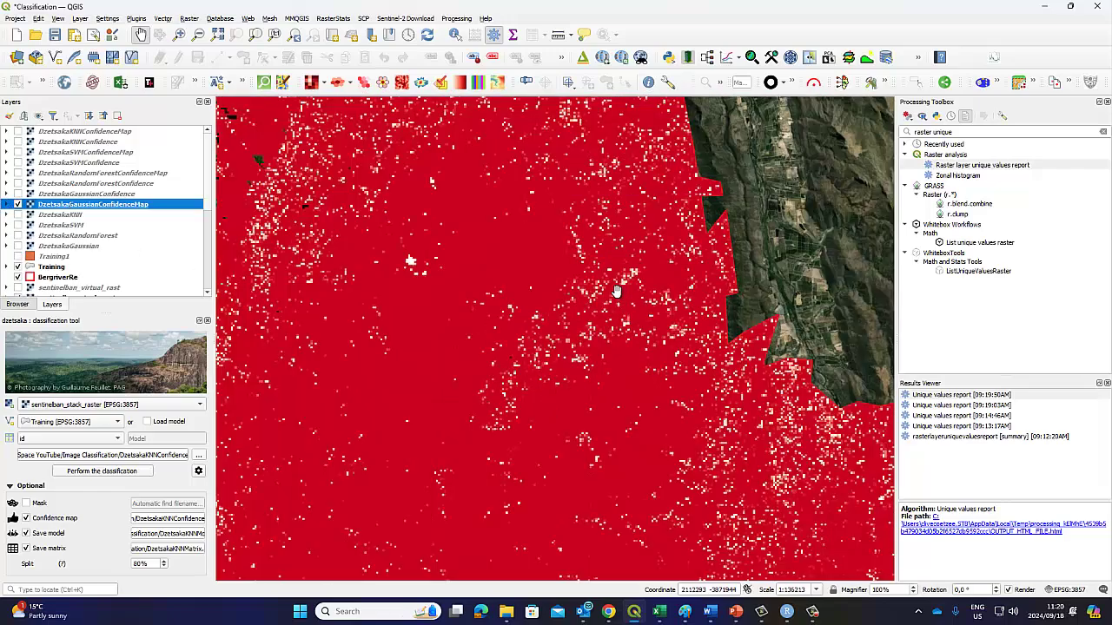
scroll(615, 291, "down", 1)
scroll(454, 280, "down", 1)
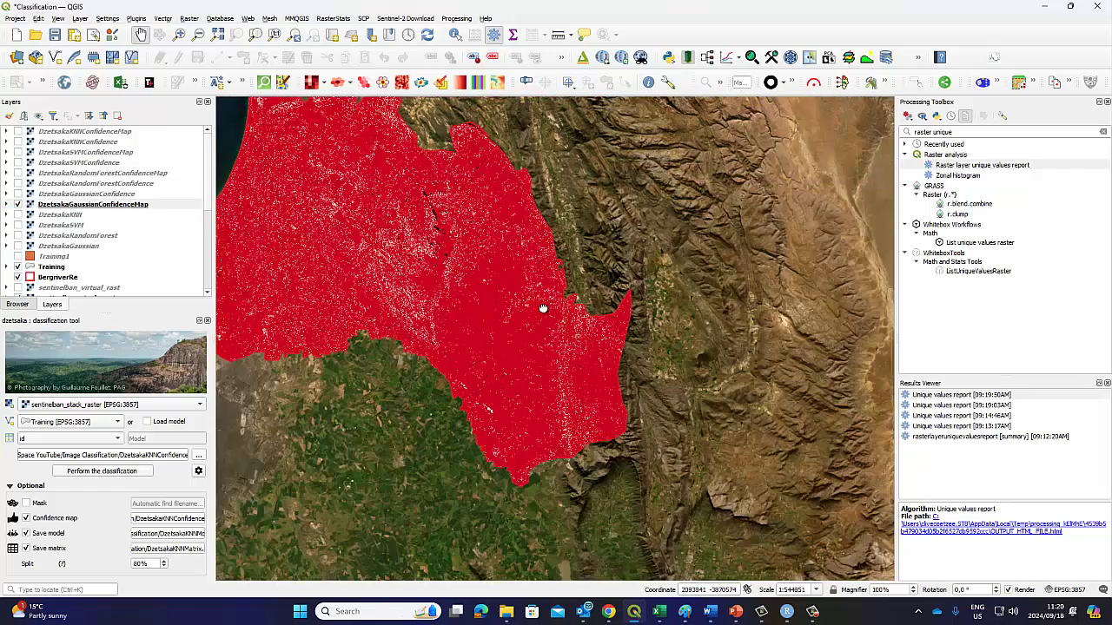
left_click_drag(542, 308, 640, 347)
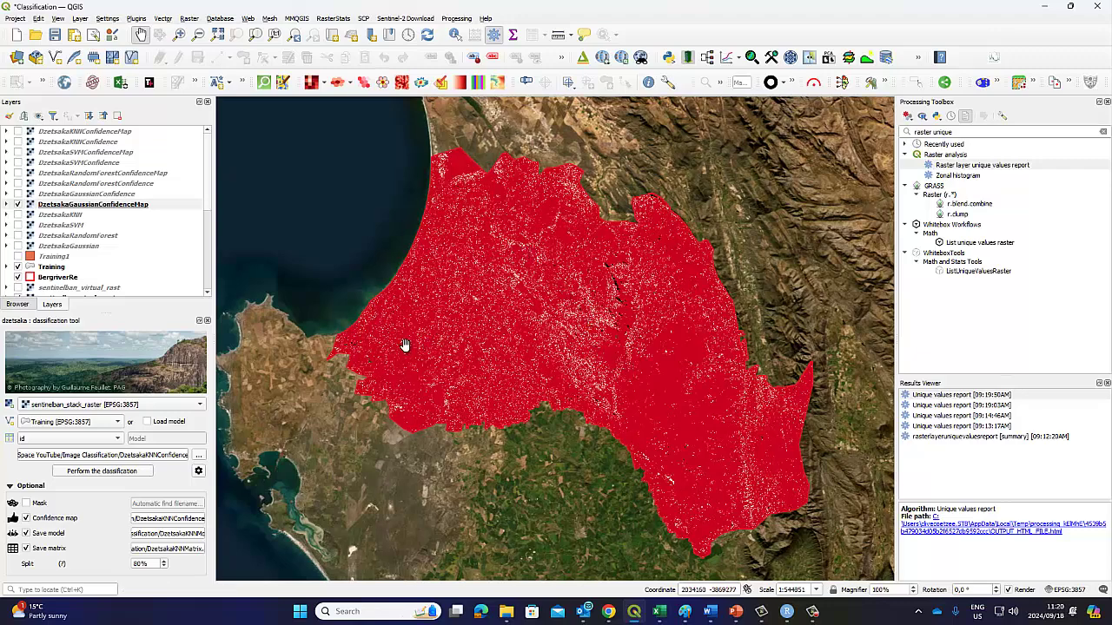
scroll(123, 259, "down", 3)
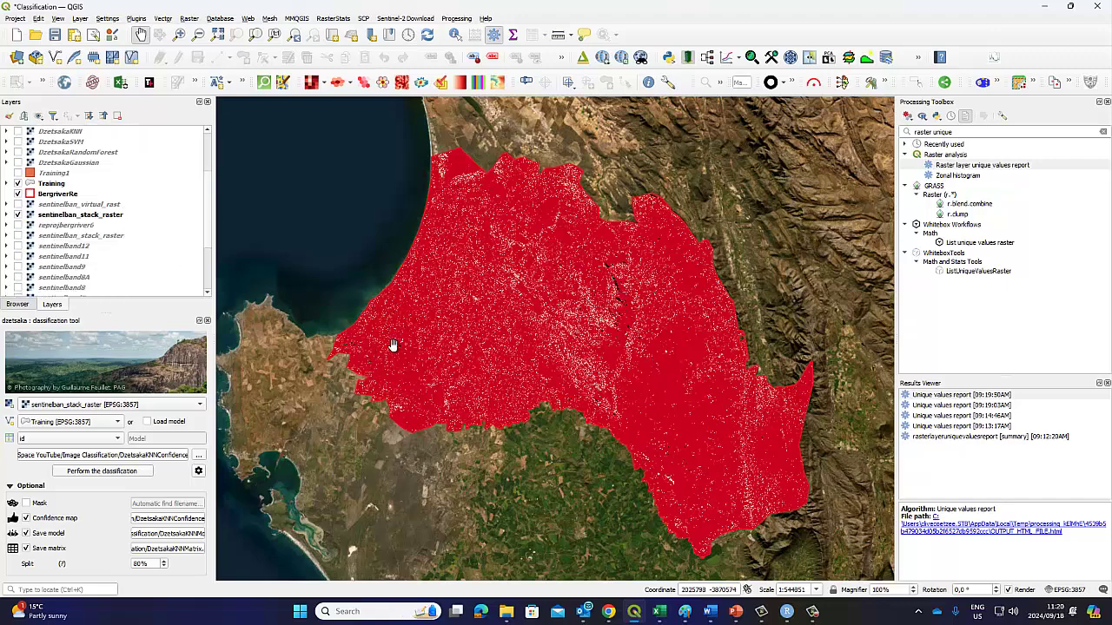
left_click_drag(462, 319, 457, 324)
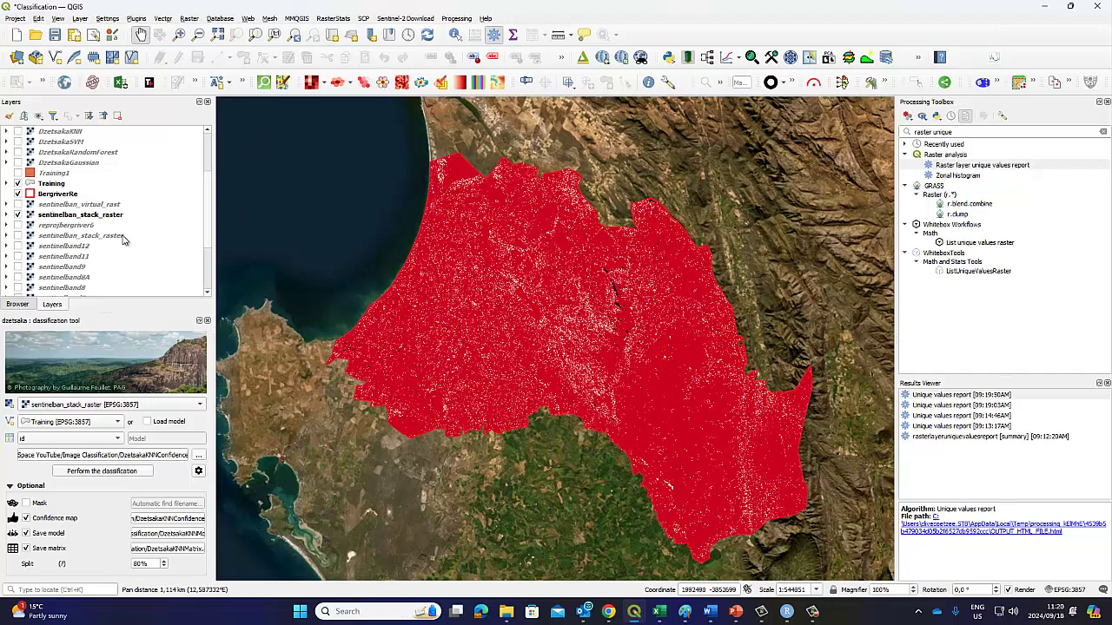
scroll(124, 240, "up", 3)
left_click(17, 195)
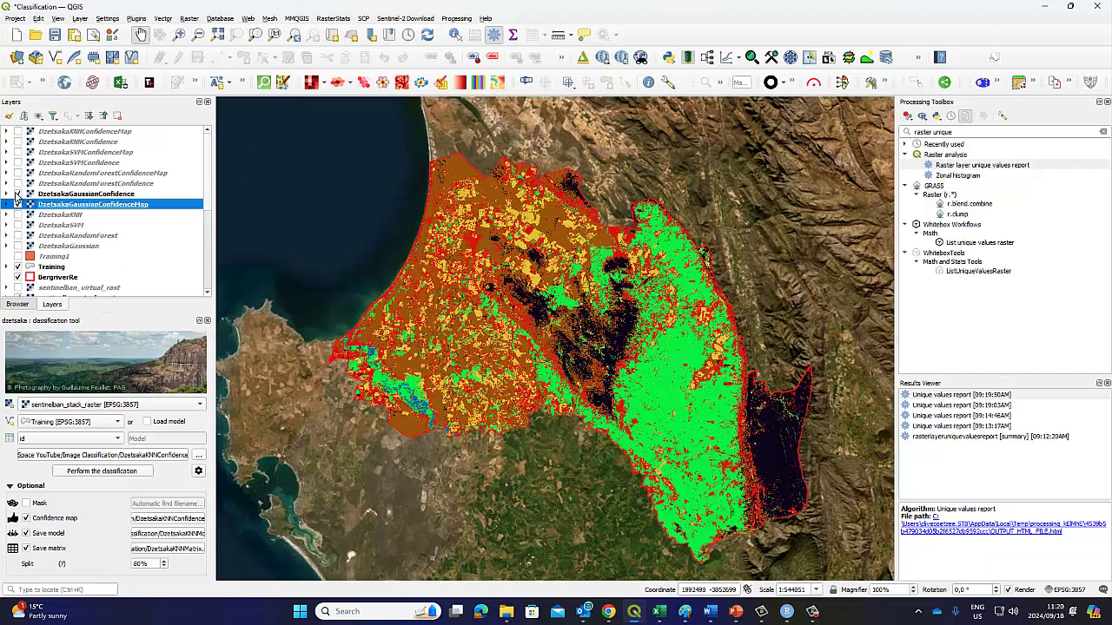
- Compare the DzetsakaGaussianConfidence classification with the confidence map by toggling its visibility, leaving it hidden
left_click(17, 195)
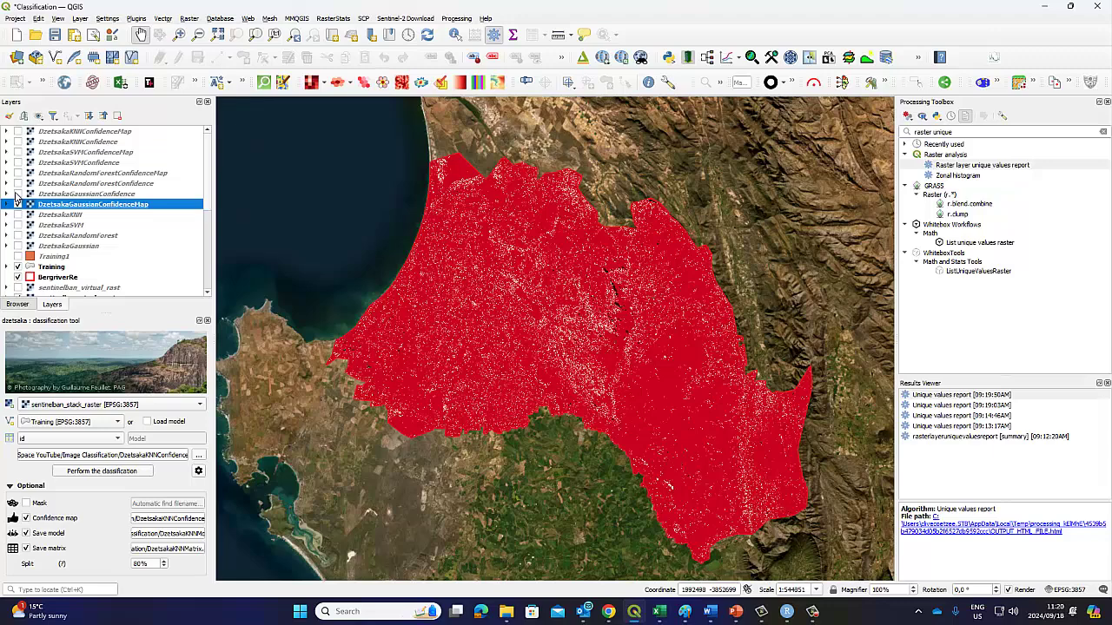
left_click(17, 194)
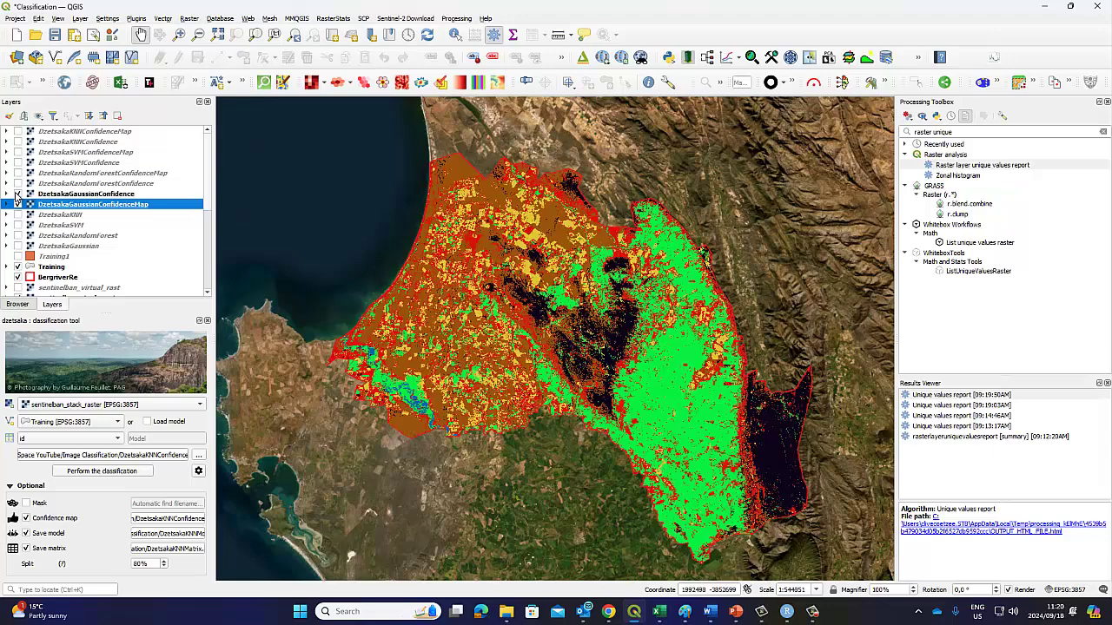
left_click(17, 195)
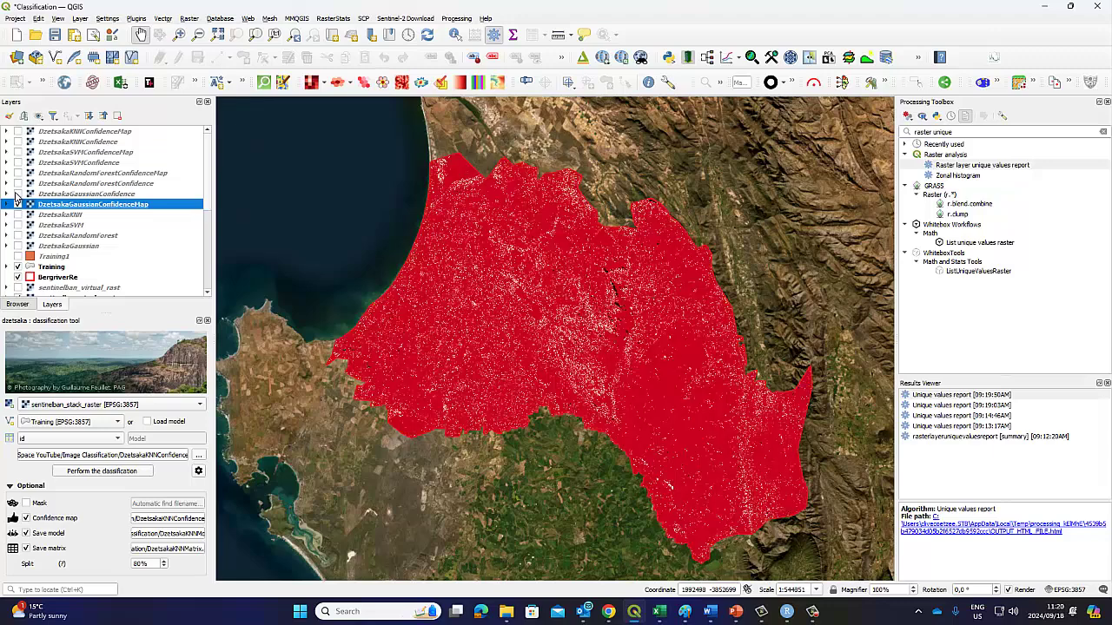
left_click(17, 194)
left_click(17, 195)
- Try the Quantile classification mode on DzetsakaGaussianConfidenceMap's symbology, dismissing the Python error dialogs
right_click(87, 208)
left_click(134, 453)
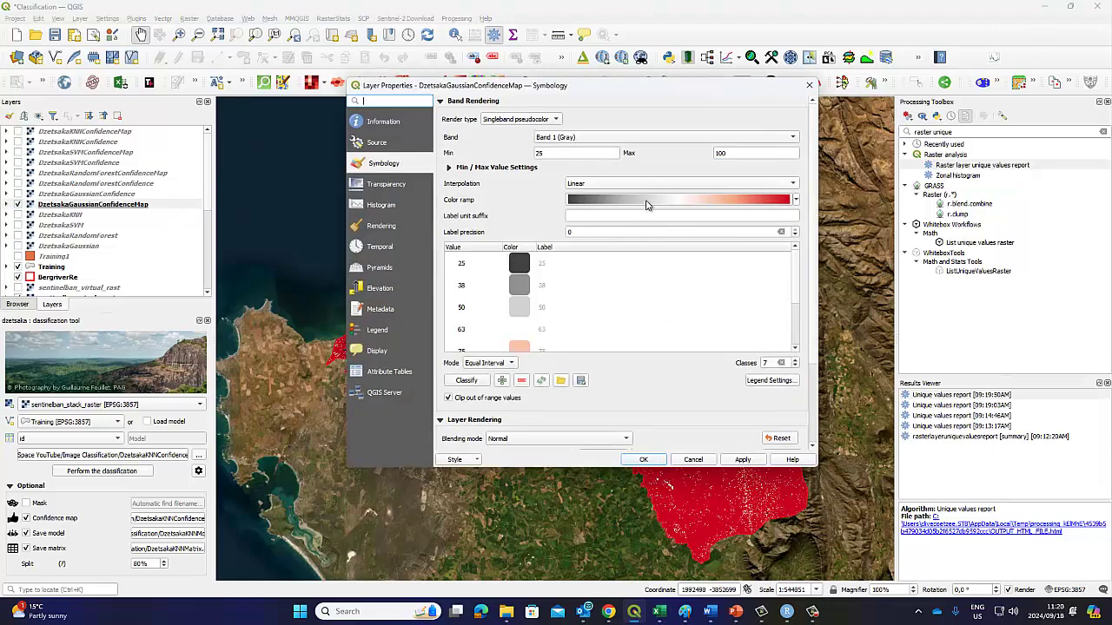
left_click(512, 363)
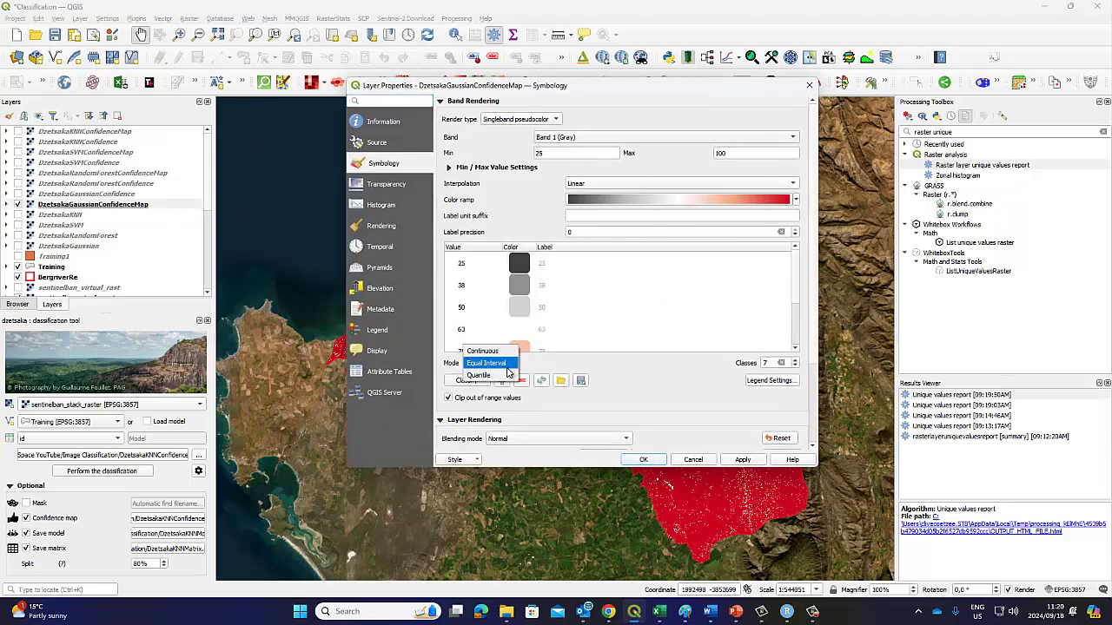
left_click(509, 374)
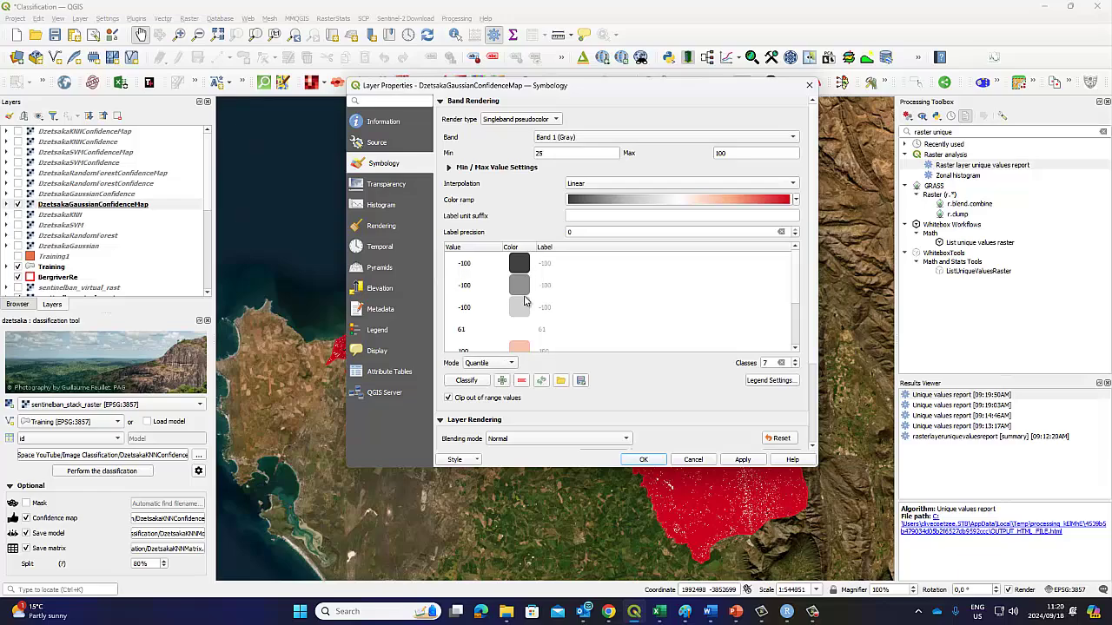
left_click(742, 459)
left_click(728, 488)
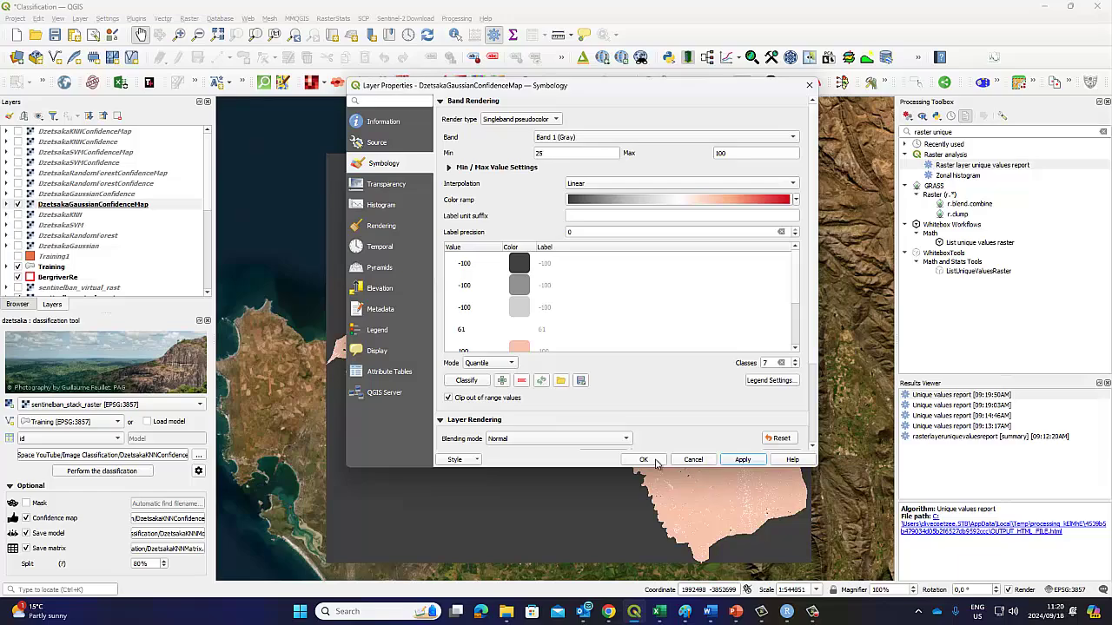
left_click(656, 459)
left_click(724, 487)
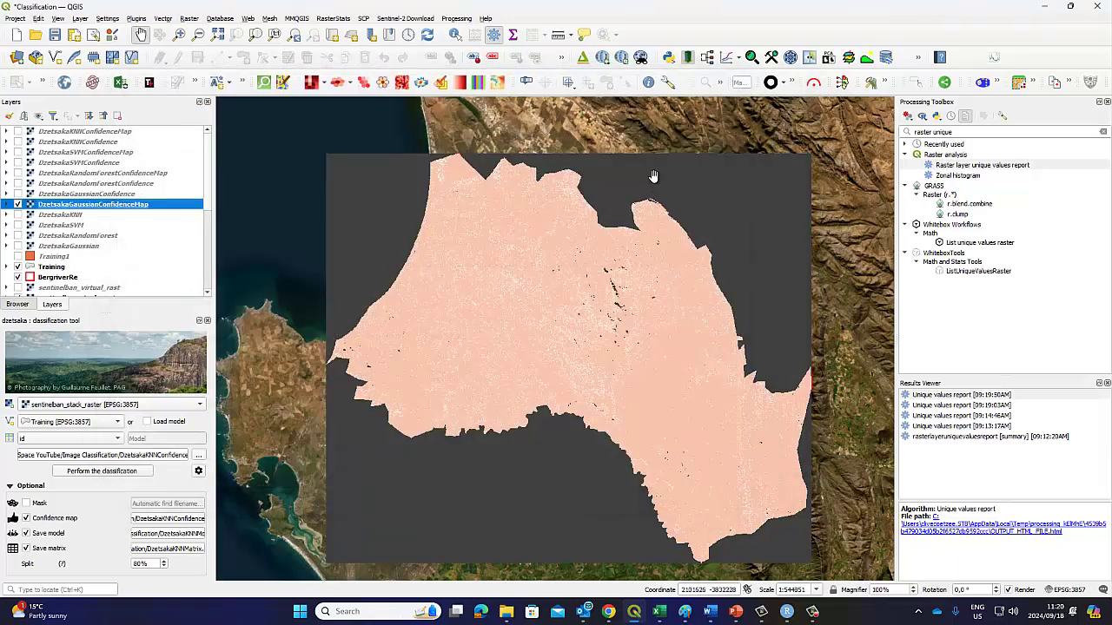
- Set DzetsakaGaussianConfidenceMap's symbology classification mode to Continuous and apply it, dismissing the Python error dialogs
right_click(92, 206)
left_click(134, 448)
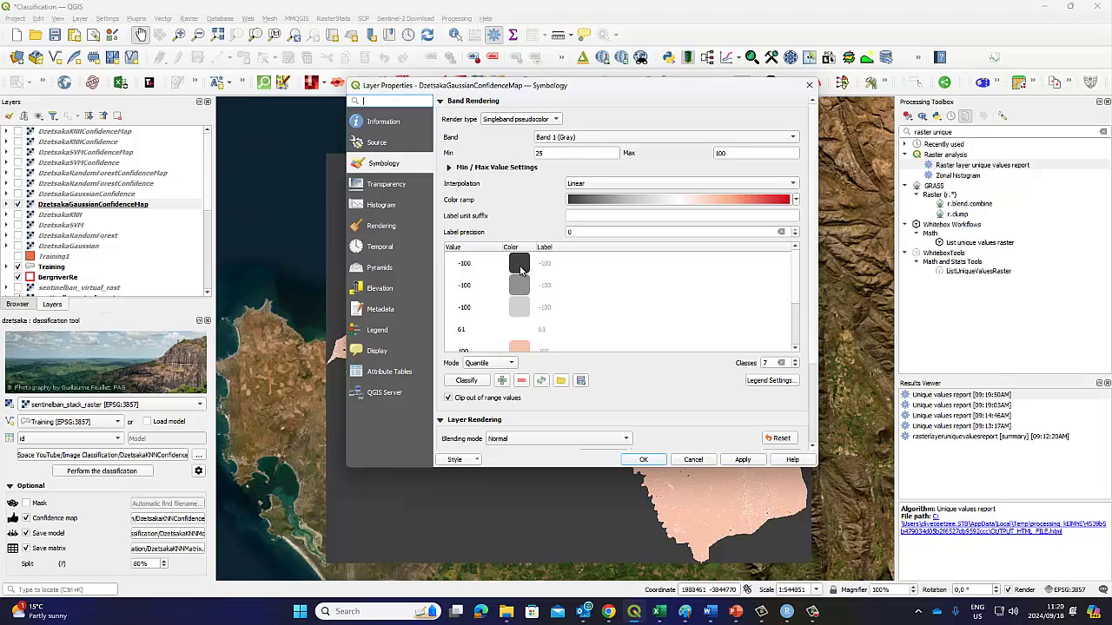
left_click(514, 364)
left_click(502, 339)
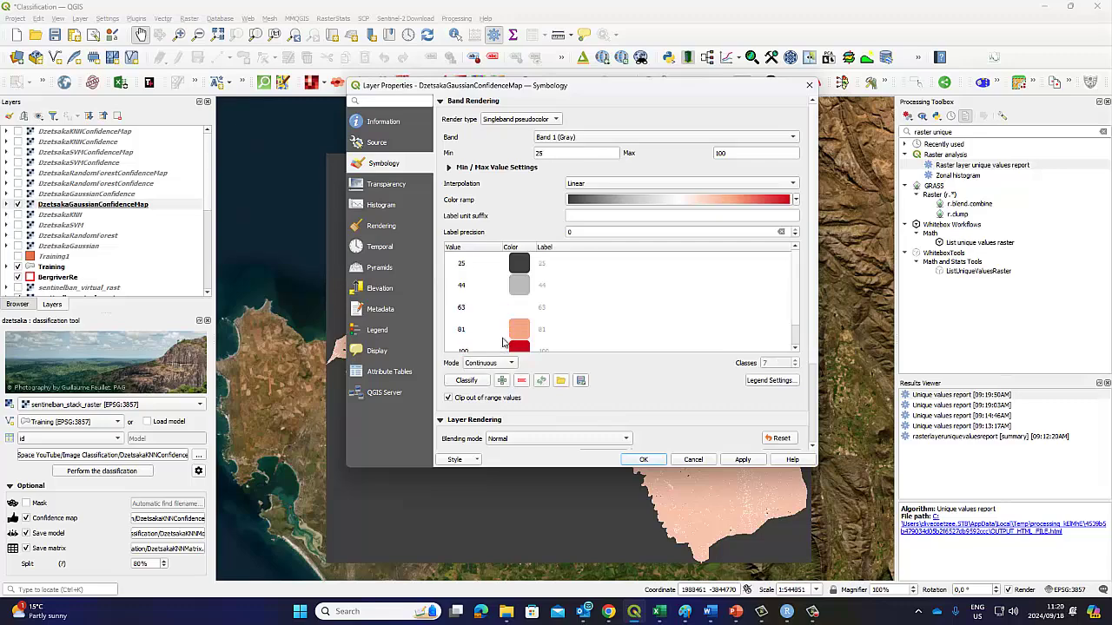
scroll(553, 296, "down", 3)
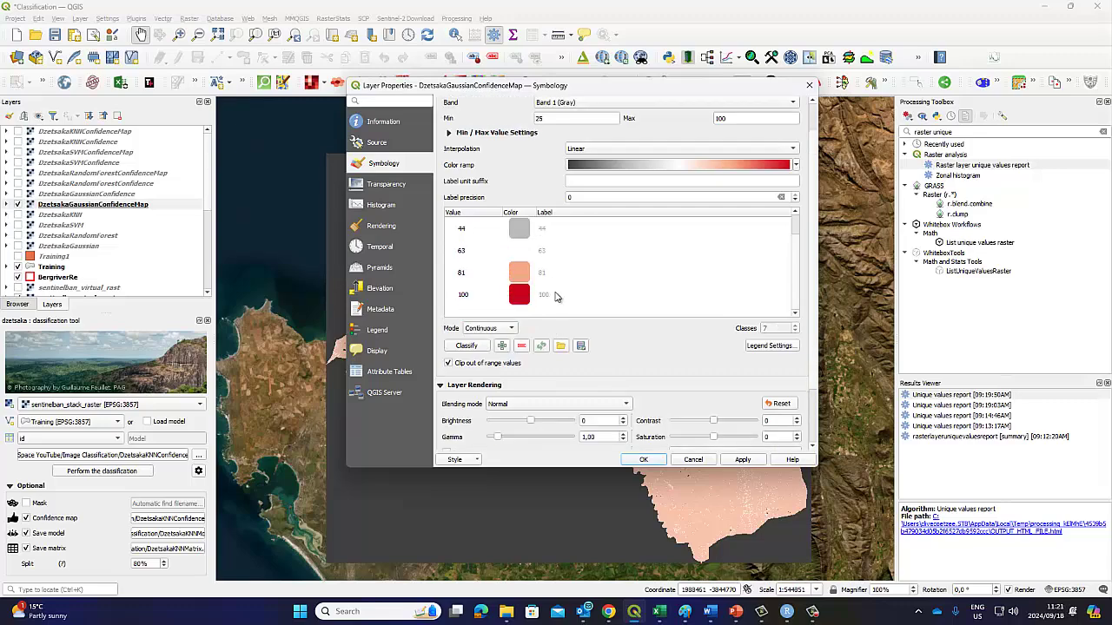
scroll(586, 308, "up", 3)
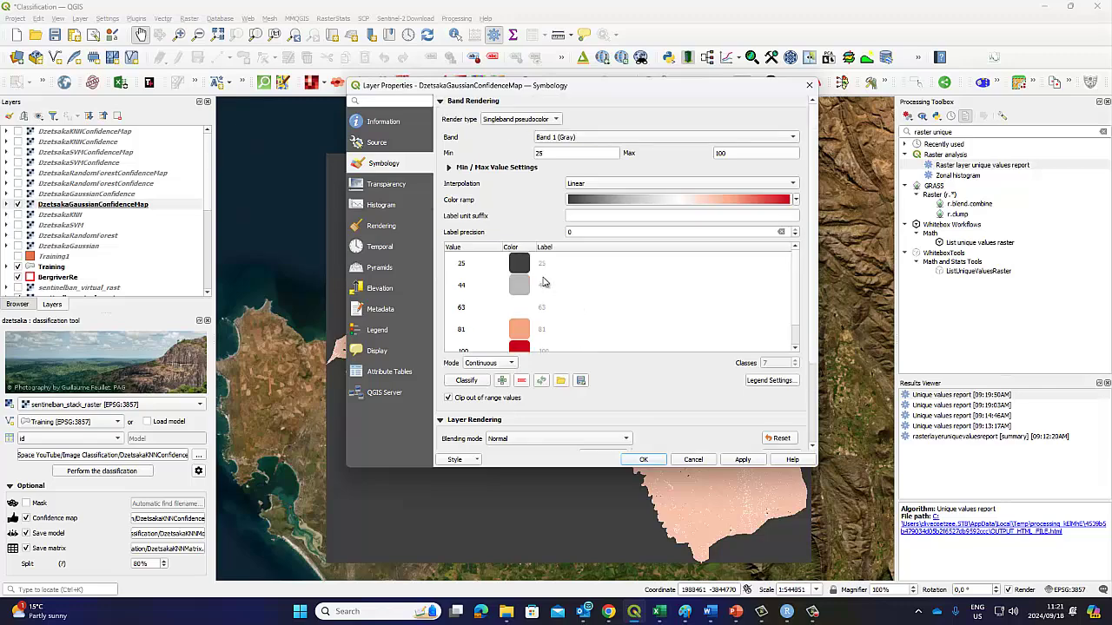
left_click(740, 460)
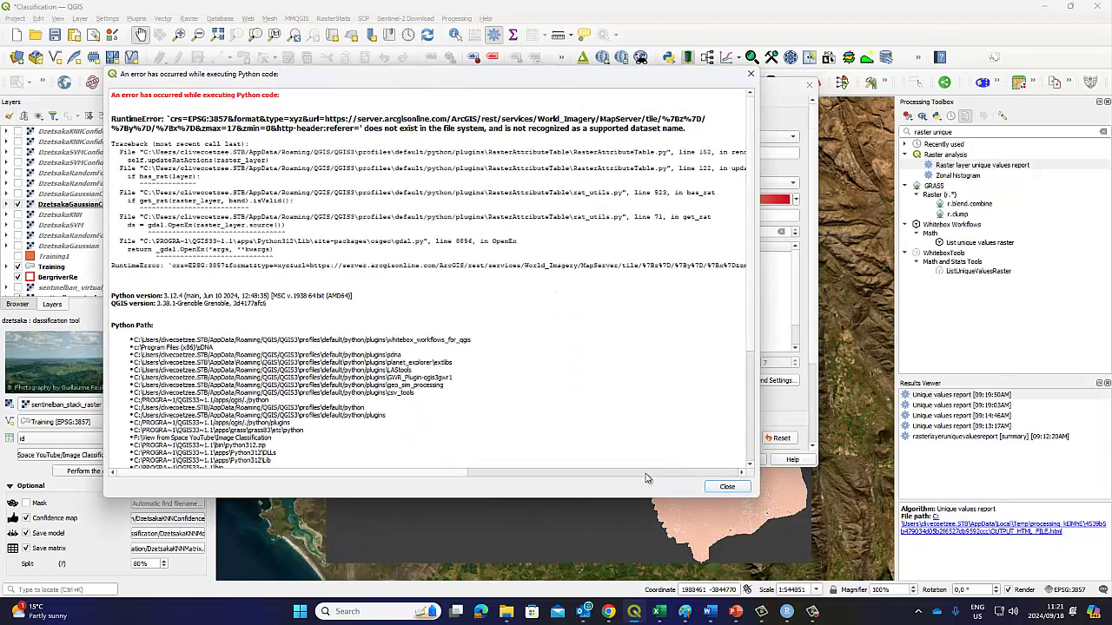
left_click(719, 489)
left_click(650, 459)
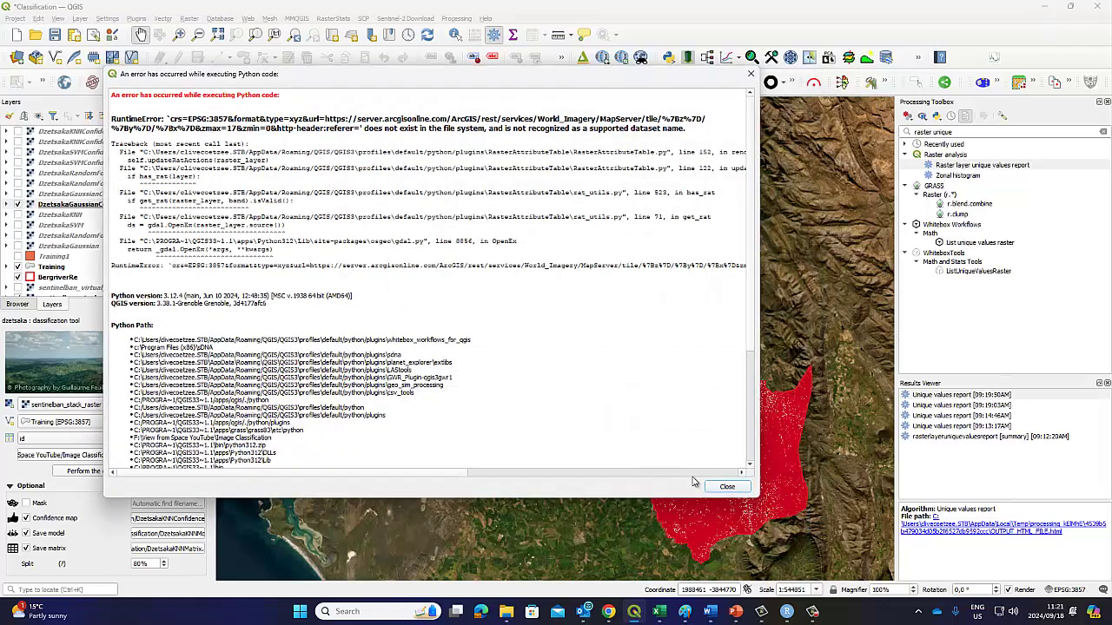
left_click(728, 488)
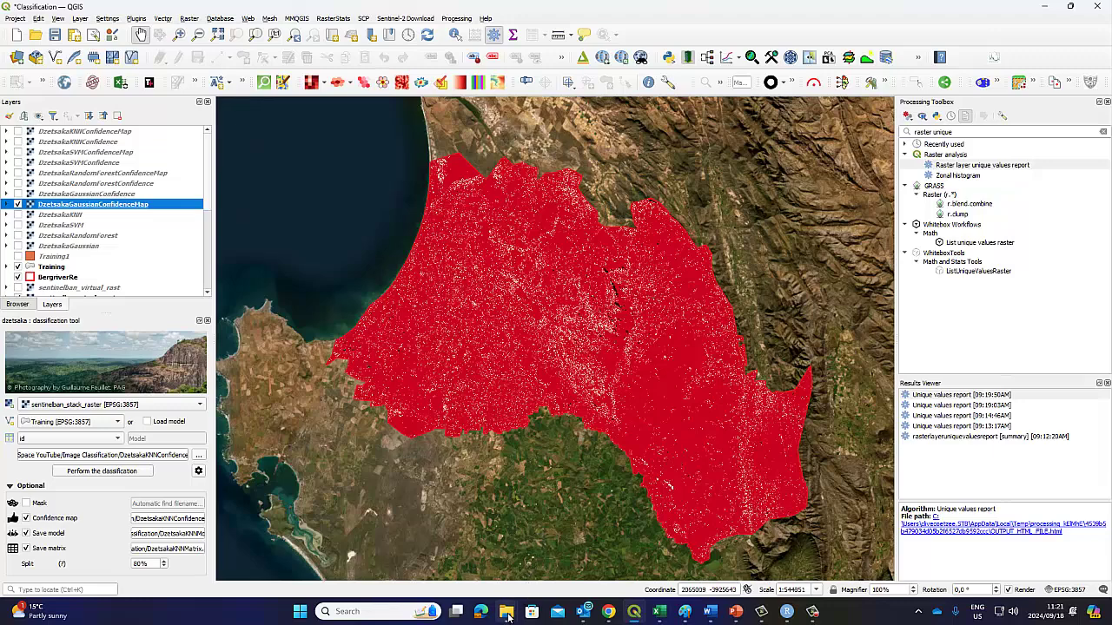
- Switch to File Explorer, open the Image Classification folder and sort its files by date modified
mouse_move(509, 615)
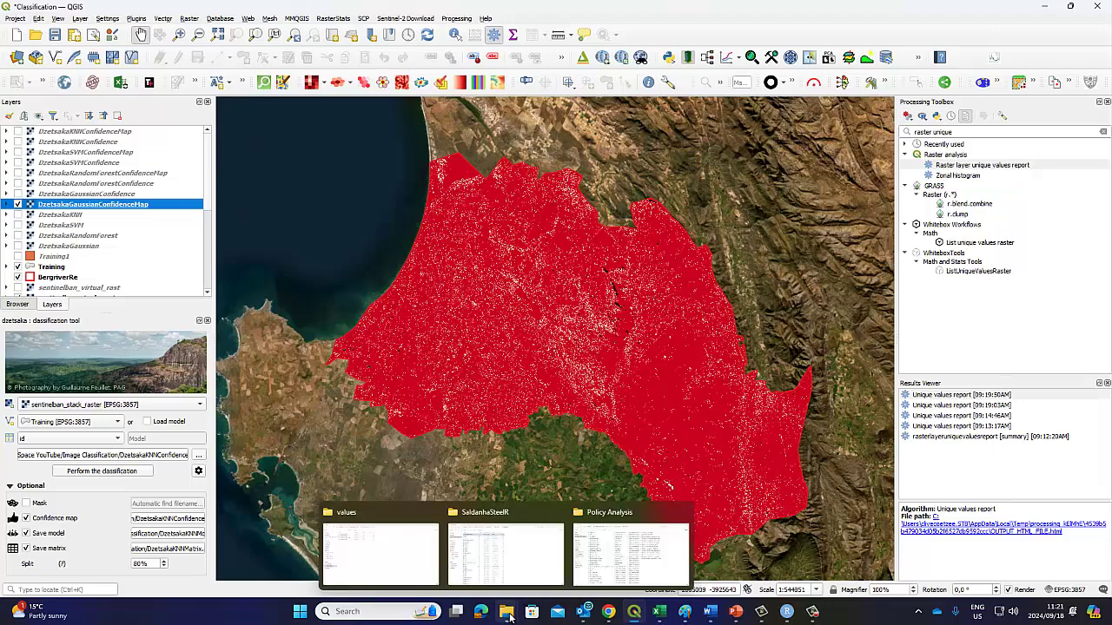
left_click(937, 612)
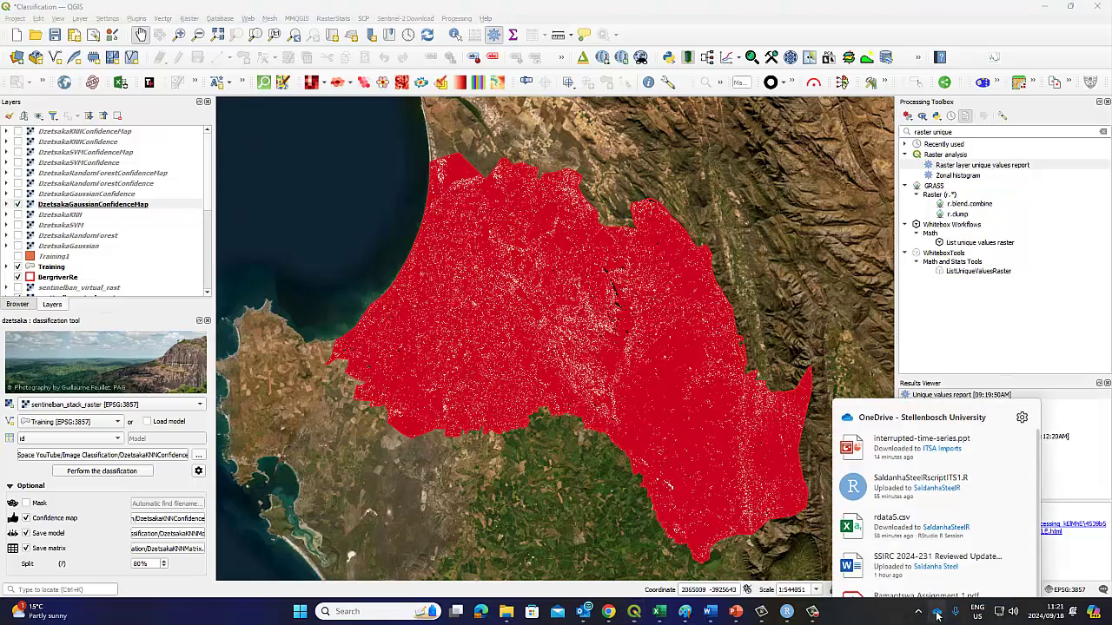
left_click(878, 559)
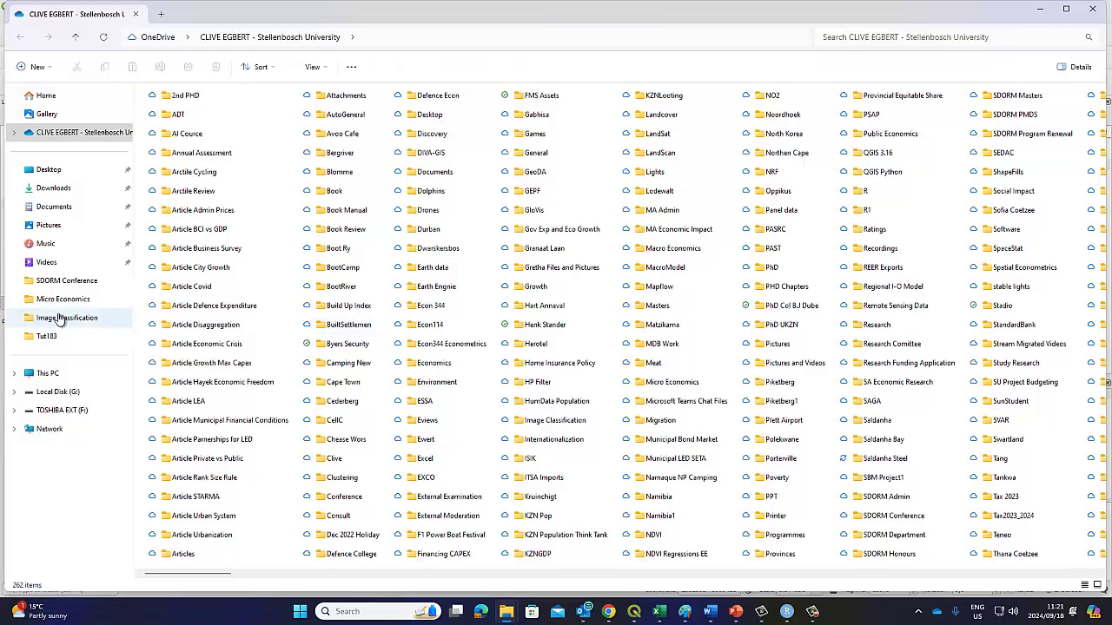
left_click(60, 318)
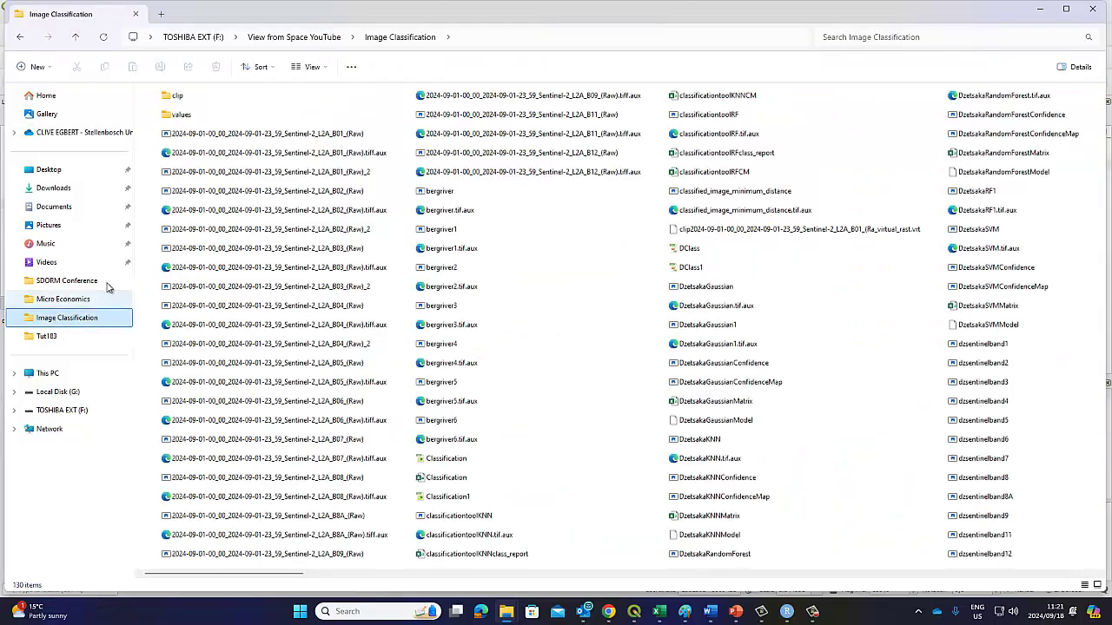
right_click(552, 238)
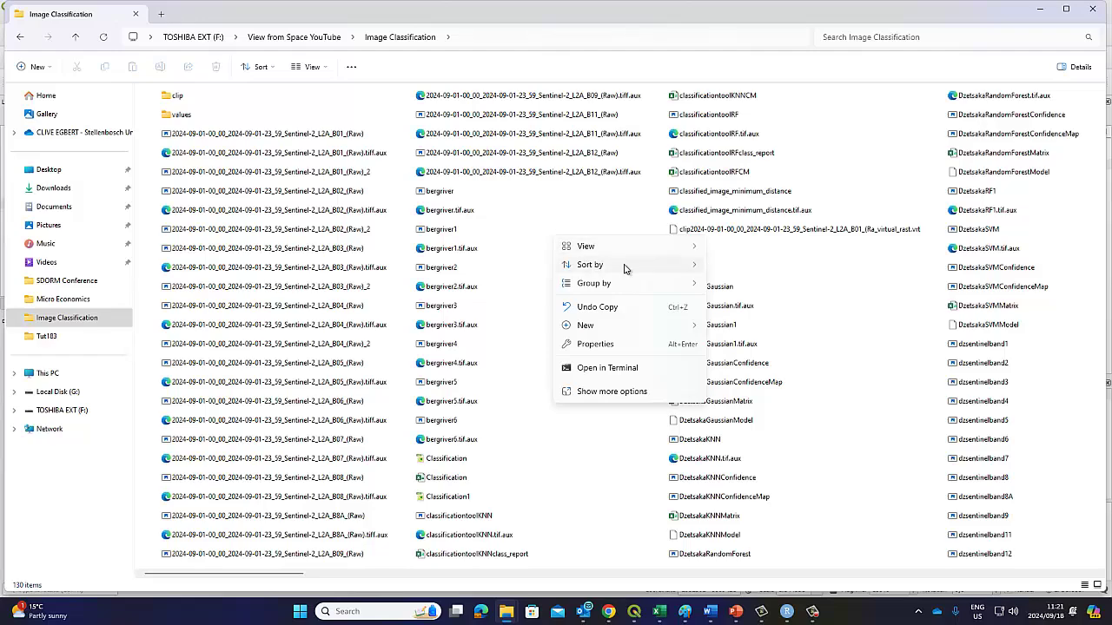
mouse_move(623, 266)
left_click(738, 285)
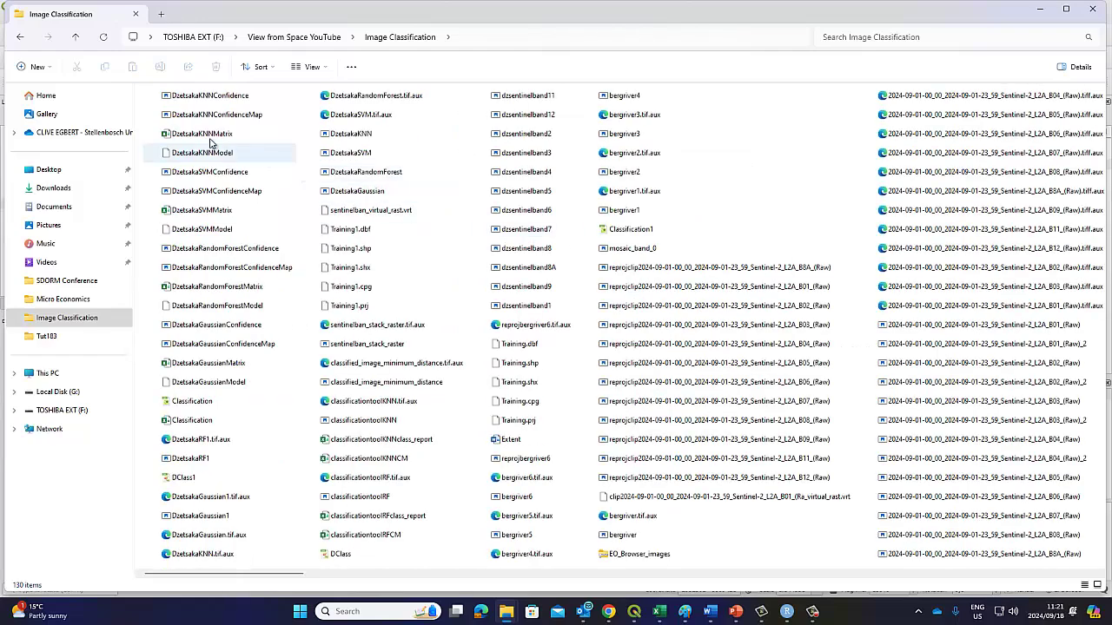
- Open the DzetsakaKNNMatrix file in Excel, examine its prediction and reference values, then close it
left_click(191, 156)
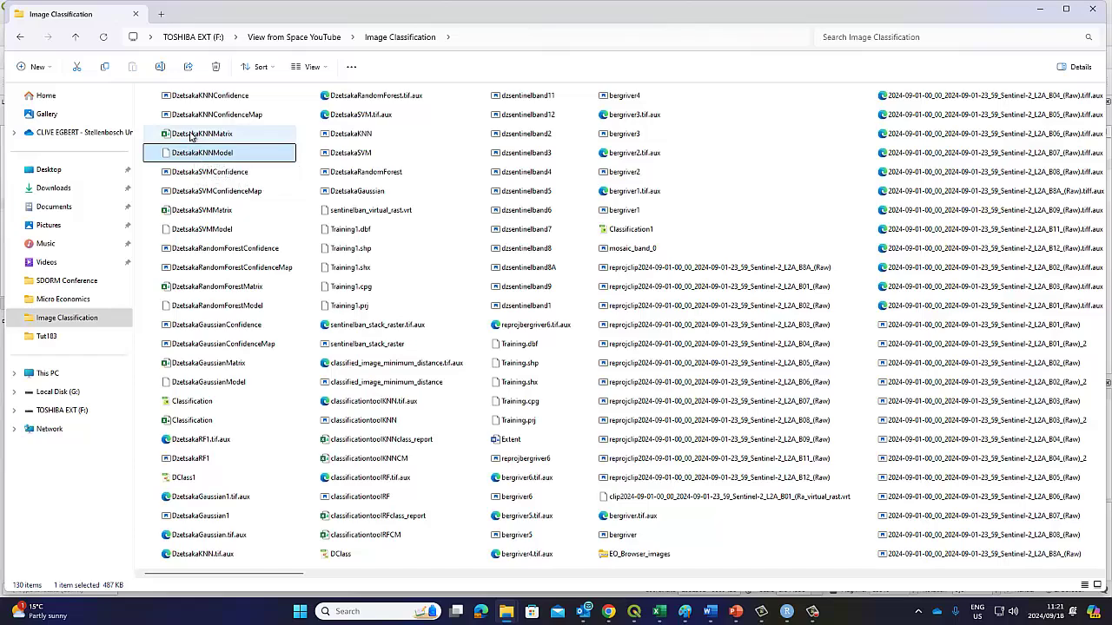
left_click(191, 136)
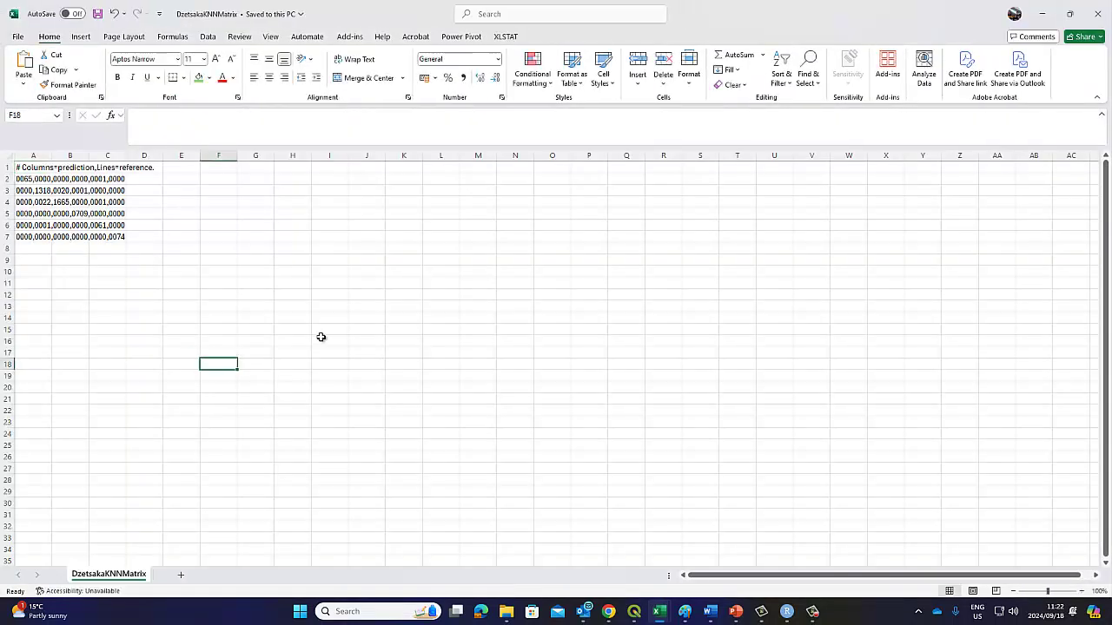
left_click(391, 298)
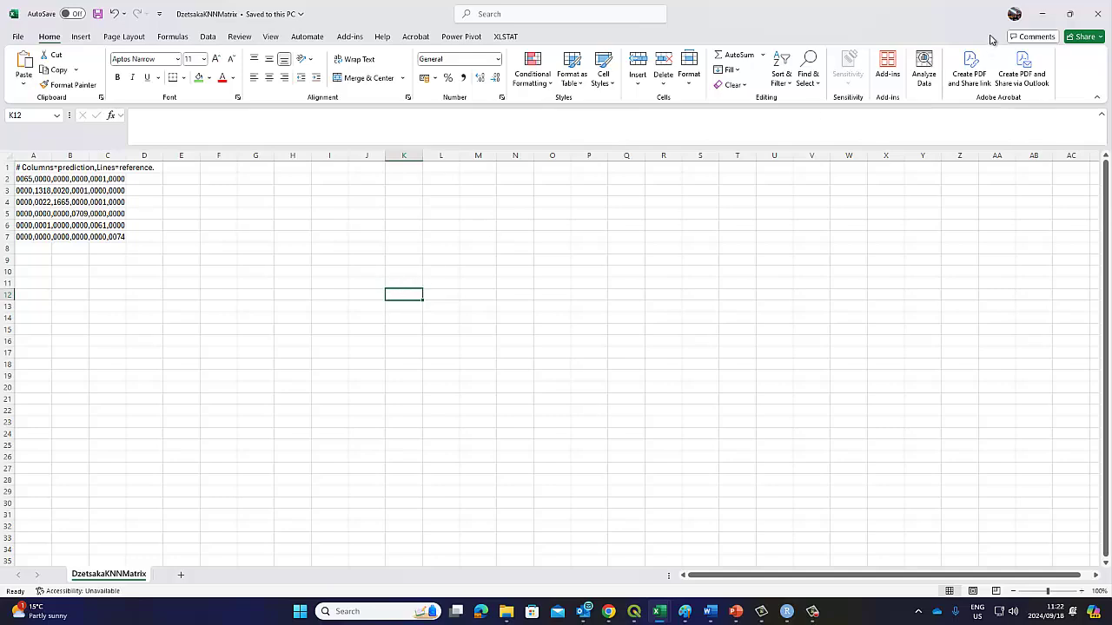
left_click(1097, 13)
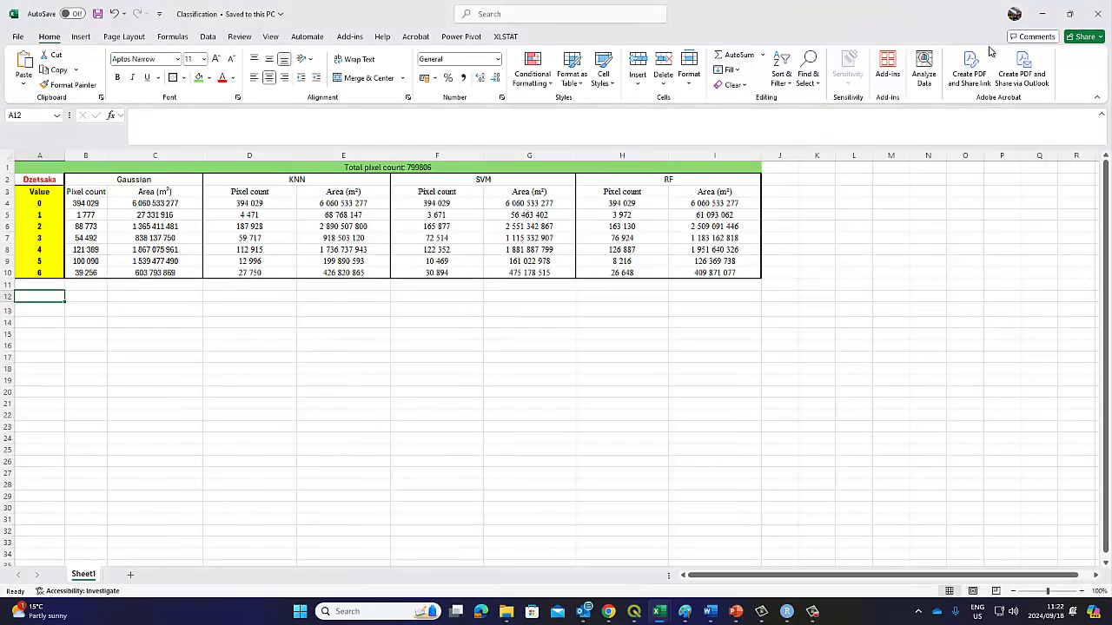
- Return to the Image Classification folder and open the DzetsakaGaussianMatrix file in Excel
left_click(506, 611)
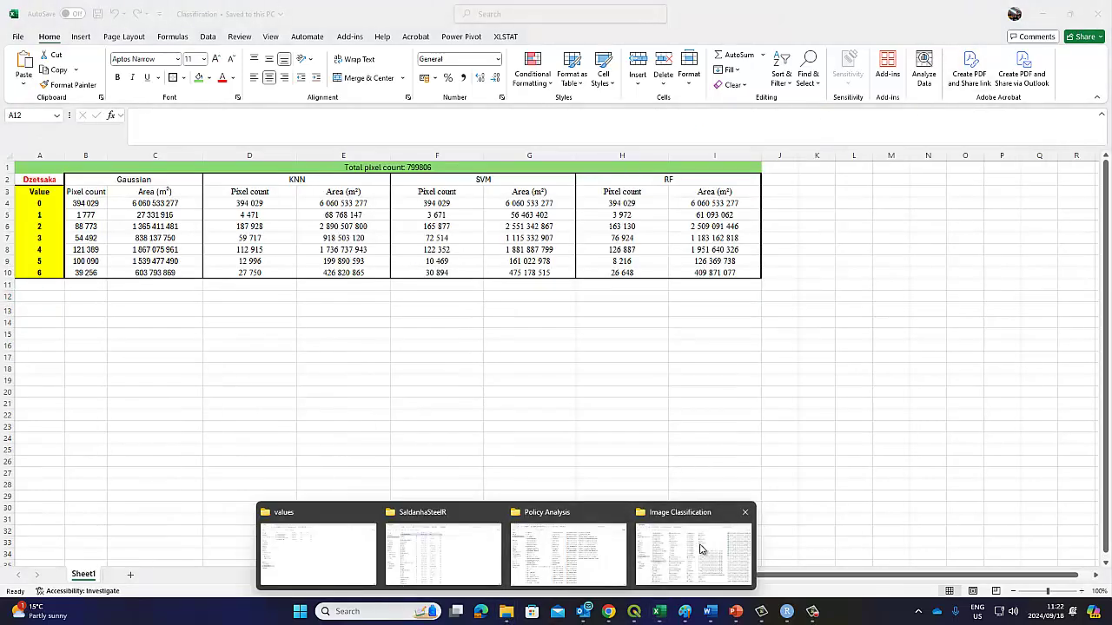
left_click(700, 549)
key("alt+Tab")
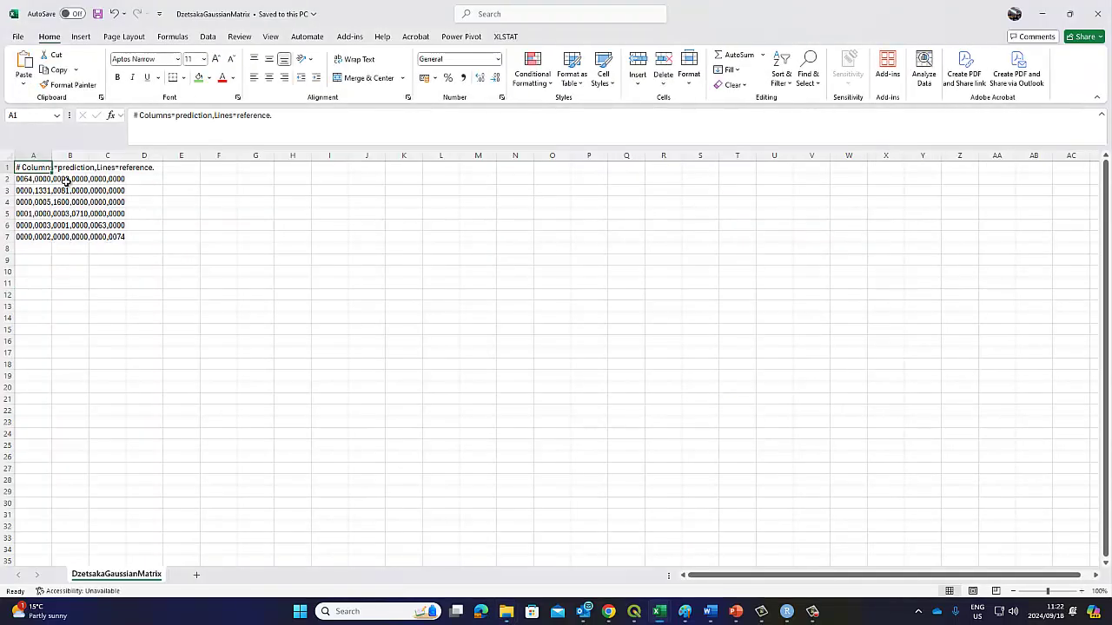
- Split the comma-separated matrix text in A1:A7 into columns with Text to Columns, adding Comma as a delimiter
left_click_drag(31, 167, 49, 237)
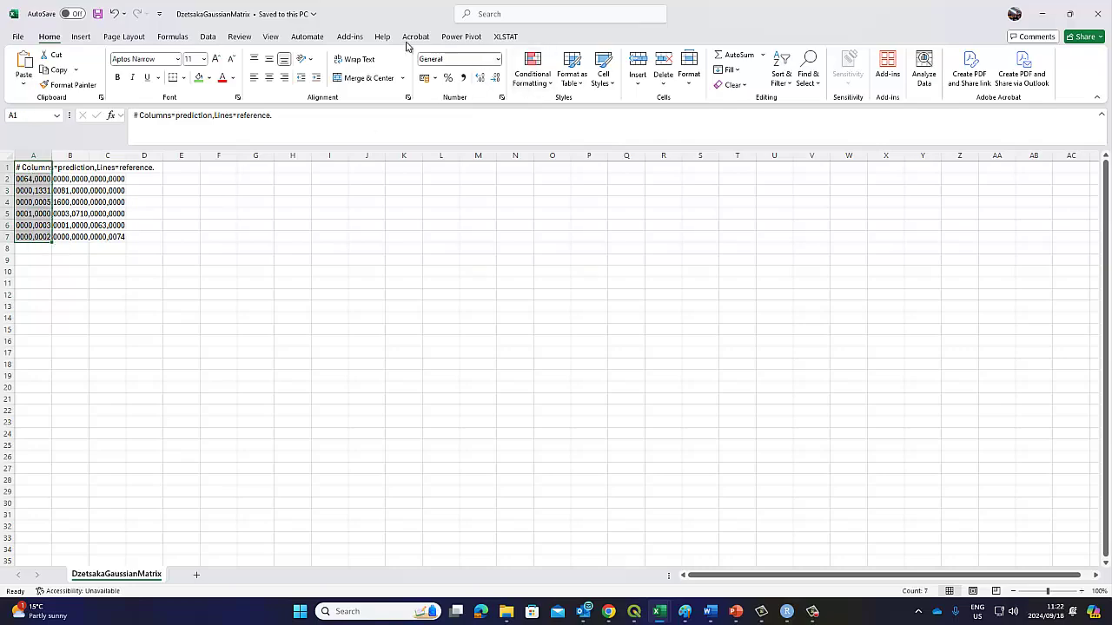
left_click(208, 36)
left_click(635, 73)
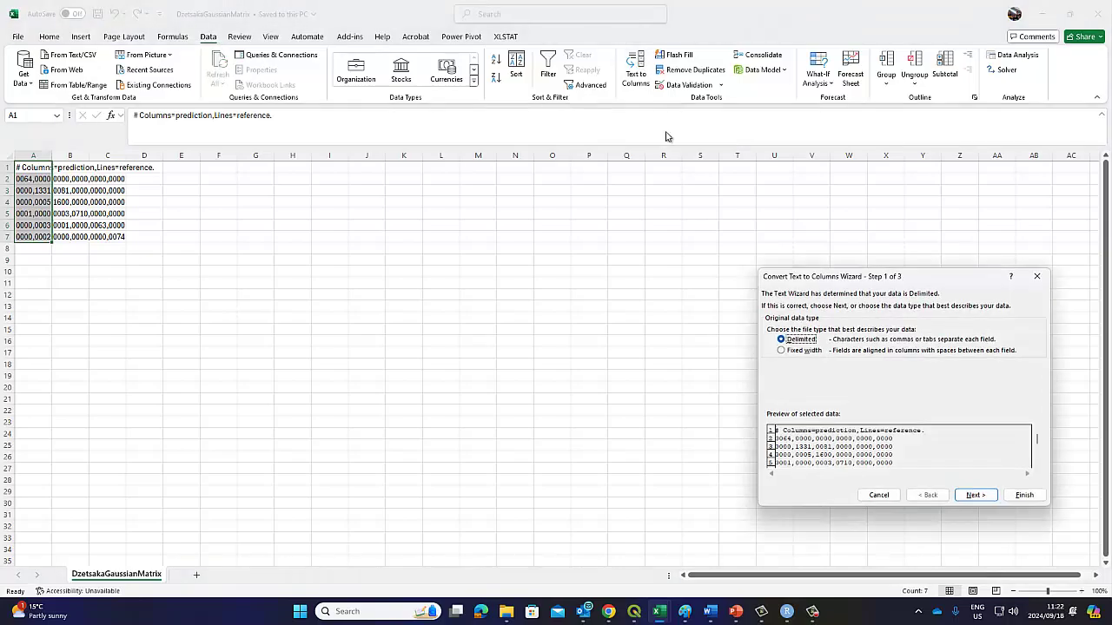
left_click(960, 495)
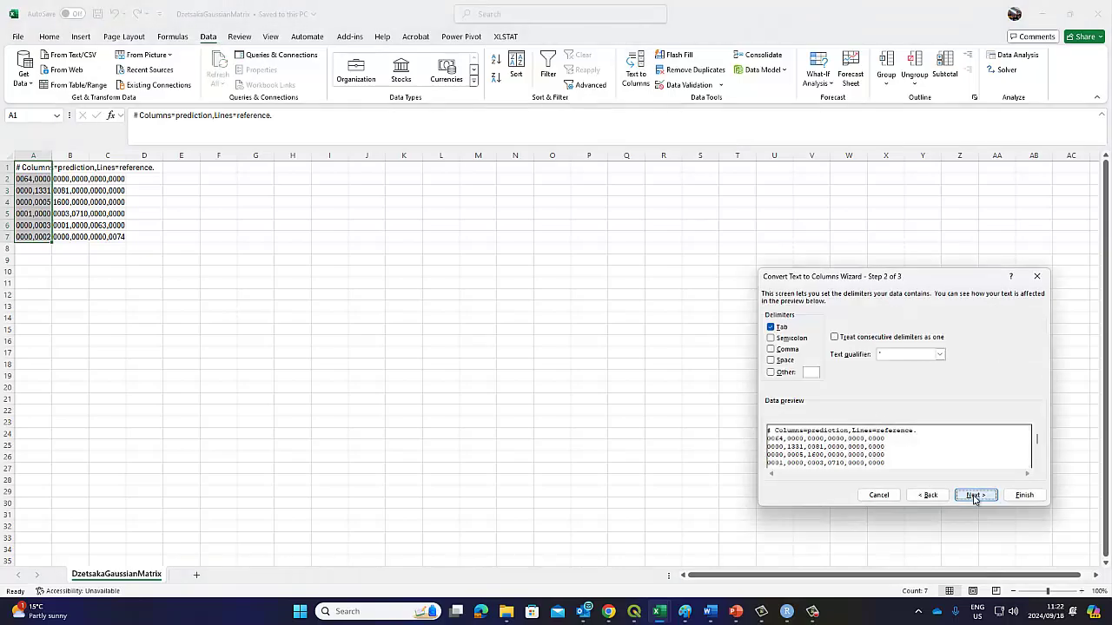
left_click(775, 350)
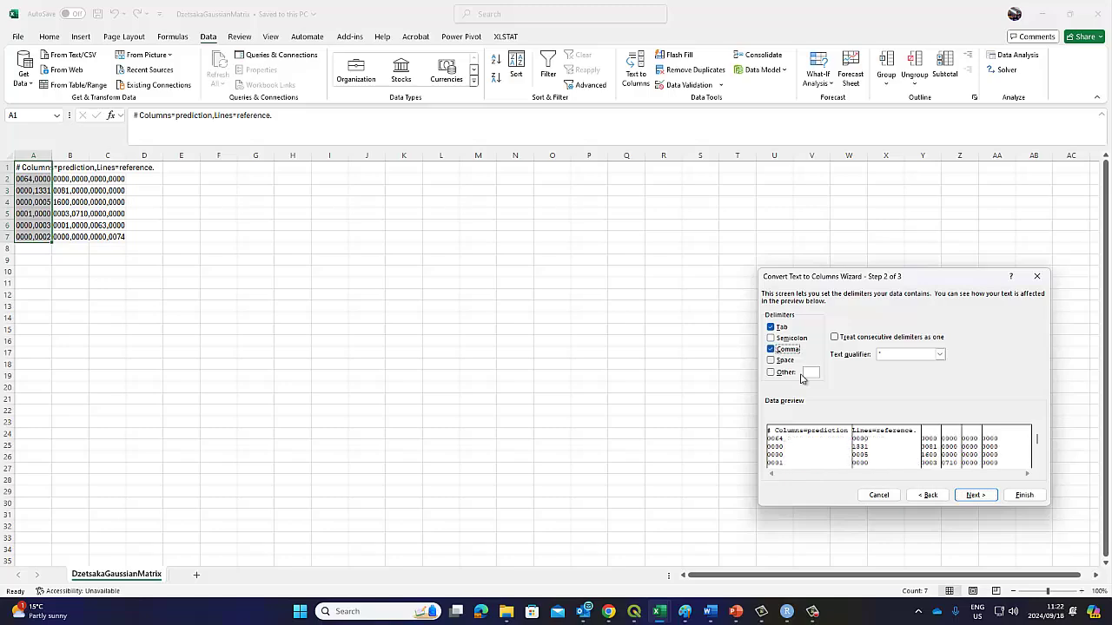
left_click(1025, 497)
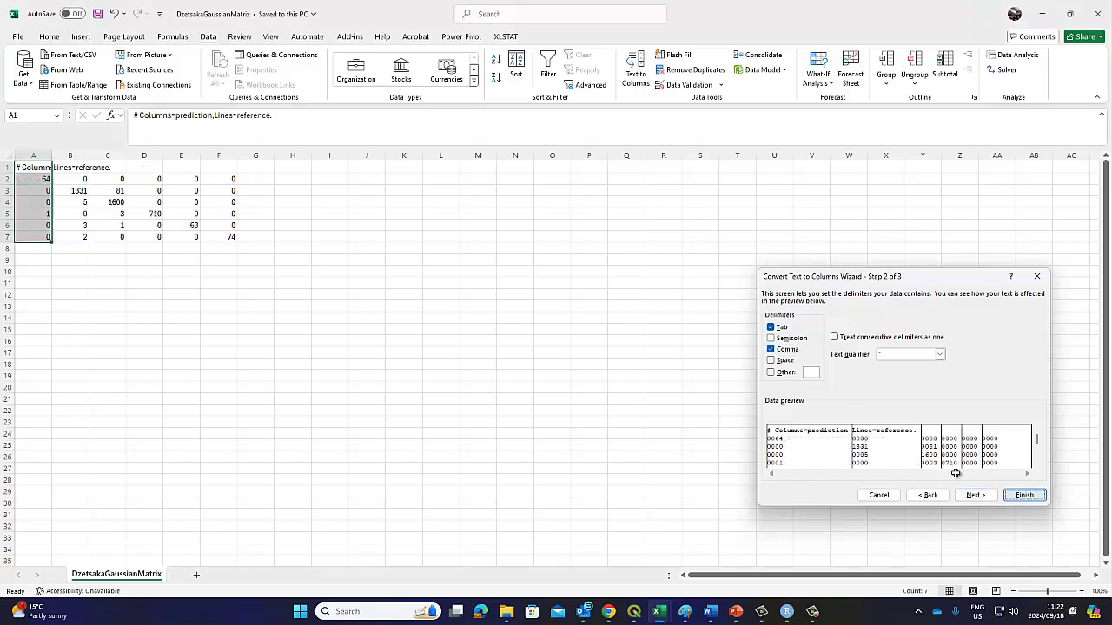
left_click(377, 281)
- Center-align the matrix in A1:F7 and autofit the widths of columns A and B
left_click(44, 168)
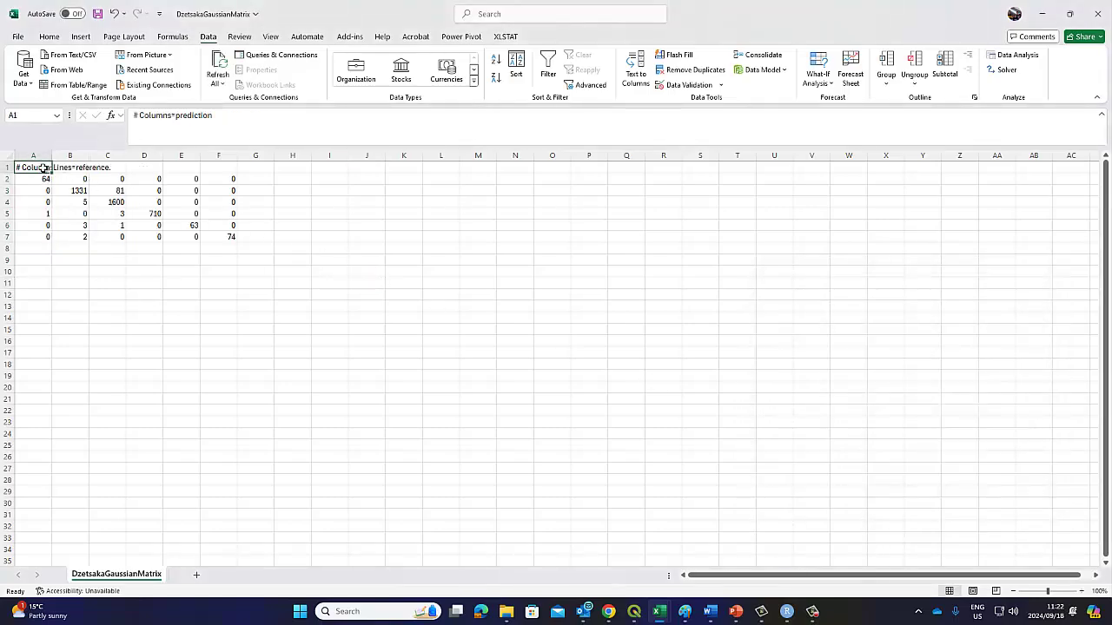
left_click_drag(44, 167, 238, 242)
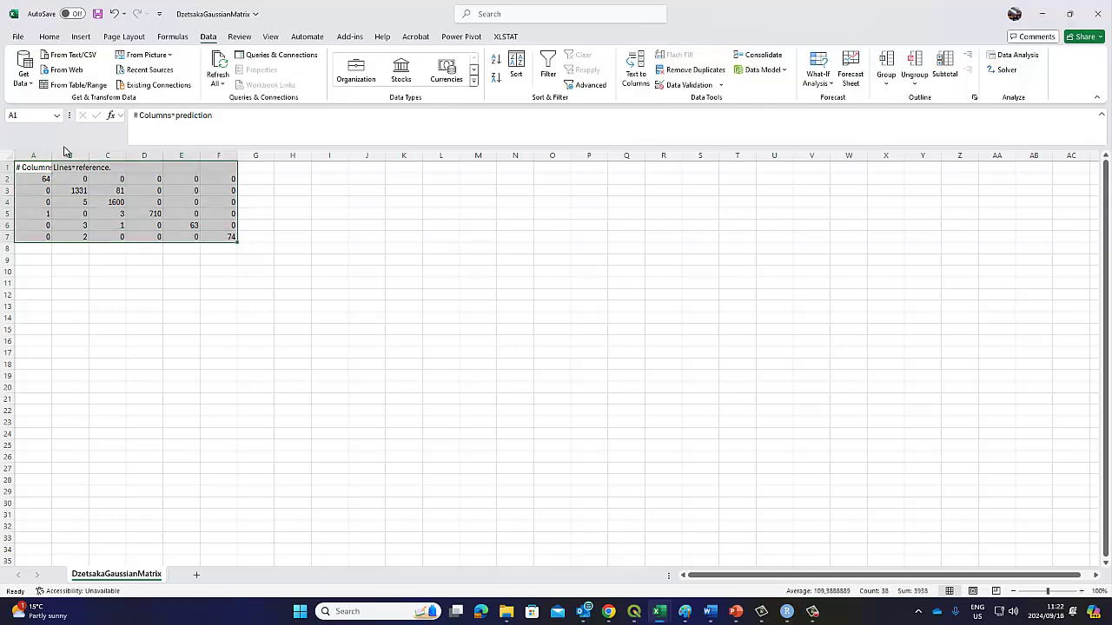
left_click(49, 36)
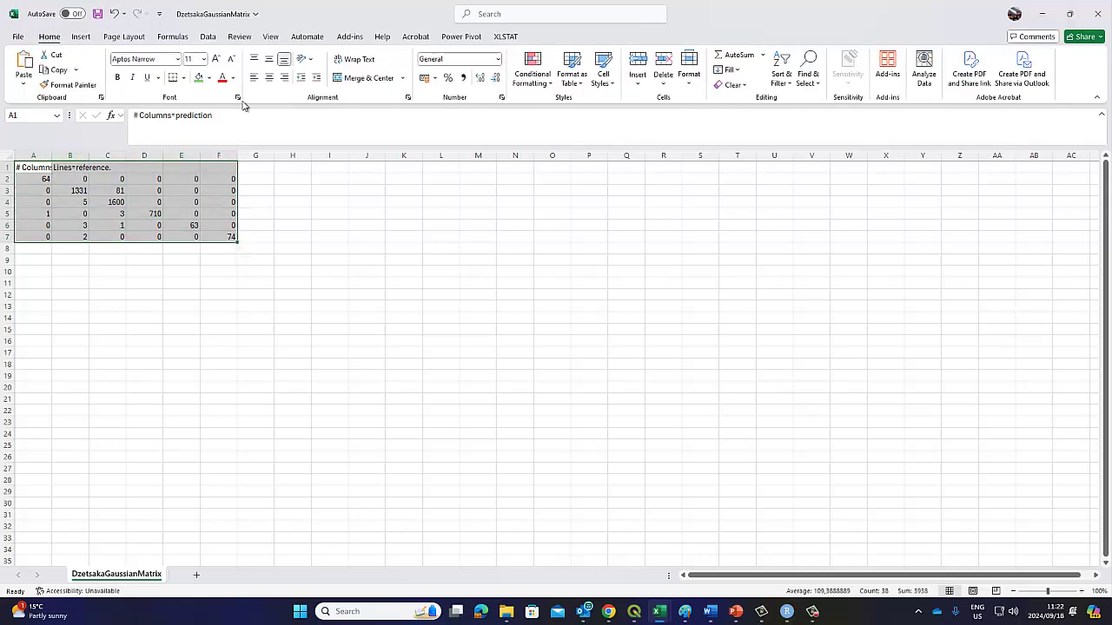
left_click(270, 79)
left_click(331, 214)
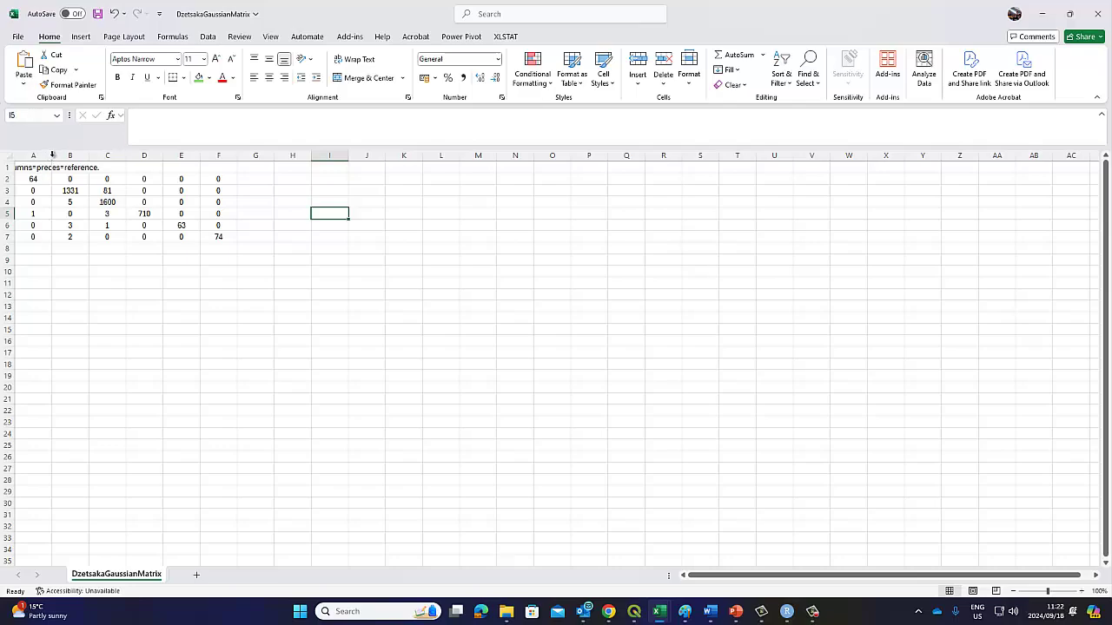
double_click(51, 156)
double_click(136, 155)
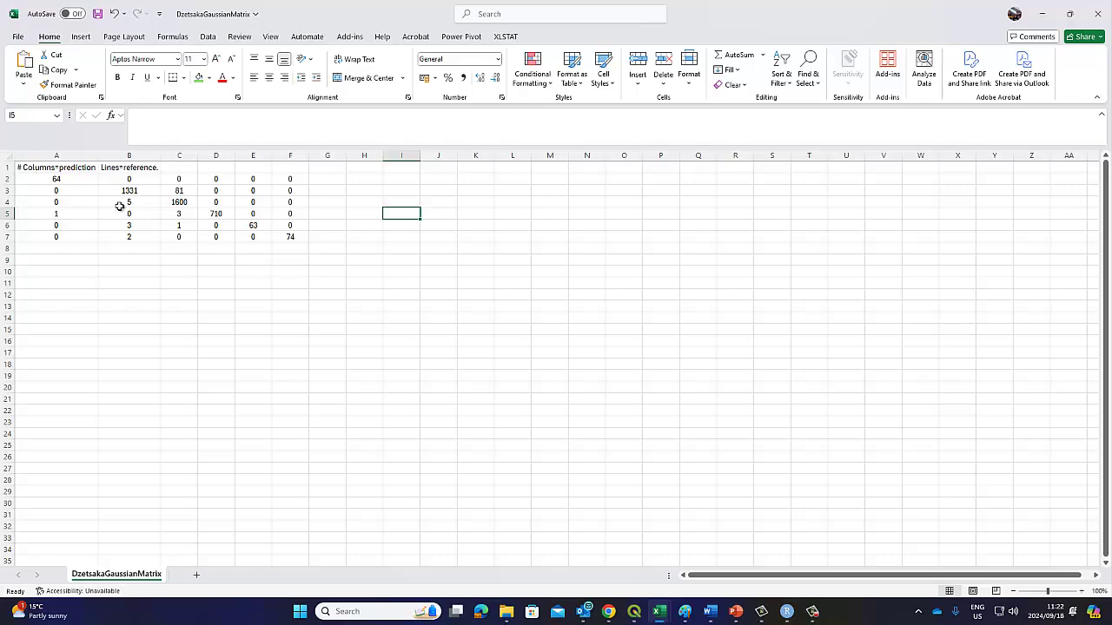
- Examine the confusion matrix's diagonal cells from A2 to F7 and compare them with the prediction and reference headers and row 4
left_click(72, 180)
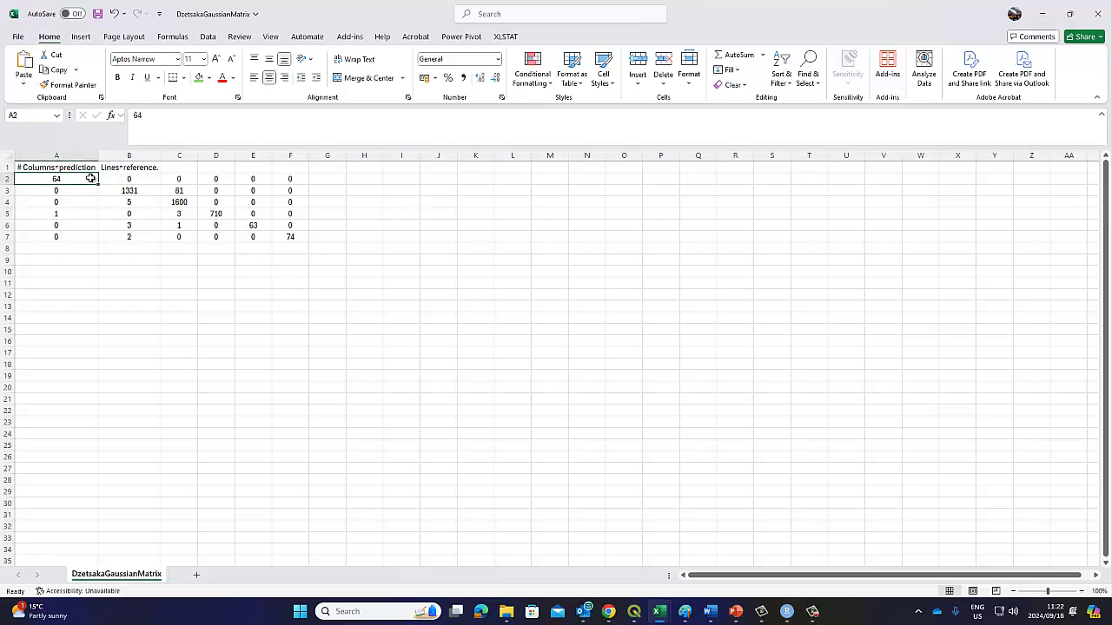
left_click_drag(90, 178, 148, 196)
left_click(171, 204)
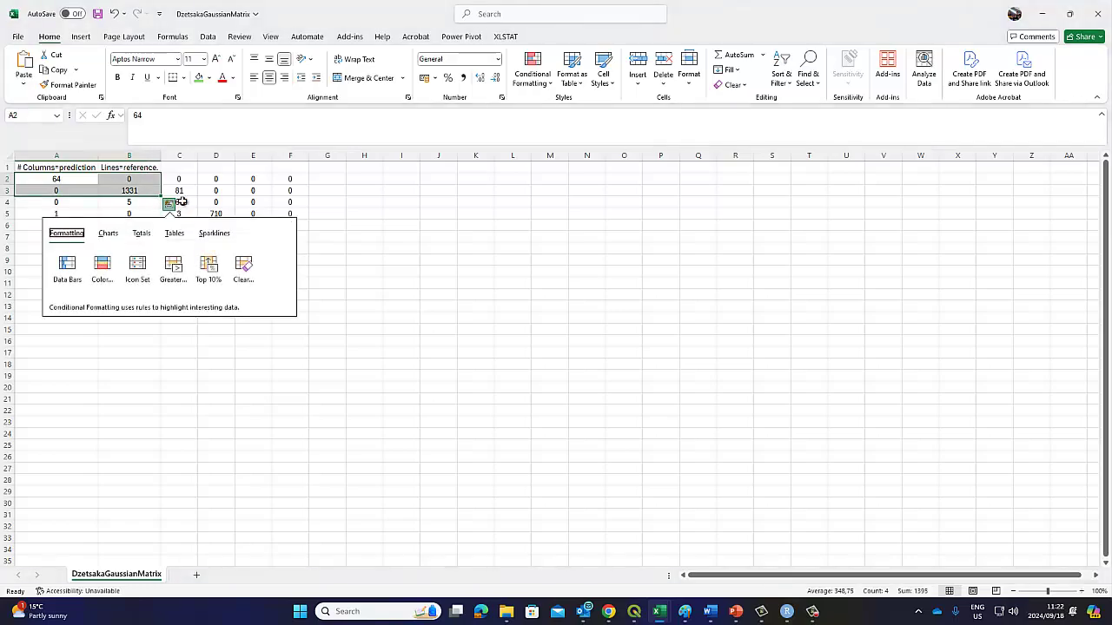
left_click(342, 295)
left_click(294, 237)
left_click(253, 226)
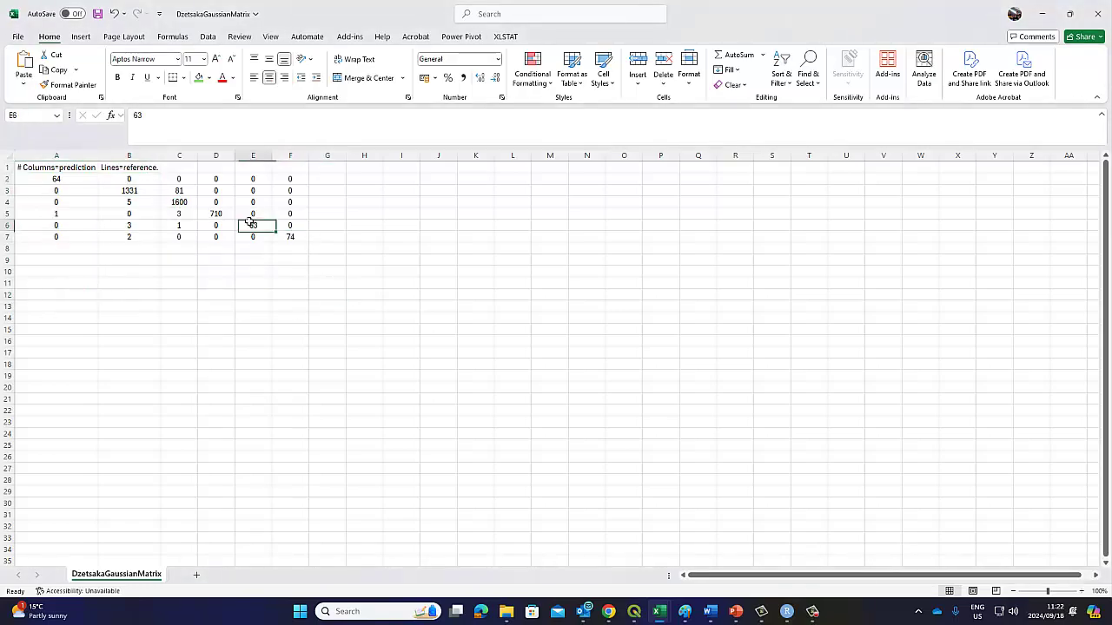
left_click(217, 214)
left_click(179, 201)
left_click(137, 190)
left_click(84, 179)
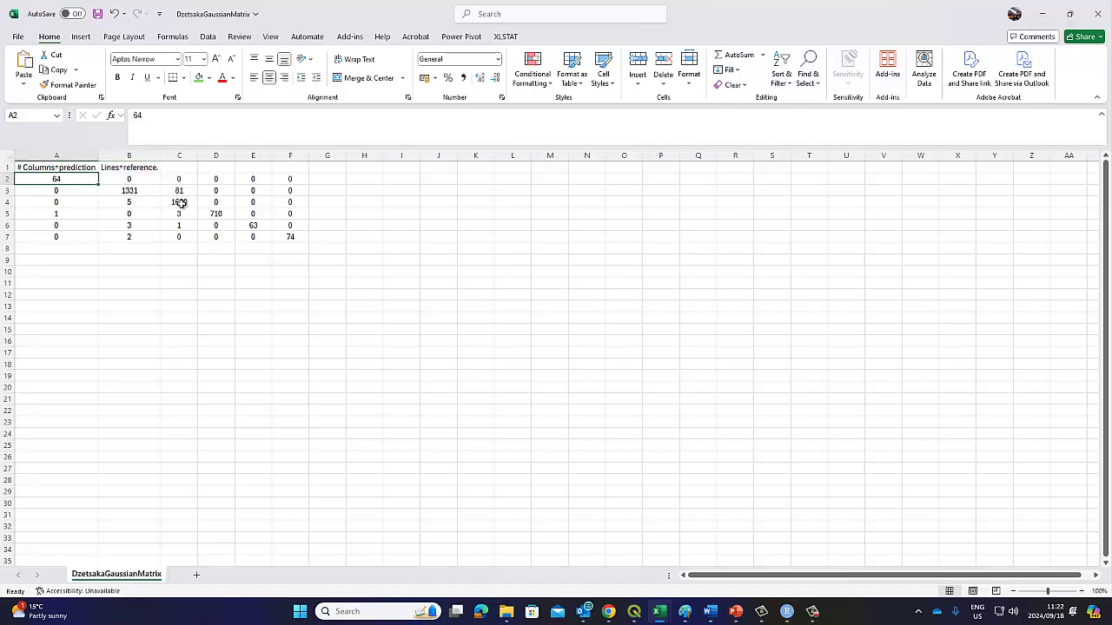
left_click(179, 169)
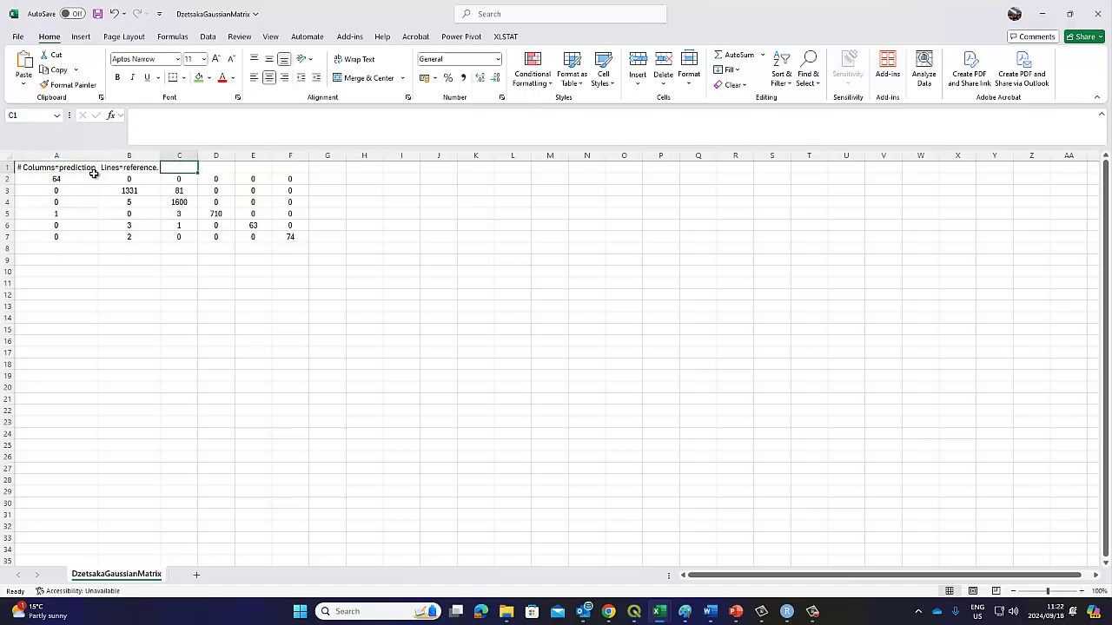
left_click(56, 202)
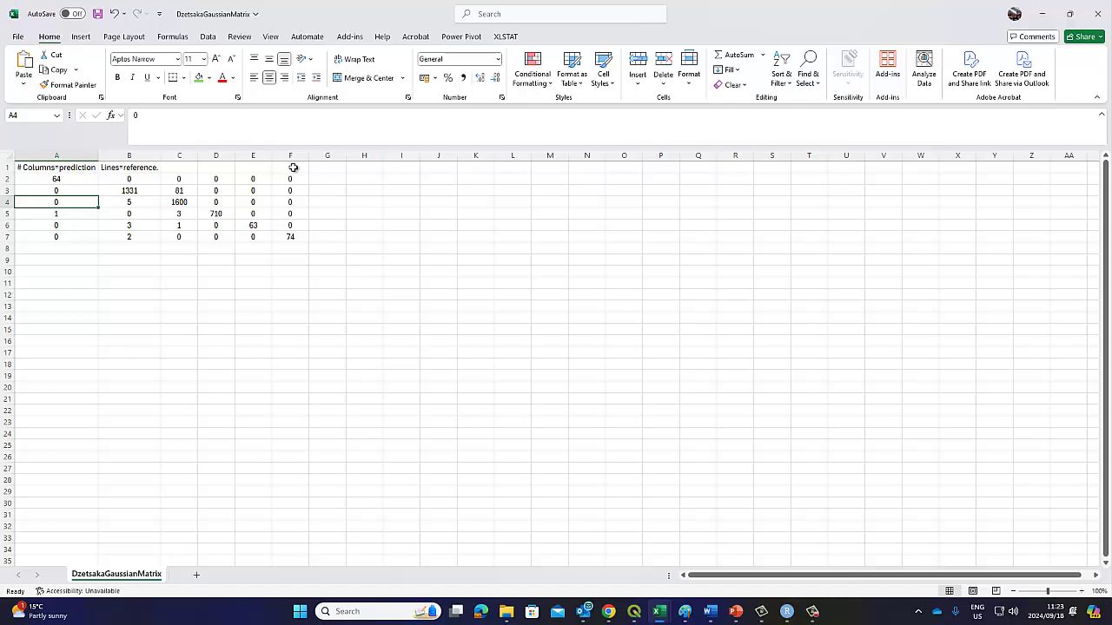
left_click(175, 202)
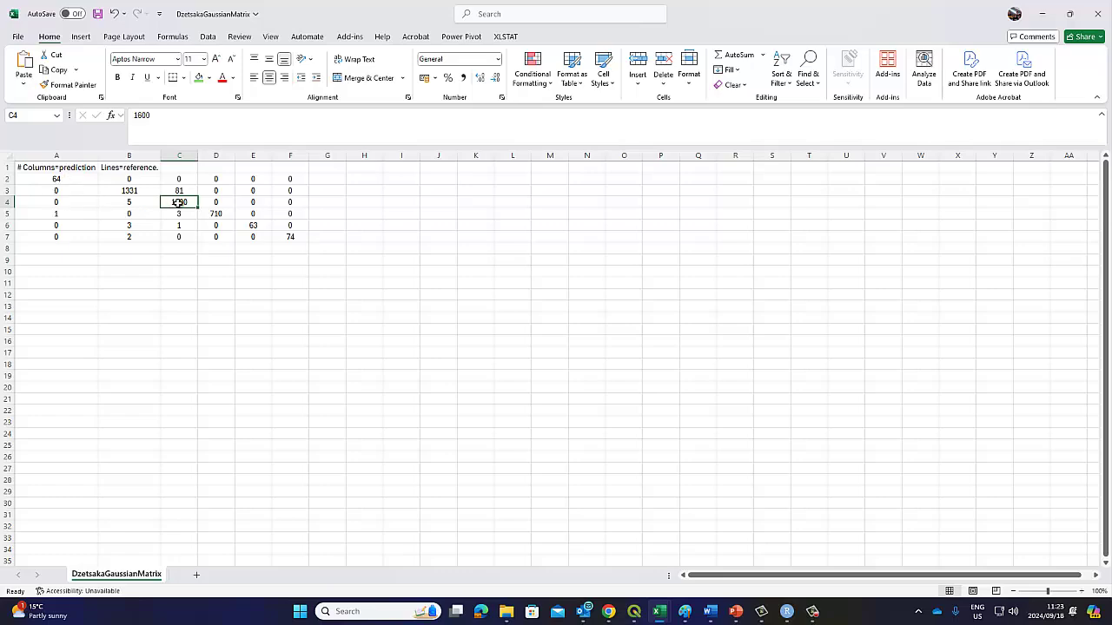
left_click(64, 179)
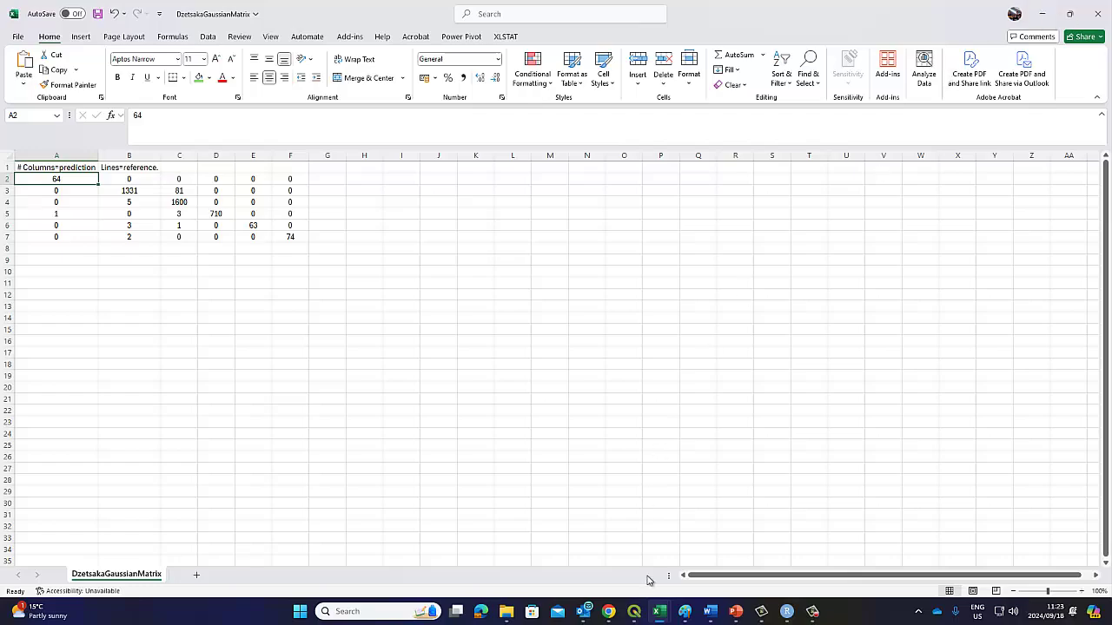
- Switch to QGIS, hide DzetsakaGaussianConfidenceMap and show DzetsakaRandomForestConfidenceMap in its place
mouse_move(631, 618)
left_click(633, 552)
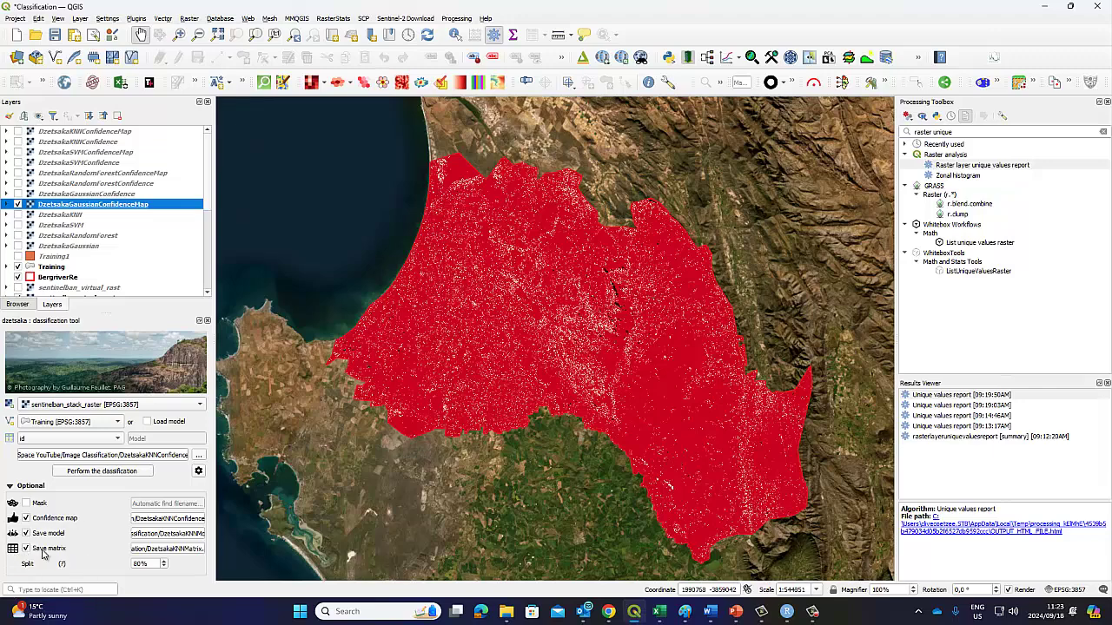
mouse_move(18, 552)
left_click(17, 204)
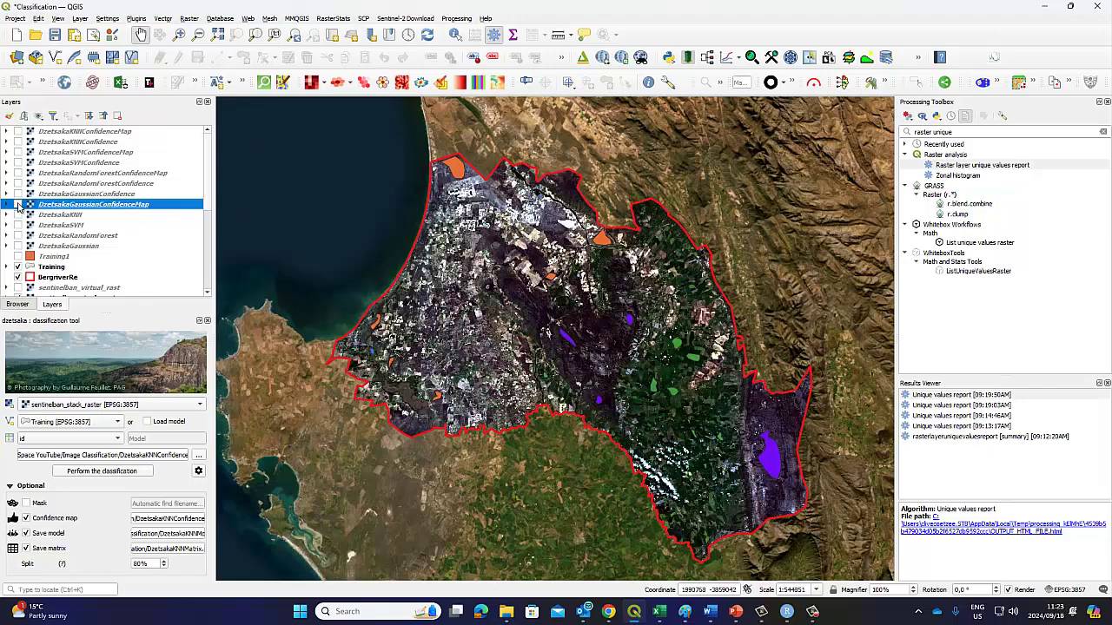
left_click(19, 184)
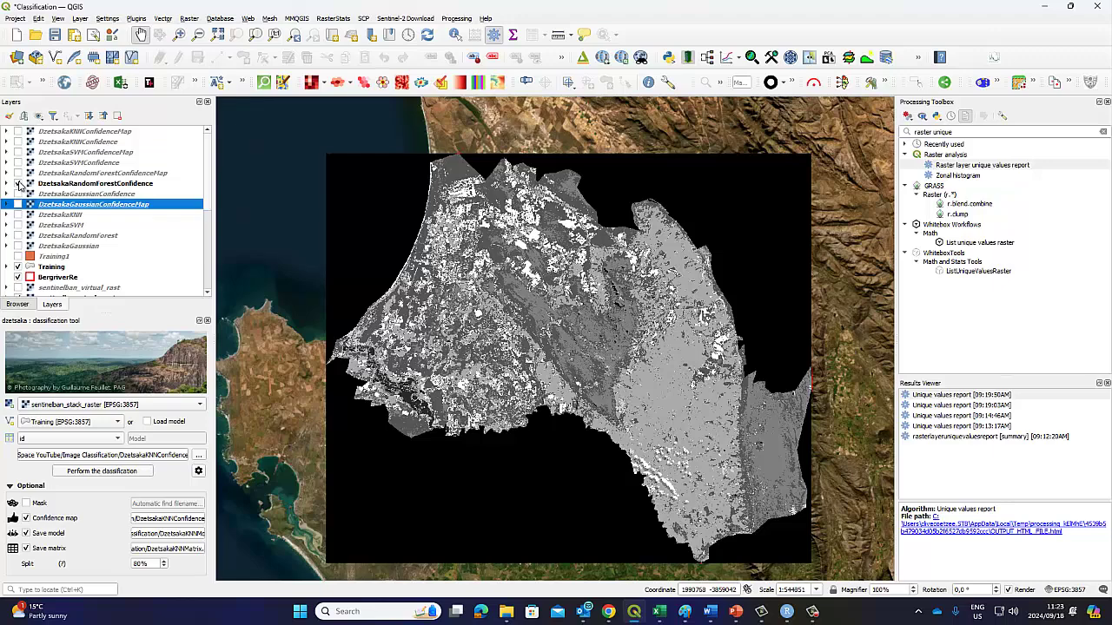
left_click(18, 183)
left_click(17, 173)
- Show DzetsakaGaussianConfidenceMap again and toggle DzetsakaRandomForestConfidenceMap off and on to compare the two maps
right_click(73, 174)
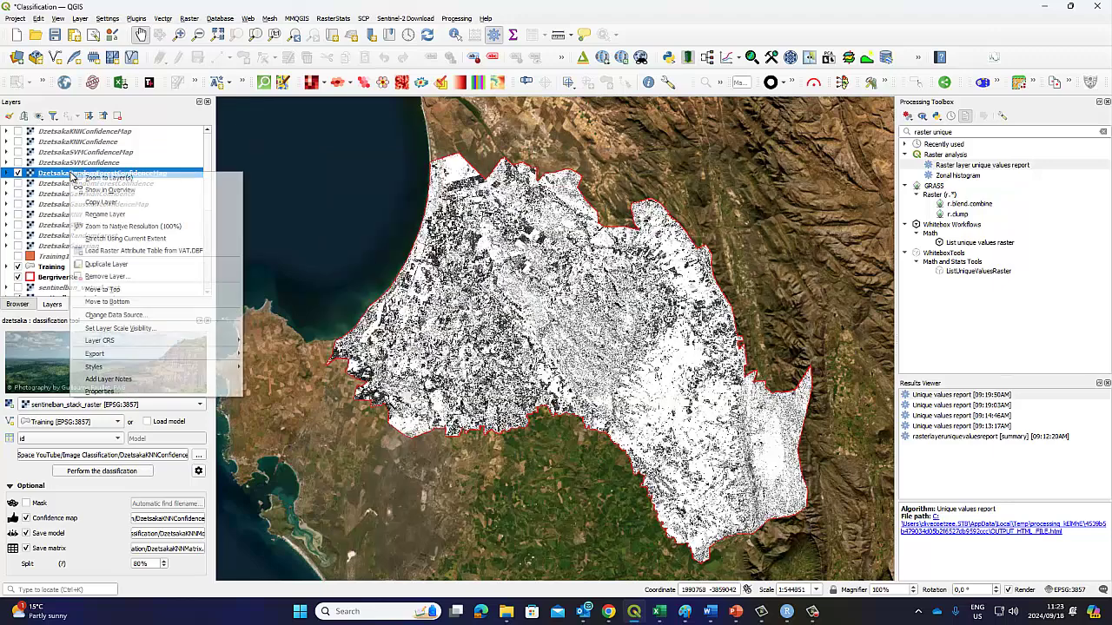
left_click(18, 204)
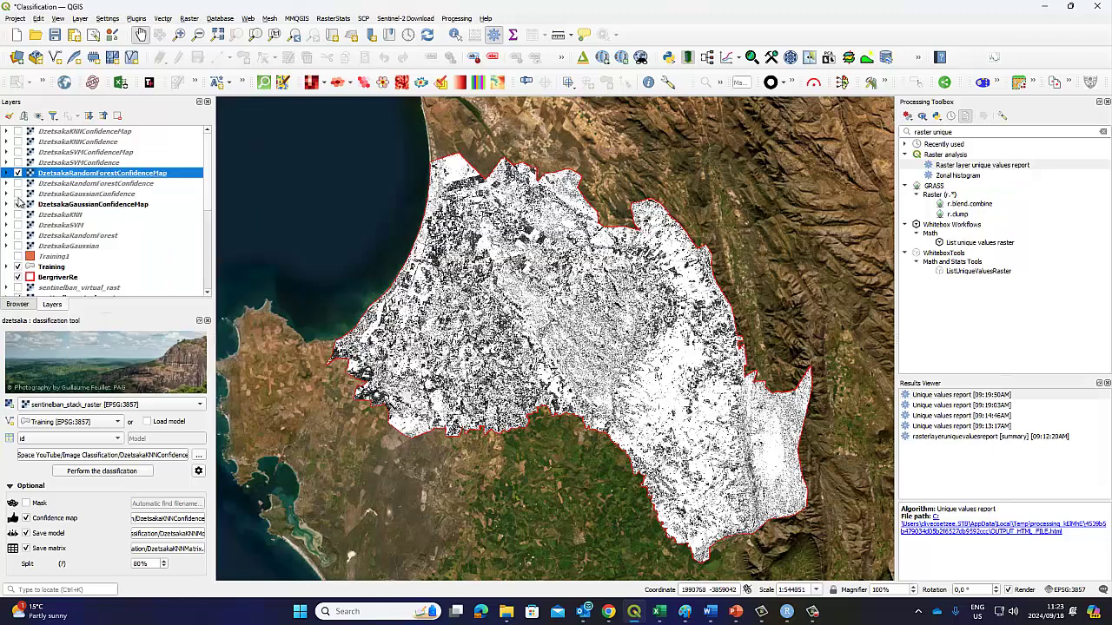
left_click(18, 173)
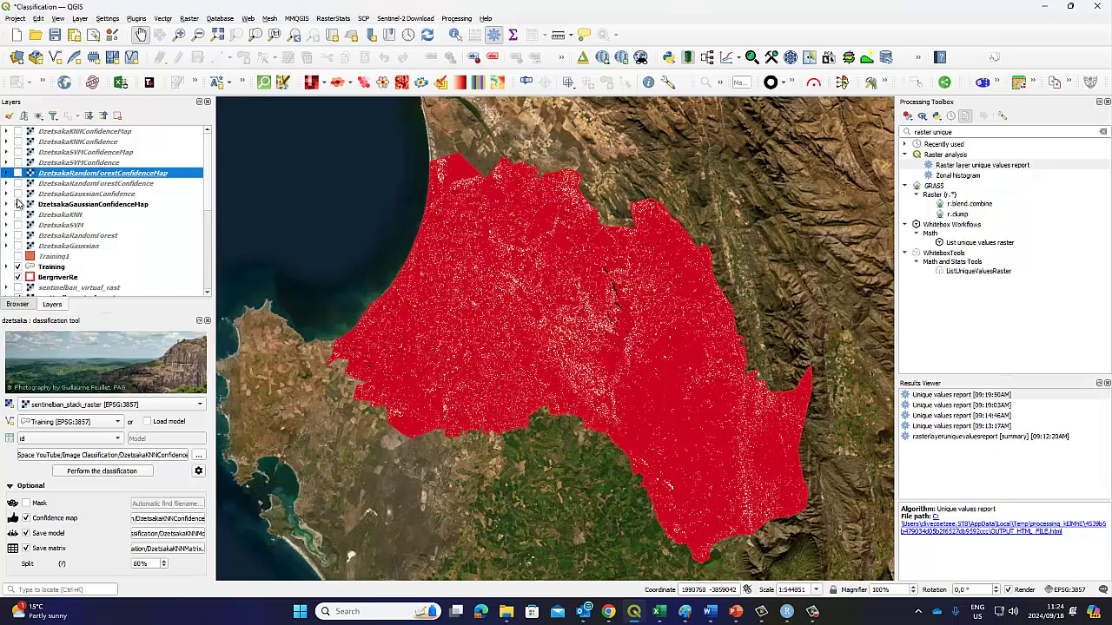
left_click(18, 174)
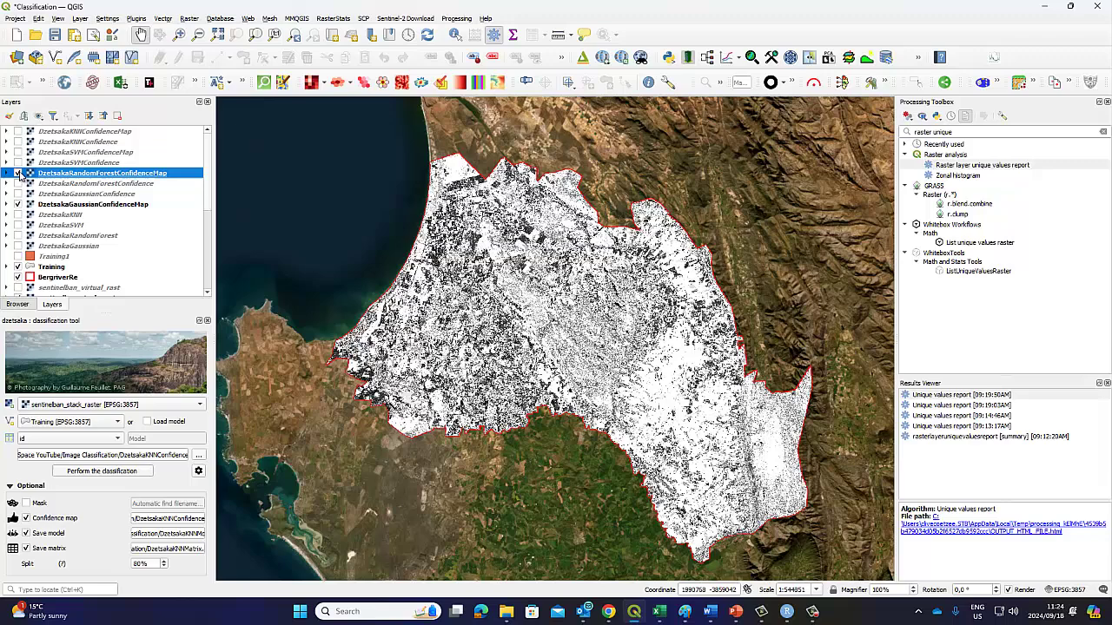
- Open the symbology of DzetsakaRandomForestConfidenceMap and try classifying it with Paletted/Unique values rendering
right_click(77, 173)
left_click(105, 392)
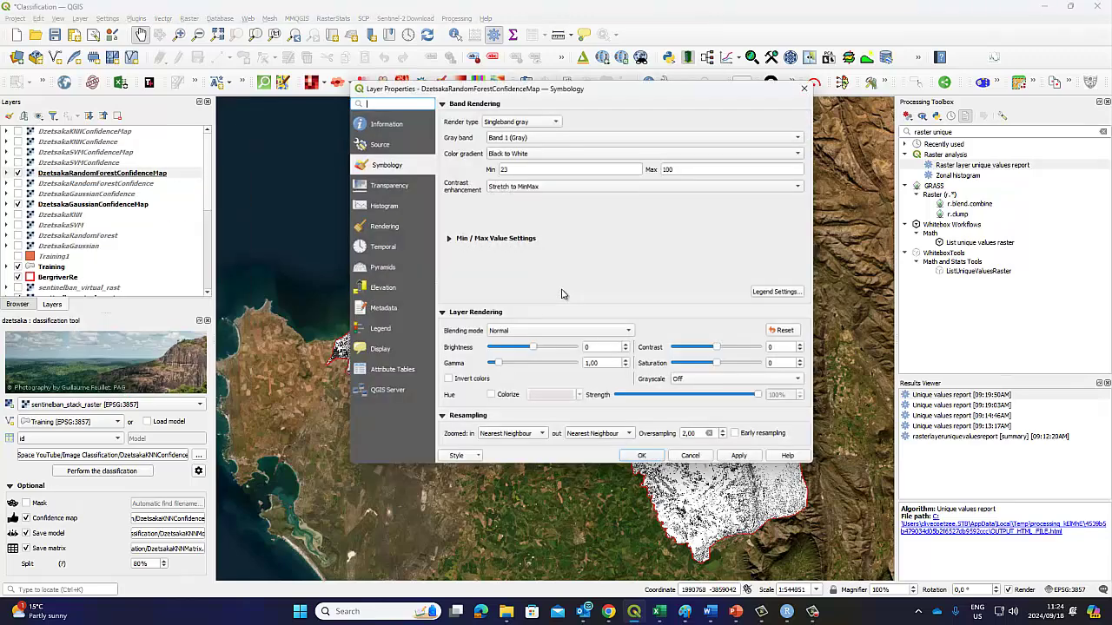
left_click(558, 119)
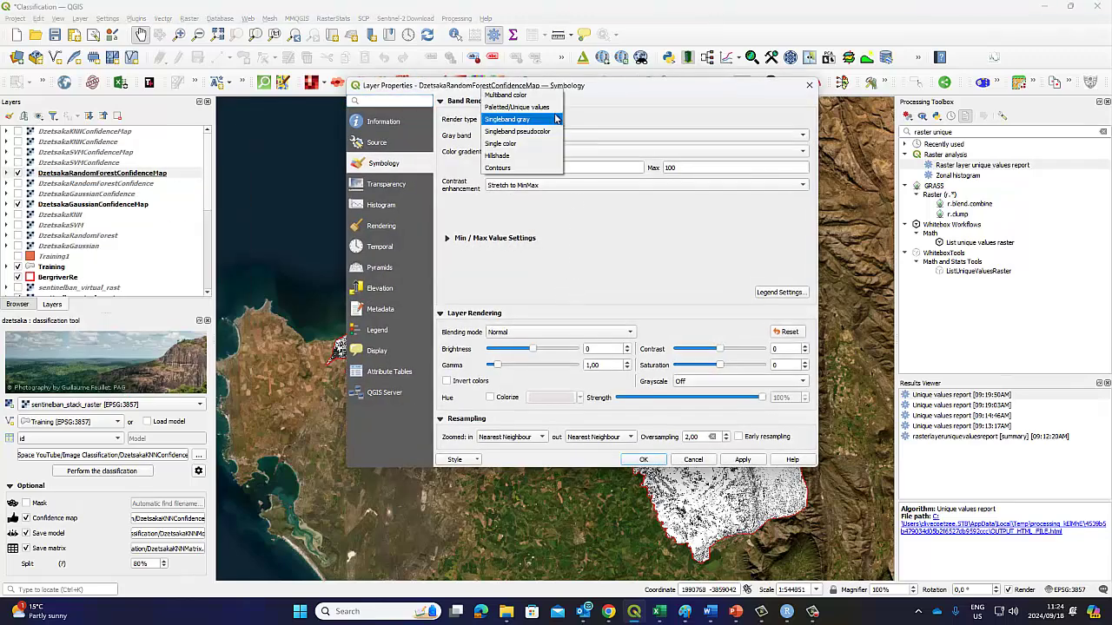
left_click(543, 107)
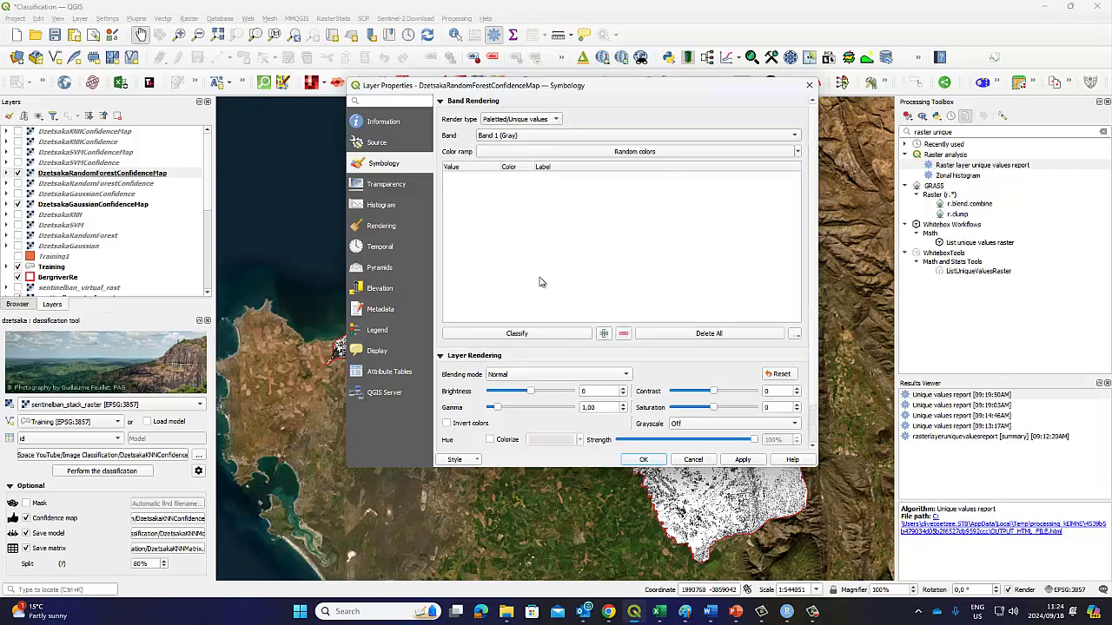
left_click(525, 334)
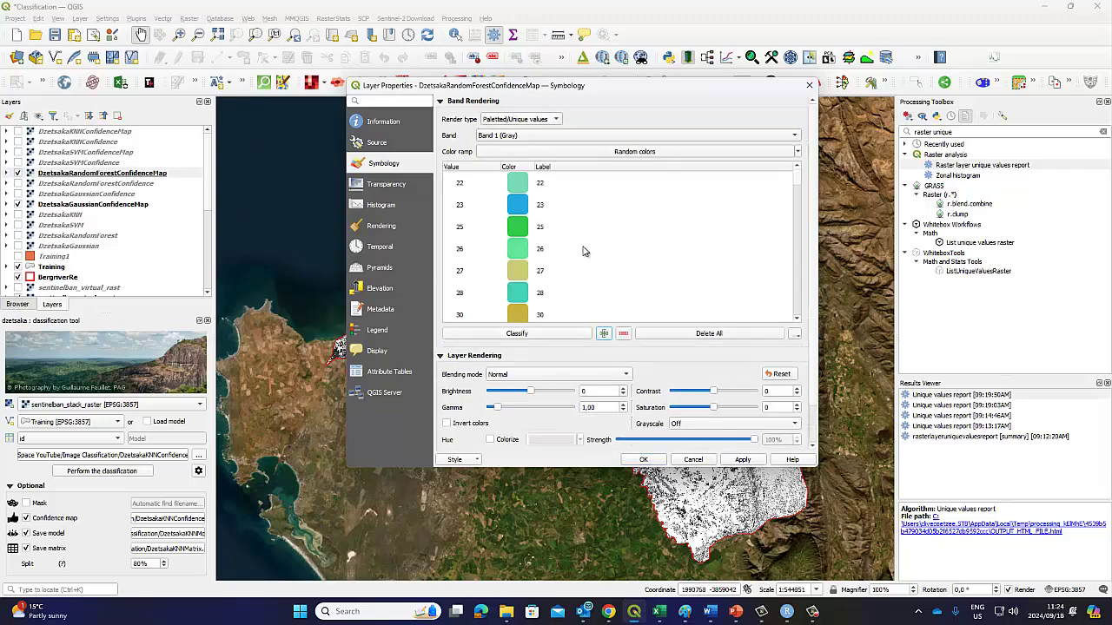
scroll(583, 251, "down", 10)
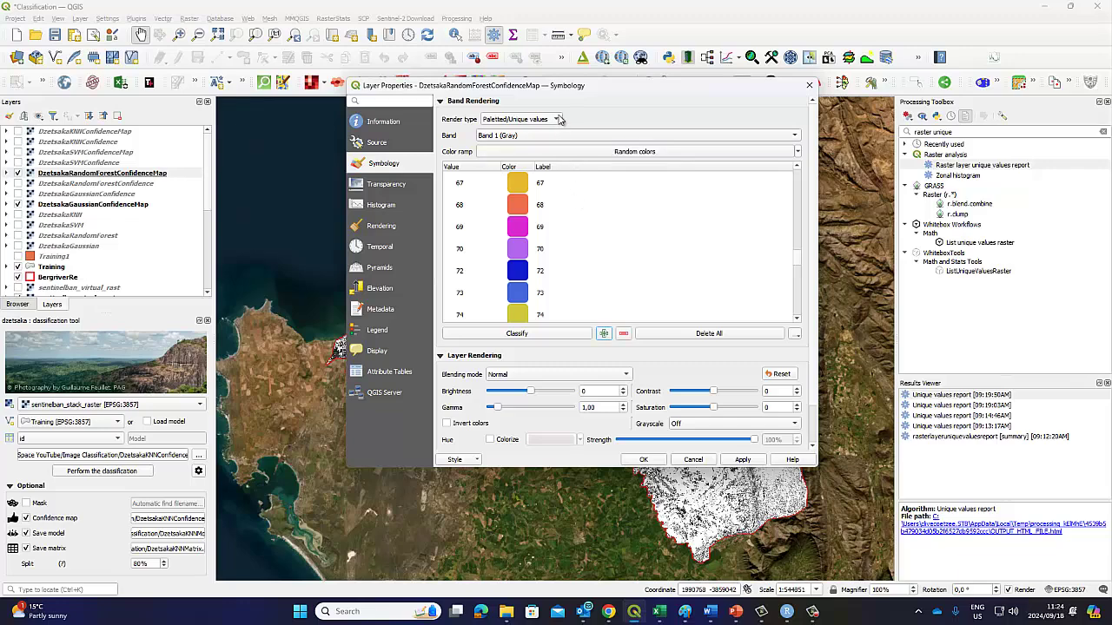
- Render DzetsakaRandomForestConfidenceMap as Singleband pseudocolor with the red-to-grey ramp, classify and apply it, and dismiss the Python error
left_click(558, 119)
left_click(538, 143)
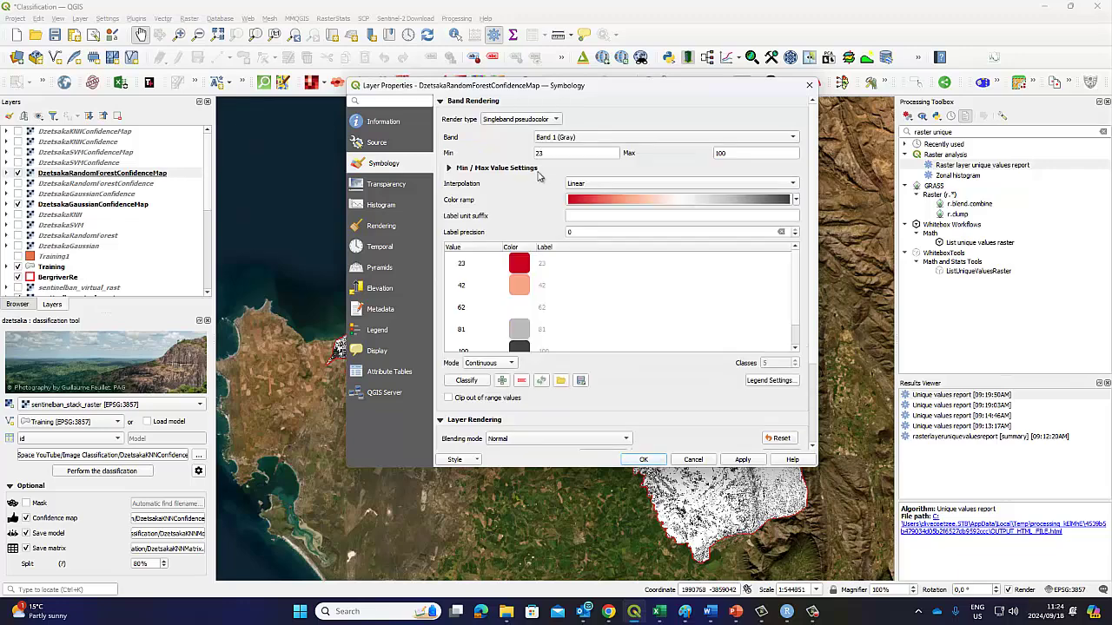
left_click(468, 380)
left_click(743, 459)
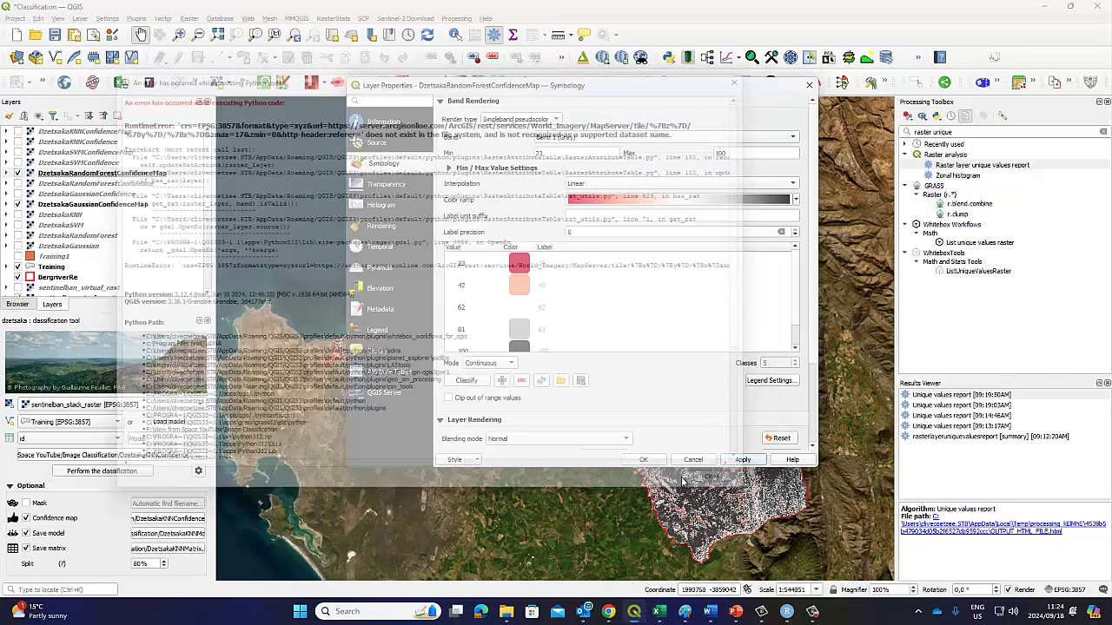
left_click(643, 460)
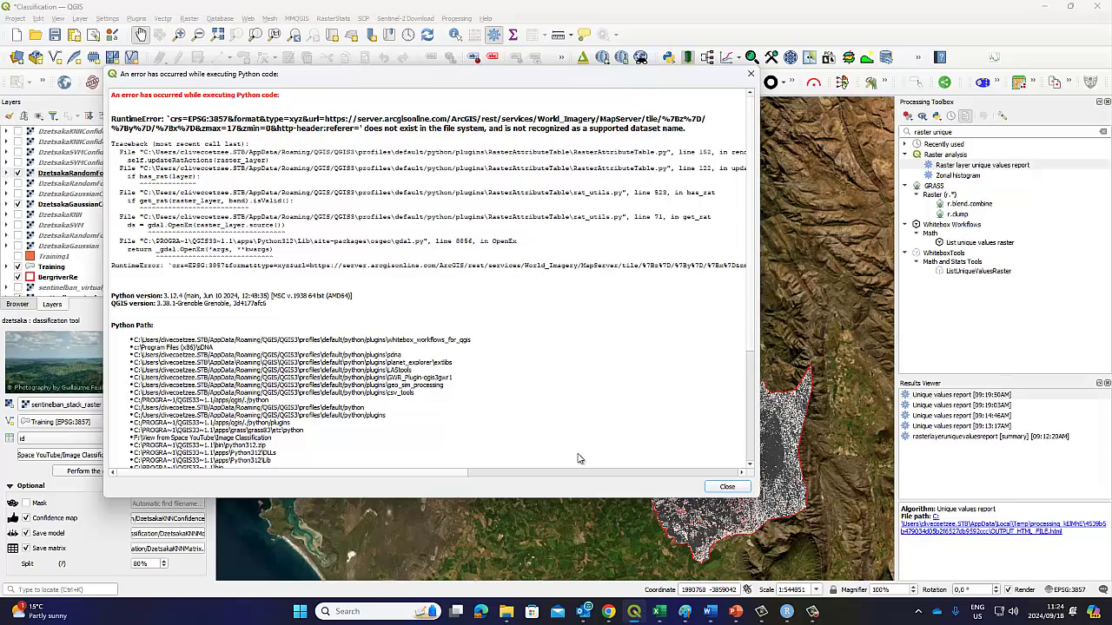
left_click(730, 491)
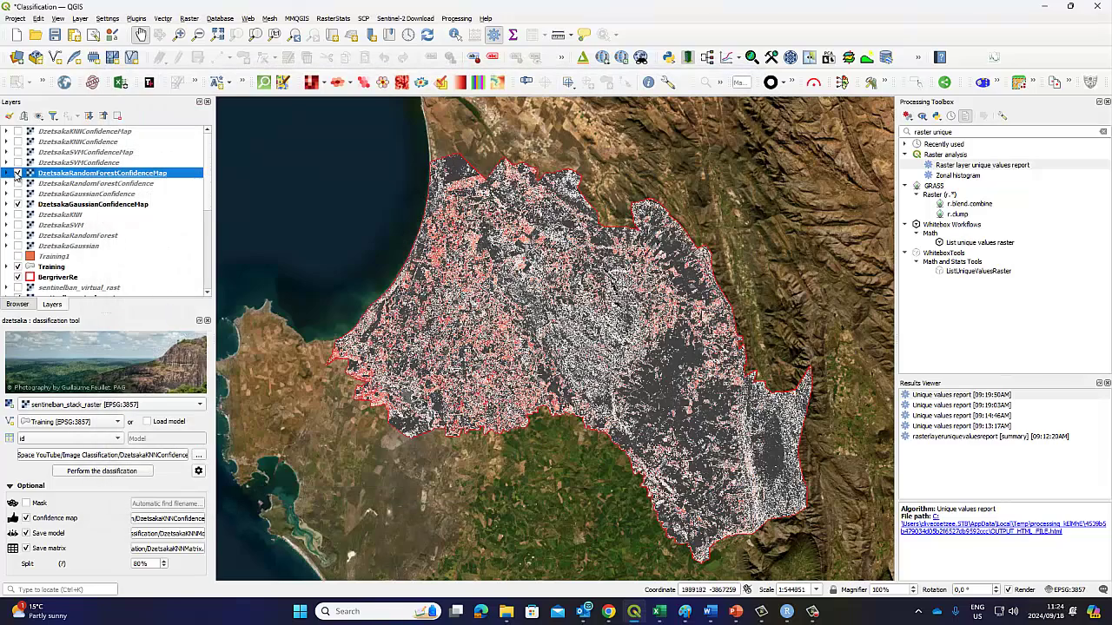
- Invert the color ramp in DzetsakaRandomForestConfidenceMap's symbology and apply the change
right_click(54, 204)
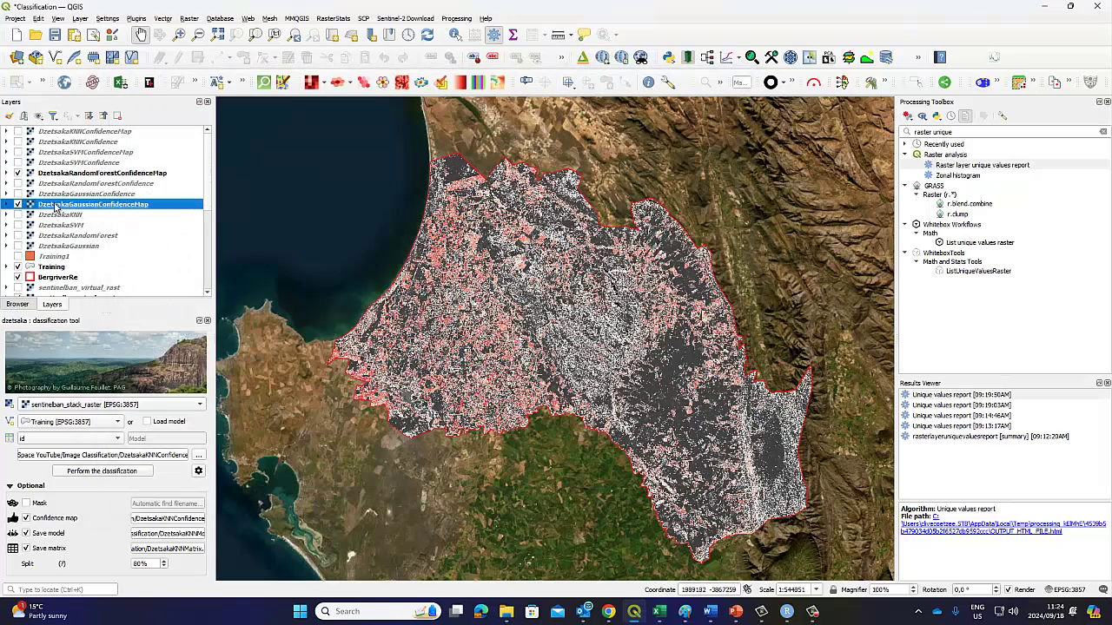
left_click(81, 172)
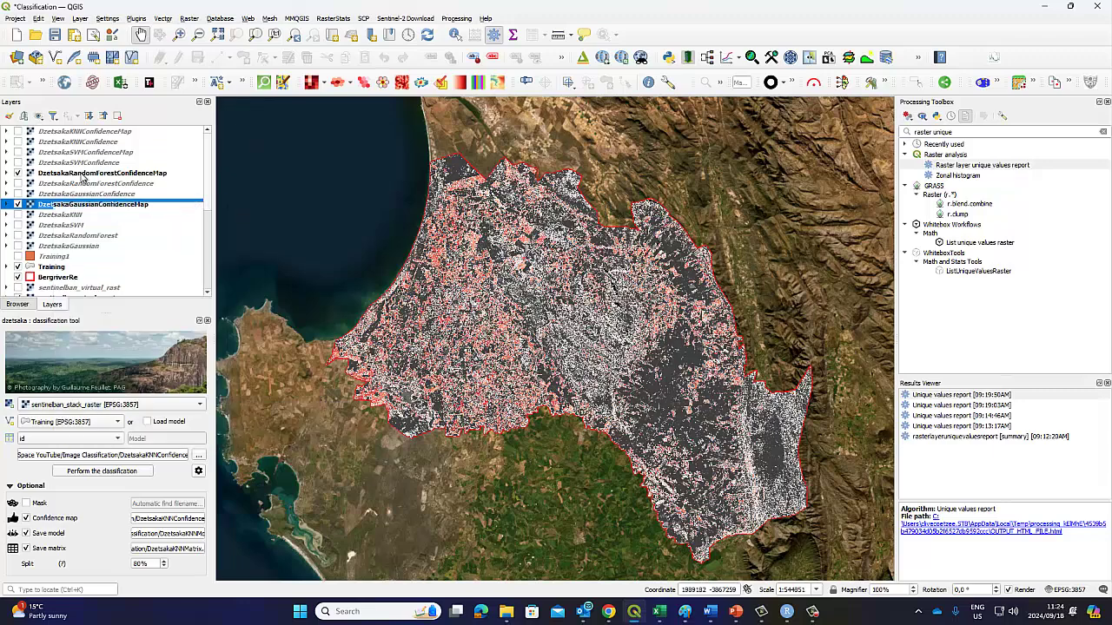
right_click(81, 173)
left_click(111, 418)
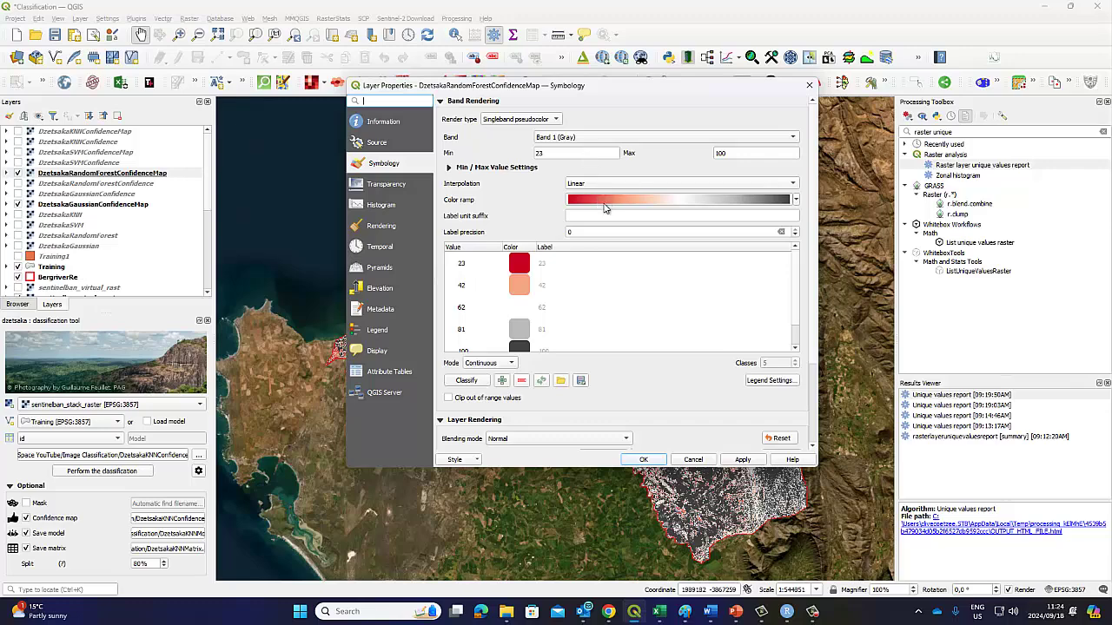
left_click(795, 200)
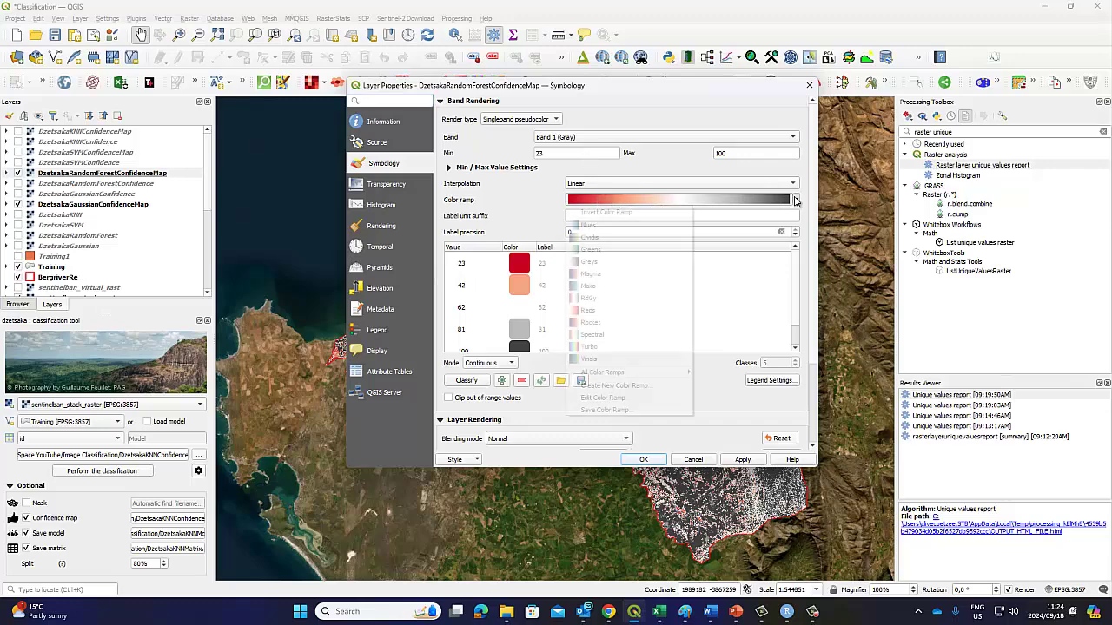
left_click(599, 213)
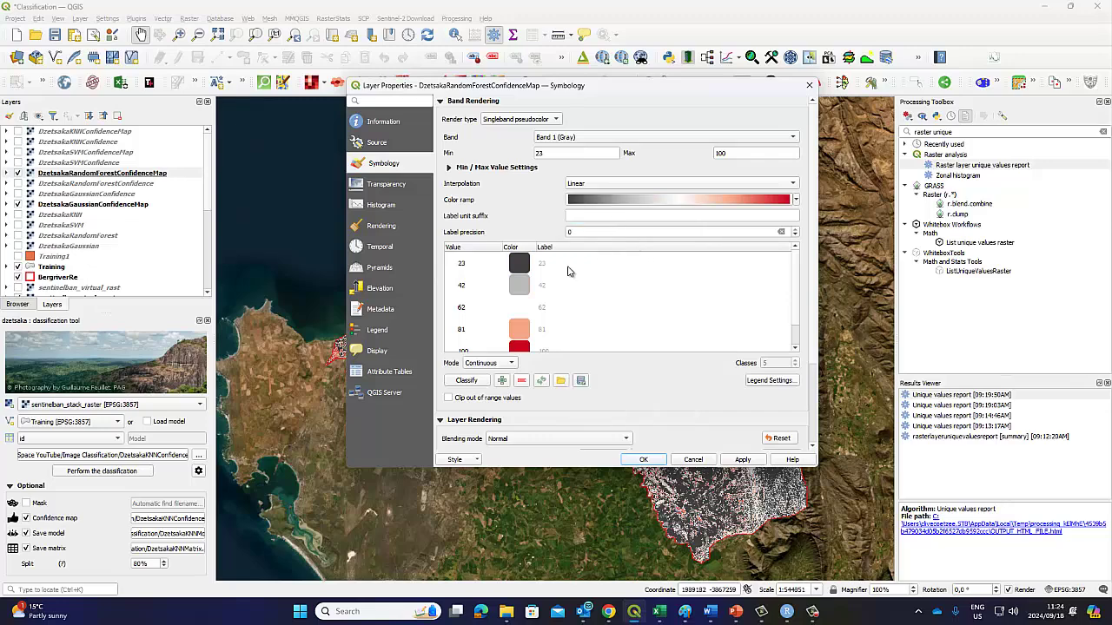
left_click(742, 460)
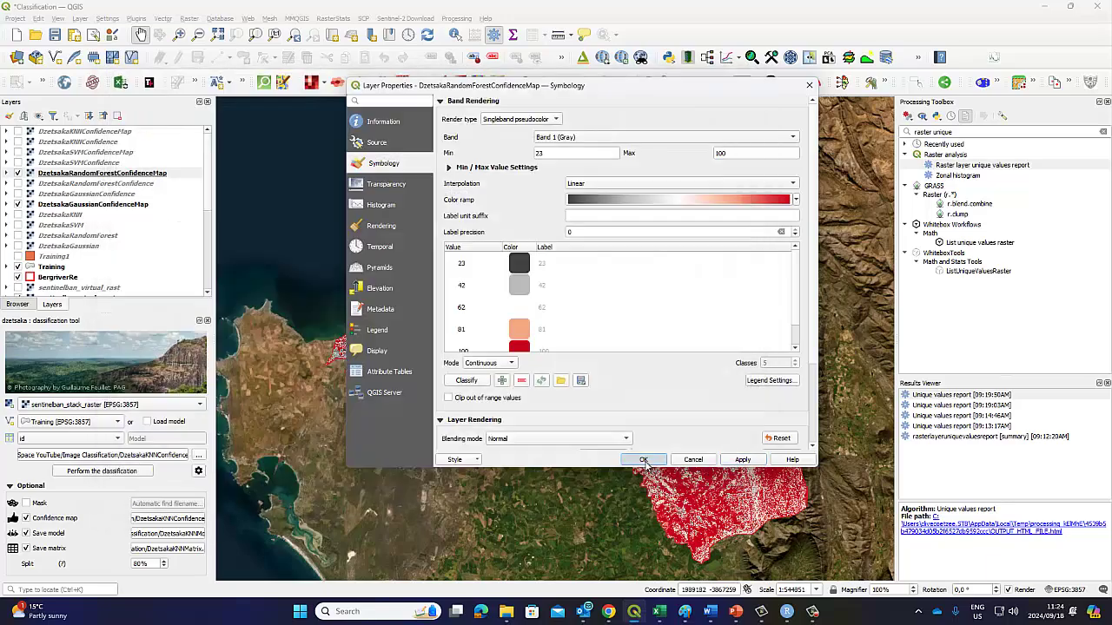
- Confirm DzetsakaRandomForestConfidenceMap's symbology, then reopen its layer properties to check the color ramp and close them without changes
left_click(651, 462)
left_click(724, 484)
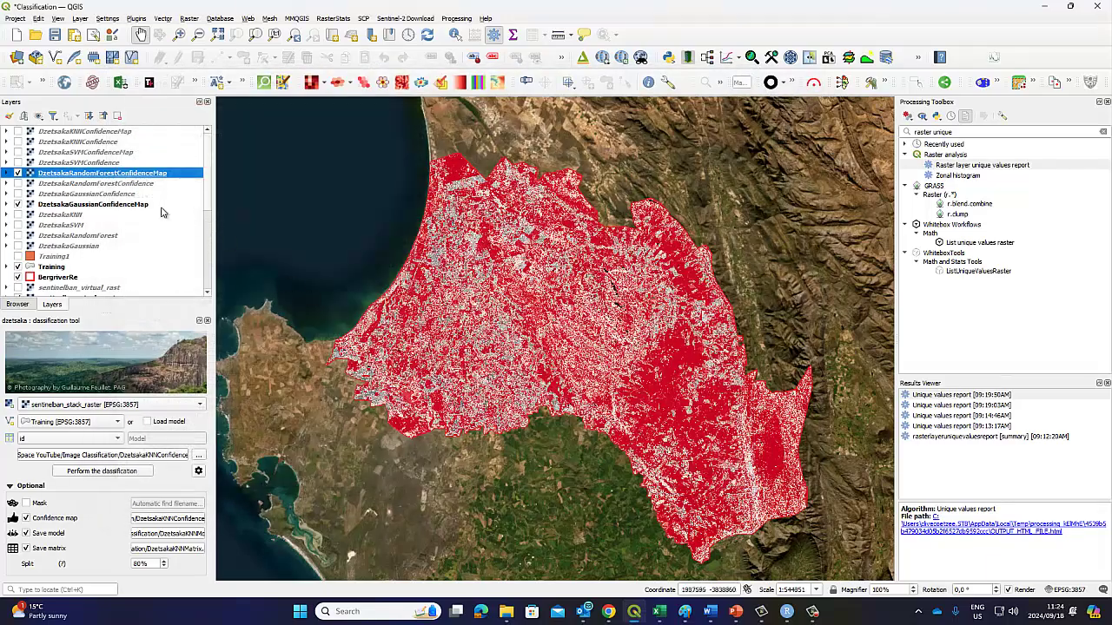
right_click(130, 173)
left_click(186, 418)
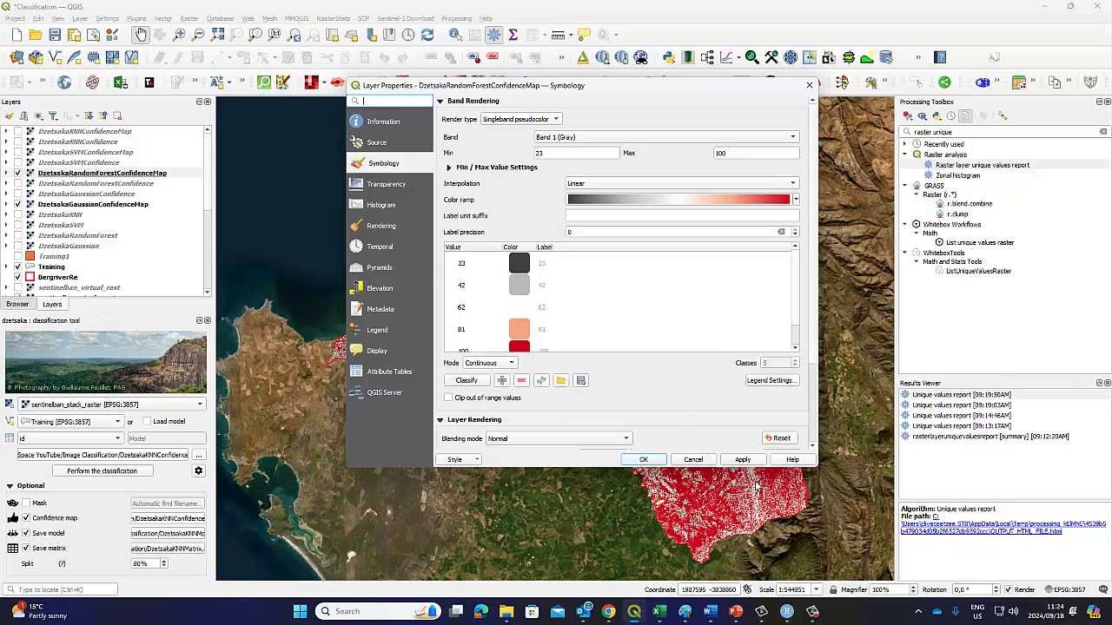
left_click(694, 460)
- Reclassify DzetsakaGaussianConfidenceMap in its symbology with the existing grey-to-red ramp, apply it and confirm
right_click(133, 208)
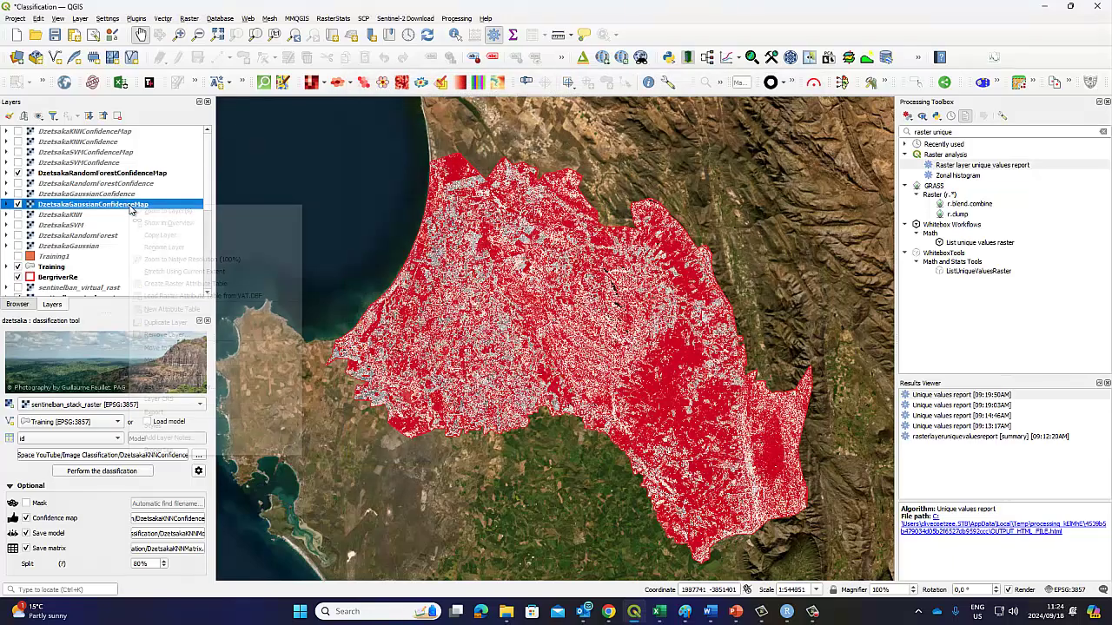
left_click(161, 450)
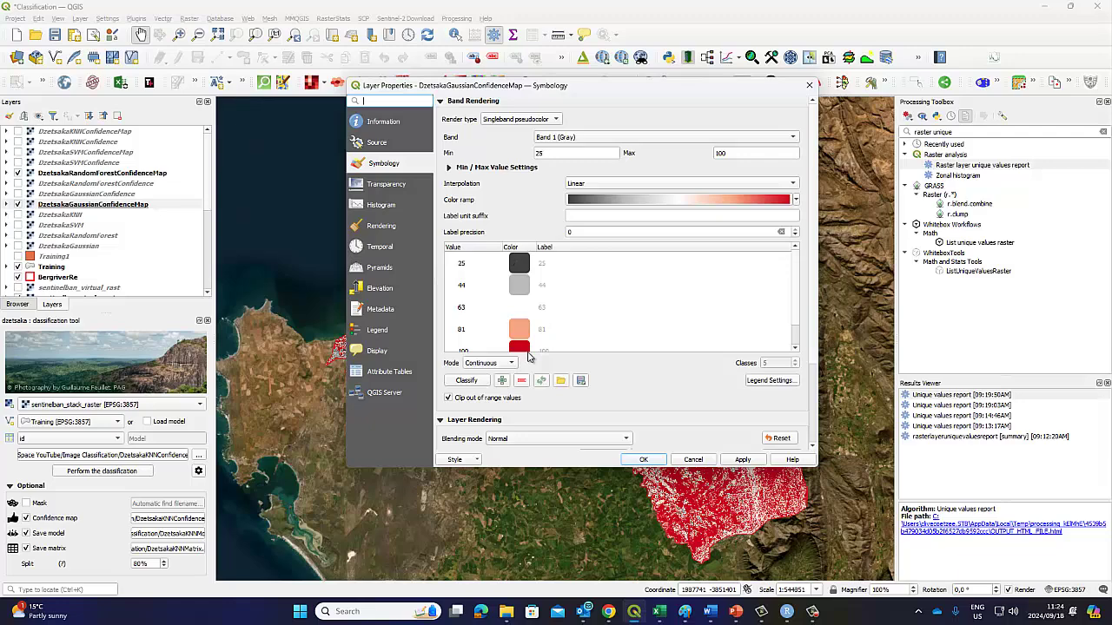
left_click(478, 386)
left_click(742, 460)
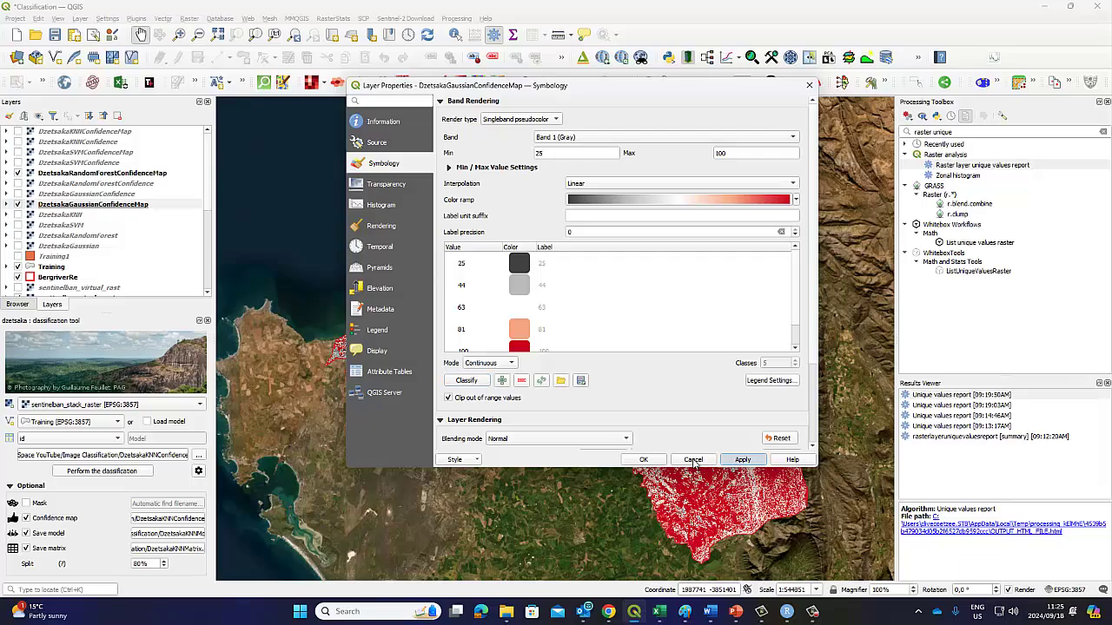
left_click(791, 475)
left_click(644, 459)
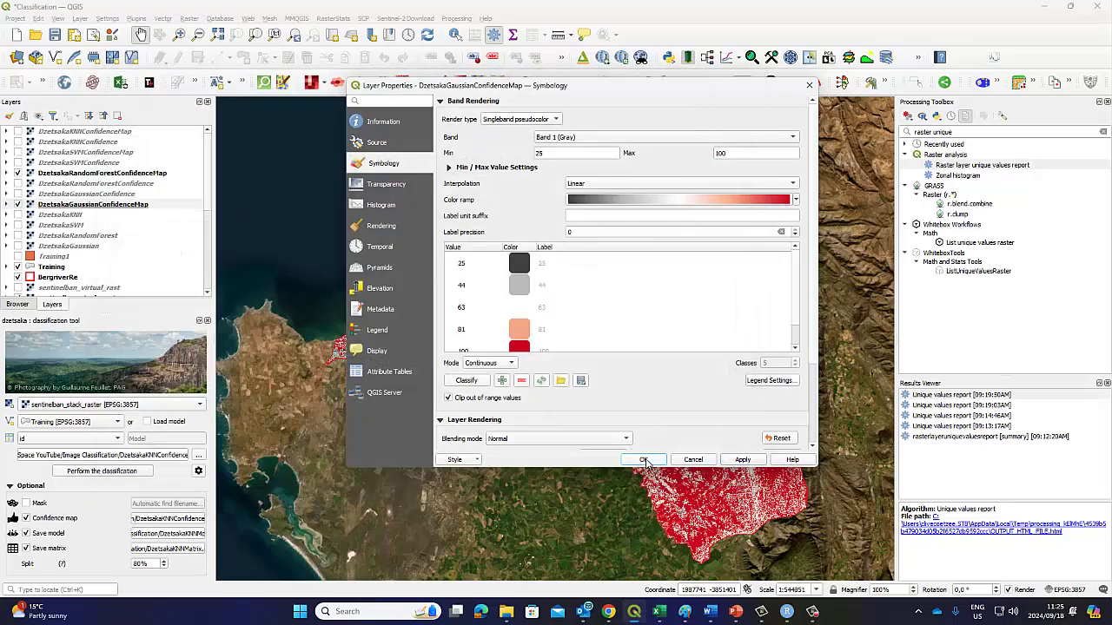
left_click(728, 485)
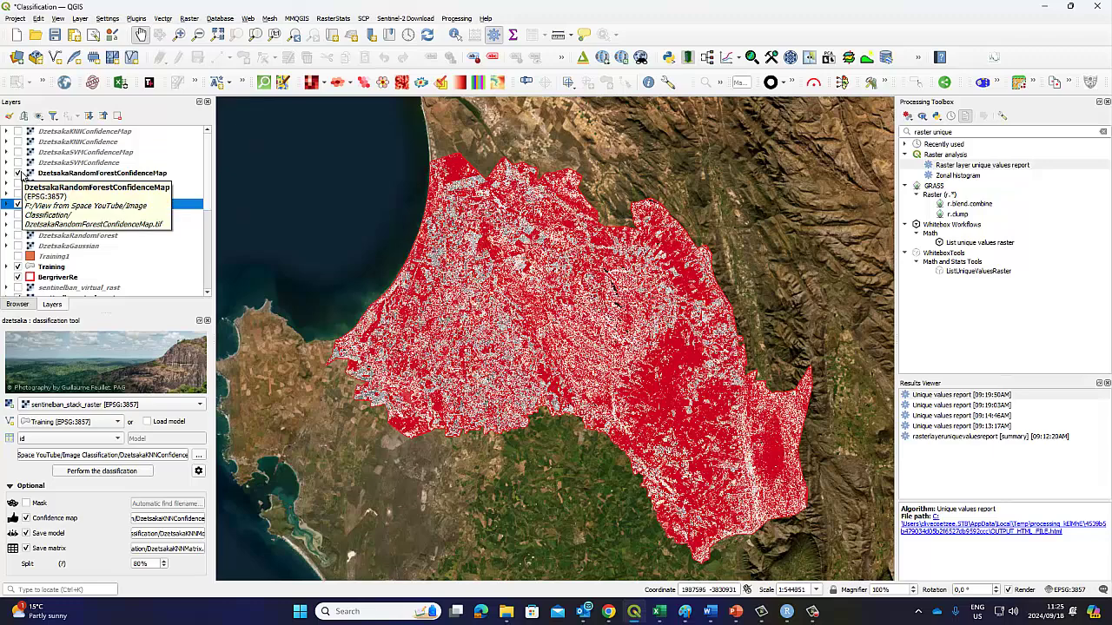
- Toggle DzetsakaRandomForestConfidenceMap off and on to compare it with DzetsakaGaussianConfidenceMap, and check the Gaussian map's legend
left_click(18, 174)
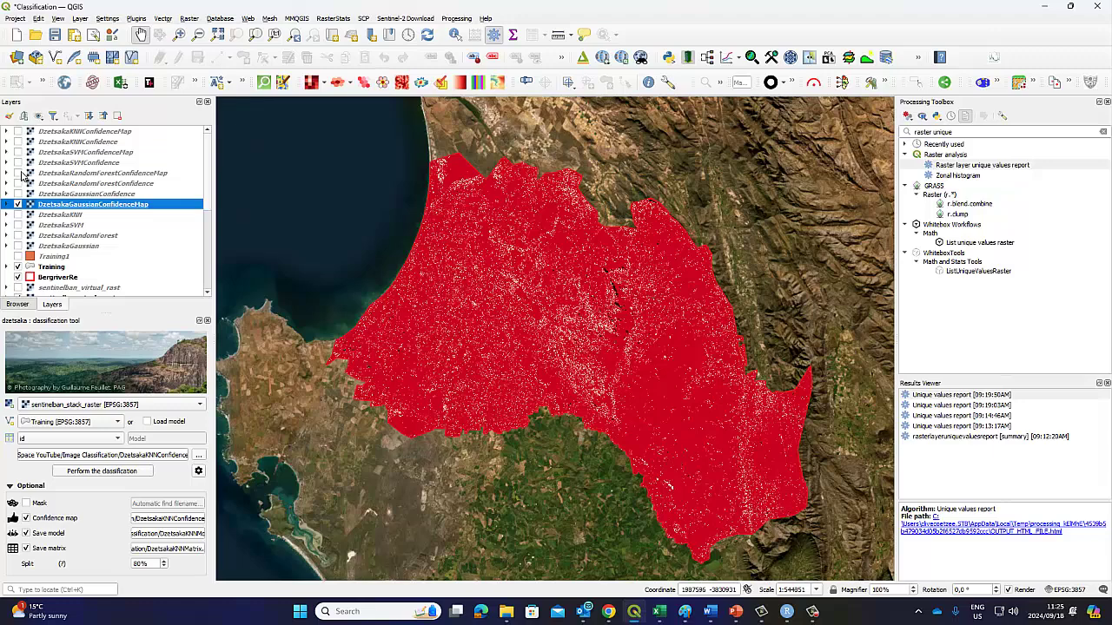
left_click(18, 174)
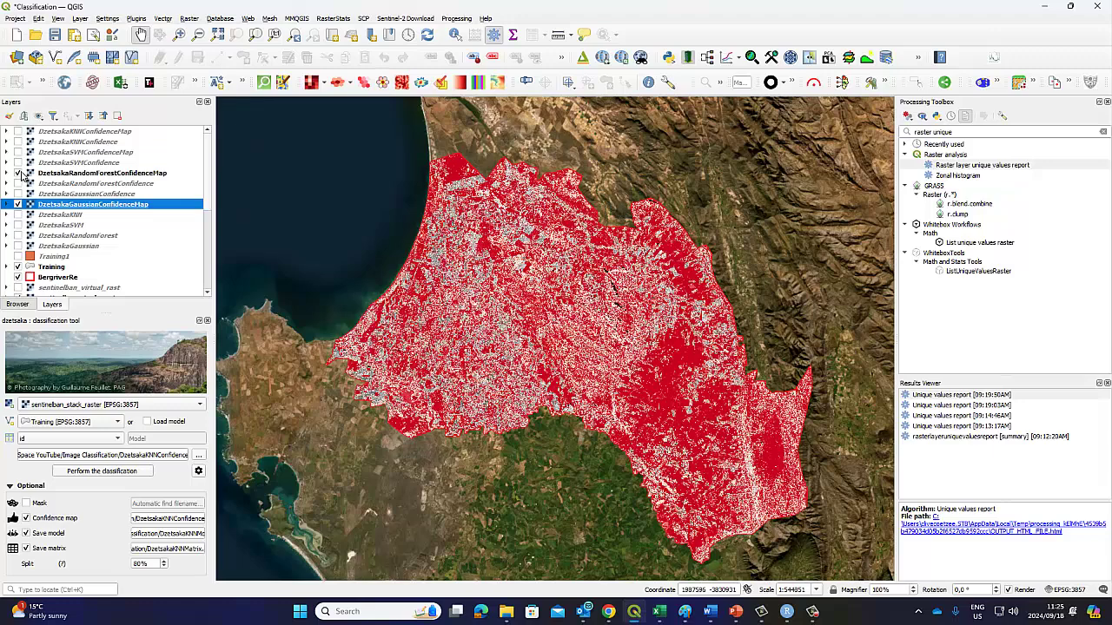
left_click(18, 174)
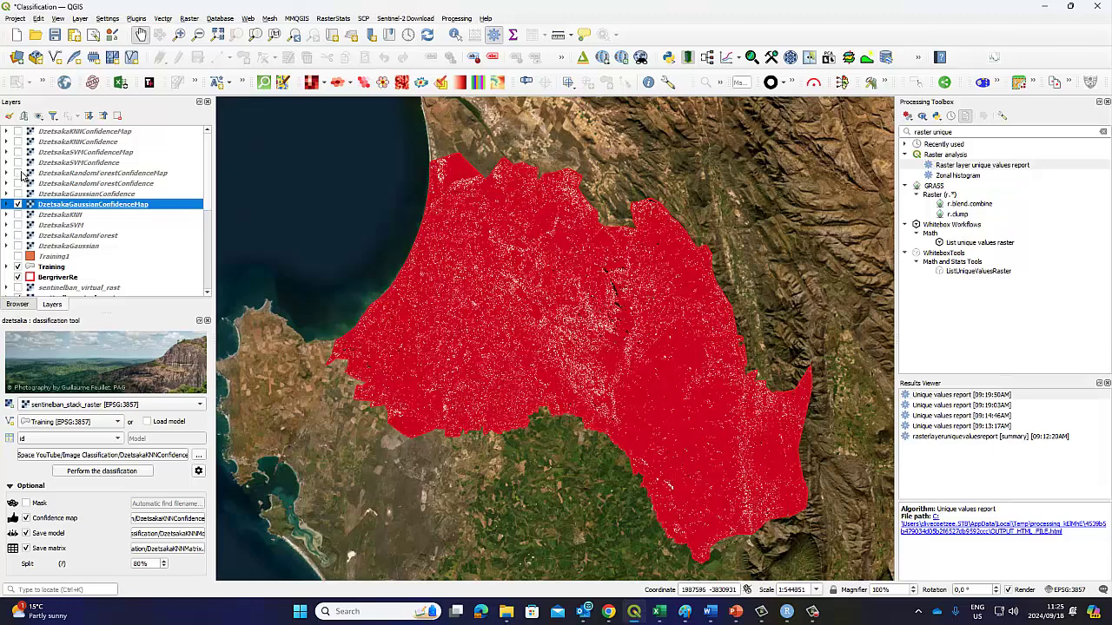
left_click(18, 174)
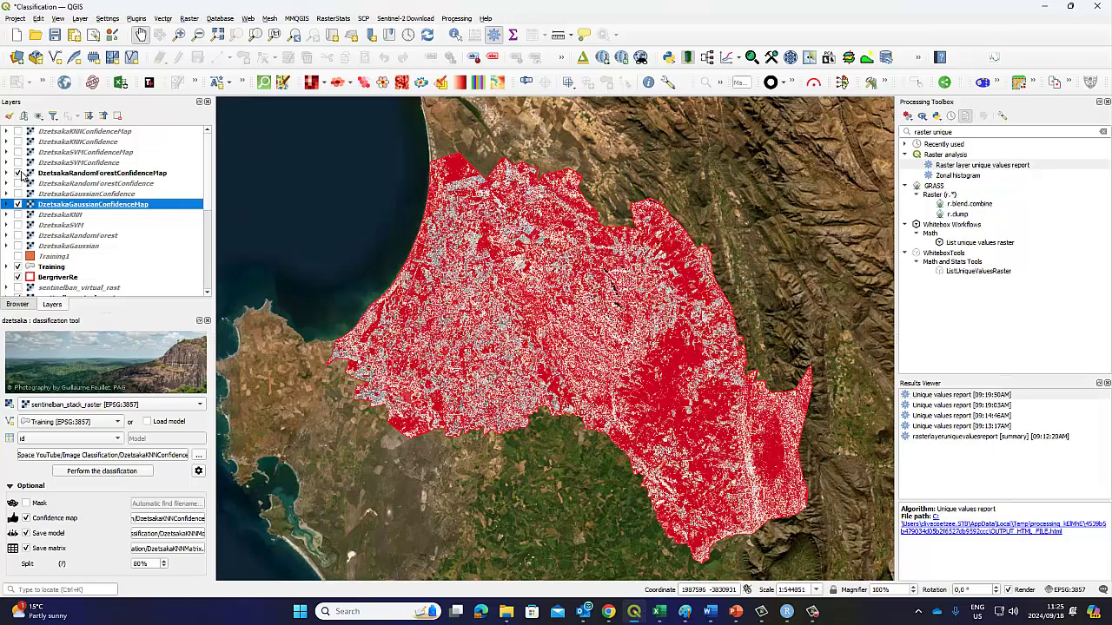
left_click(18, 173)
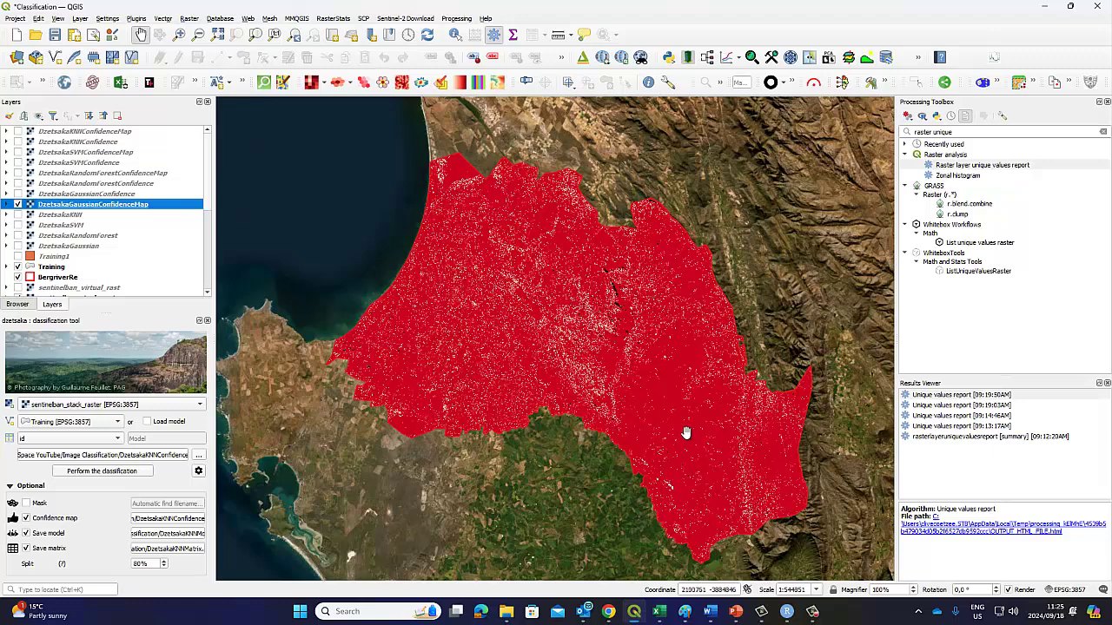
left_click(7, 204)
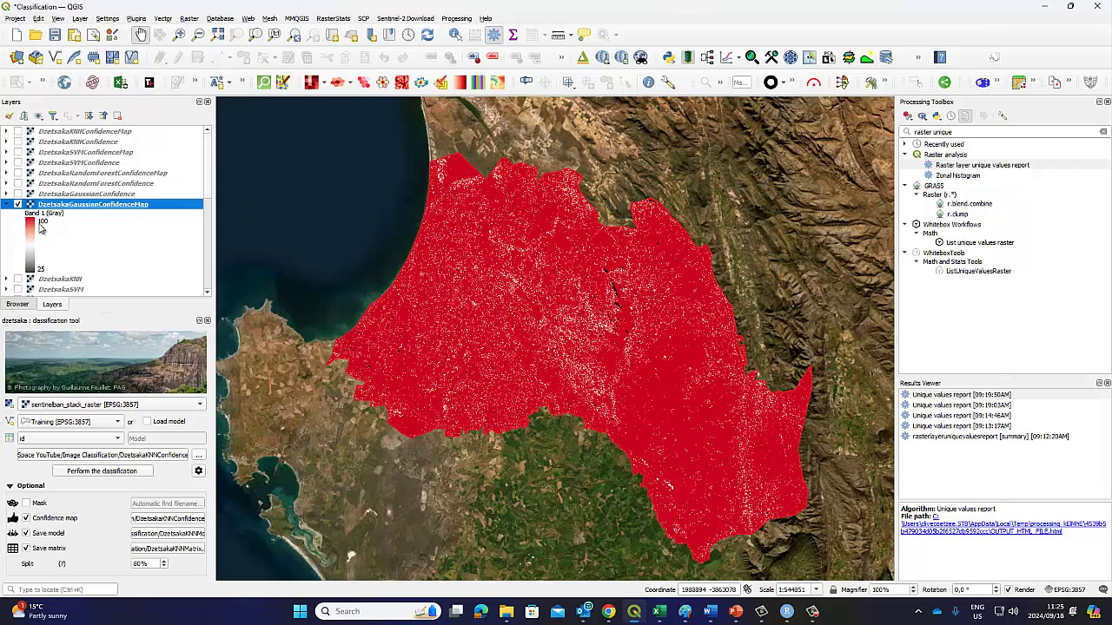
left_click(7, 204)
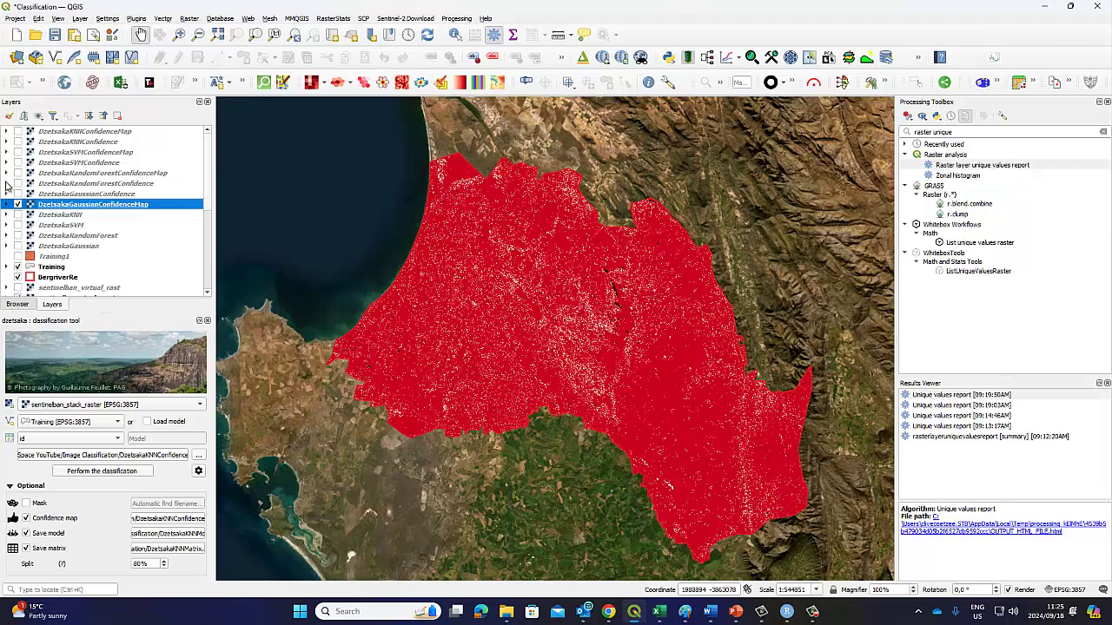
- Show DzetsakaRandomForestConfidenceMap and DzetsakaSVMConfidenceMap, and open the layer properties of the SVM confidence map
left_click(18, 174)
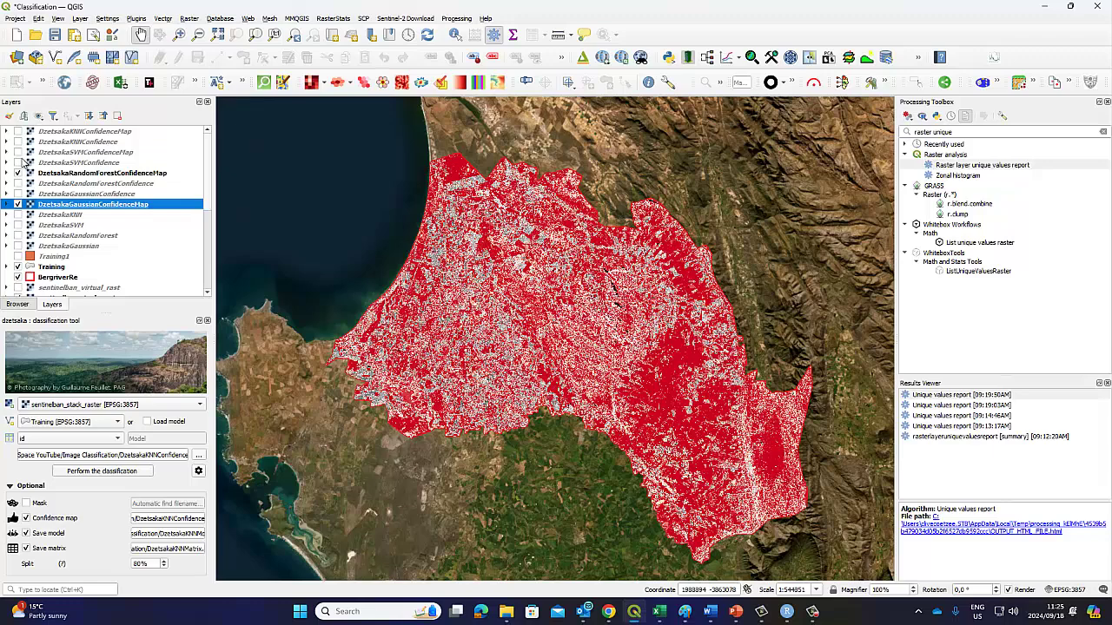
left_click(19, 153)
left_click(54, 153)
right_click(54, 152)
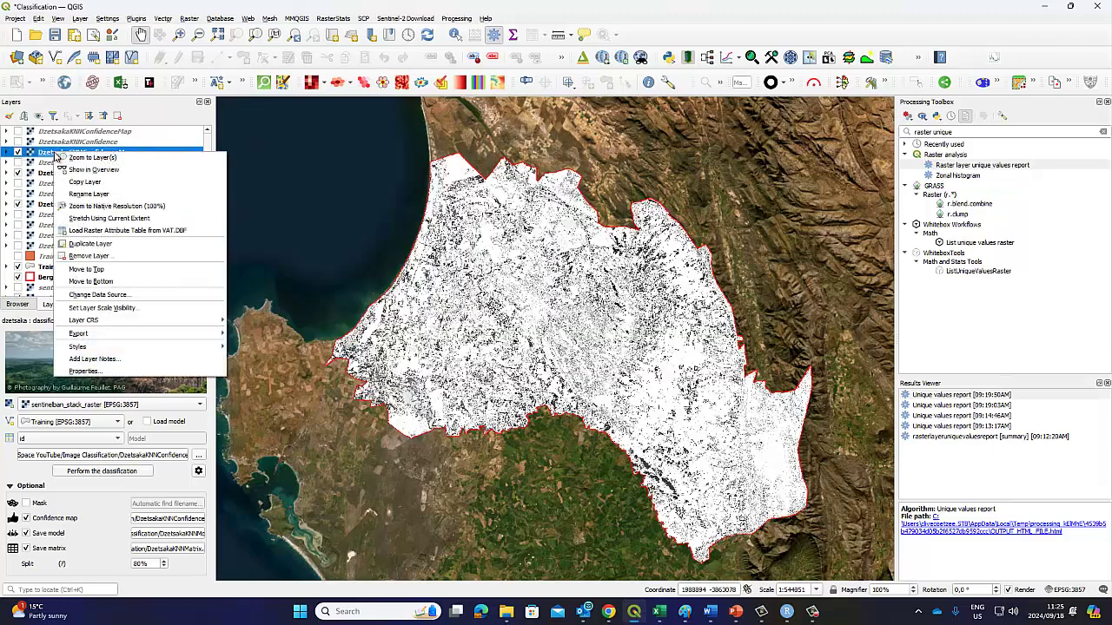
left_click(83, 372)
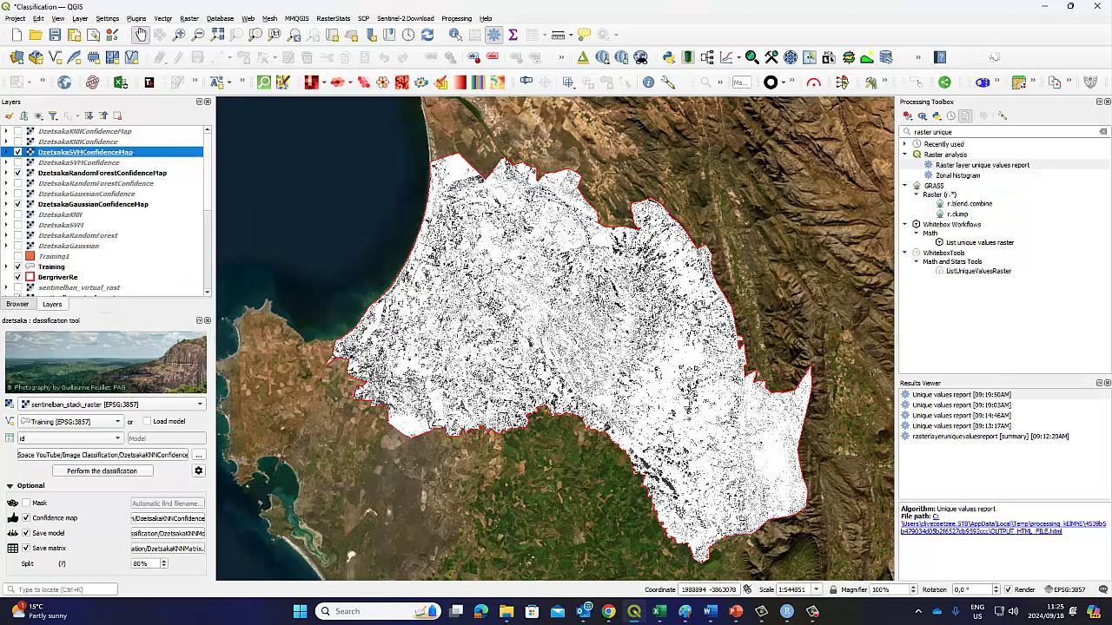
- Render DzetsakaSVMConfidenceMap as Singleband pseudocolor with the red-to-grey ramp, classify it, apply and confirm
left_click(557, 119)
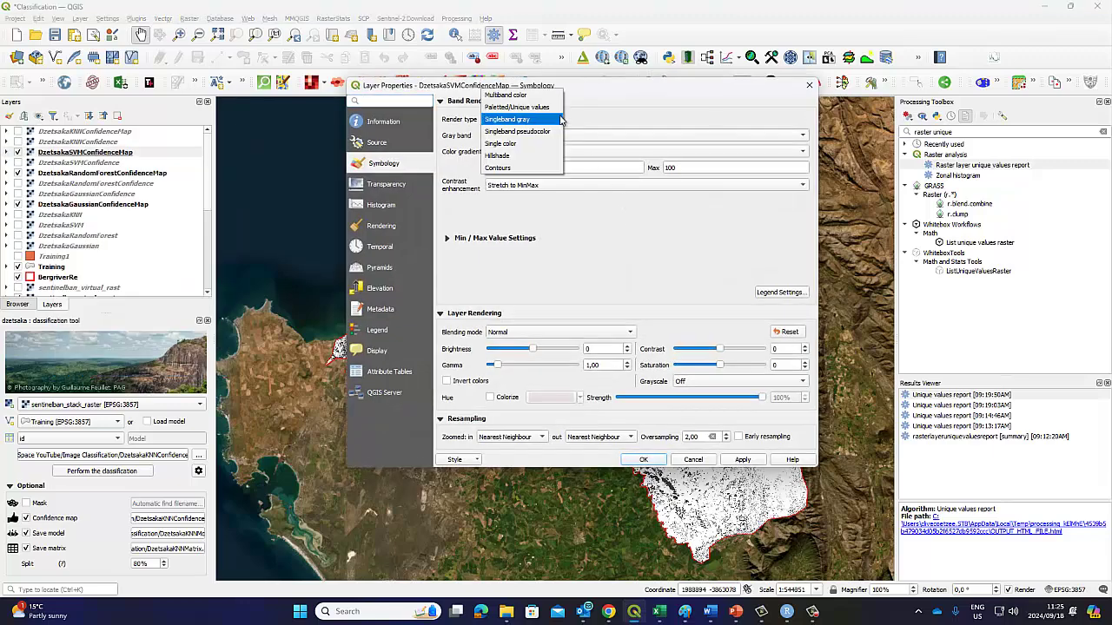
left_click(547, 107)
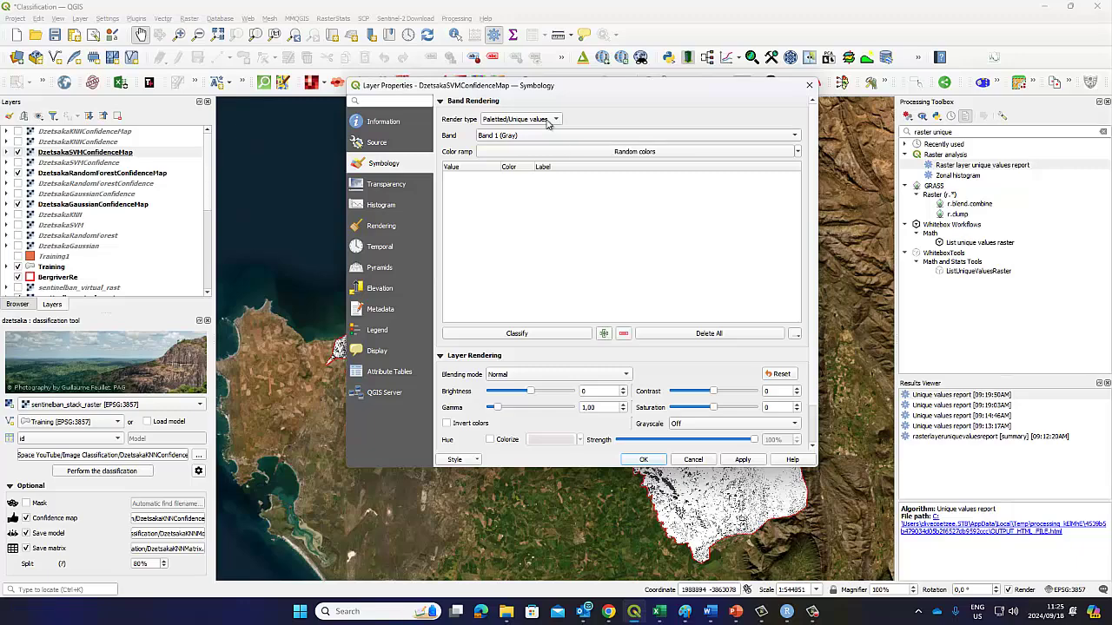
left_click(556, 119)
left_click(538, 144)
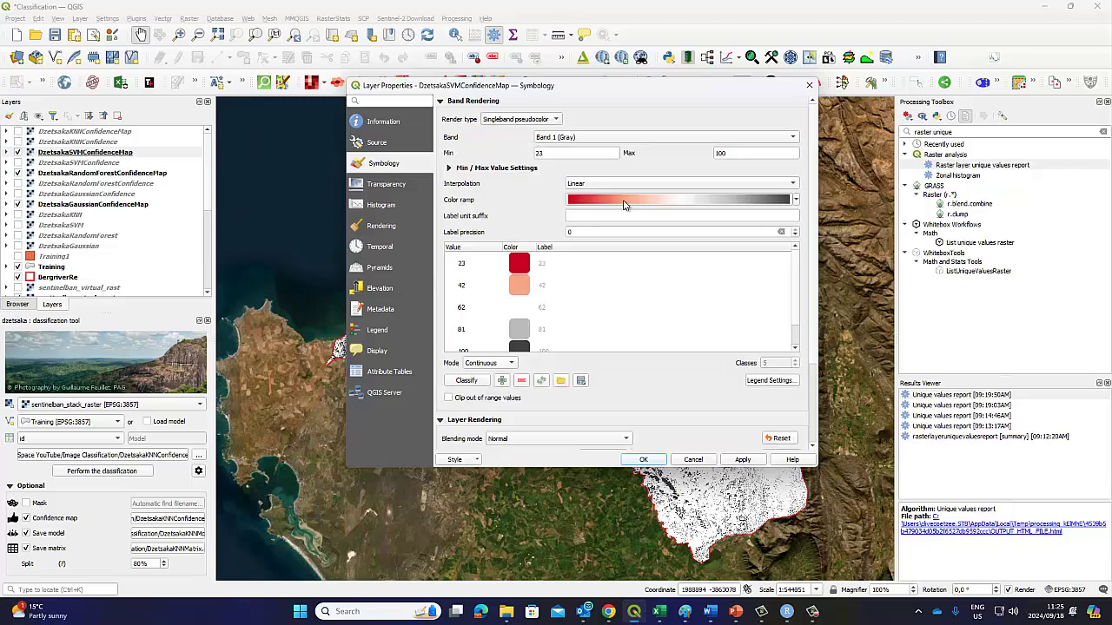
left_click(476, 382)
left_click(744, 463)
left_click(724, 490)
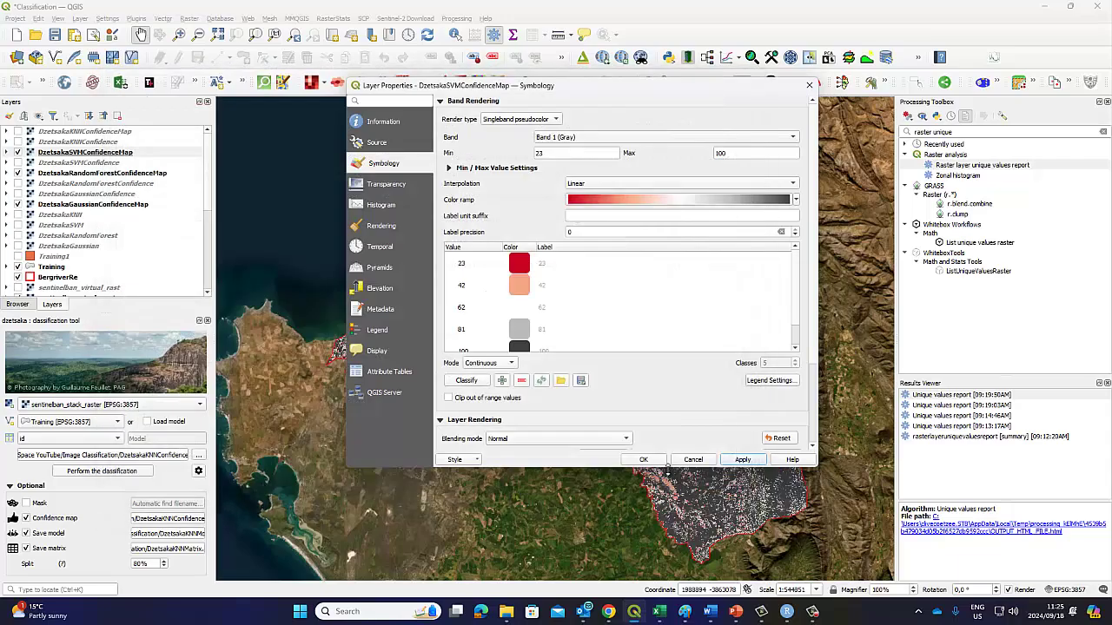
left_click(655, 467)
left_click(723, 490)
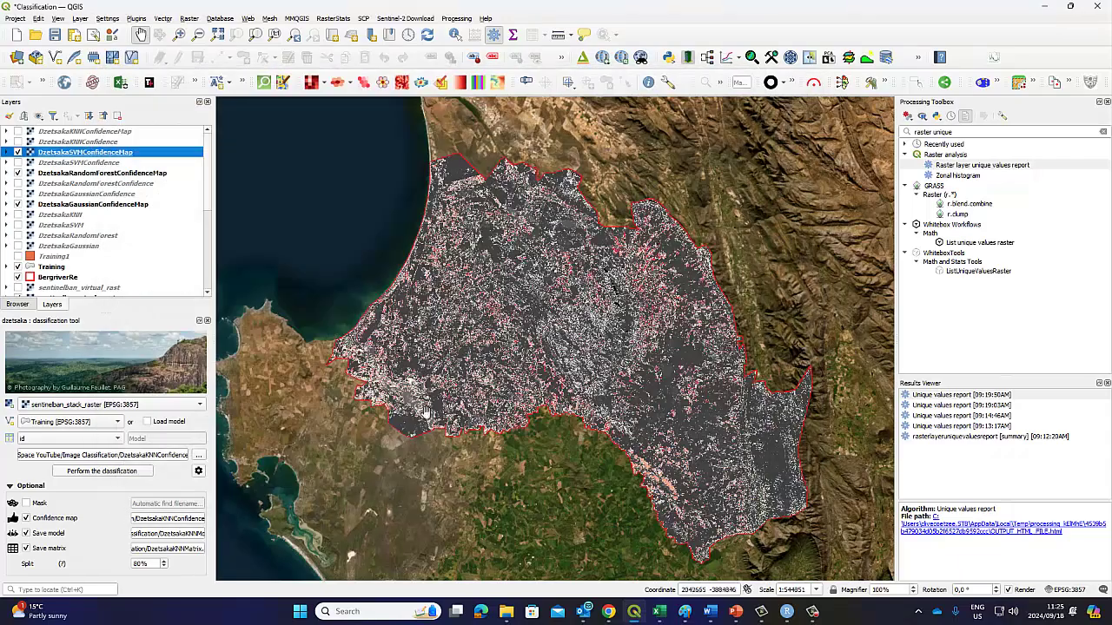
- Check DzetsakaSVMConfidenceMap's legend, then invert the color ramp in its symbology, apply and confirm
left_click(7, 152)
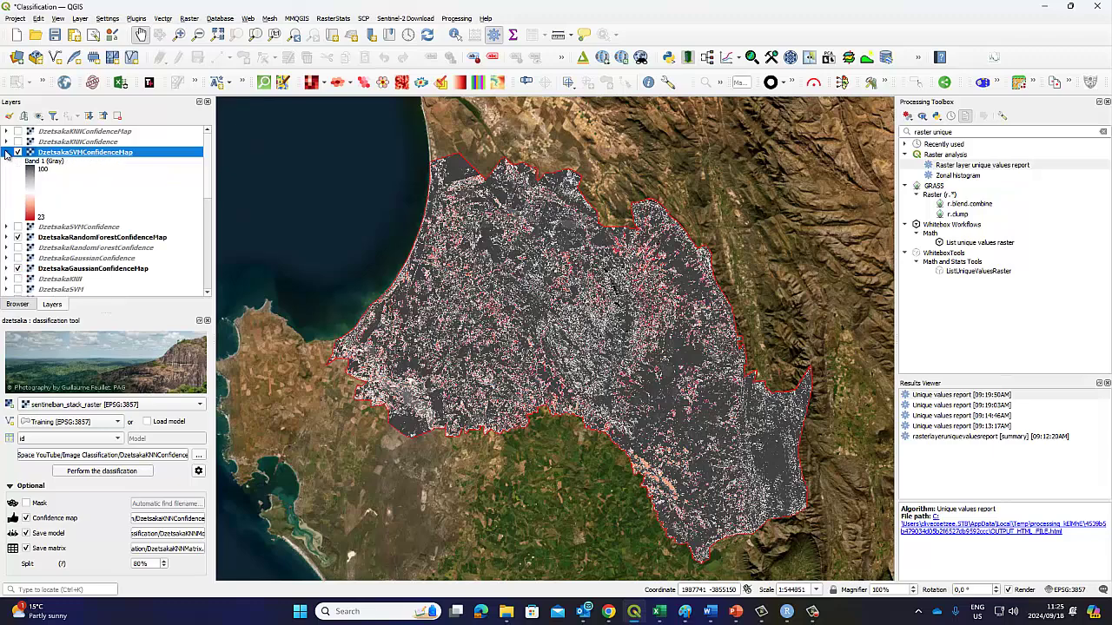
right_click(47, 153)
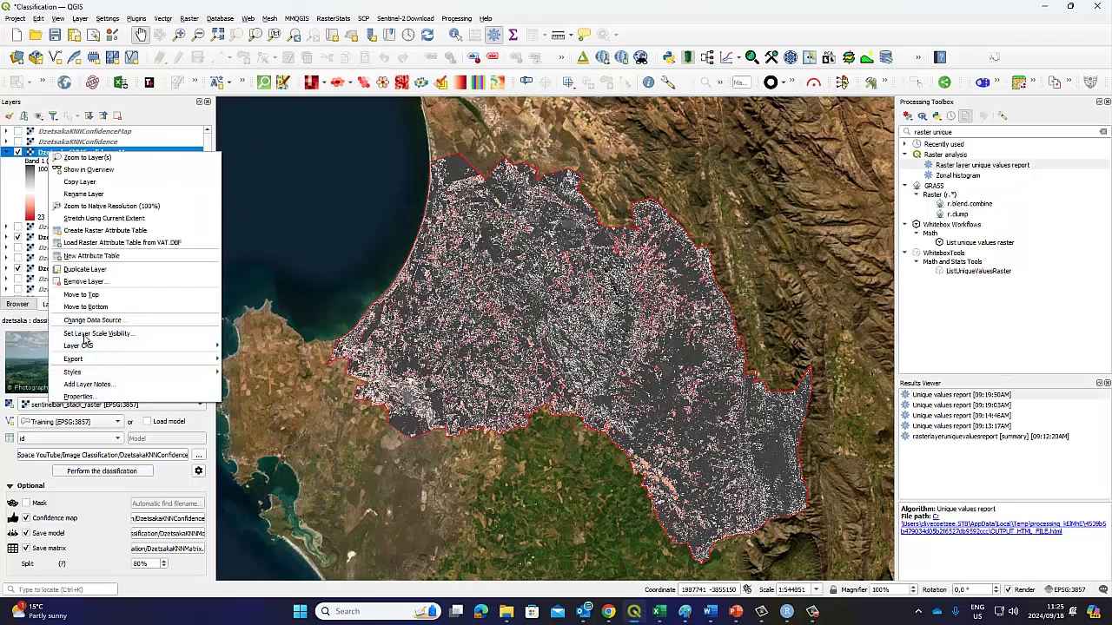
left_click(710, 220)
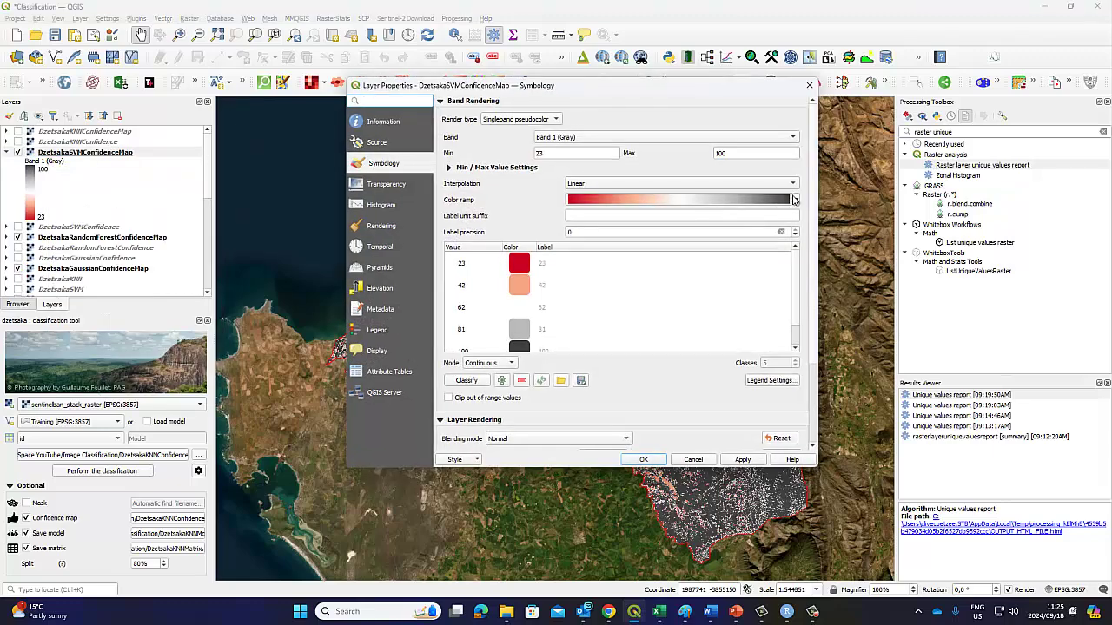
left_click(789, 183)
left_click(662, 118)
left_click(796, 200)
left_click(607, 212)
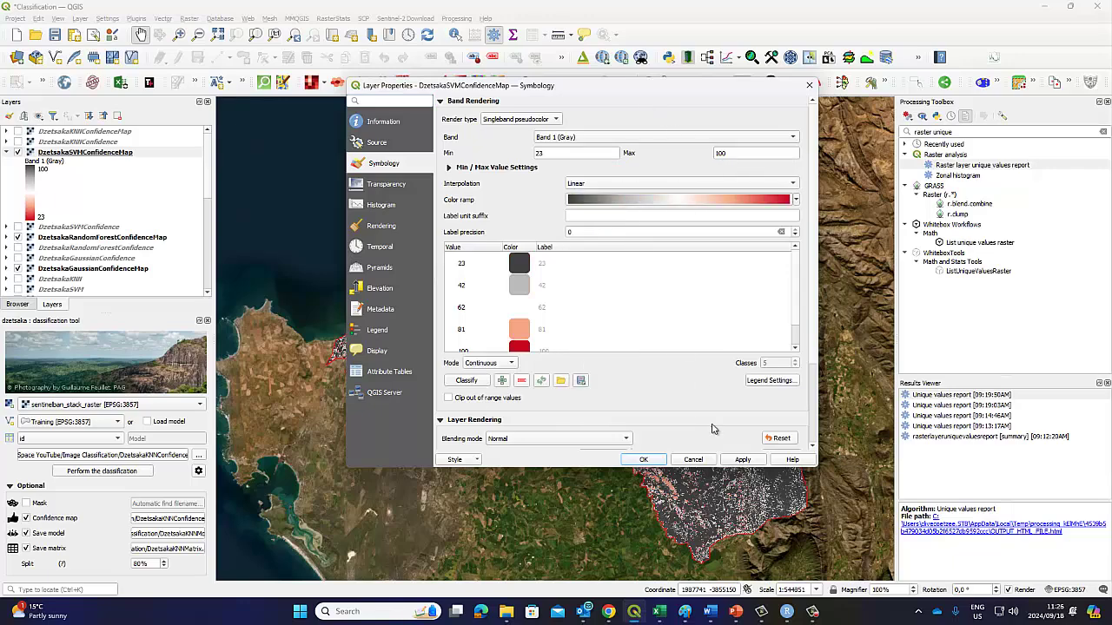
left_click(743, 459)
left_click(716, 489)
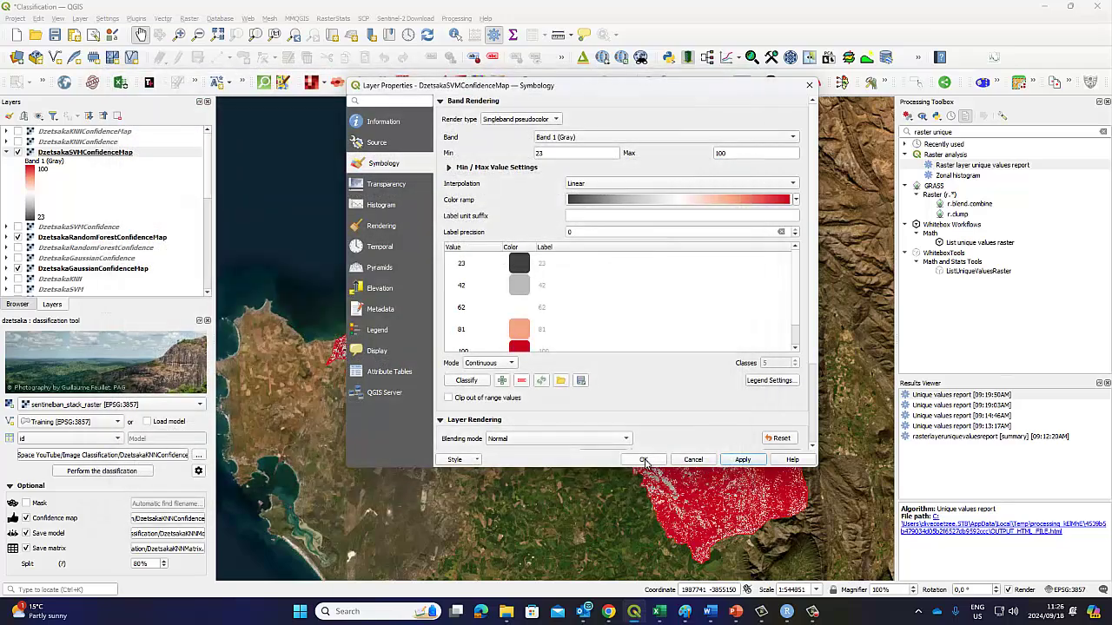
left_click(643, 459)
left_click(725, 488)
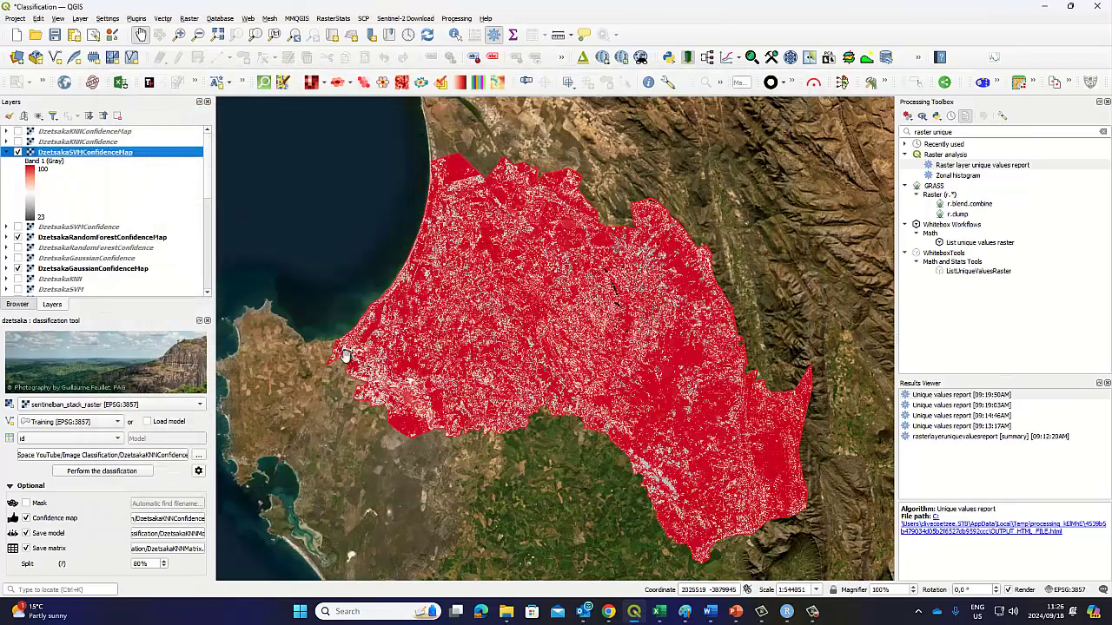
left_click(5, 153)
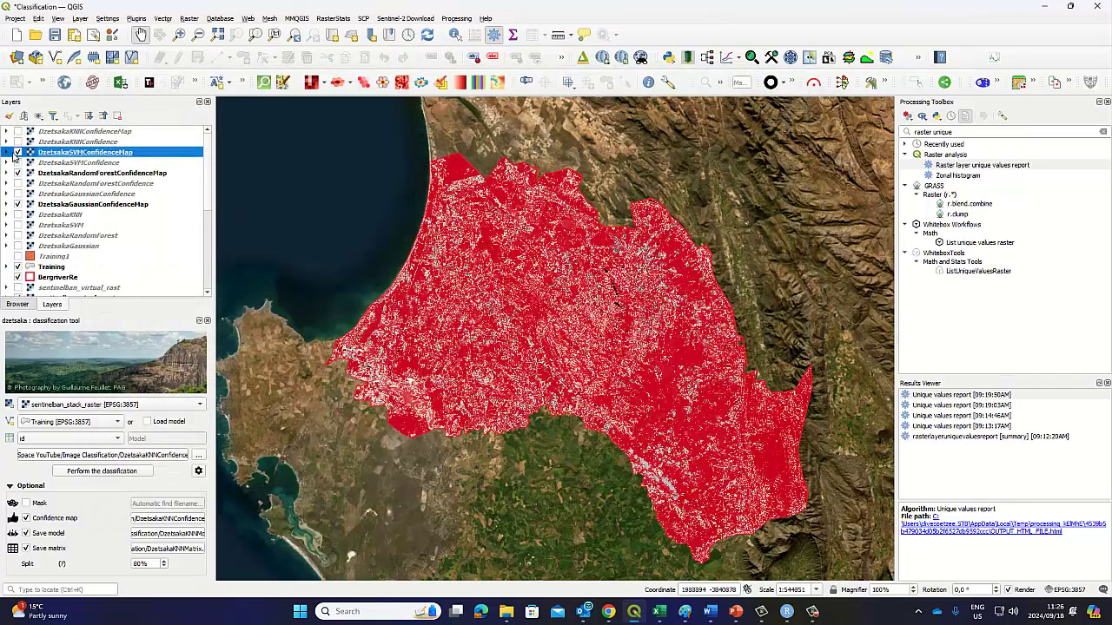
- Toggle DzetsakaSVMConfidenceMap off and on to compare it with the Random Forest map, then hide the Random Forest, Gaussian and SVM confidence maps
left_click(18, 153)
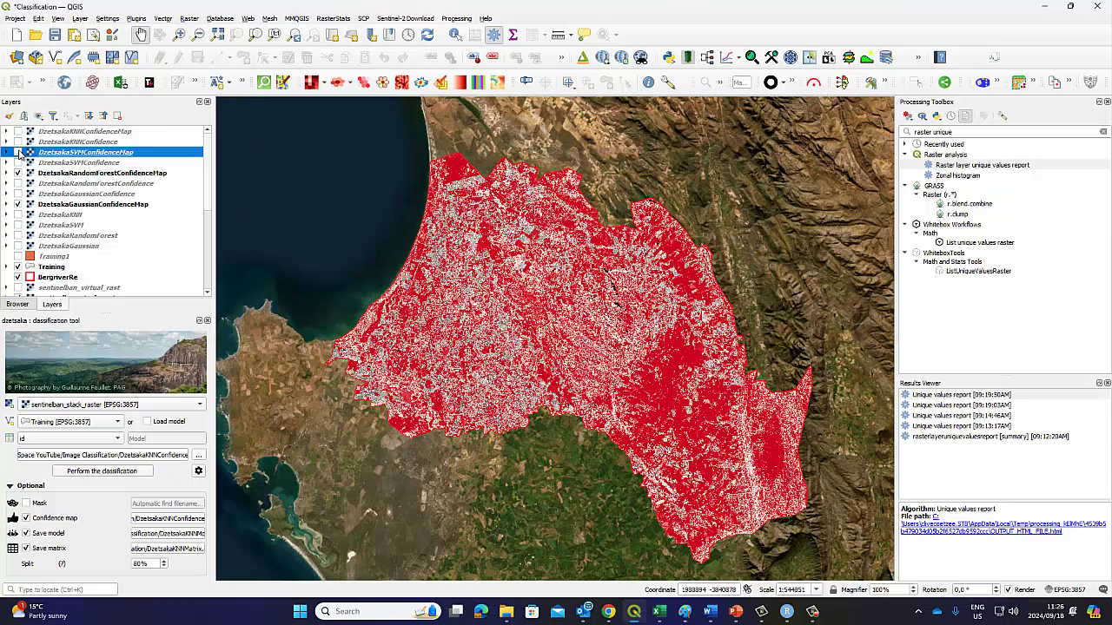
left_click(18, 153)
left_click(19, 173)
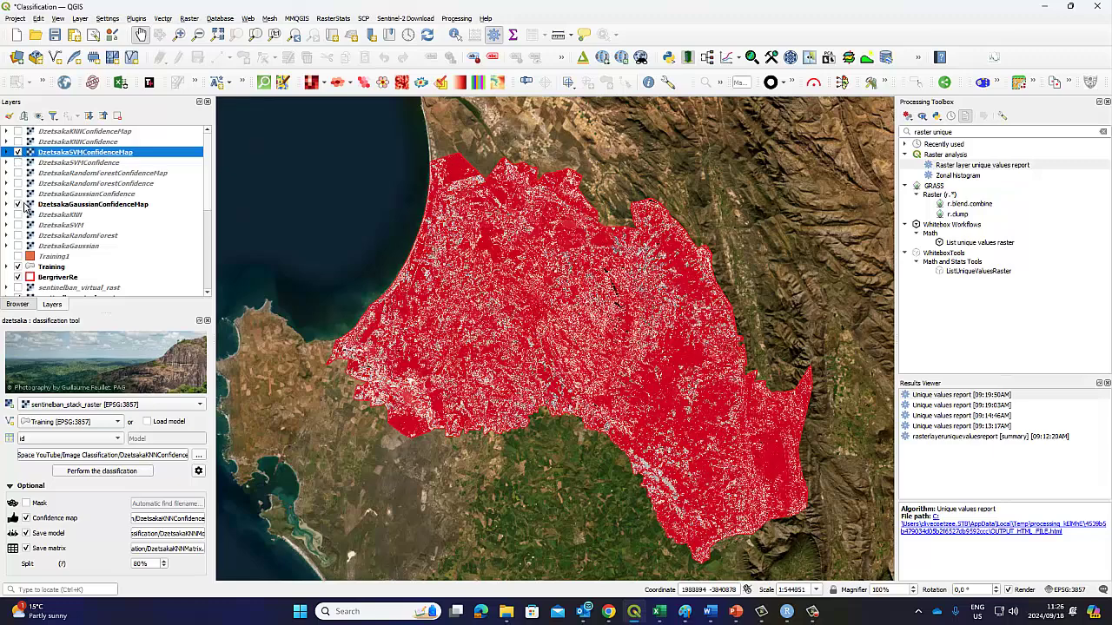
left_click(19, 204)
left_click(18, 153)
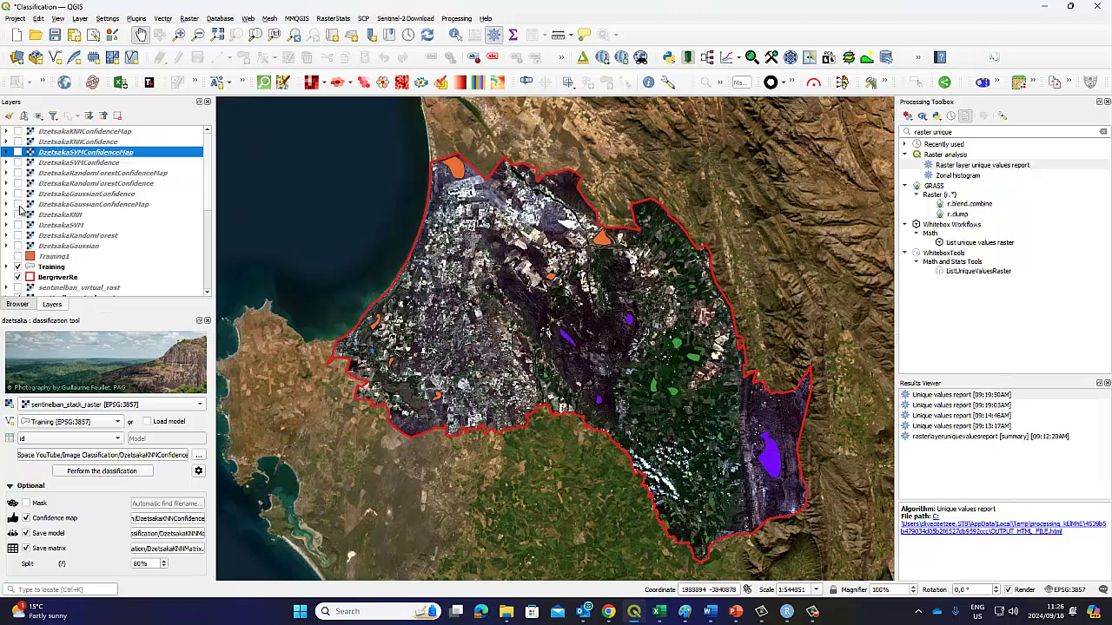
- Show DzetsakaGaussianConfidenceMap and toggle the DzetsakaGaussianConfidence classification on and off above it to compare them
left_click(18, 204)
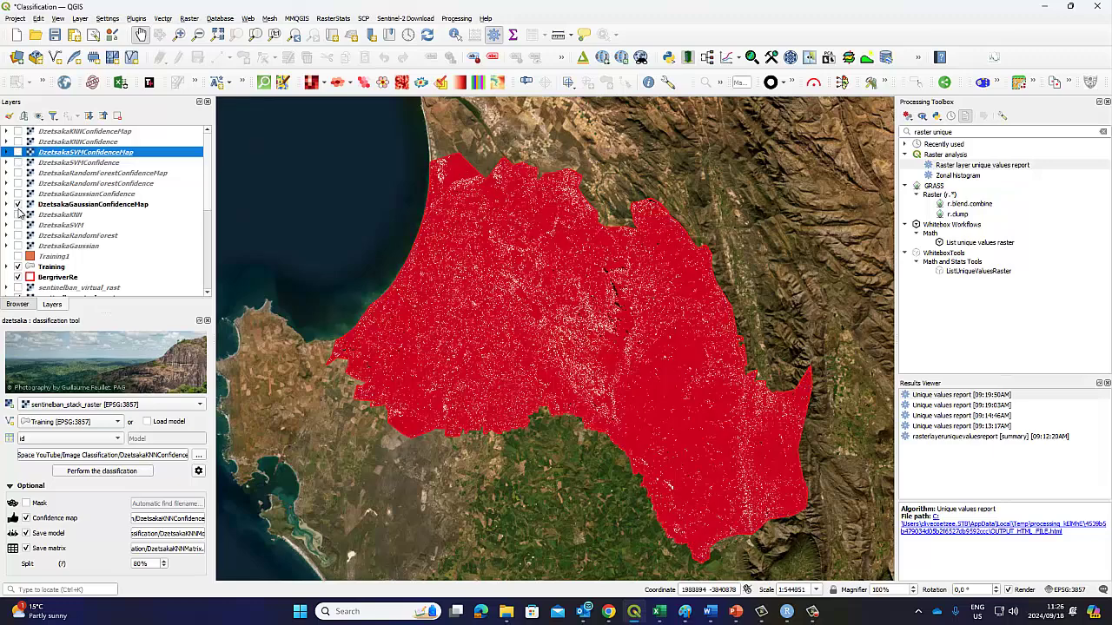
left_click(19, 193)
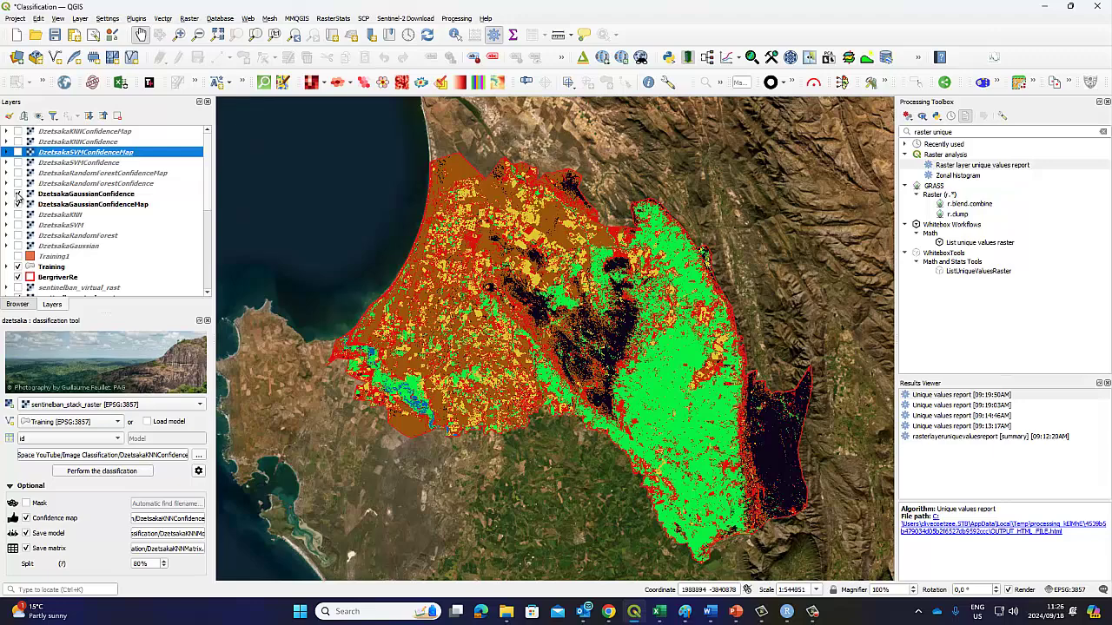
left_click(18, 194)
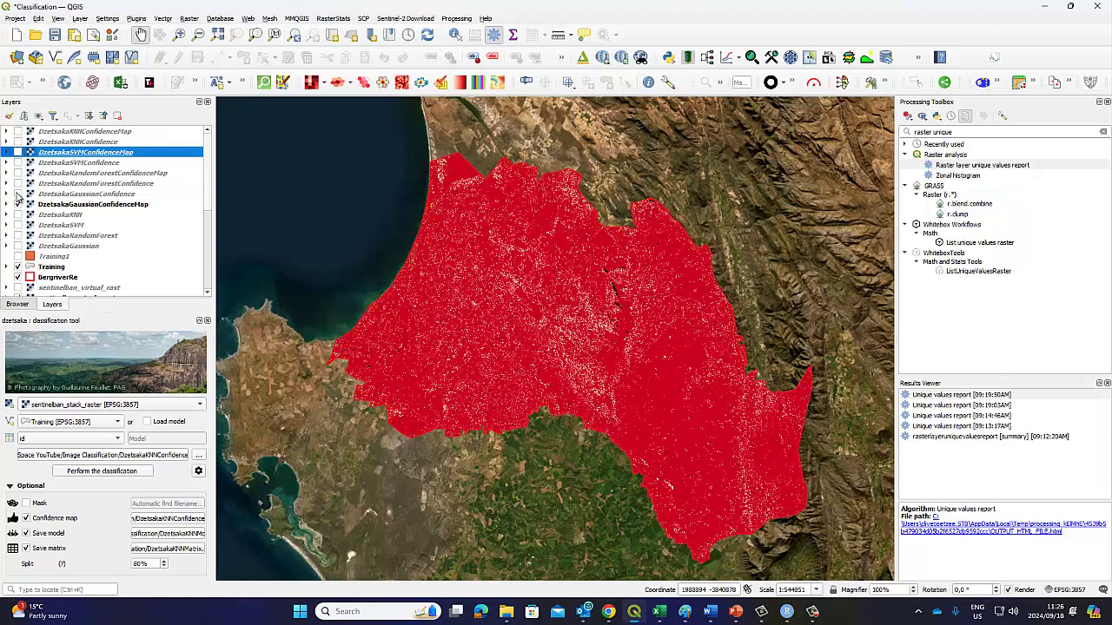
- Show DzetsakaKNNConfidenceMap and set its render type to Singleband pseudocolor
left_click(18, 204)
left_click(17, 132)
left_click(63, 132)
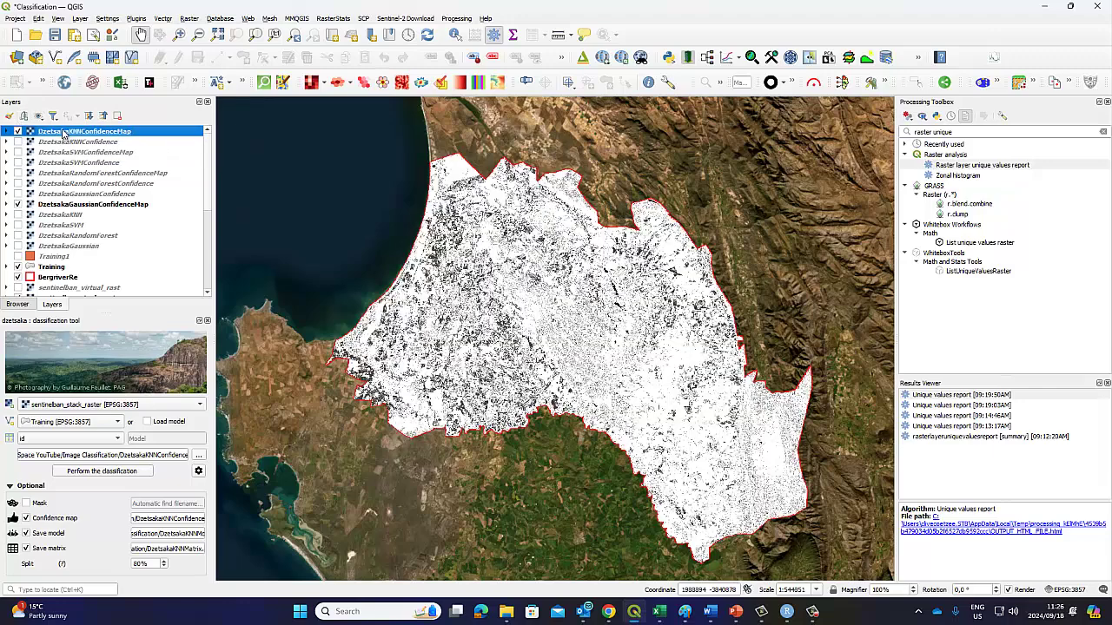
right_click(64, 132)
key("Escape")
left_click(556, 119)
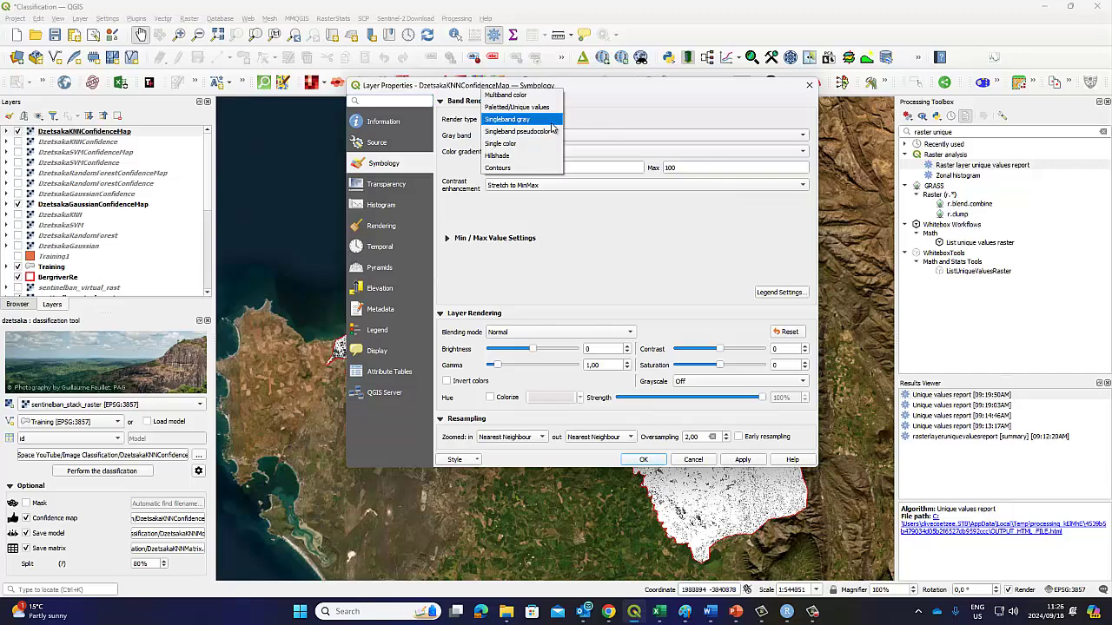
left_click(547, 132)
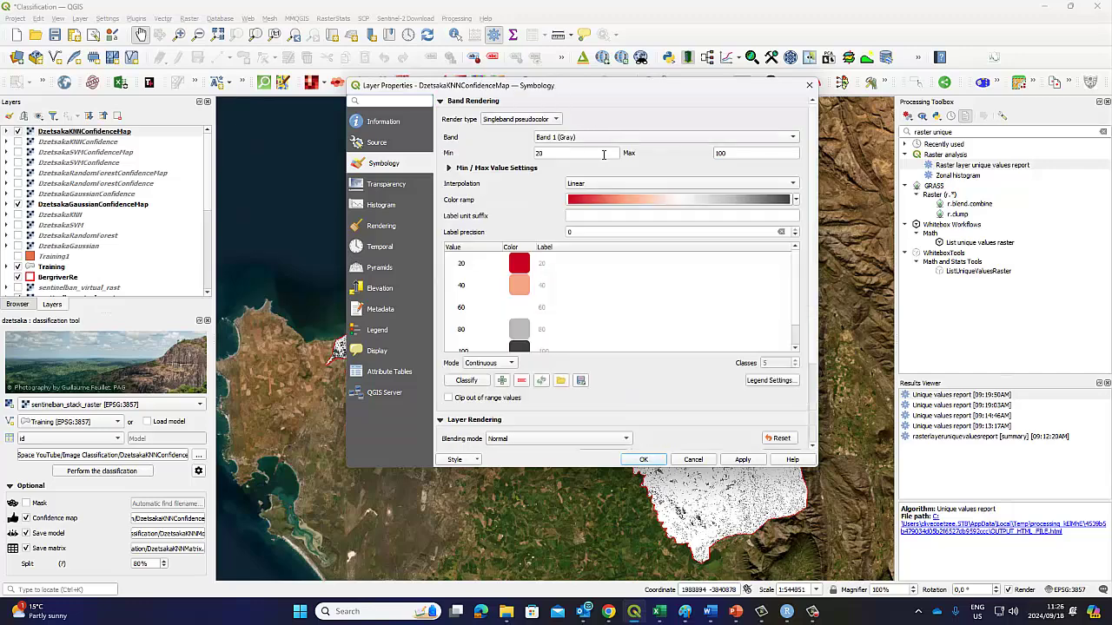
- Invert the color ramp of DzetsakaKNNConfidenceMap, classify it, apply and confirm the symbology
left_click(796, 200)
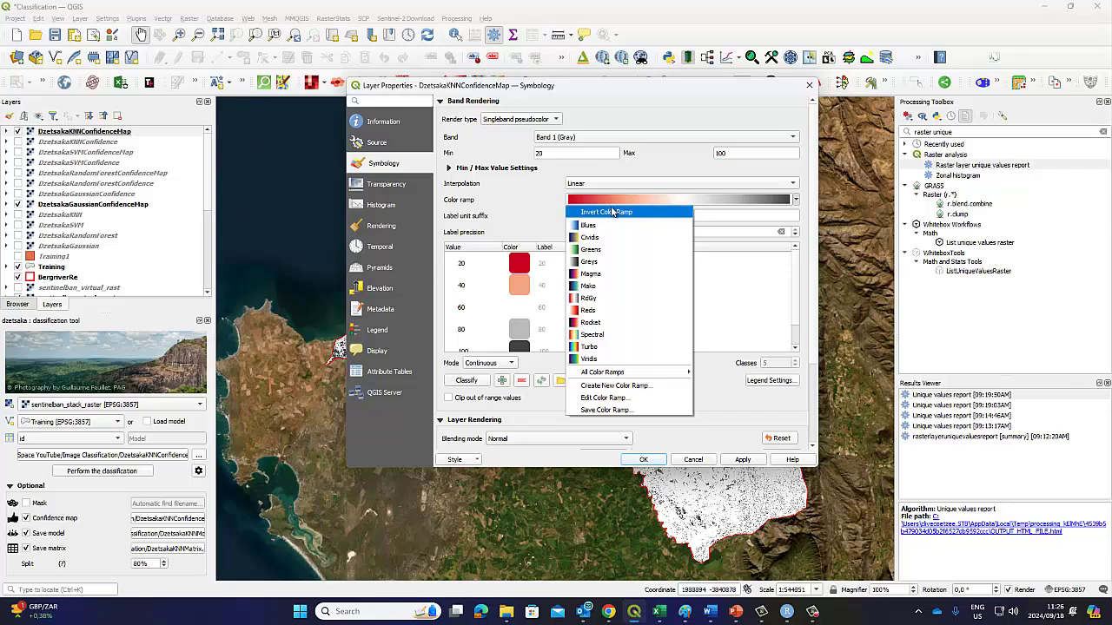
left_click(608, 212)
left_click(467, 383)
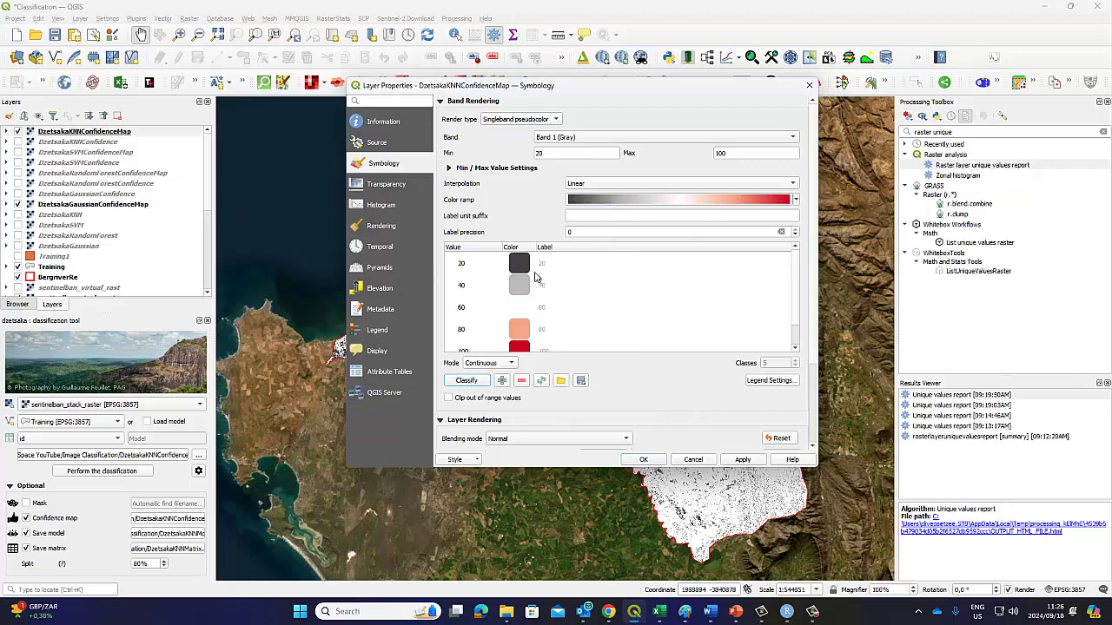
scroll(542, 295, "down", 1)
left_click(742, 460)
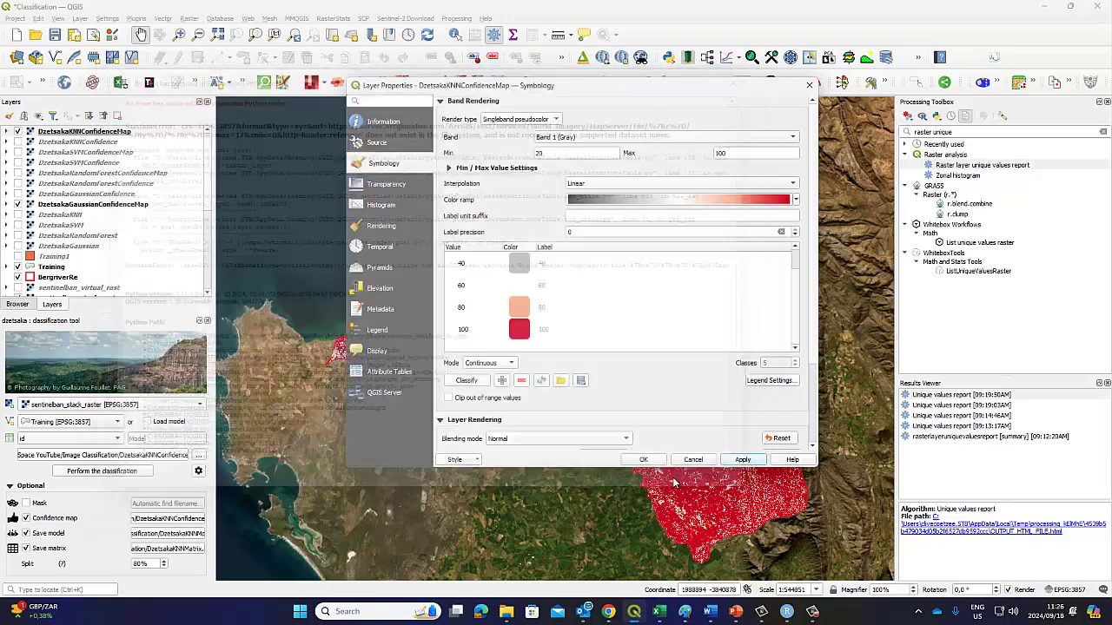
left_click(642, 459)
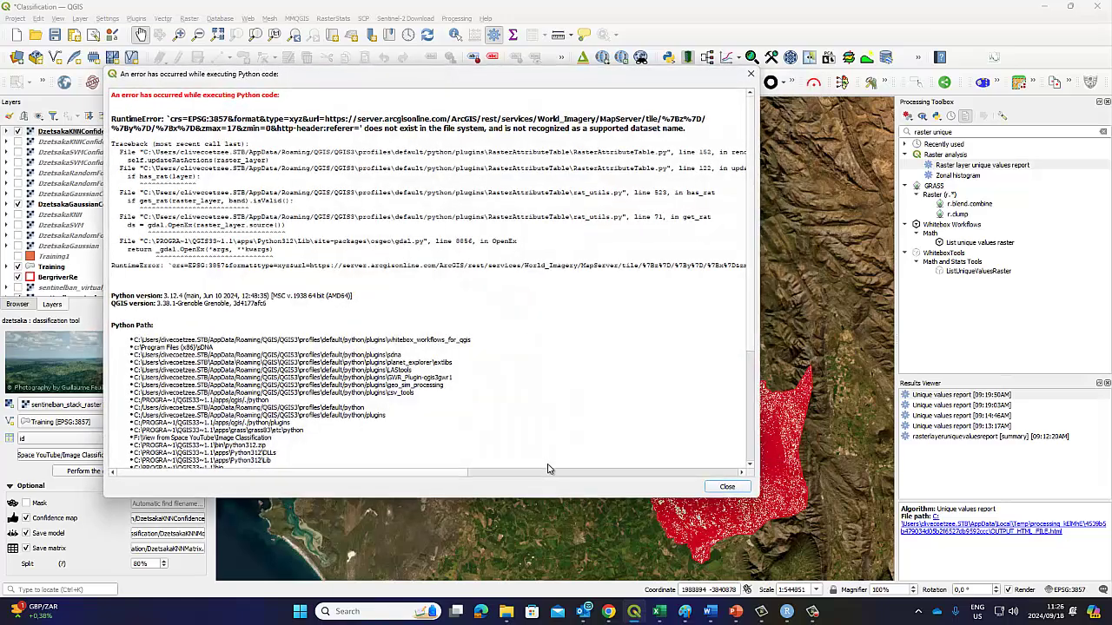
left_click(726, 491)
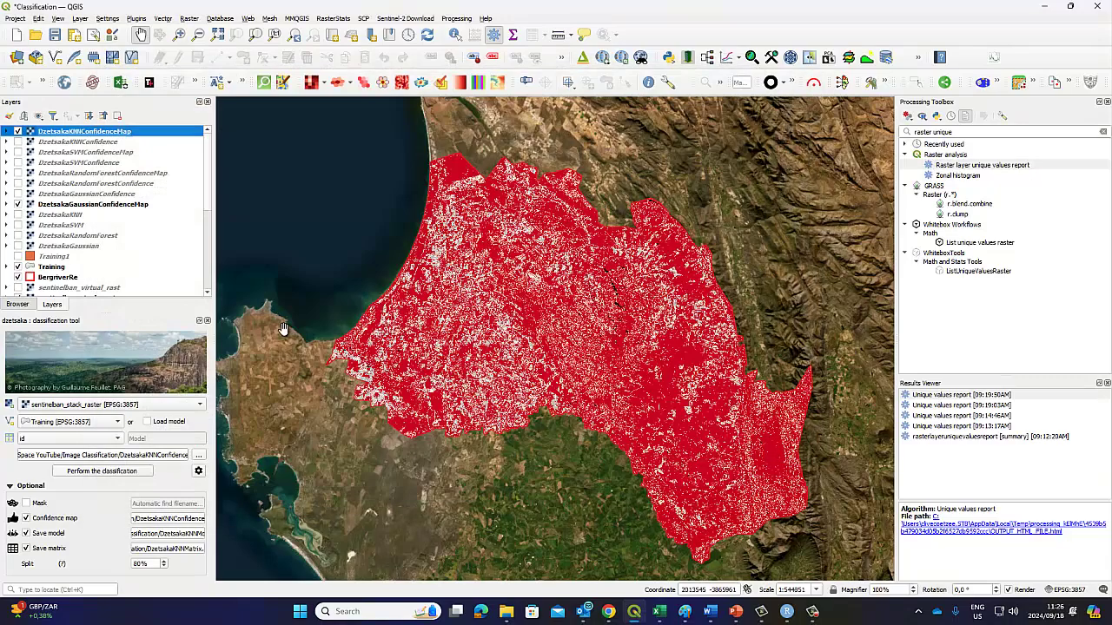
- Hide DzetsakaKNNConfidenceMap, then show and hide the SVM and Random Forest confidence maps in turn to compare them with the Gaussian map
left_click(17, 131)
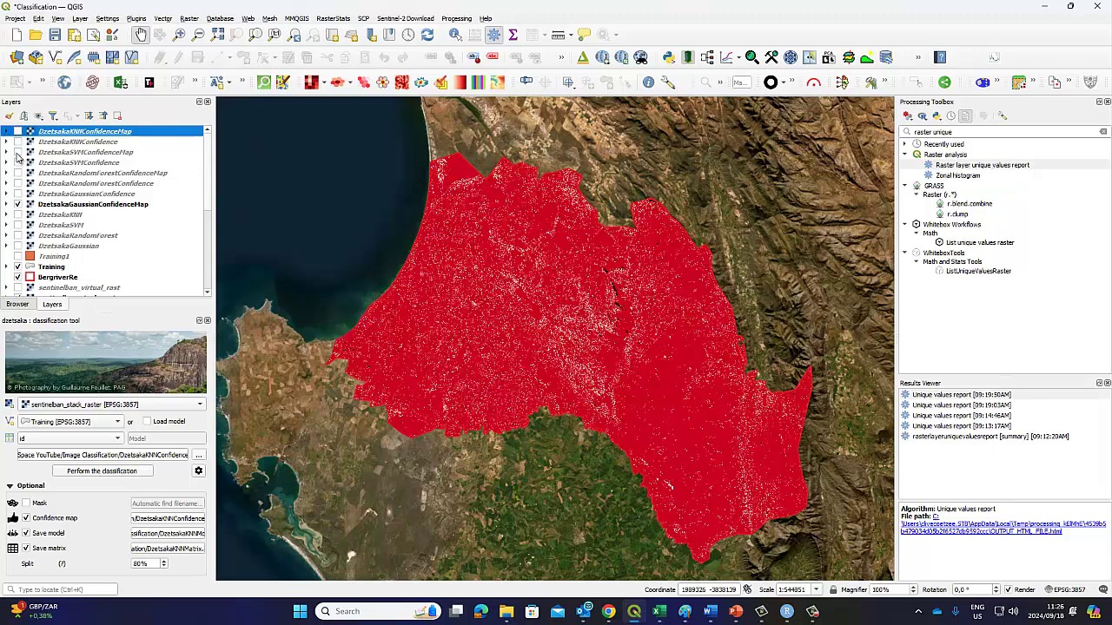
left_click(18, 152)
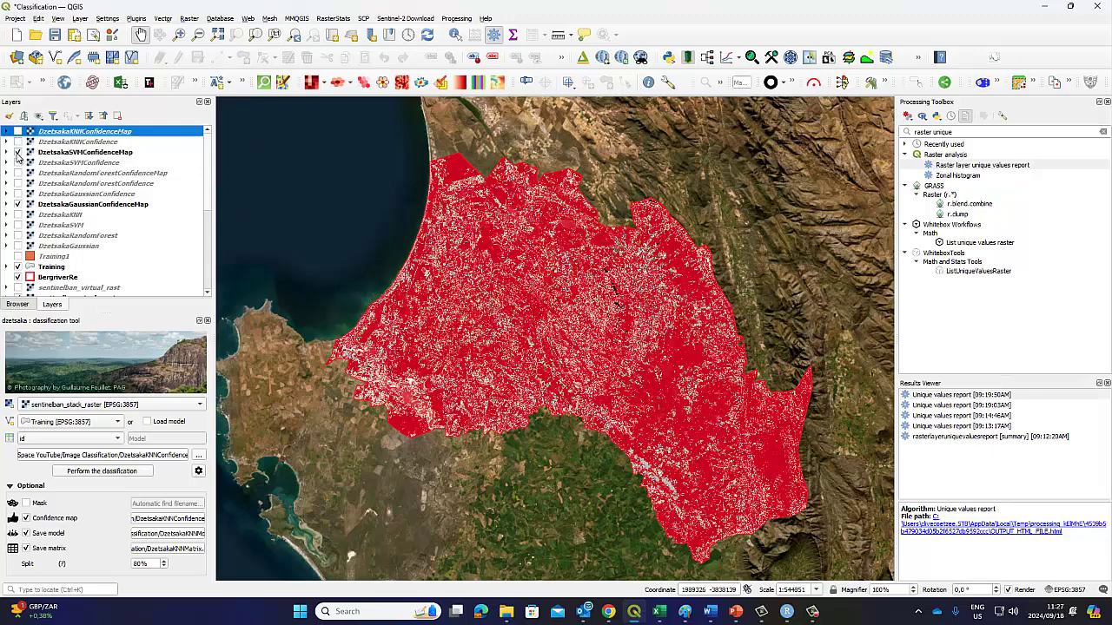
left_click(18, 152)
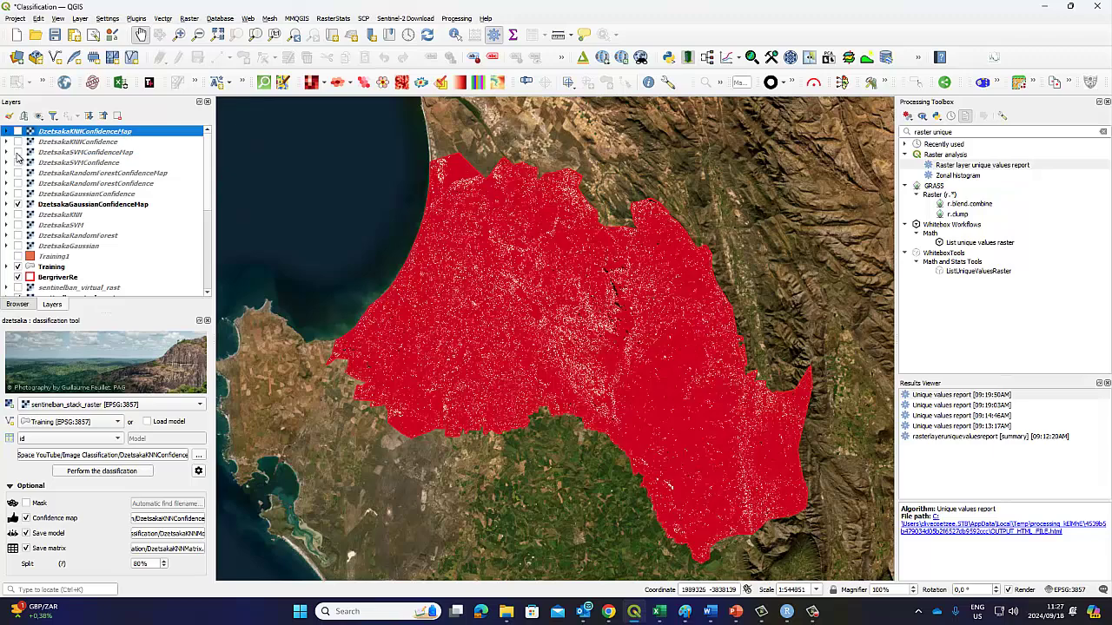
left_click(14, 174)
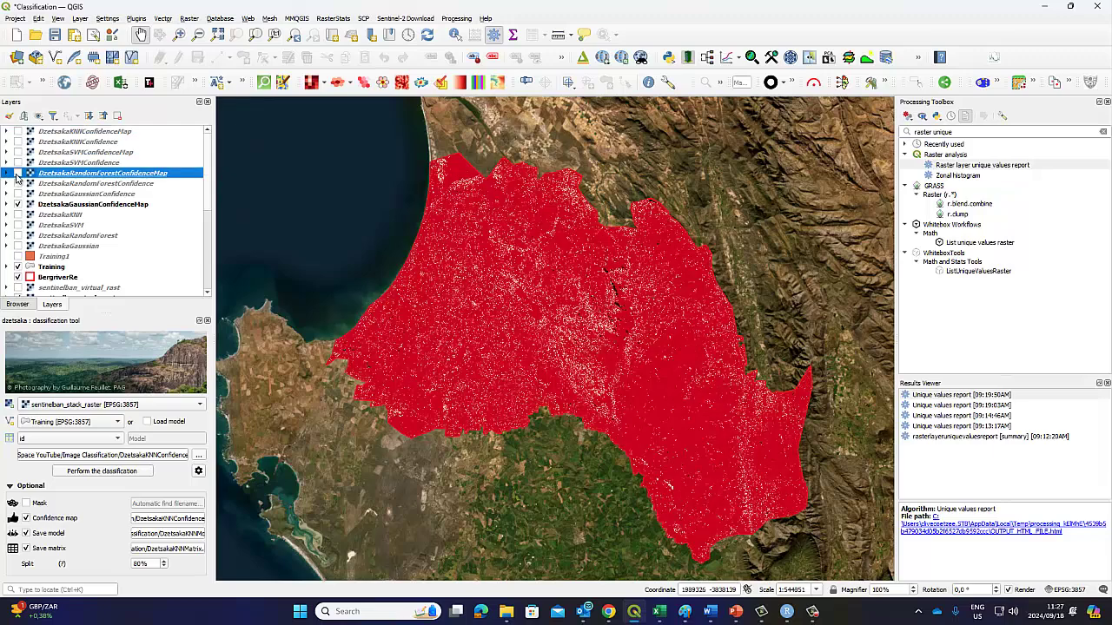
left_click(18, 174)
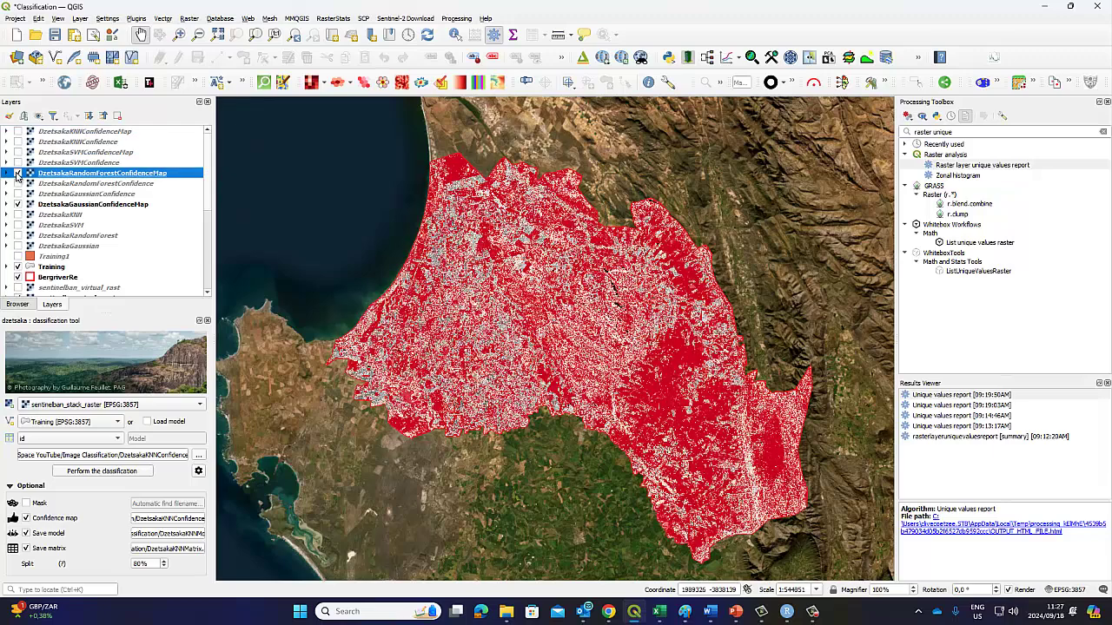
left_click(17, 174)
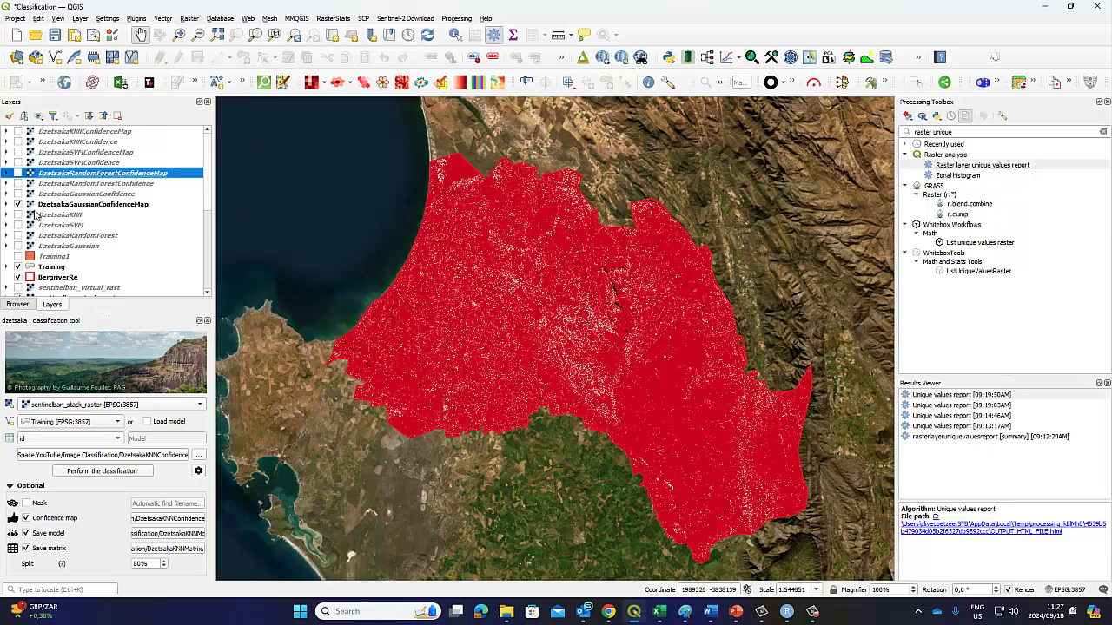
- Move DzetsakaGaussianConfidenceMap above DzetsakaGaussianConfidence in the layer order, hide it and show DzetsakaKNNConfidenceMap instead
left_click_drag(52, 207, 78, 197)
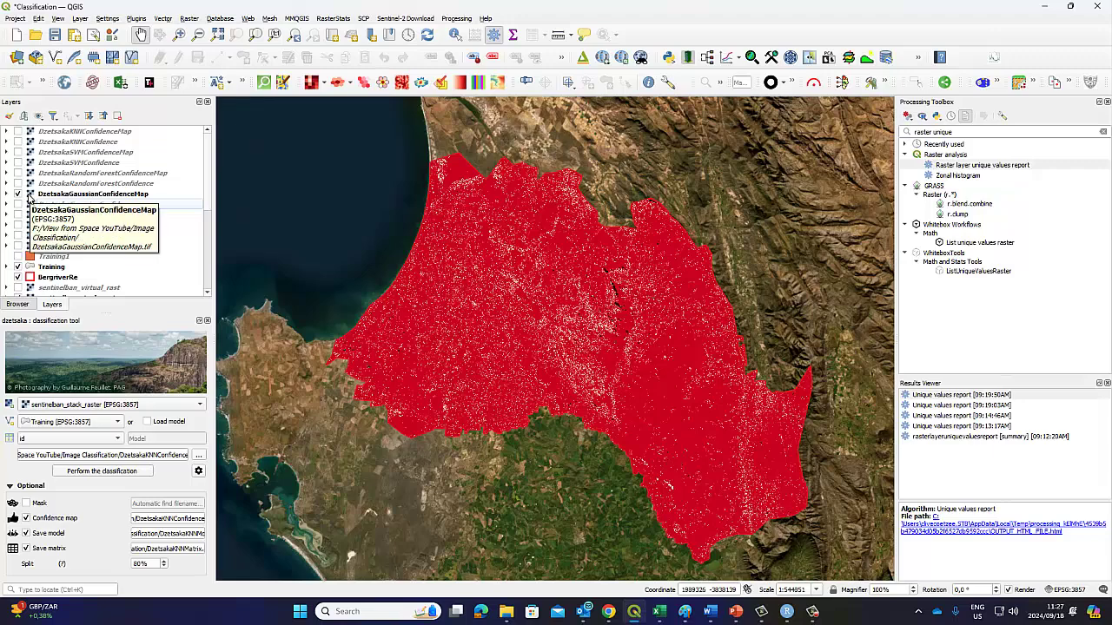
left_click(18, 195)
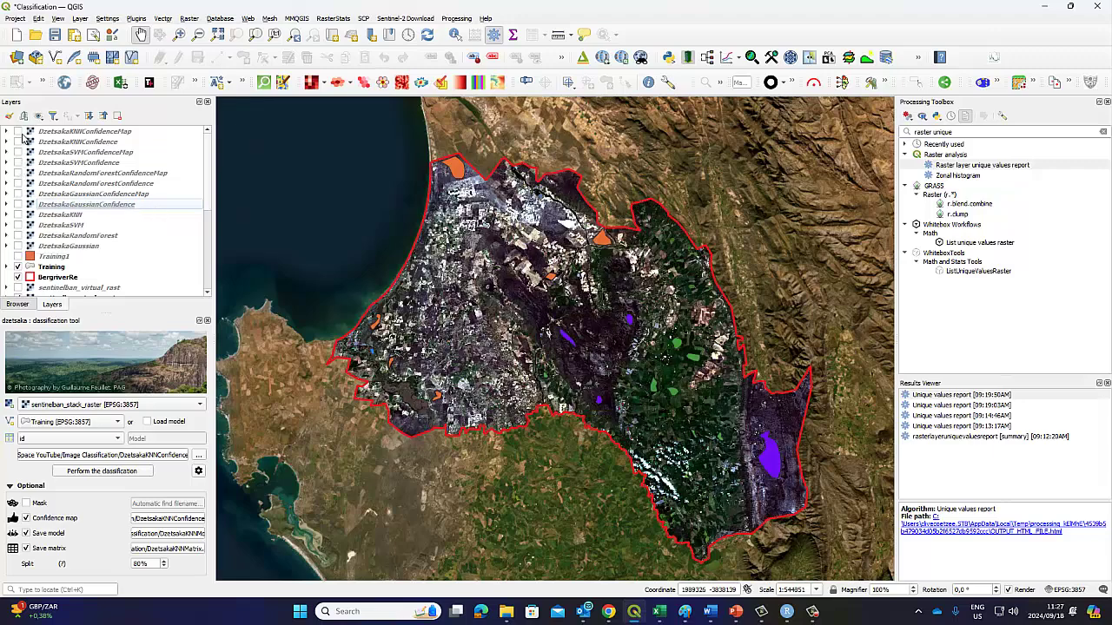
left_click(18, 131)
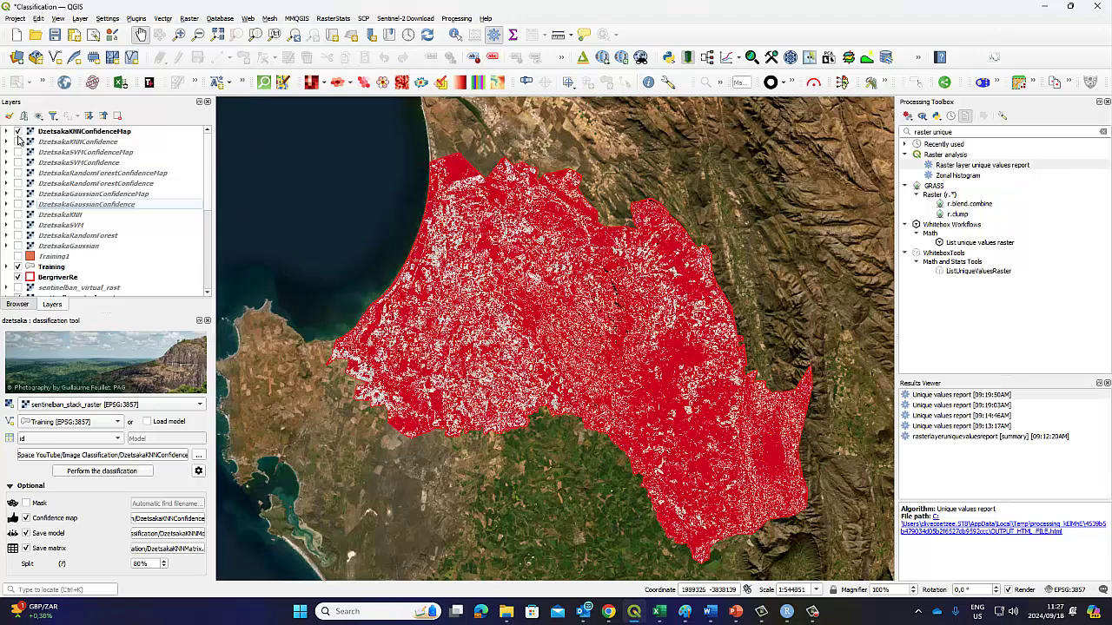
- Turn on the DzetsakaKNNConfidence classification and hide DzetsakaKNNConfidenceMap above it
left_click(19, 142)
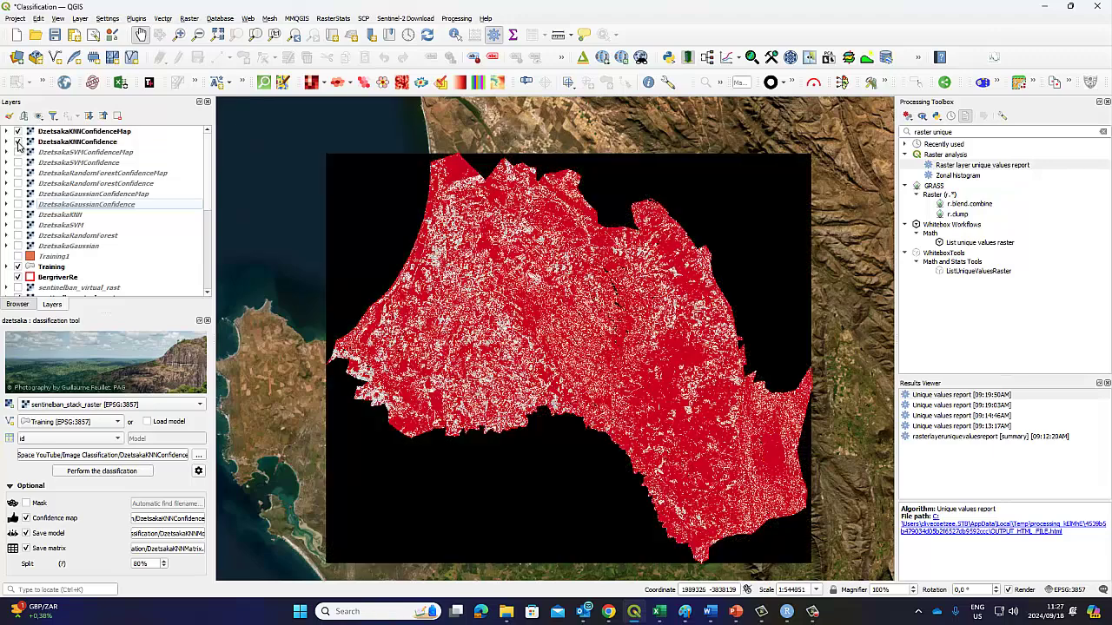
left_click(18, 143)
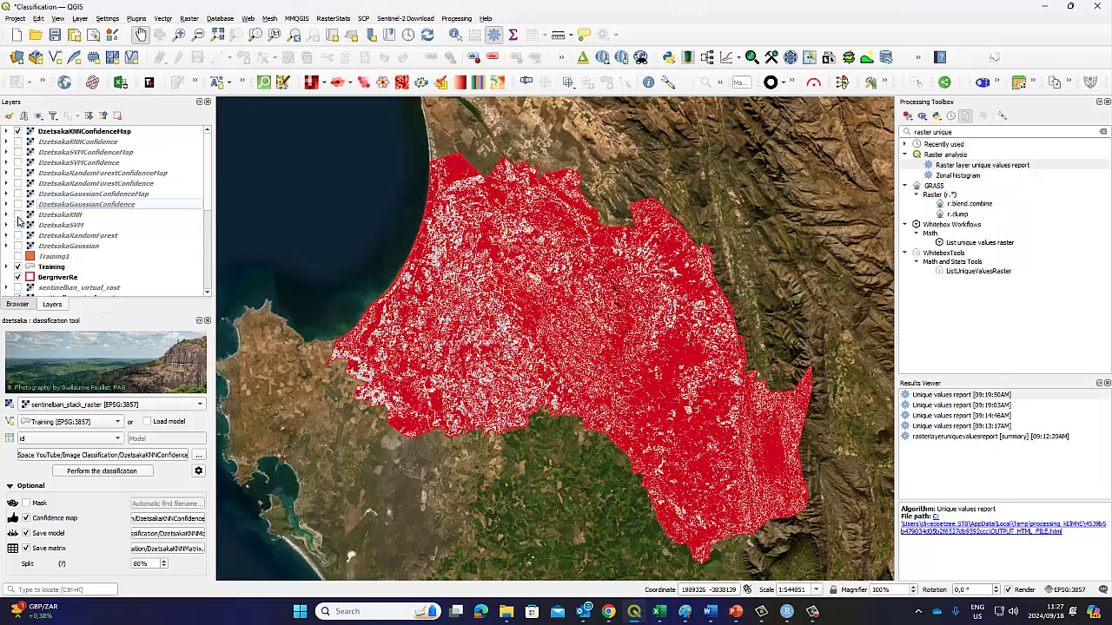
left_click(30, 142)
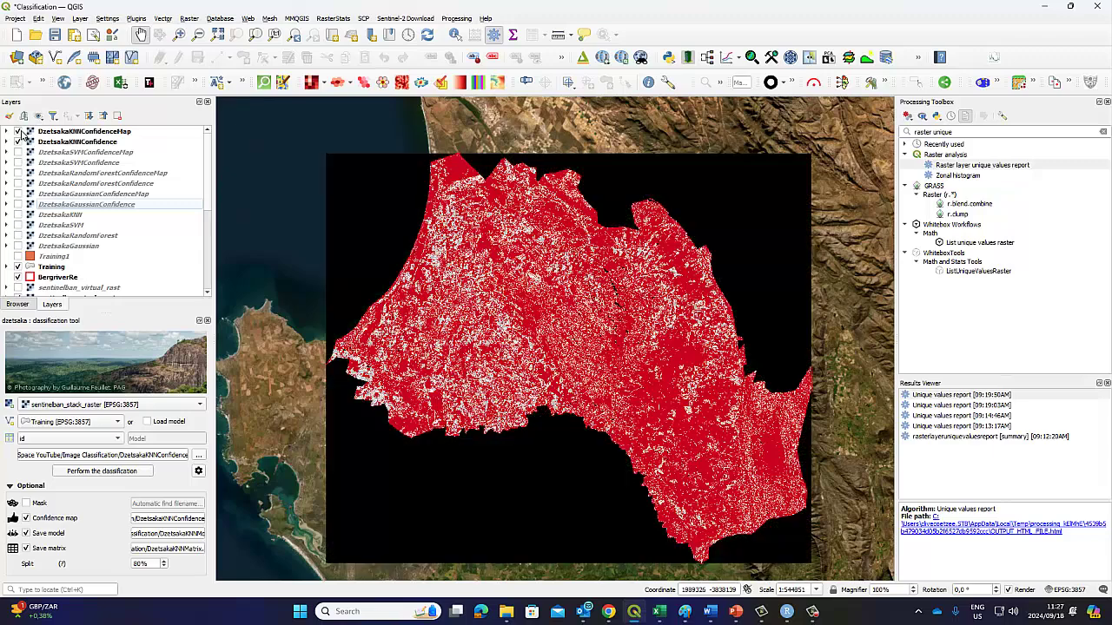
left_click(19, 132)
- Load the DClass1.qml style file from the Image Classification folder into DzetsakaKNNConfidence's symbology and confirm
right_click(67, 145)
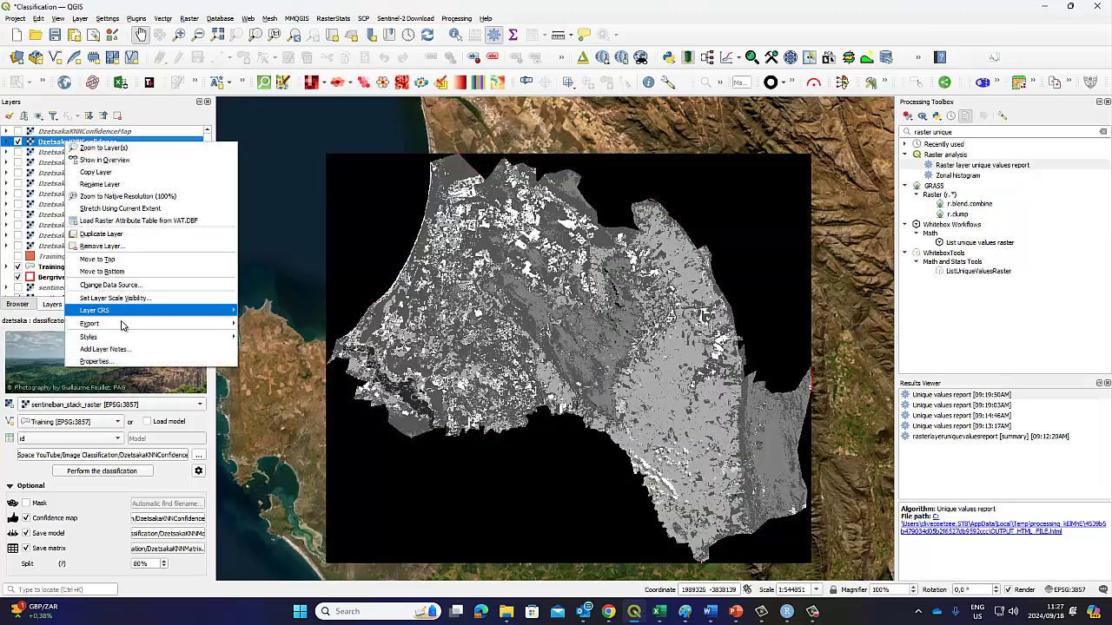
left_click(127, 359)
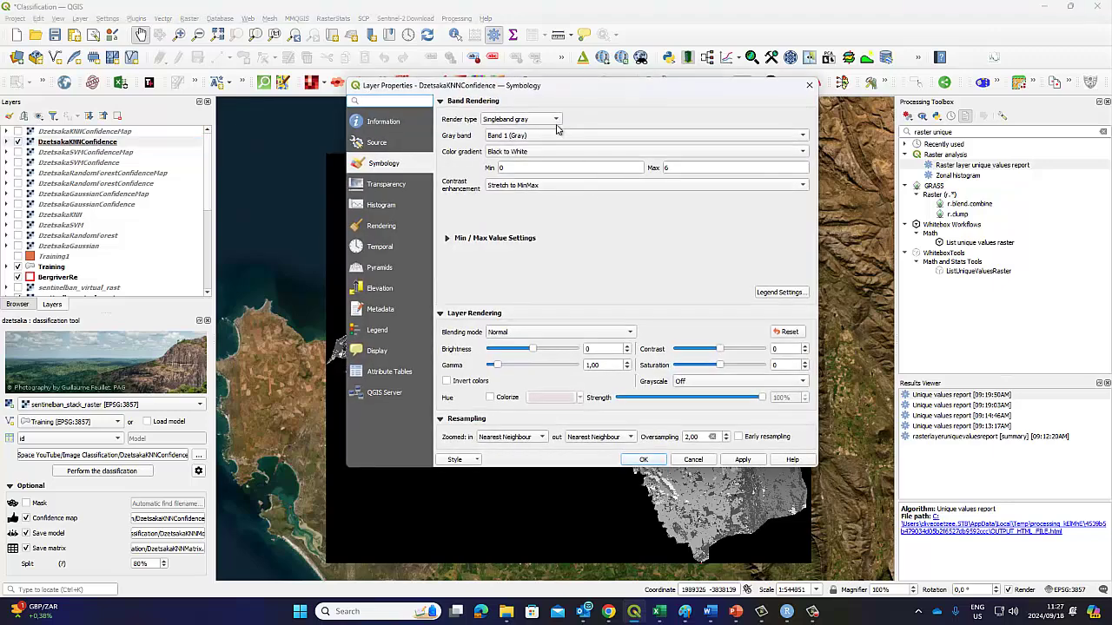
left_click(479, 461)
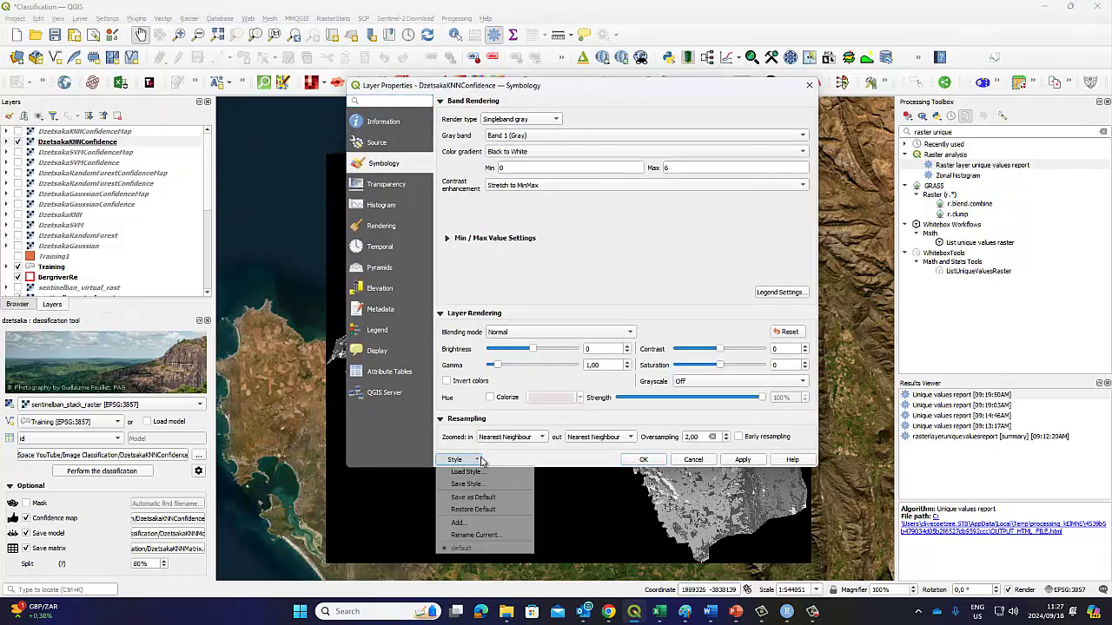
left_click(483, 473)
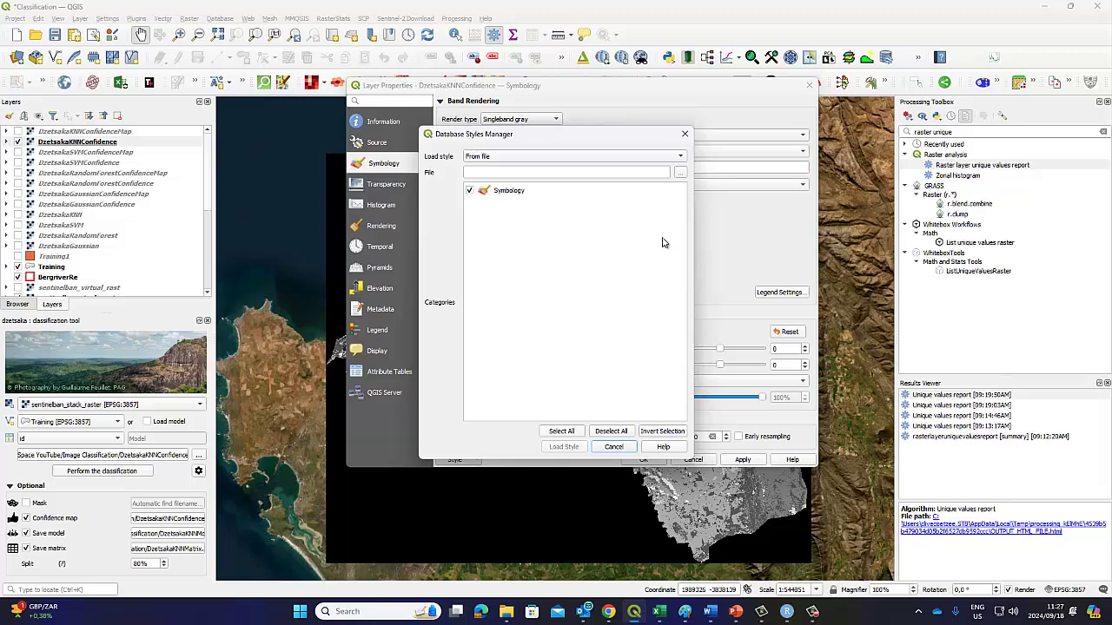
left_click(680, 172)
scroll(743, 354, "down", 5)
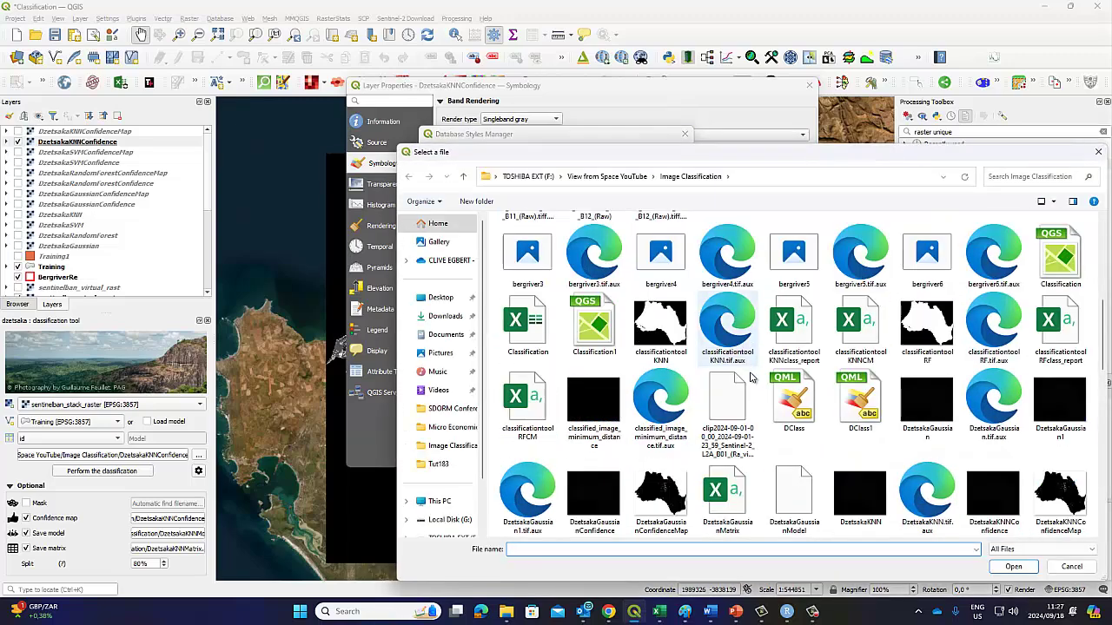
left_click(860, 401)
left_click(1013, 568)
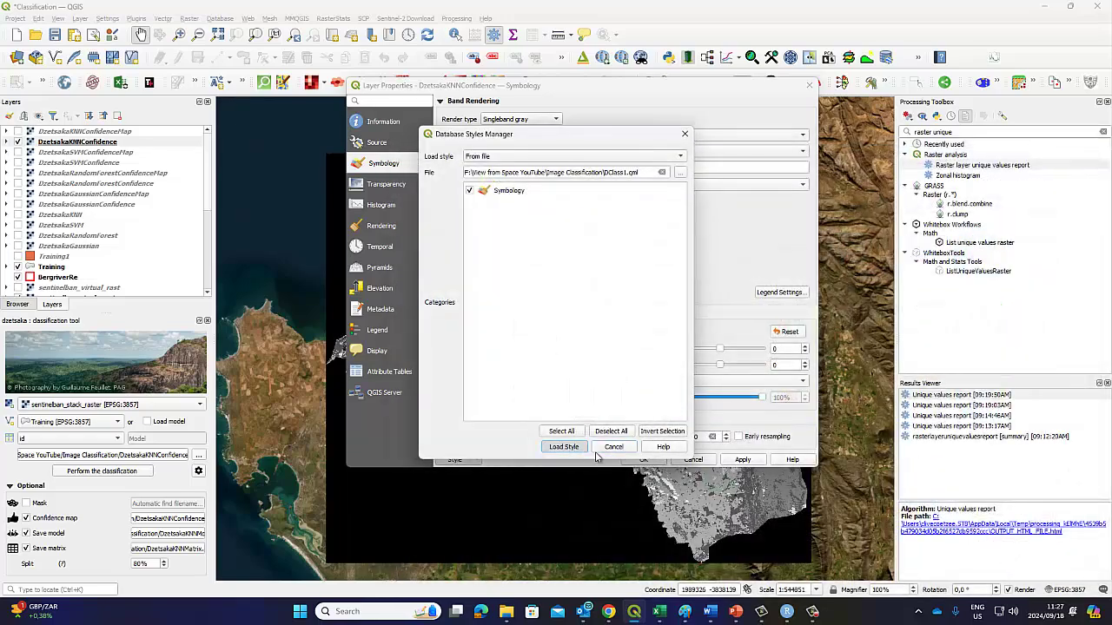
left_click(564, 447)
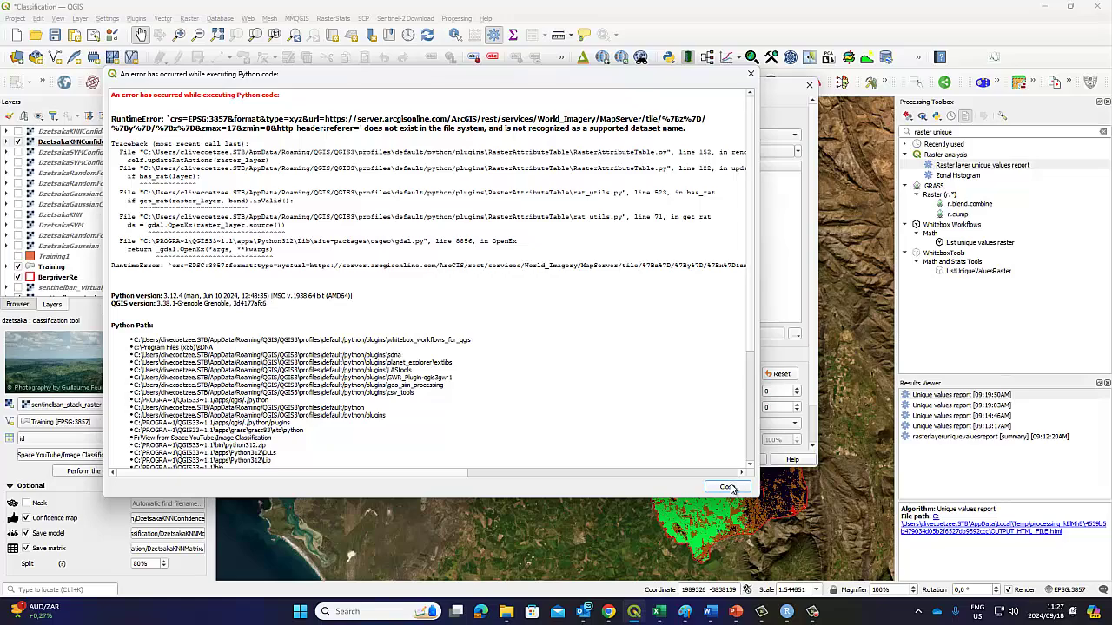
left_click(731, 488)
left_click(640, 458)
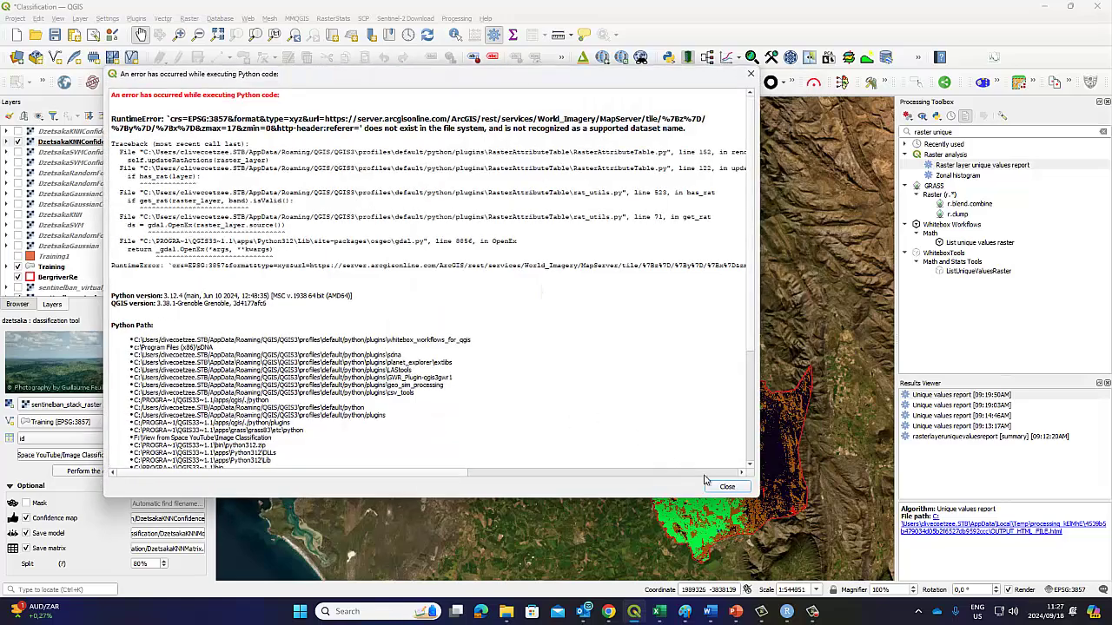
left_click(726, 486)
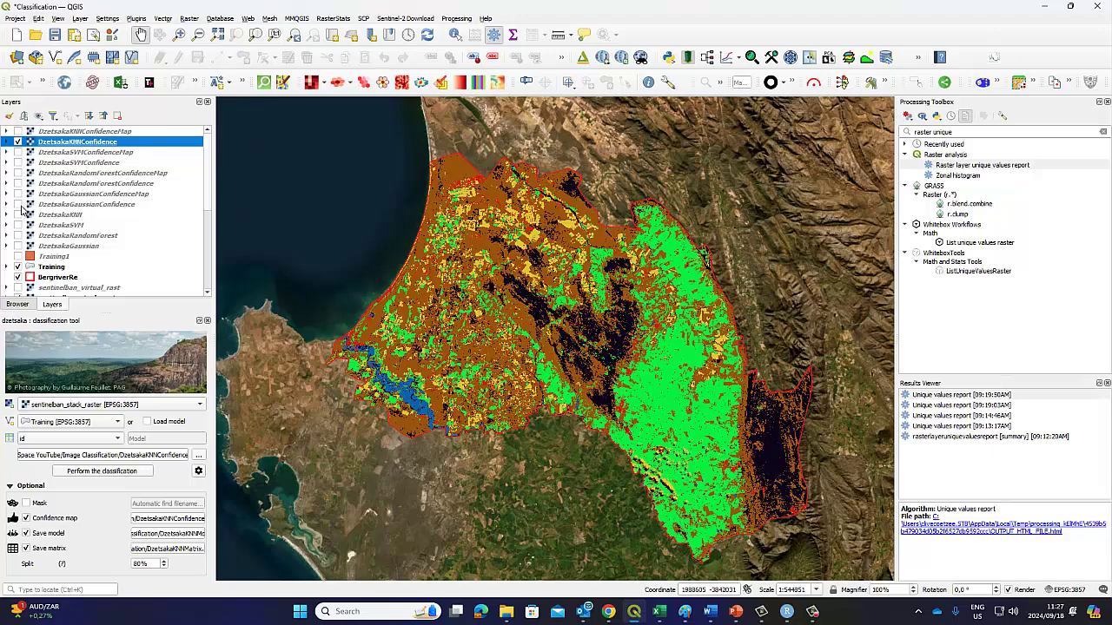
- Show DzetsakaKNN and toggle DzetsakaKNNConfidence on and off above it to compare the two classifications
left_click(18, 214)
left_click(18, 142)
left_click(18, 142)
left_click(18, 141)
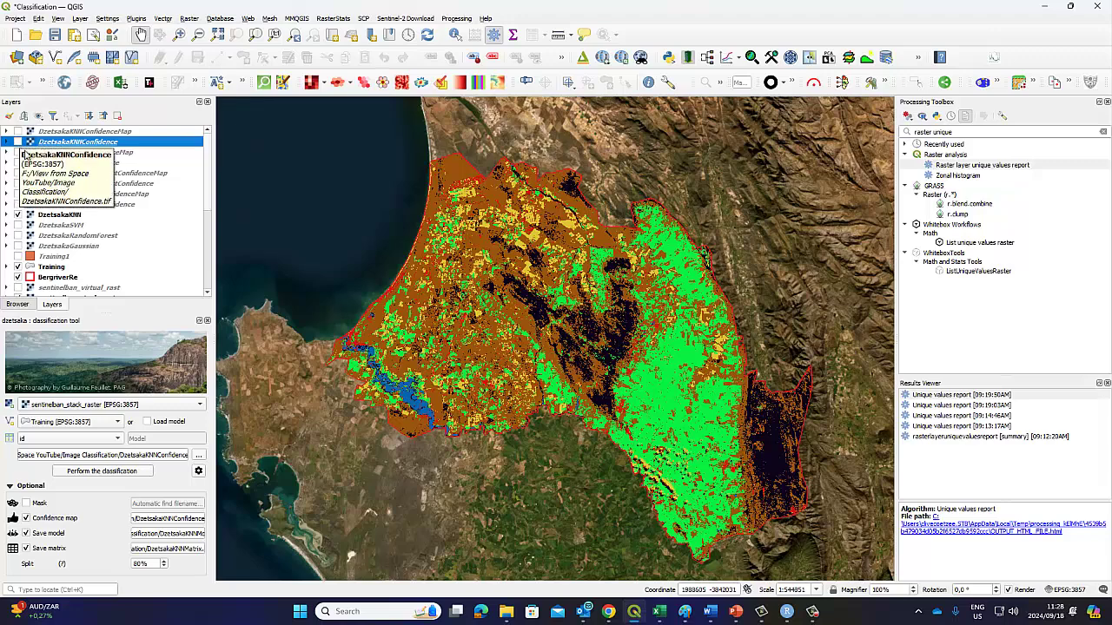
left_click(70, 217)
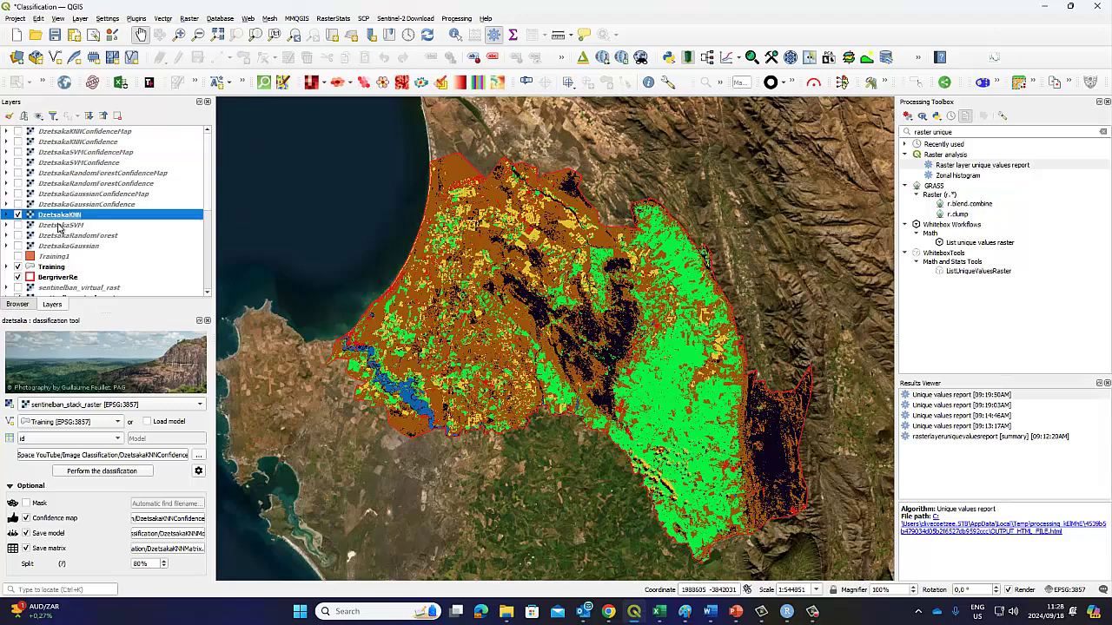
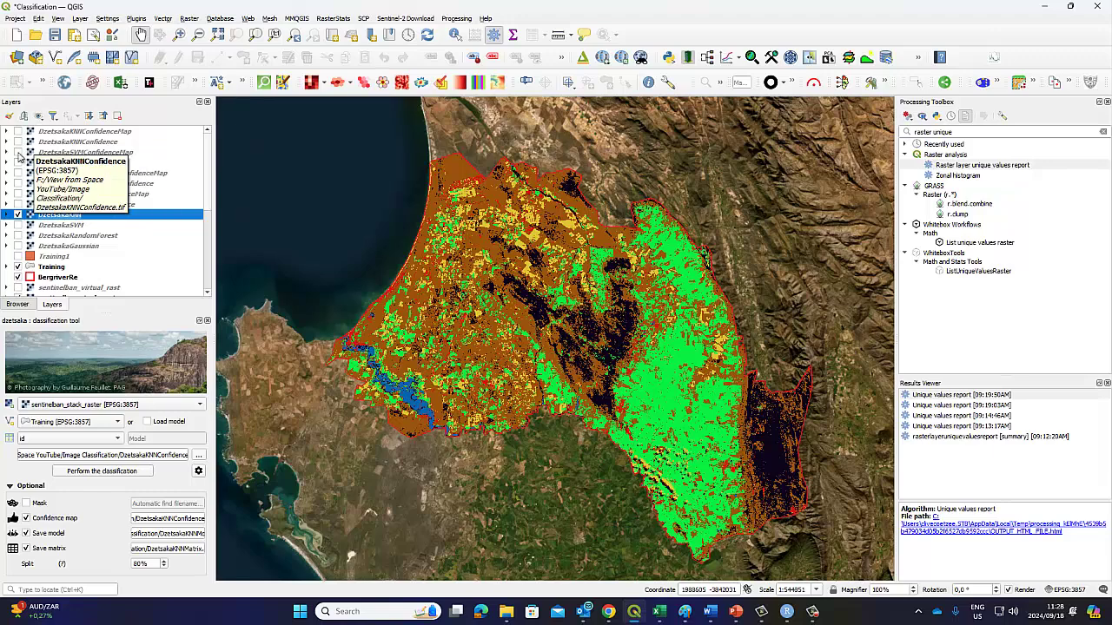
left_click(18, 142)
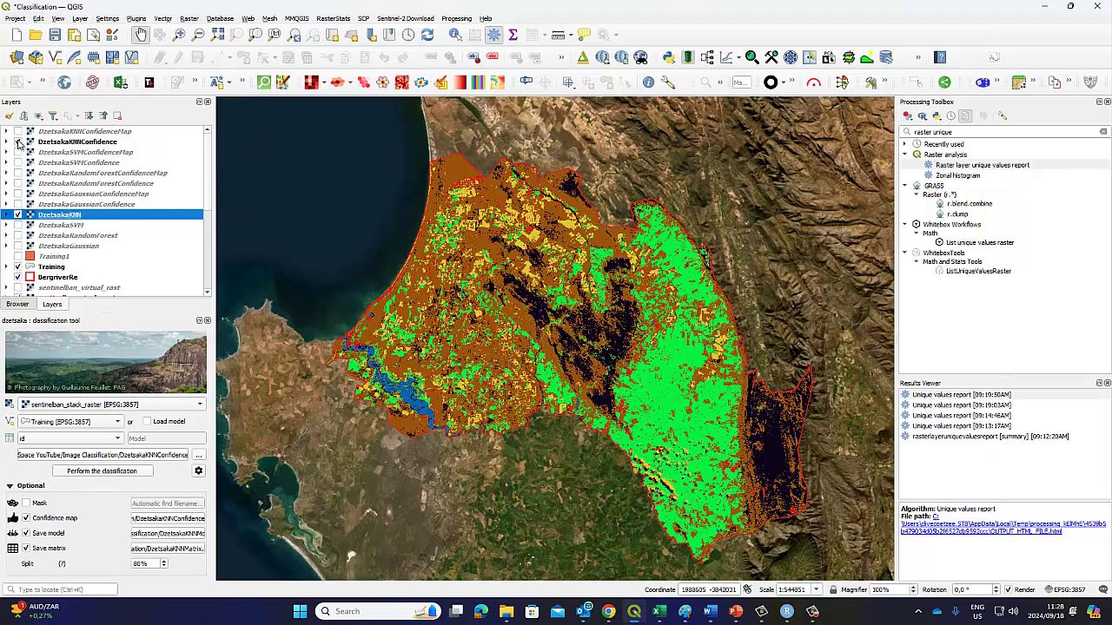
left_click(18, 143)
left_click(18, 143)
left_click(64, 143)
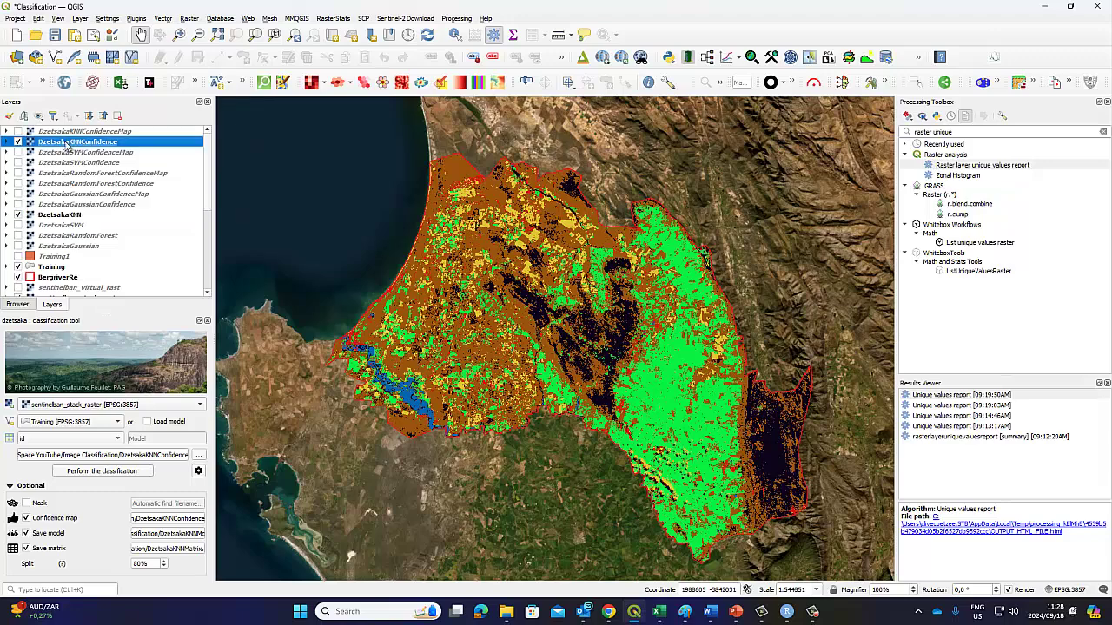
left_click(69, 216)
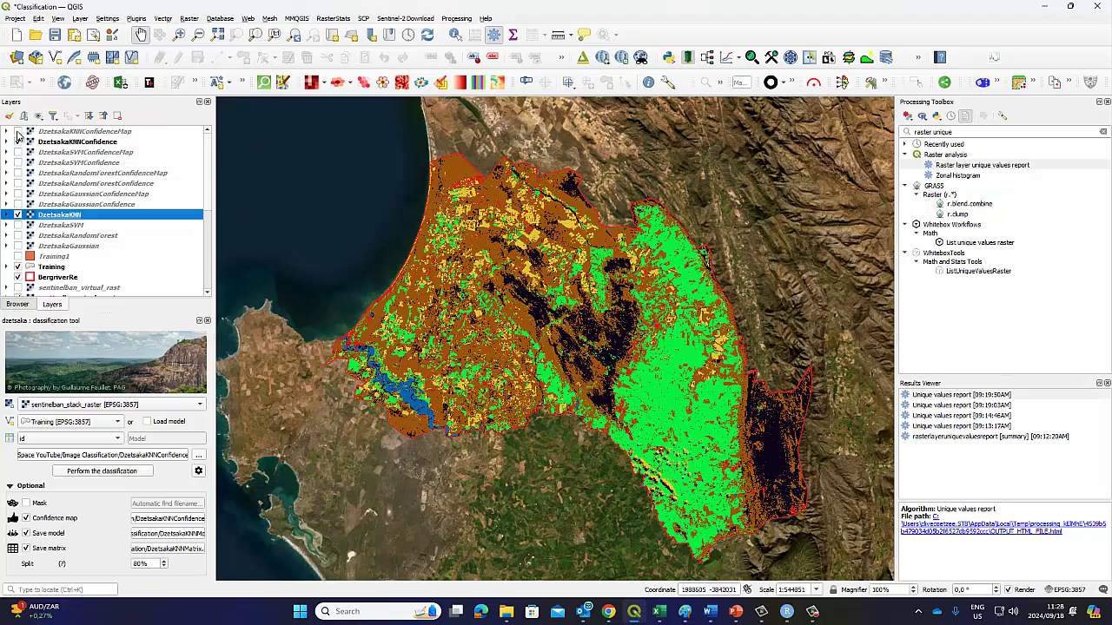
- Show DzetsakaKNNConfidenceMap, hide DzetsakaKNN and expand the confidence map's legend to read its colour ramp
left_click(18, 132)
left_click(17, 215)
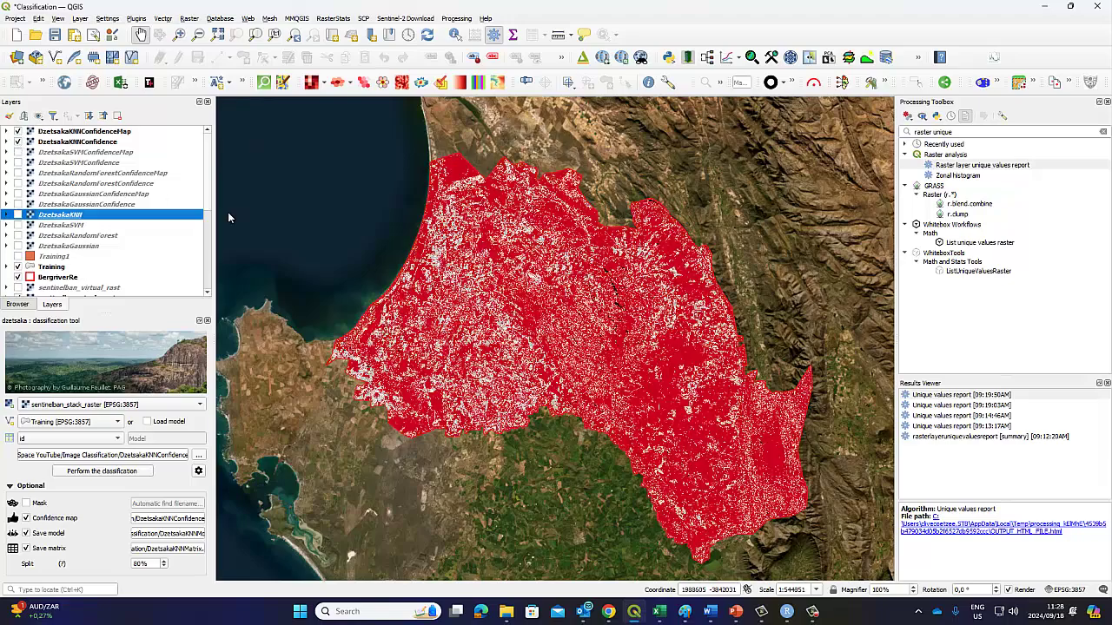
scroll(469, 260, "up", 3)
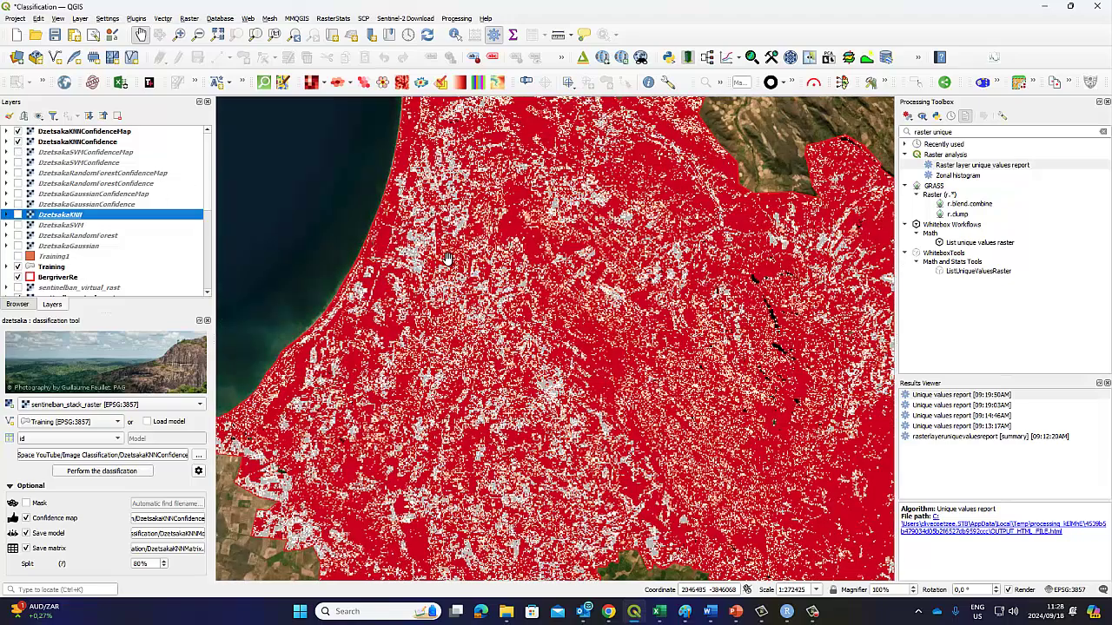
scroll(366, 212, "up", 1)
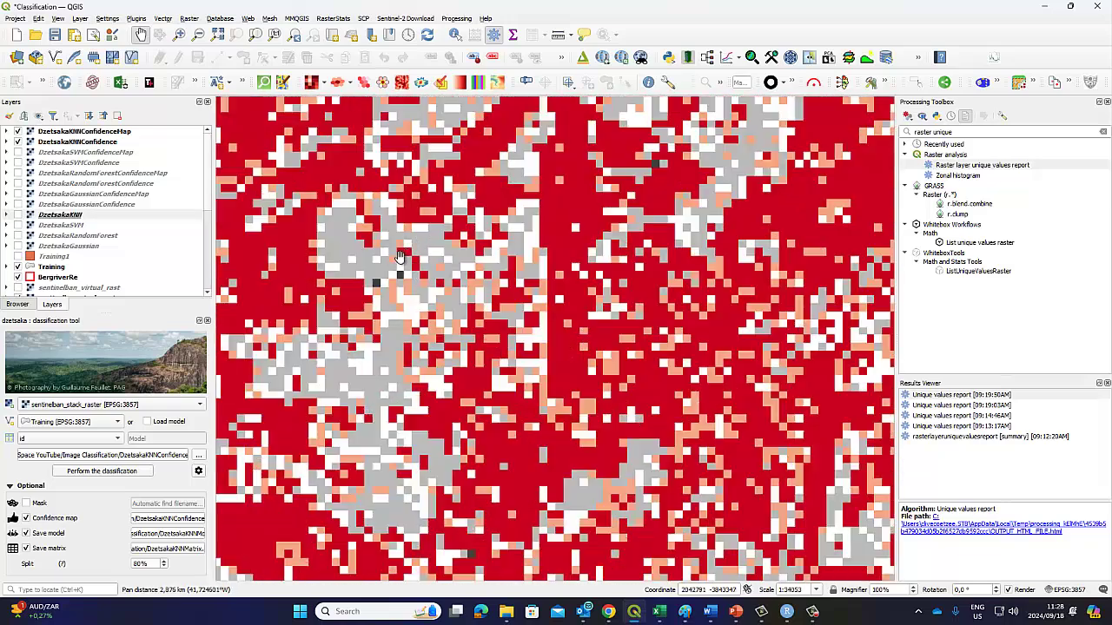
left_click_drag(374, 250, 441, 304)
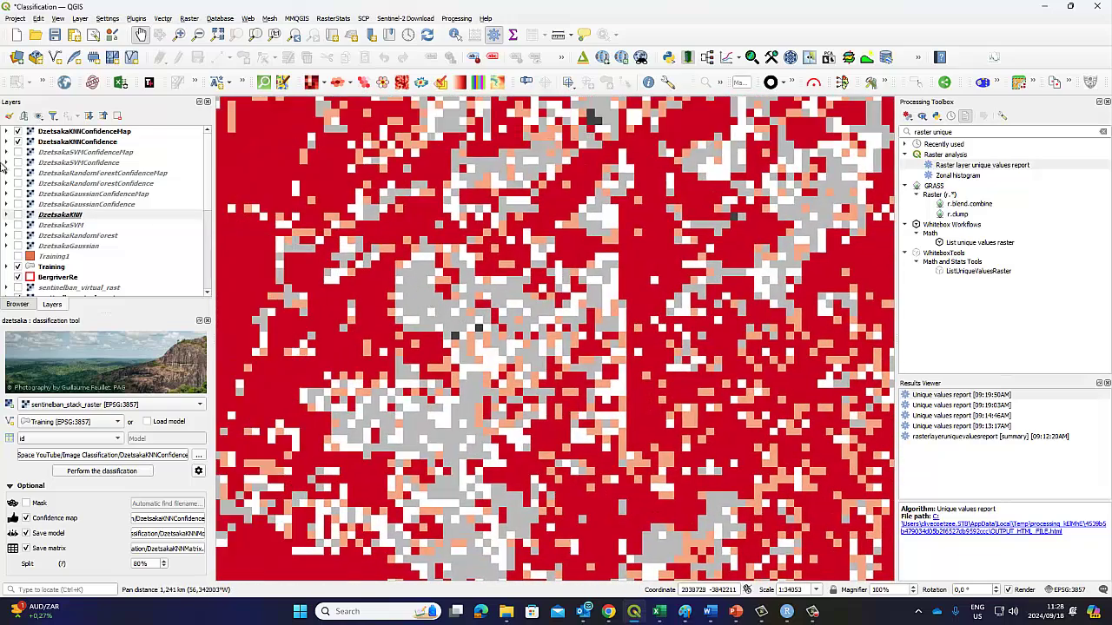
left_click(7, 131)
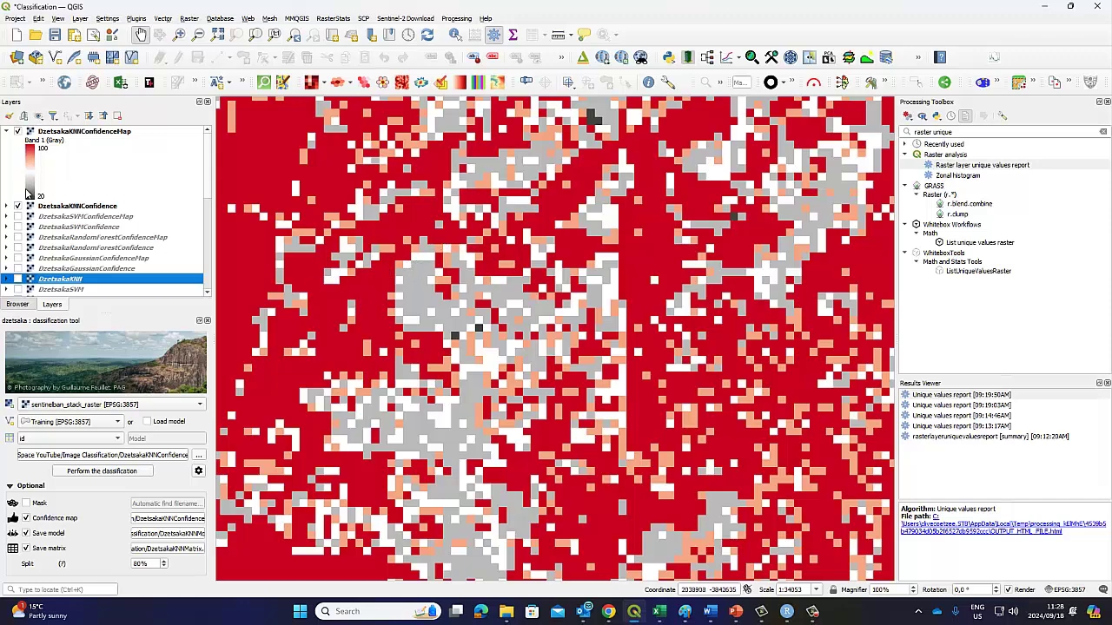
- Hide DzetsakaKNNConfidenceMap and DzetsakaKNNConfidence to inspect the satellite imagery underneath
left_click(18, 132)
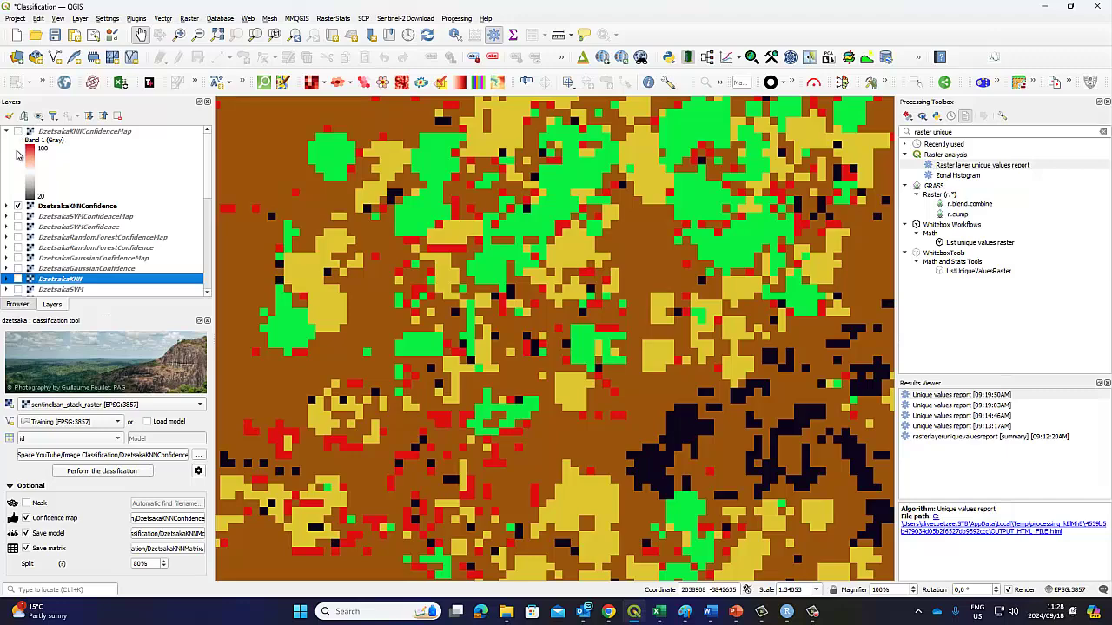
left_click(19, 206)
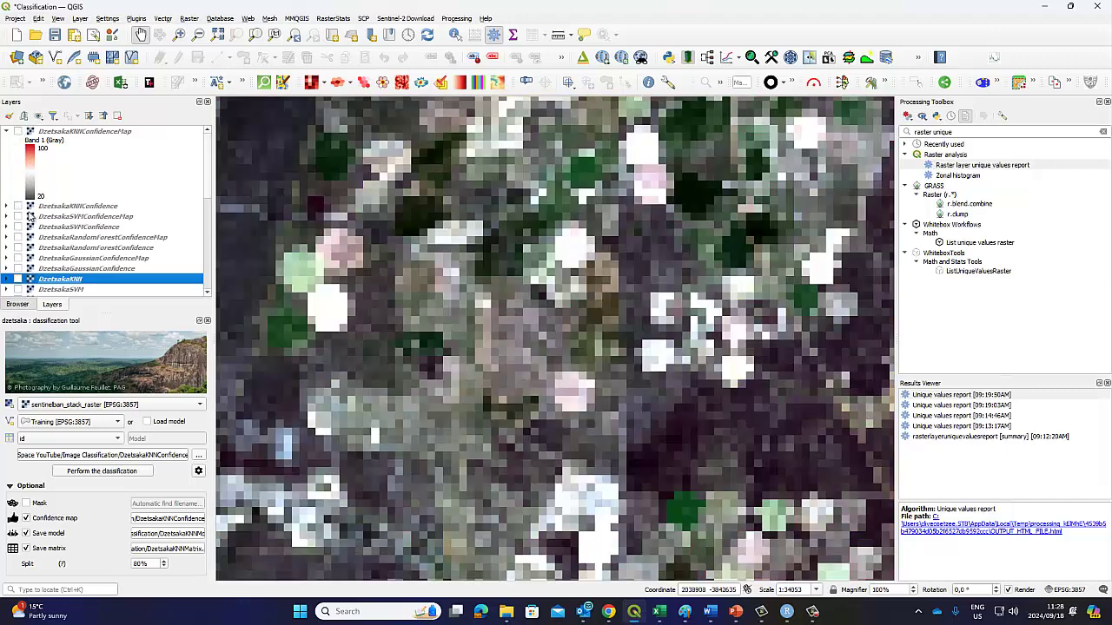
scroll(491, 277, "down", 2)
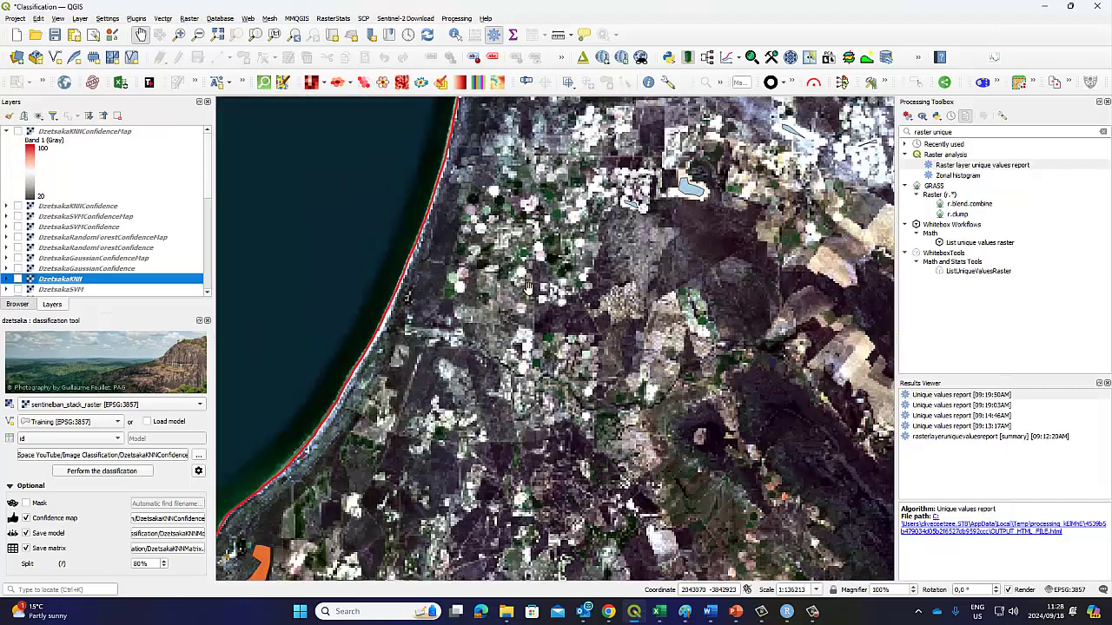
scroll(565, 298, "down", 1)
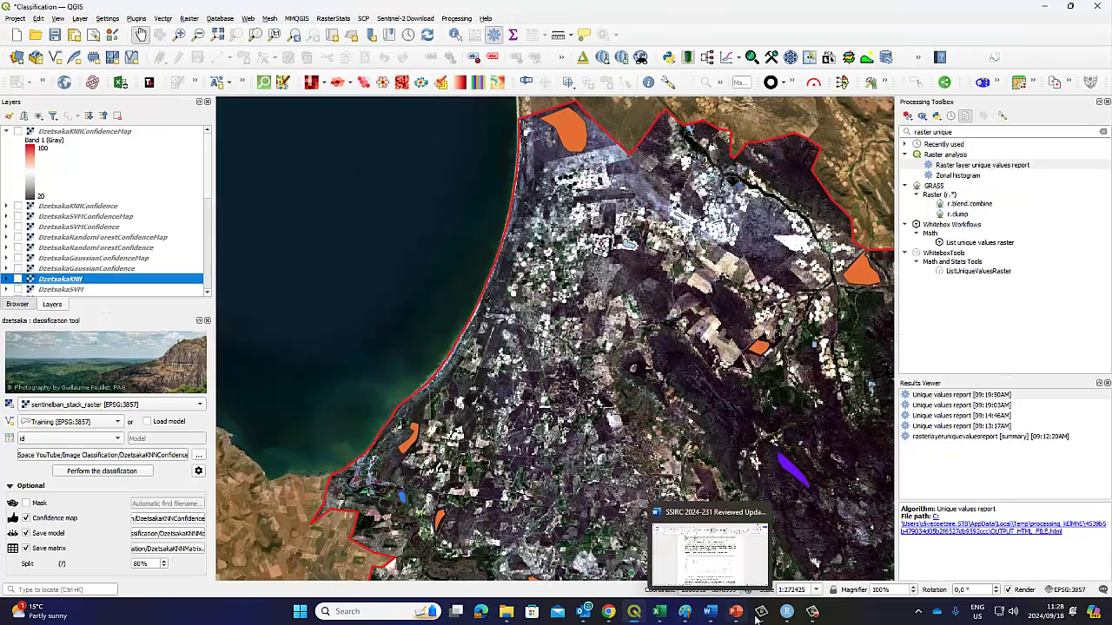
mouse_move(773, 619)
left_click(812, 613)
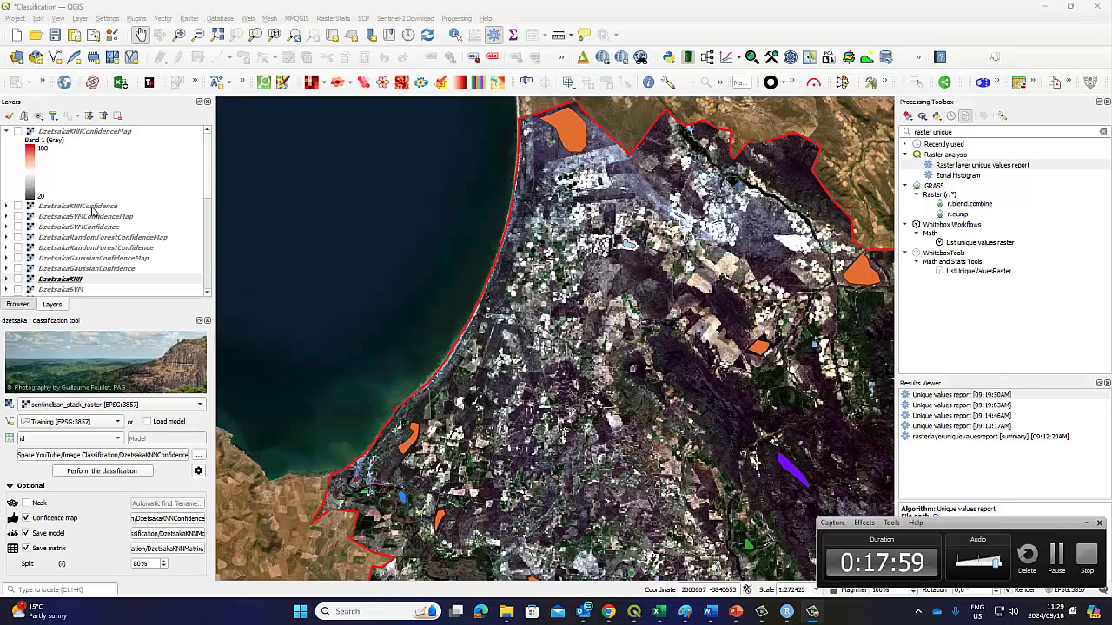
- Show DzetsakaKNNConfidenceMap and DzetsakaKNNConfidence over the farmland containing the green training polygons
left_click(39, 133)
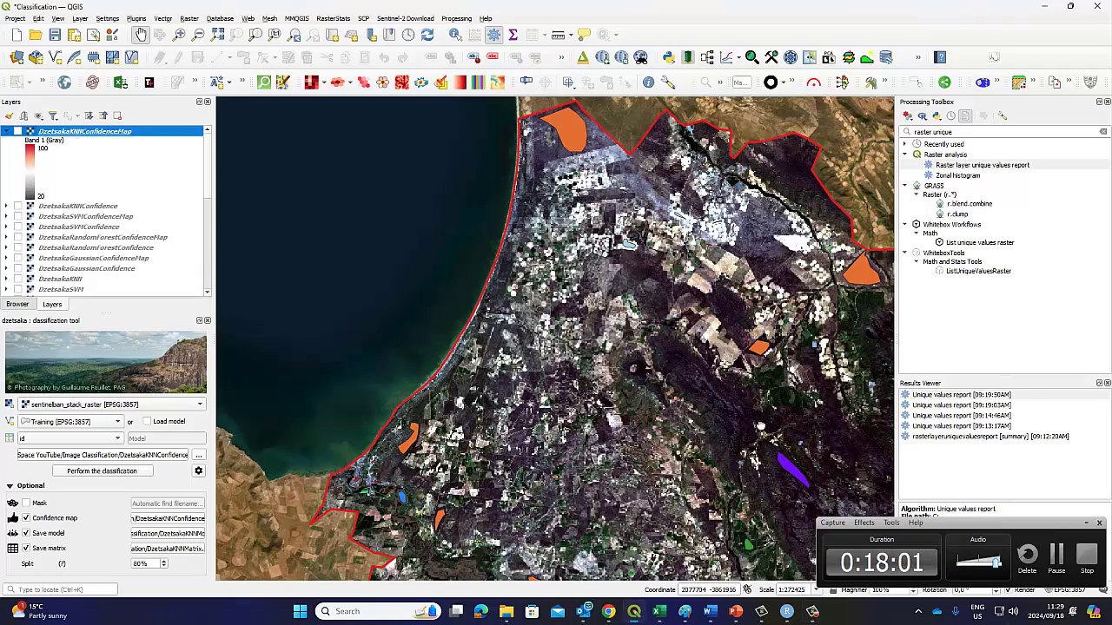
left_click_drag(761, 427, 363, 236)
scroll(673, 357, "up", 5)
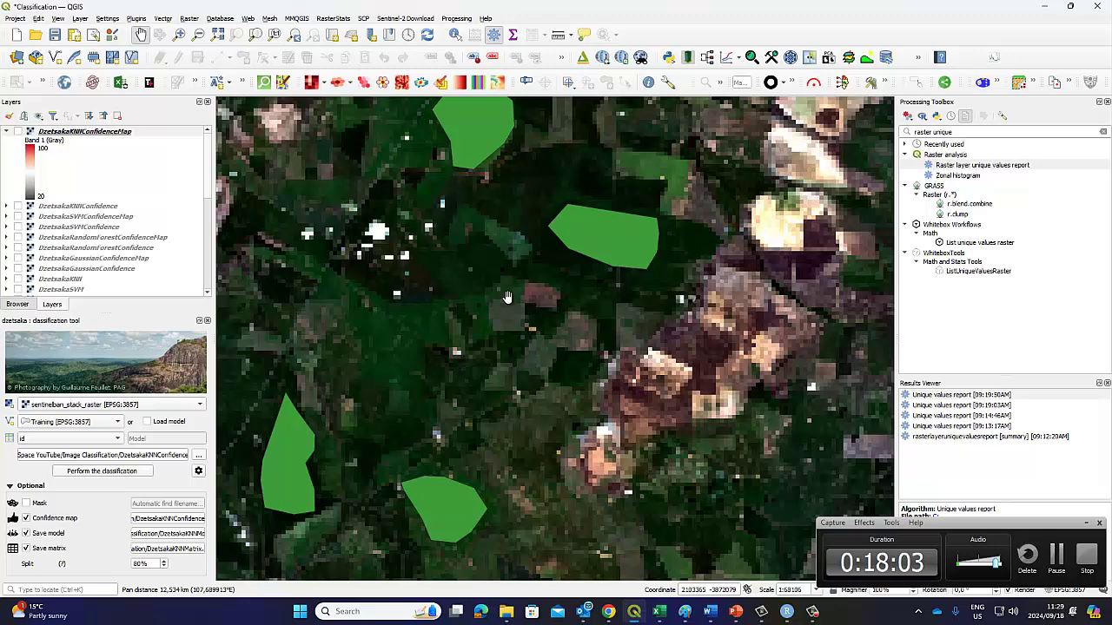
left_click(17, 131)
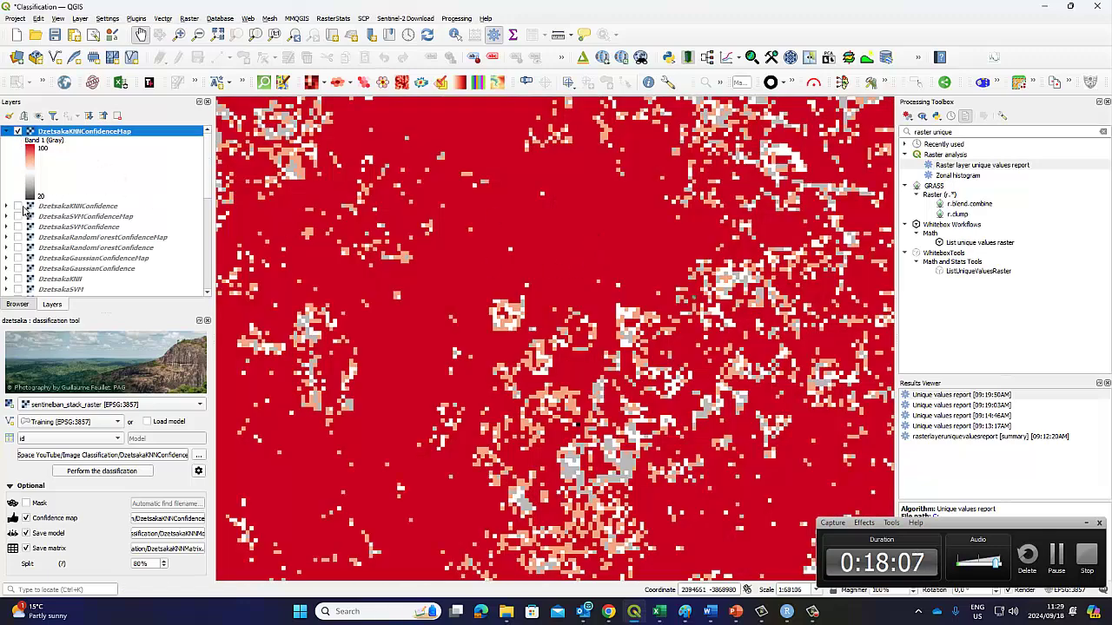
left_click(18, 206)
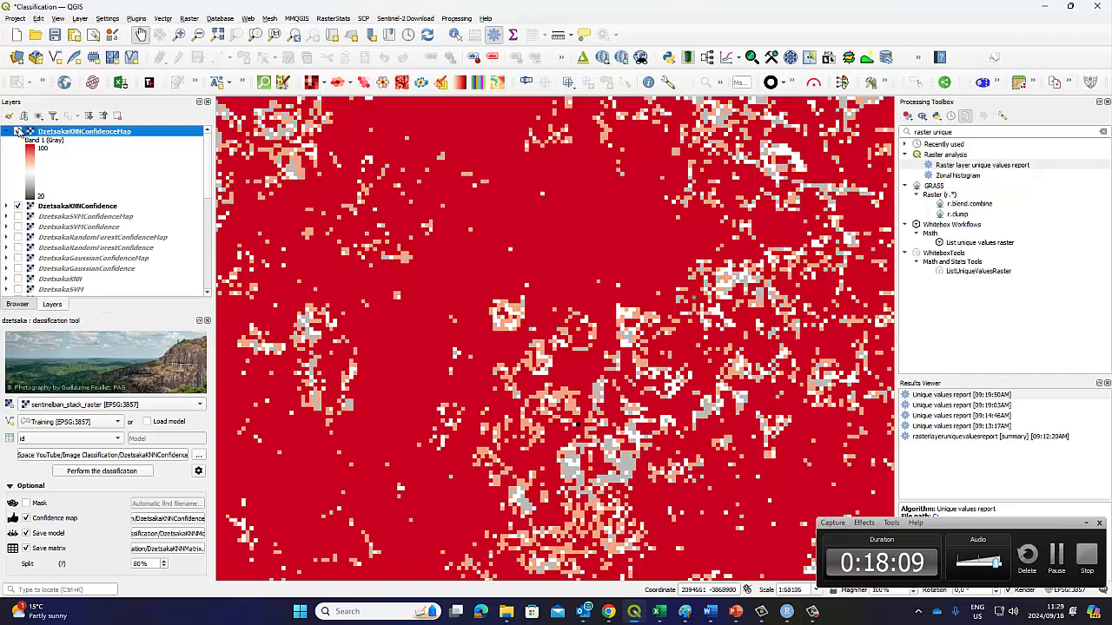
- Toggle DzetsakaKNNConfidenceMap to compare it with DzetsakaKNNConfidence, and with the imagery once that classification is hidden
left_click(18, 131)
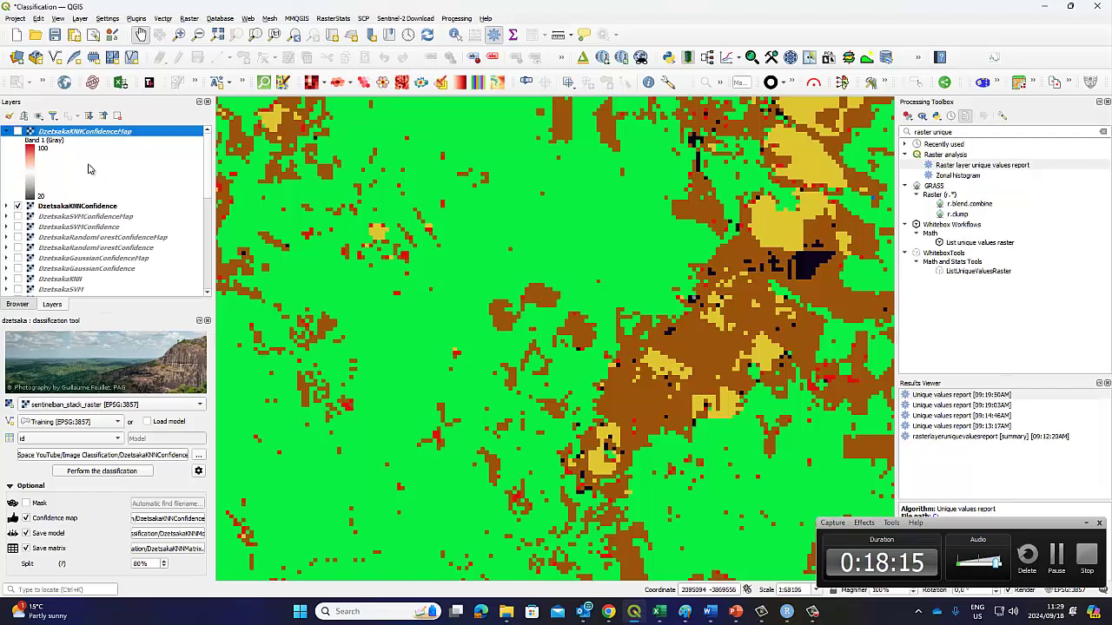
left_click(17, 132)
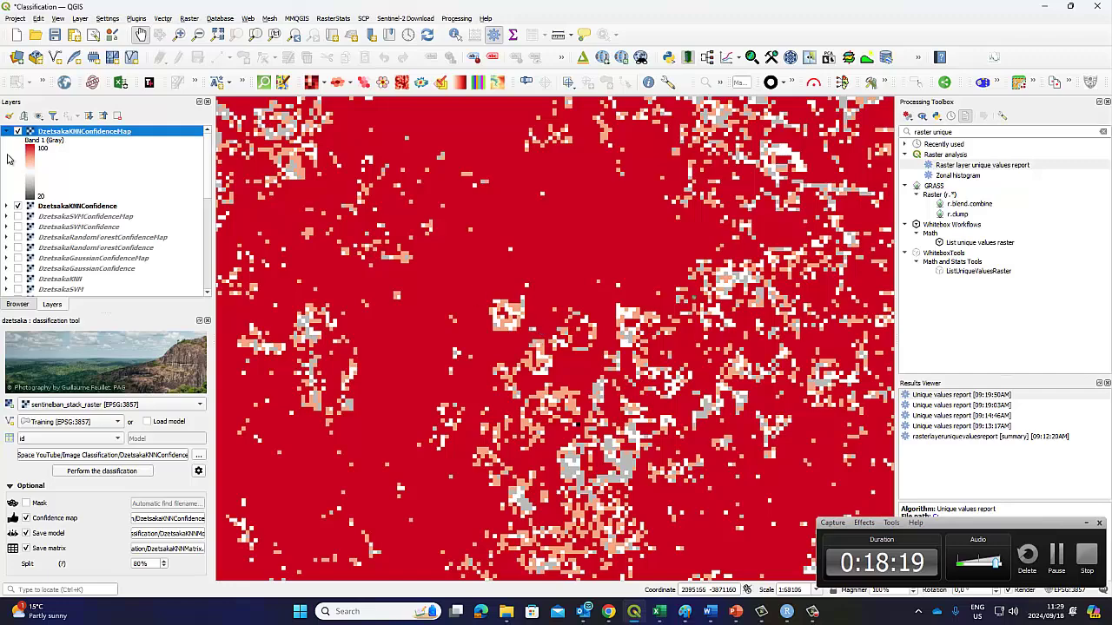
left_click(17, 131)
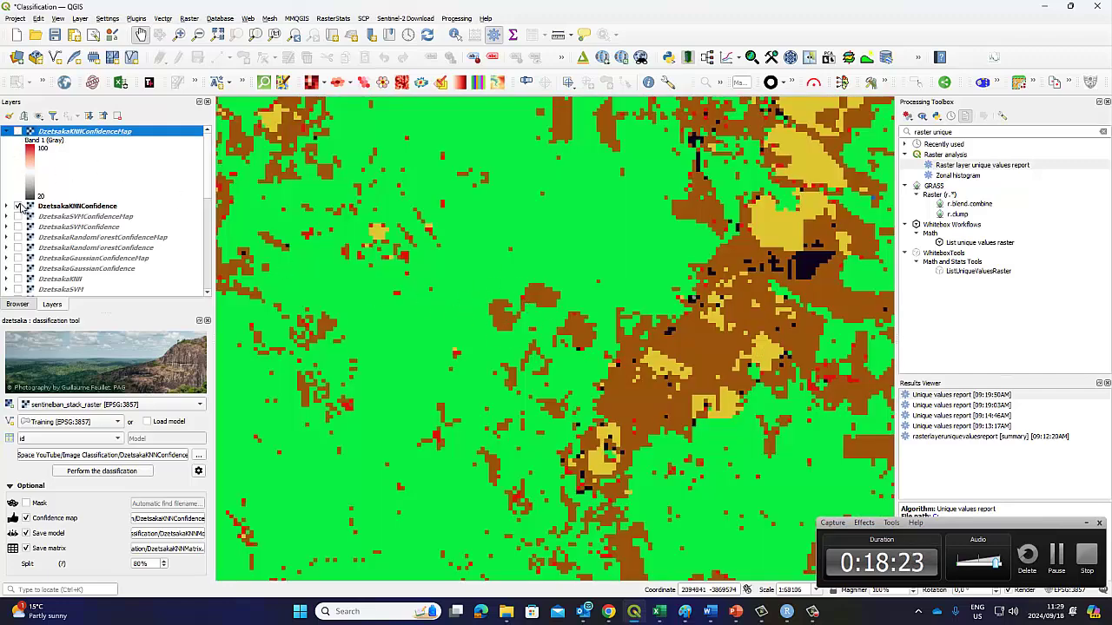
left_click(18, 206)
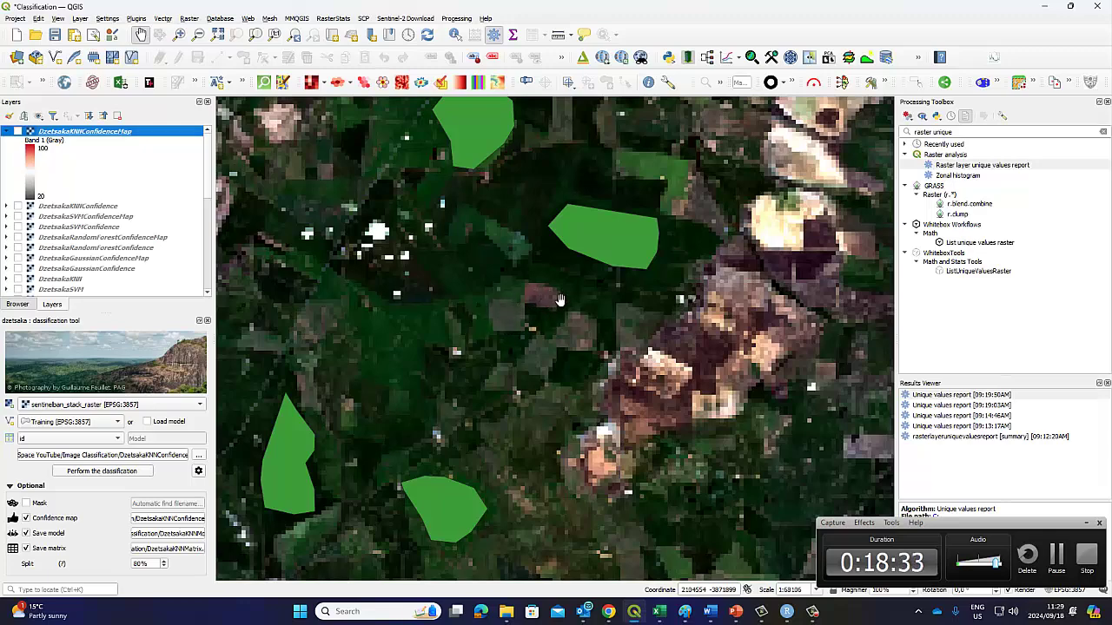
left_click(17, 132)
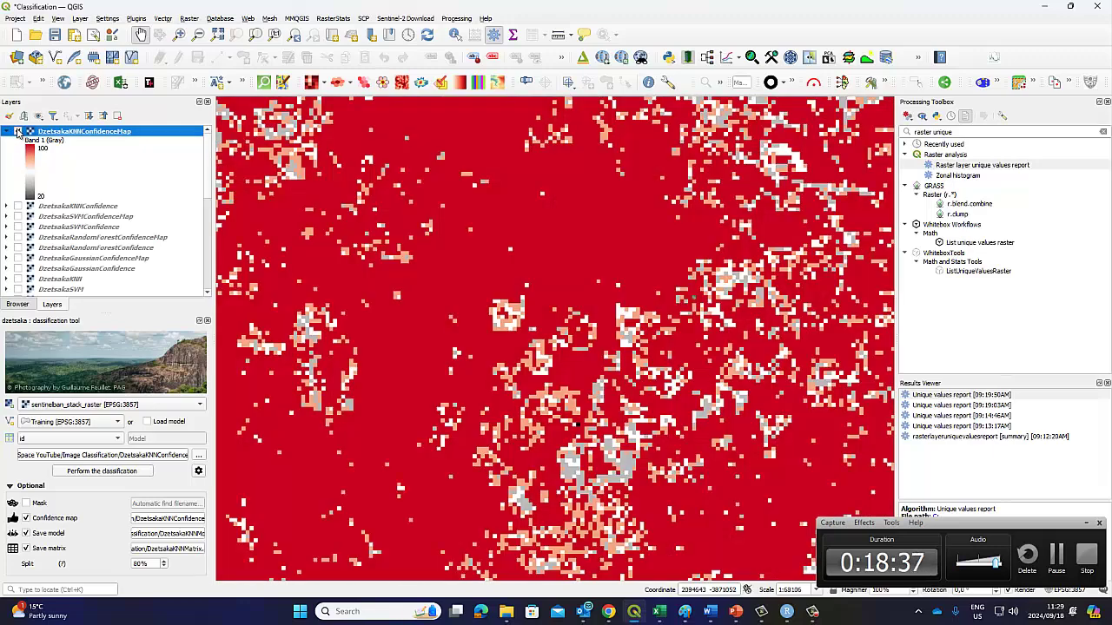
left_click(17, 132)
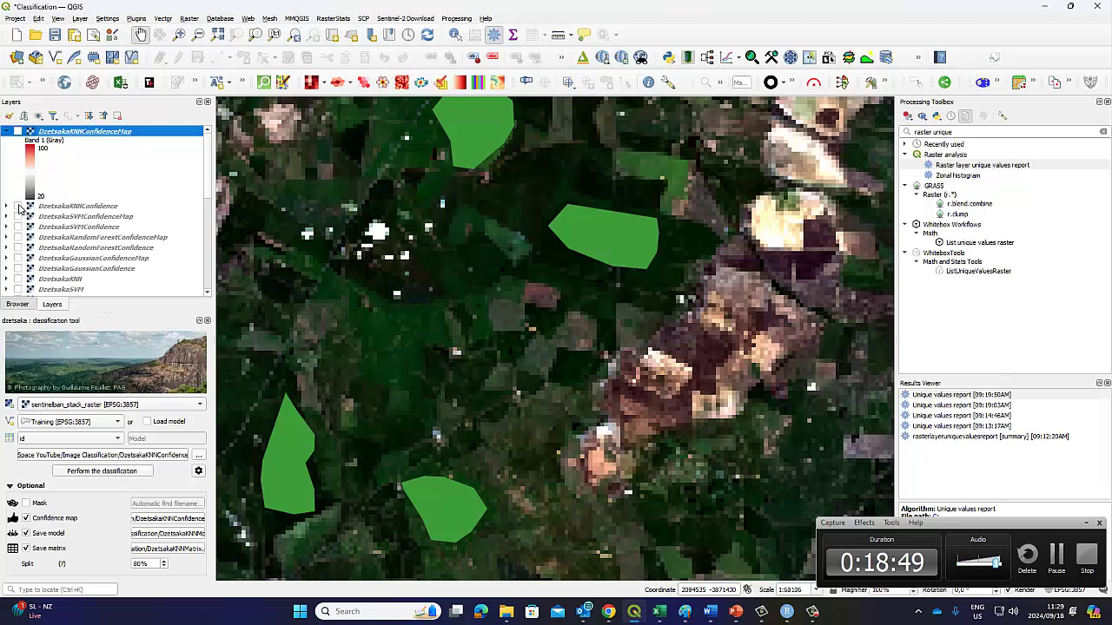
- Toggle sentinelban_stack_raster off and on to compare its imagery with the satellite basemap, leaving it shown
scroll(19, 208, "down", 3)
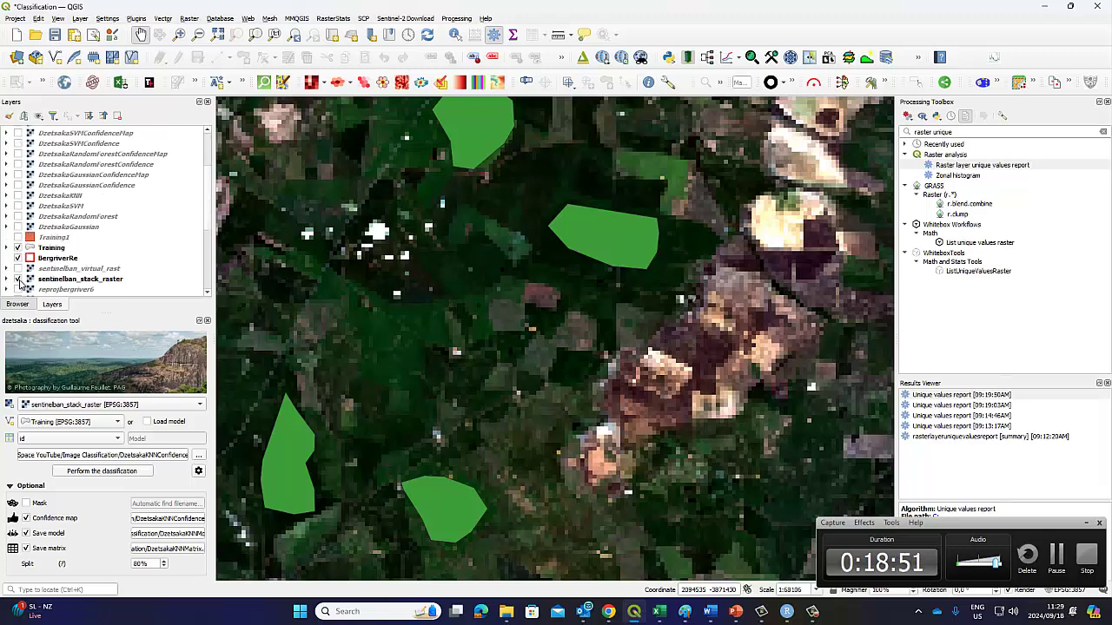
left_click(19, 279)
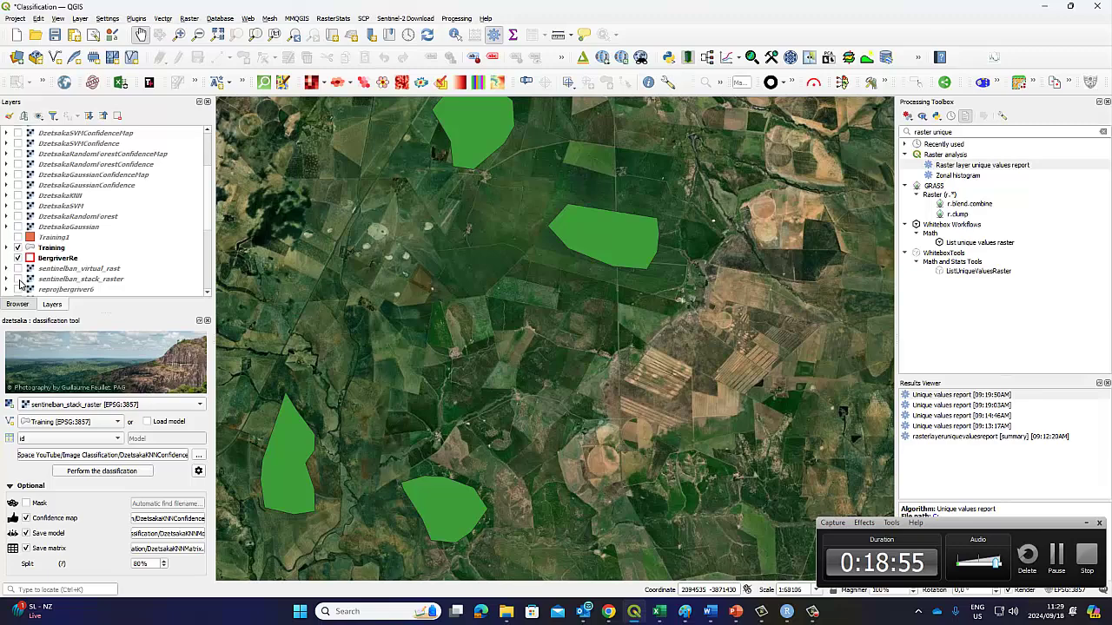
left_click(19, 279)
left_click(18, 279)
left_click(18, 278)
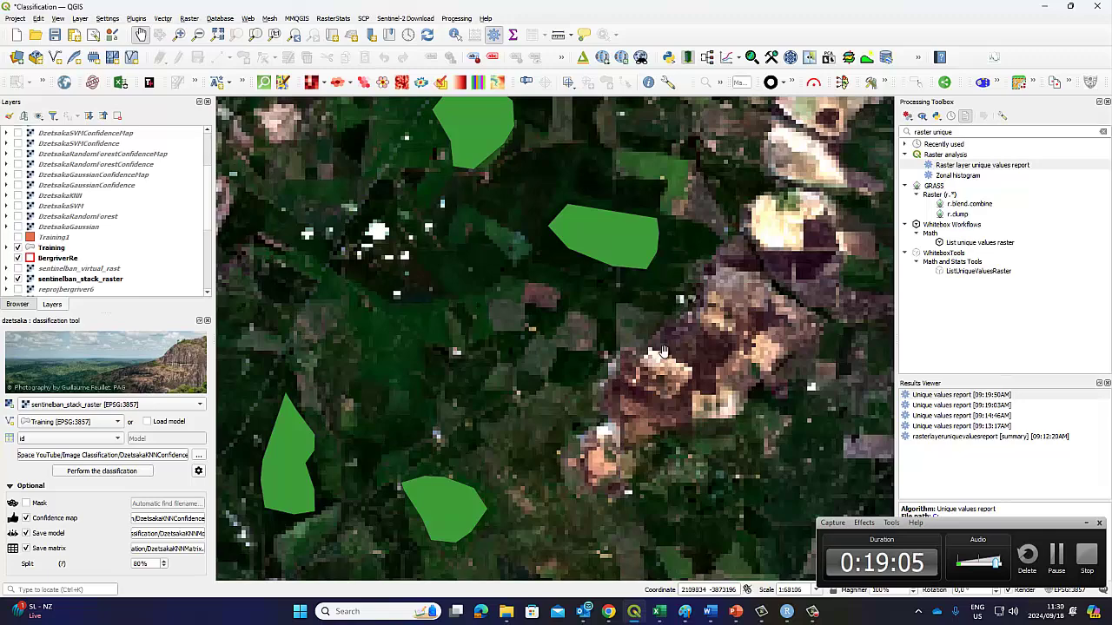
- Toggle DzetsakaKNNConfidenceMap over the Sentinel imagery, leave it shown and collapse its legend
scroll(28, 165, "up", 3)
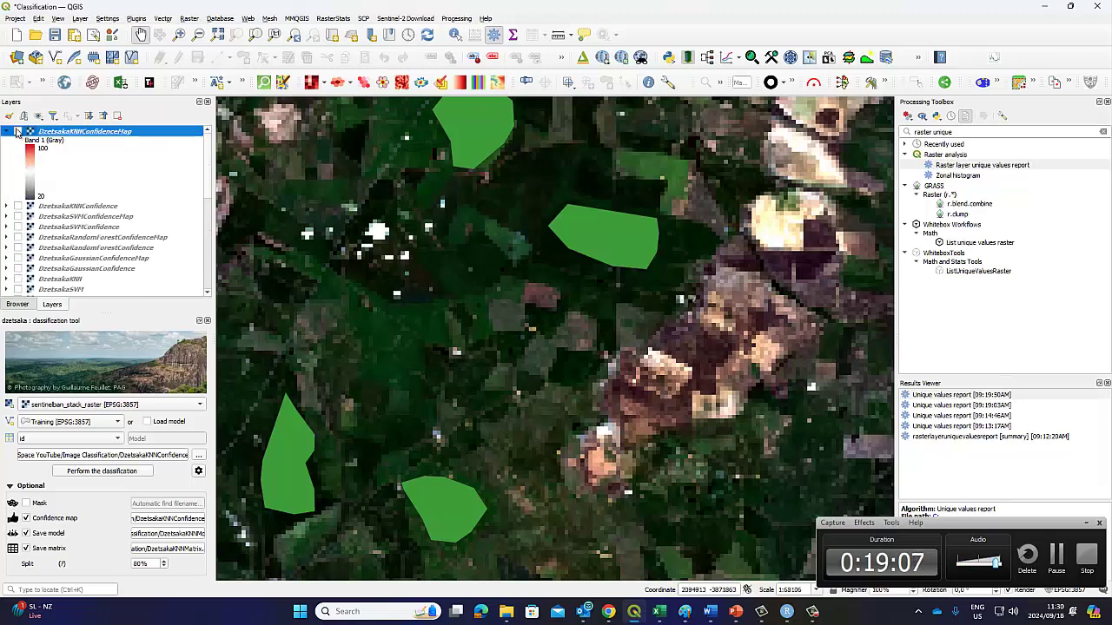
left_click(18, 132)
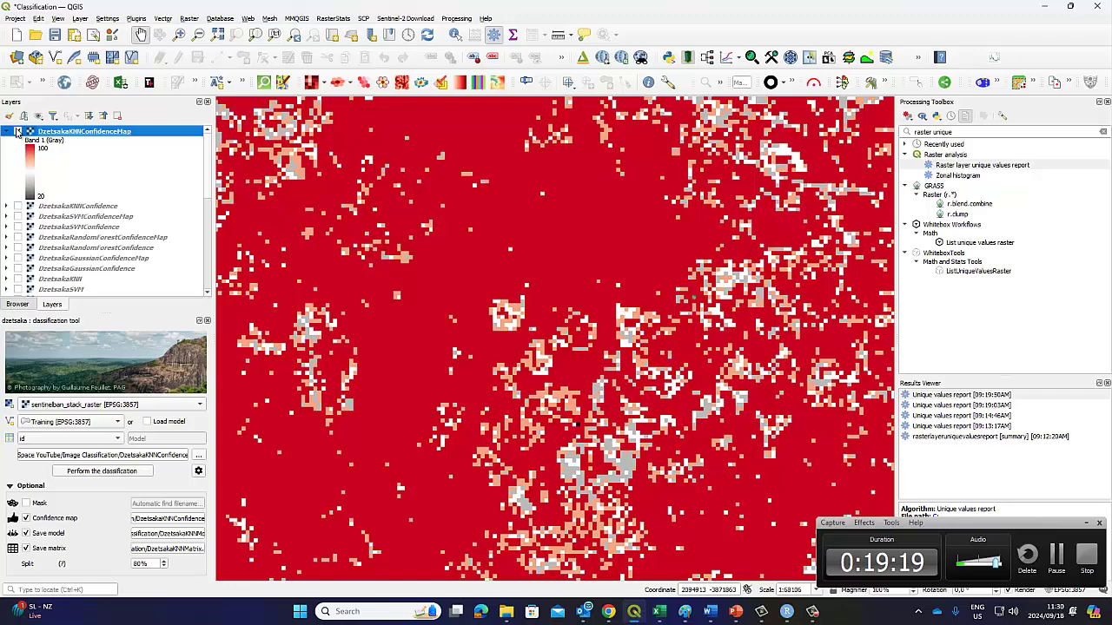
left_click(17, 131)
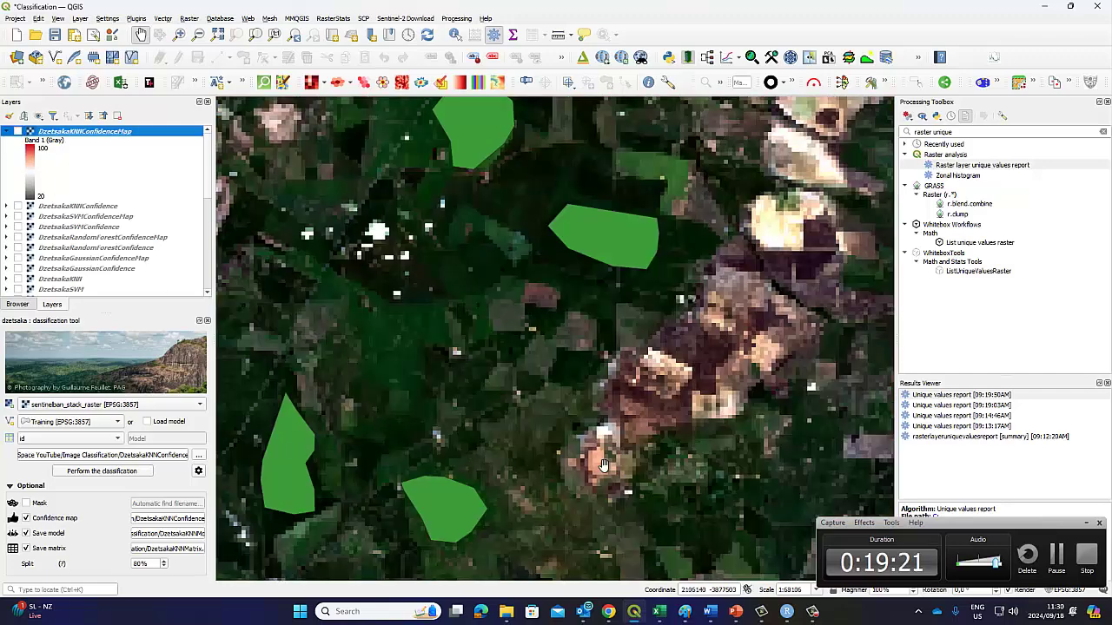
left_click(17, 131)
left_click(6, 131)
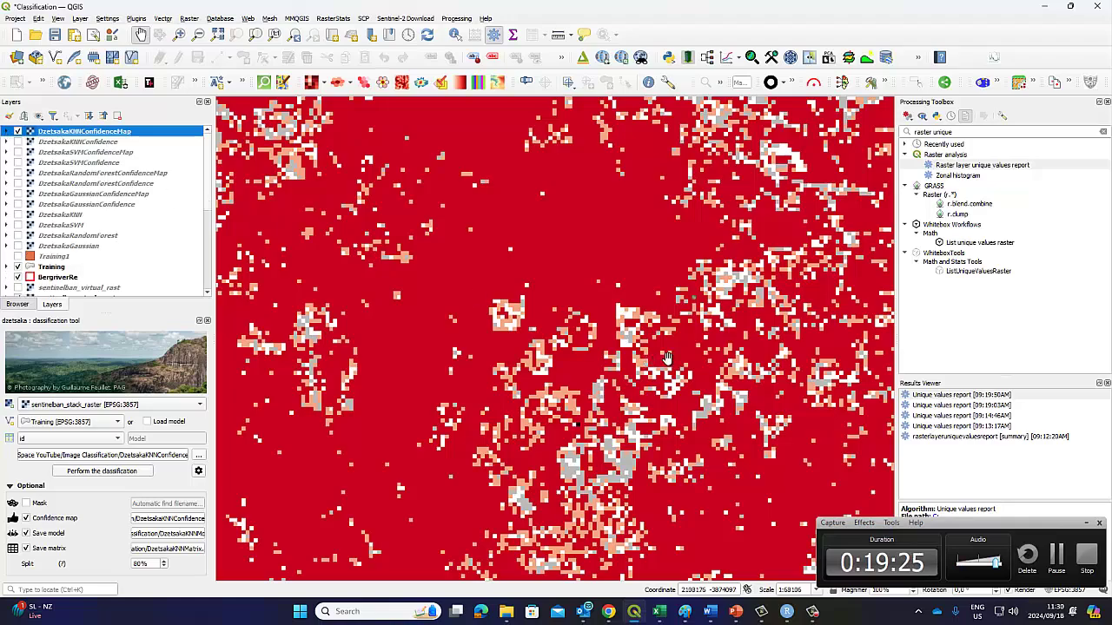
- Examine the high- and low-confidence areas of DzetsakaKNNConfidenceMap around the training area and along the study area's boundary
left_click_drag(295, 144, 482, 285)
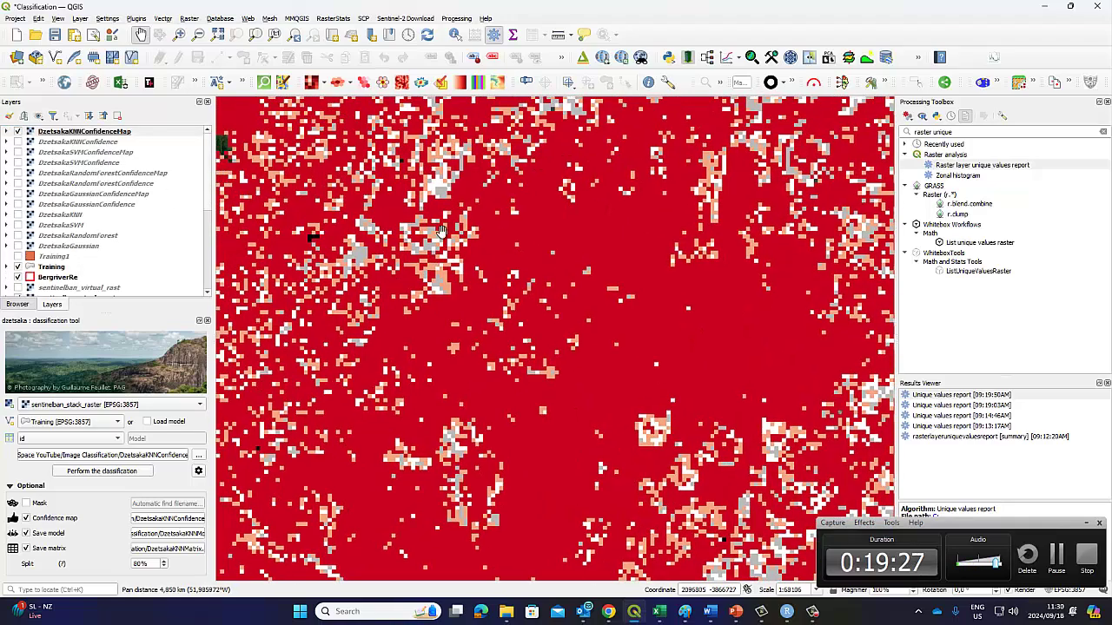
left_click_drag(442, 233, 515, 325)
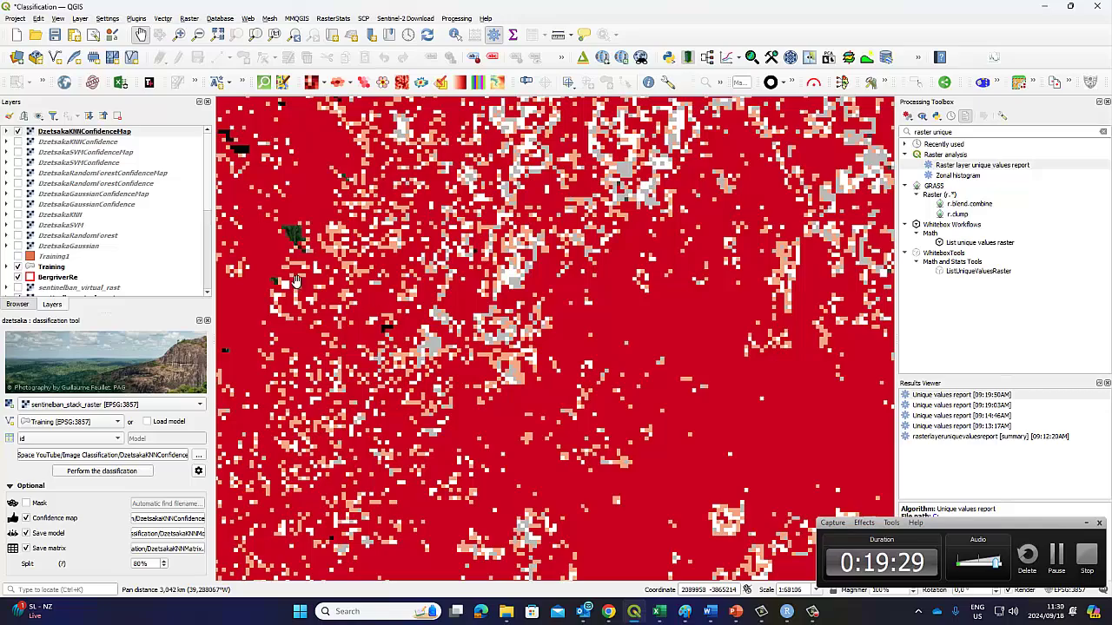
left_click_drag(350, 379, 483, 211)
left_click_drag(447, 404, 535, 274)
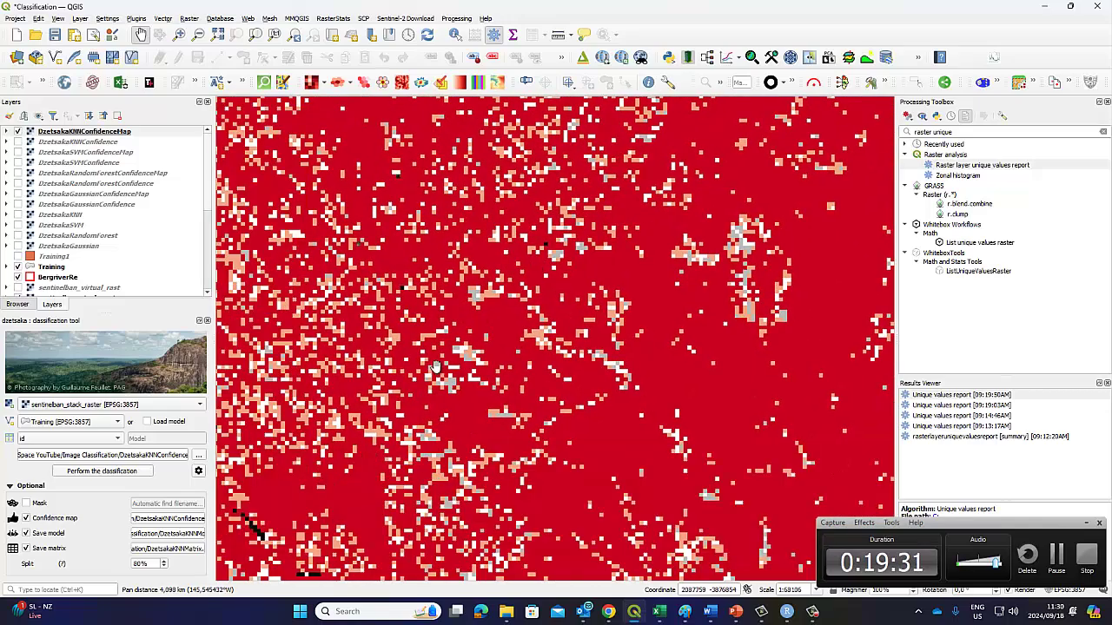
left_click_drag(460, 345, 500, 287)
left_click_drag(491, 355, 552, 290)
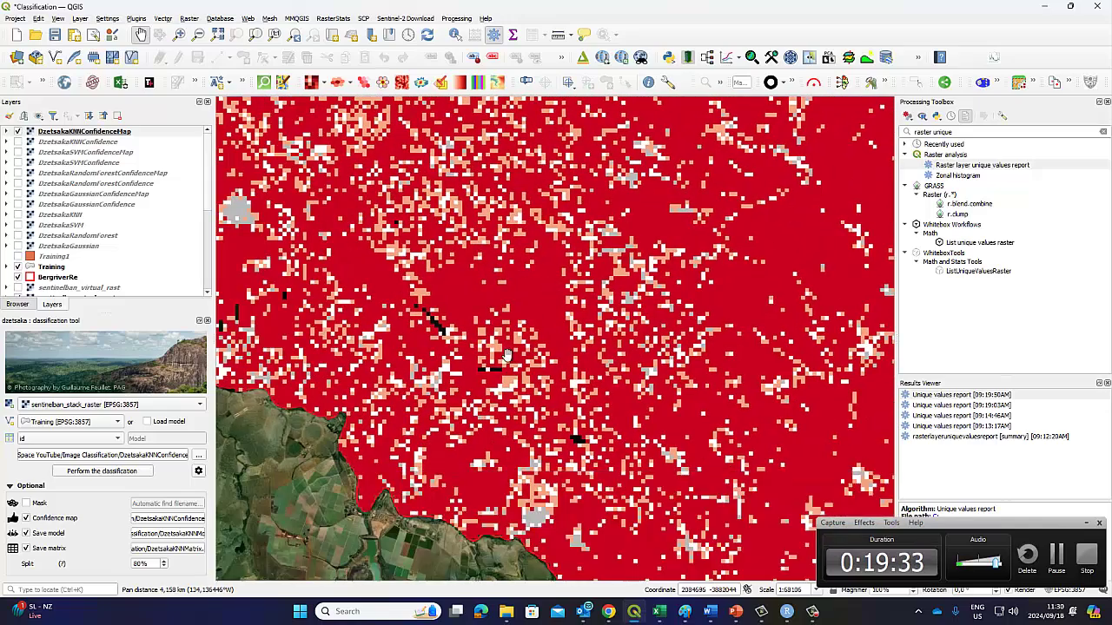
left_click_drag(463, 412, 400, 266)
left_click_drag(568, 397, 381, 256)
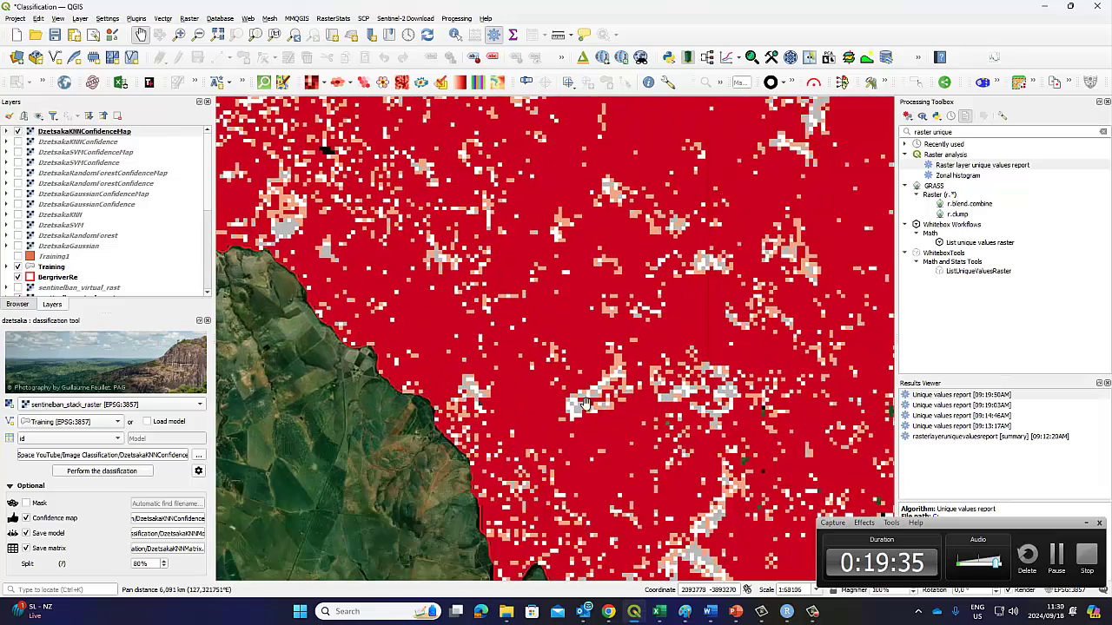
left_click_drag(643, 435, 488, 257)
left_click_drag(573, 375, 461, 270)
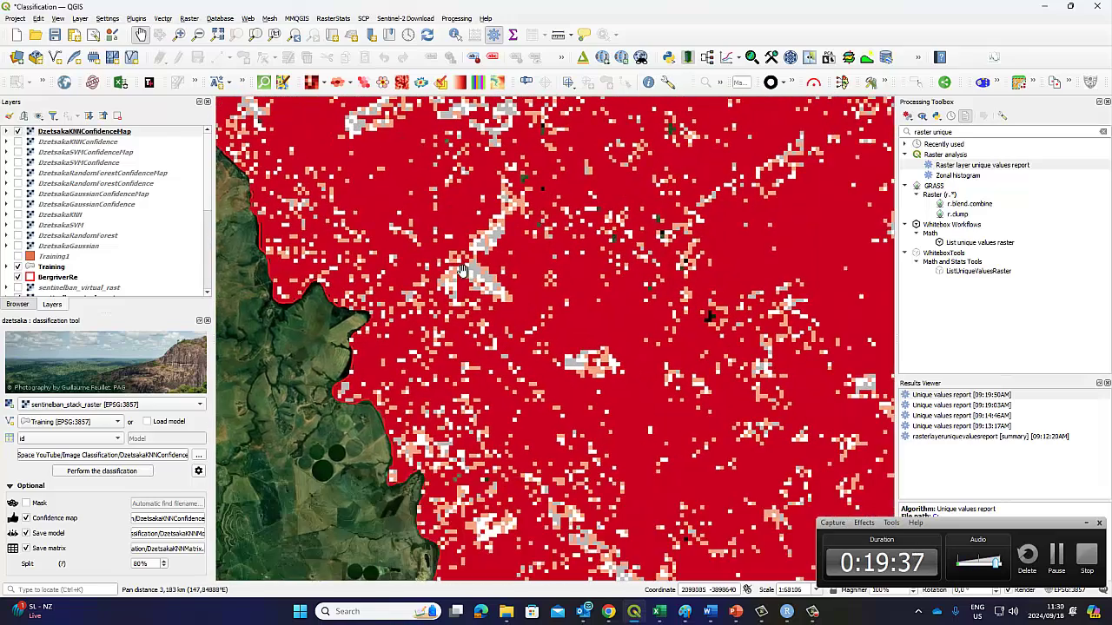
left_click_drag(604, 544, 473, 276)
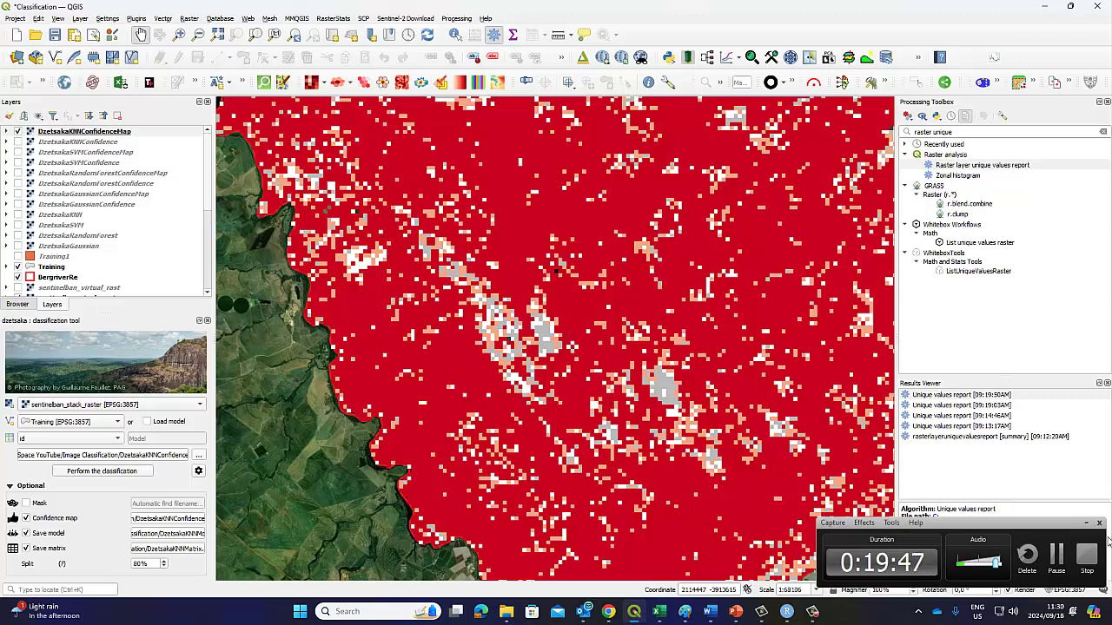
left_click(1086, 525)
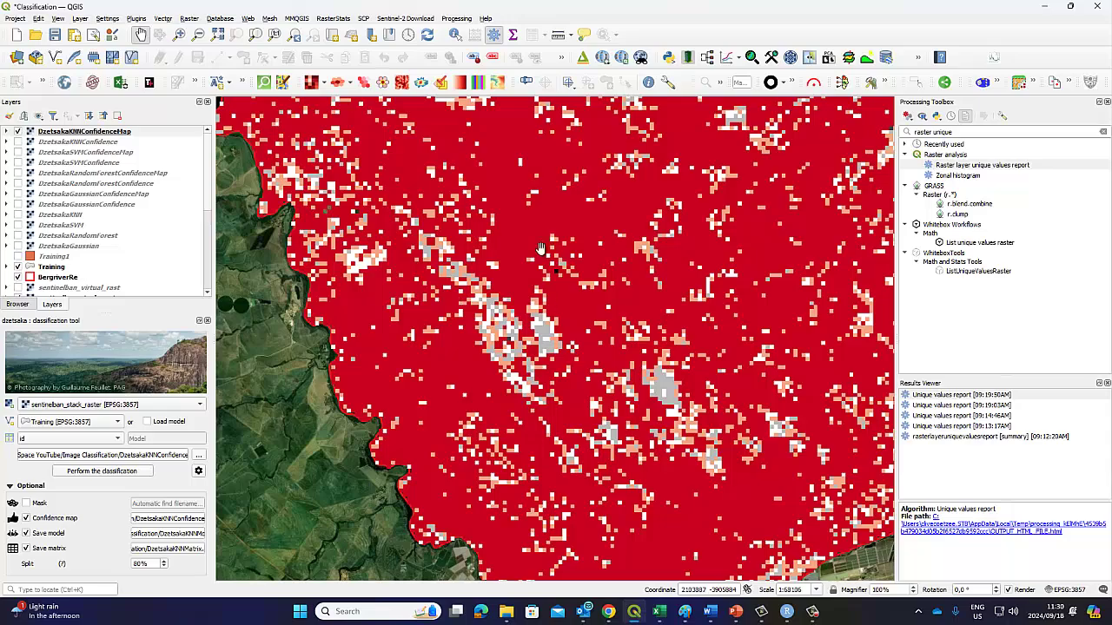
- Examine the high- and low-confidence areas of DzetsakaKNNConfidenceMap from the study area's southern tip across to the coastal river mouth
scroll(702, 233, "down", 2)
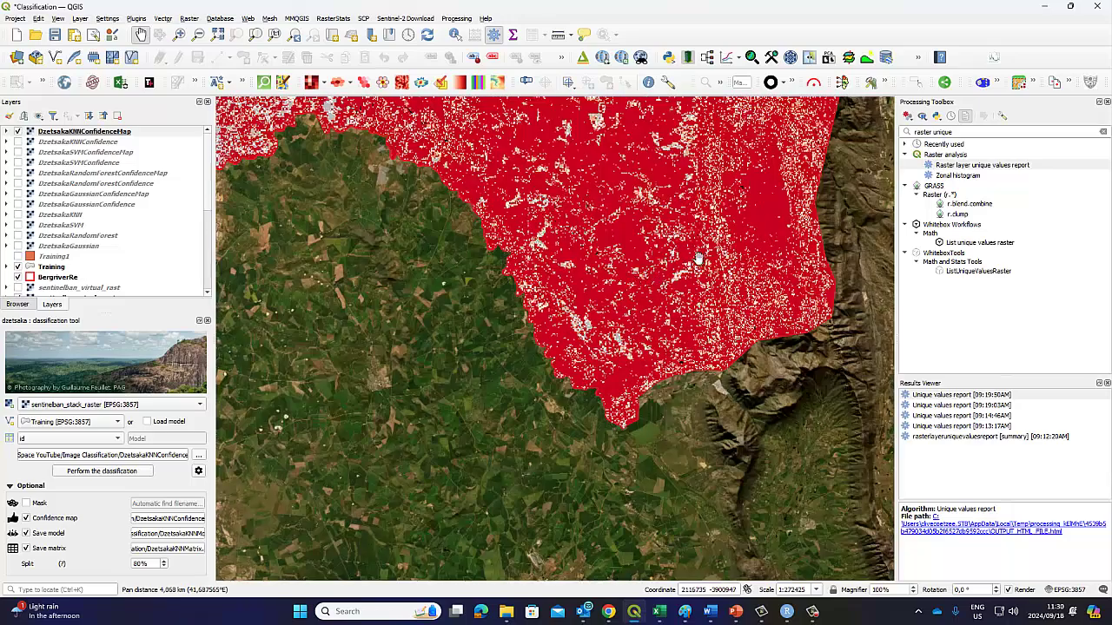
left_click_drag(698, 258, 490, 406)
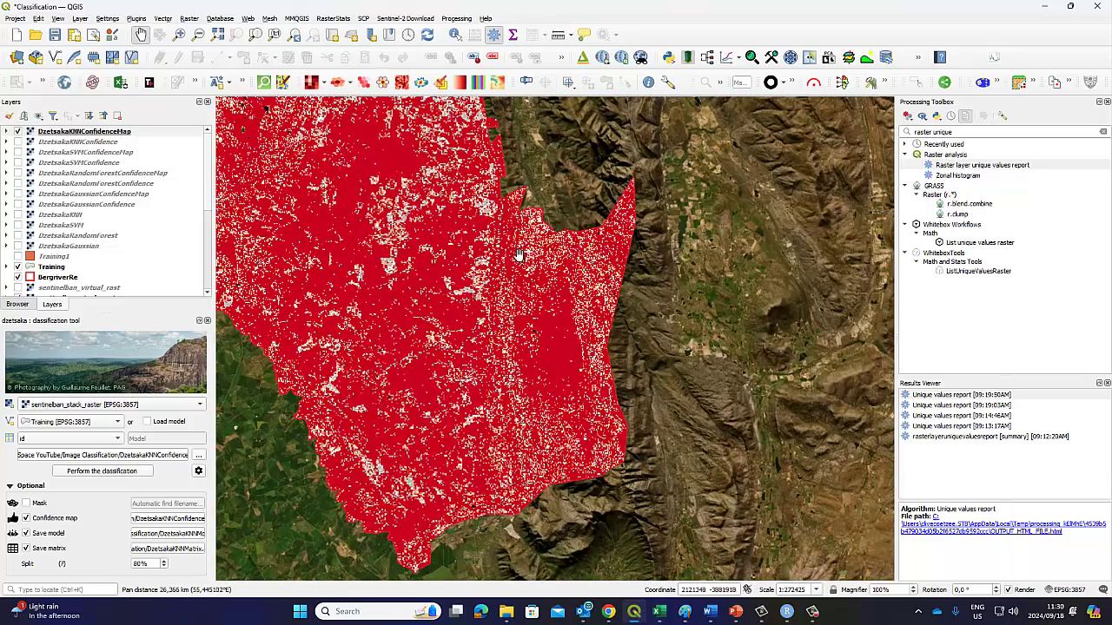
left_click_drag(328, 204, 426, 326)
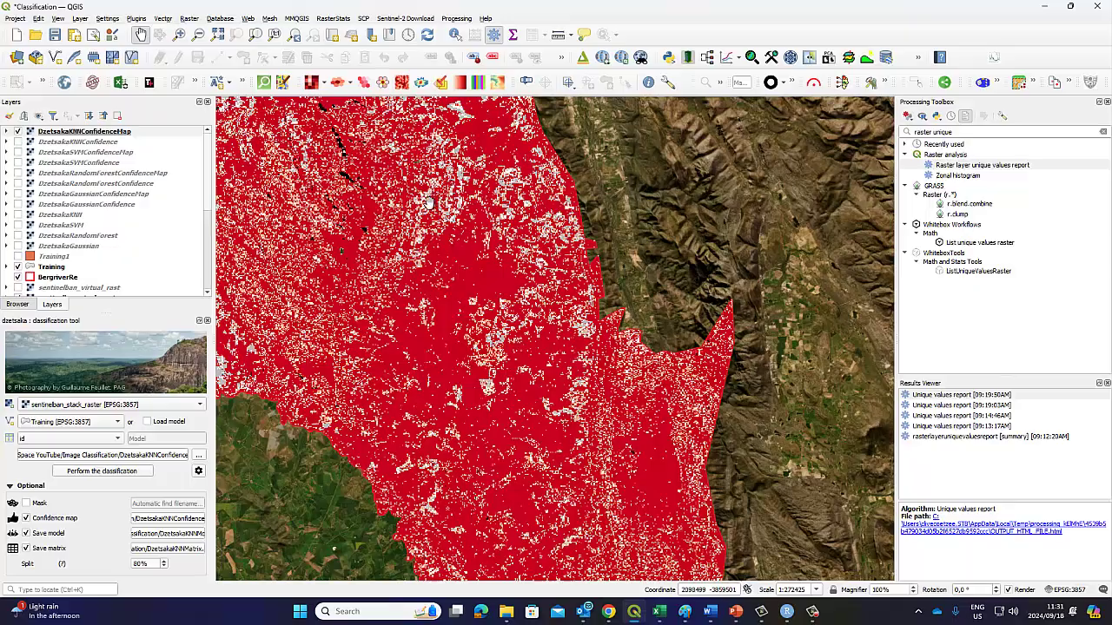
left_click_drag(282, 120, 431, 294)
left_click_drag(249, 278, 560, 181)
left_click_drag(241, 338, 345, 307)
scroll(346, 307, "up", 2)
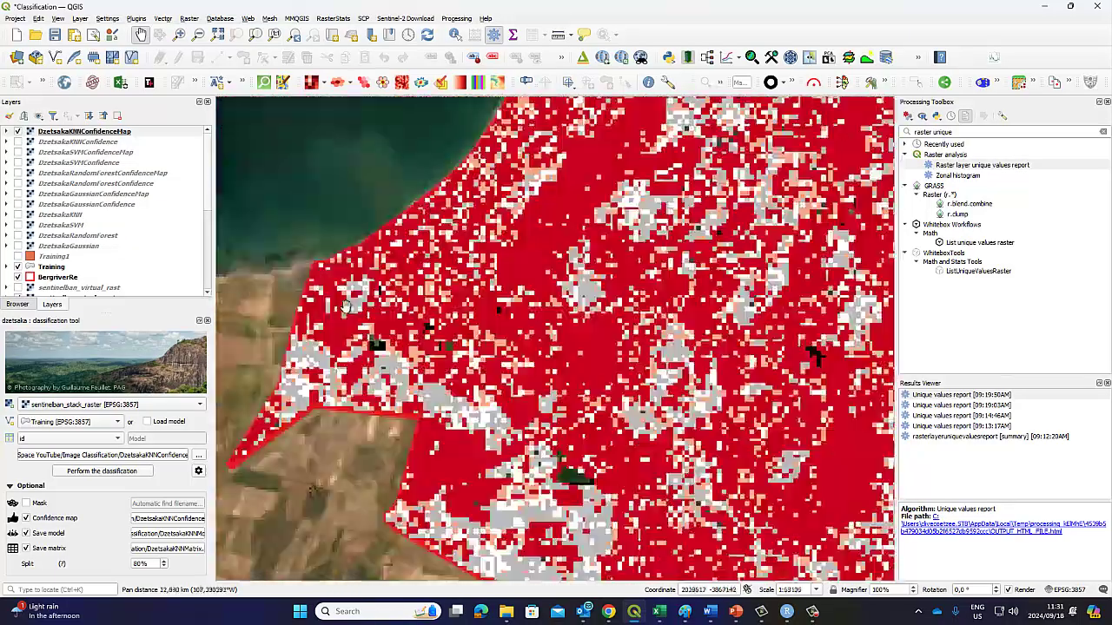
left_click_drag(429, 363, 441, 283)
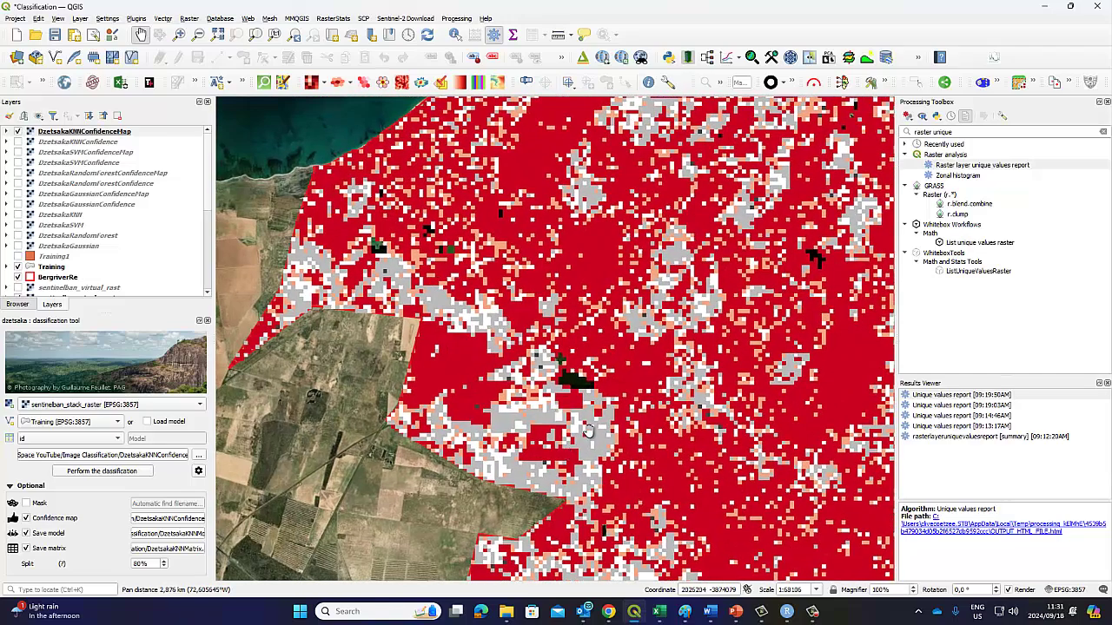
left_click_drag(588, 432, 581, 425)
- Toggle DzetsakaKNNConfidenceMap and DzetsakaKNNConfidence at the river mouth to compare them with the Sentinel imagery, leaving both hidden
left_click(18, 131)
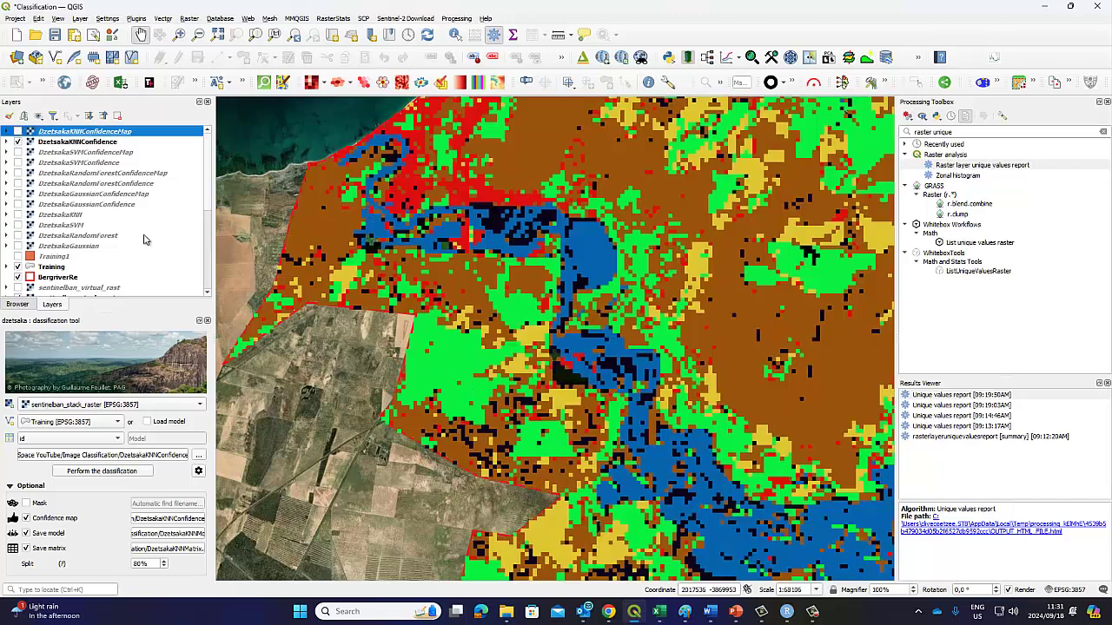
left_click(18, 141)
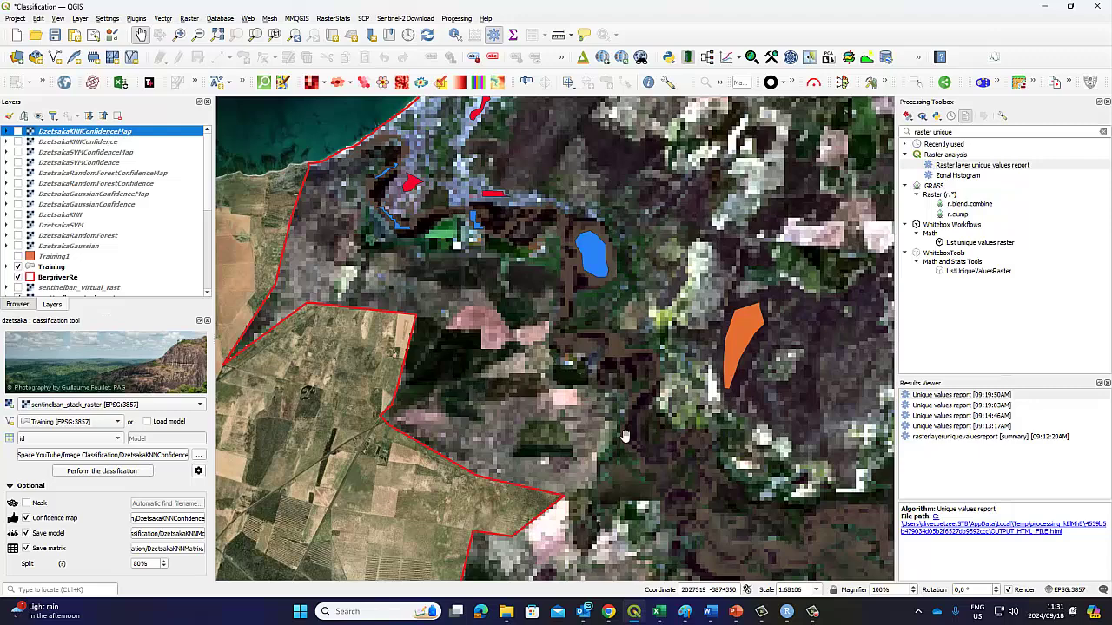
left_click(17, 131)
left_click(17, 131)
- Toggle DzetsakaKNNConfidenceMap over the whole study area to compare it with the Sentinel imagery and training polygons, leaving it shown
left_click_drag(657, 488, 491, 290)
scroll(546, 392, "down", 1)
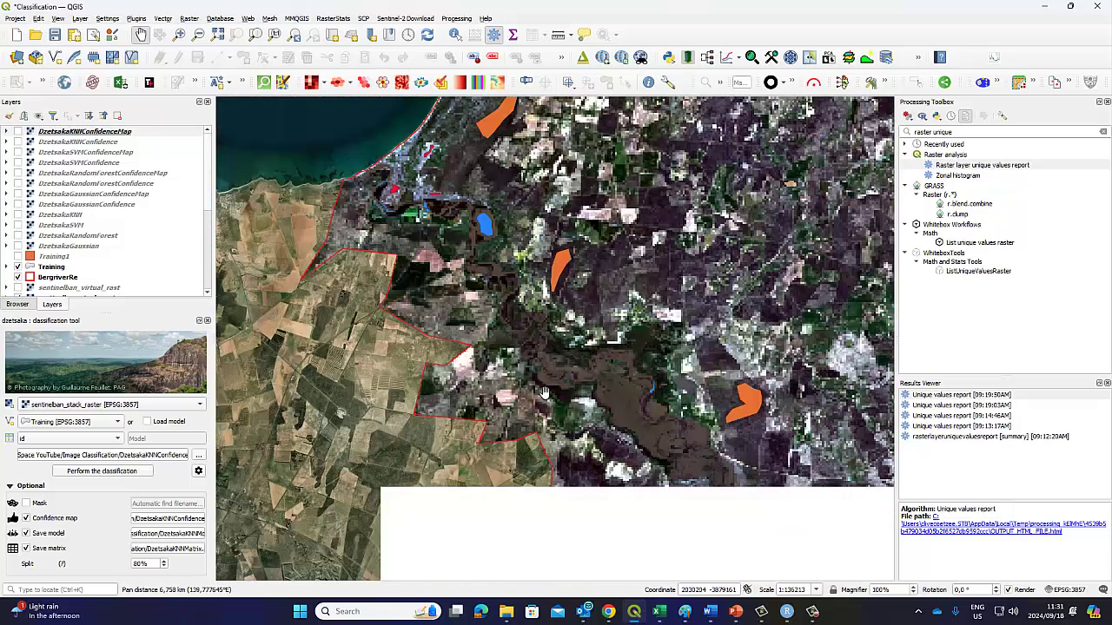
scroll(556, 375, "down", 1)
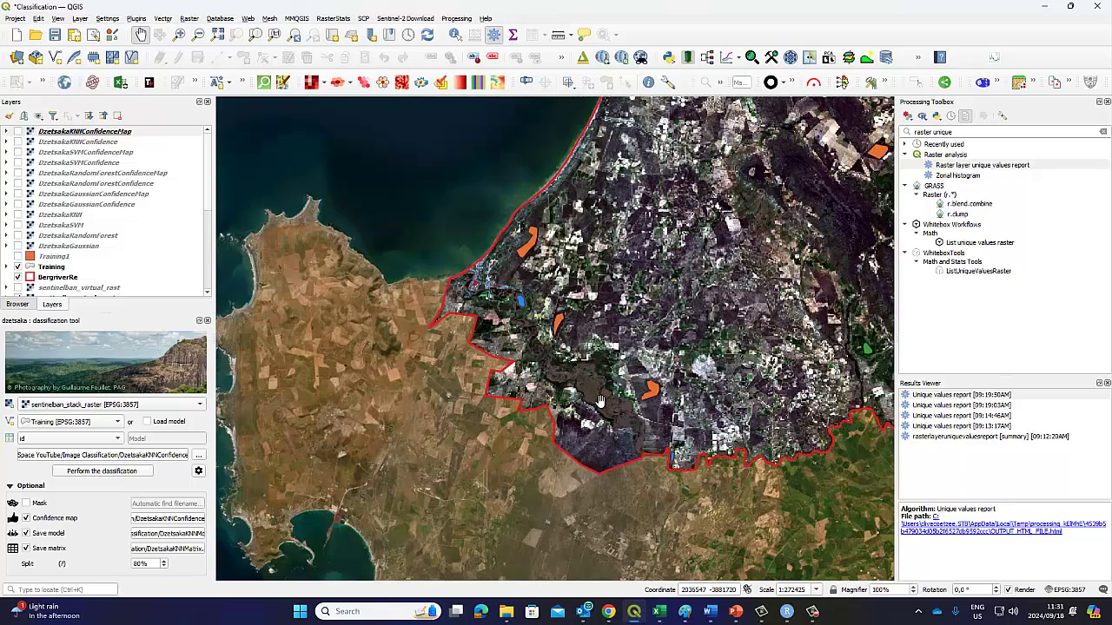
left_click_drag(720, 308, 624, 402)
scroll(625, 403, "down", 1)
left_click_drag(745, 399, 527, 348)
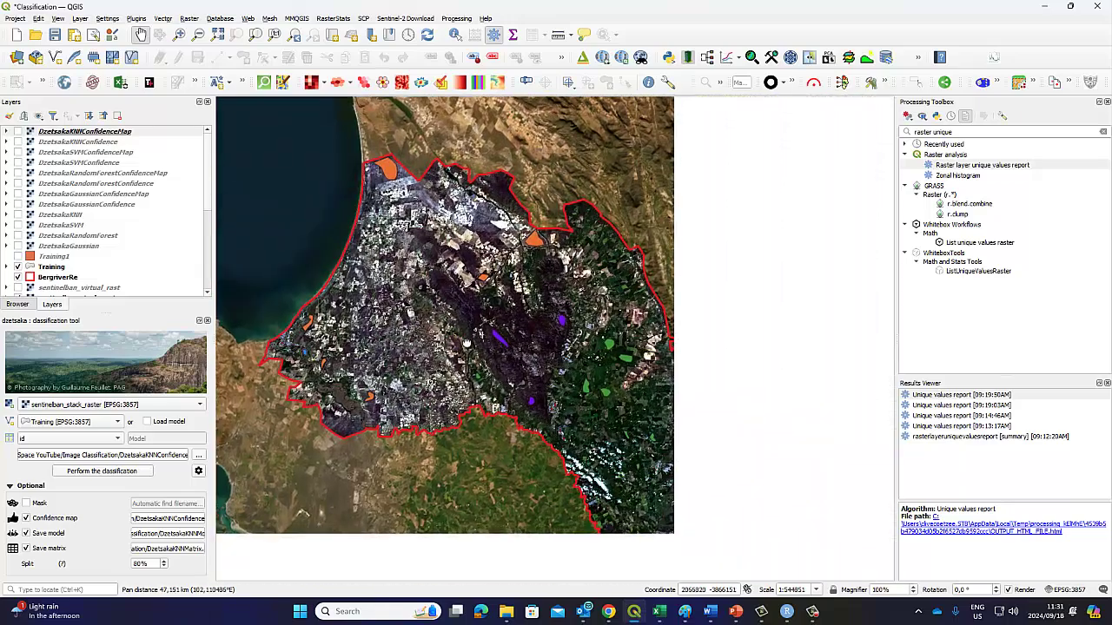
left_click_drag(605, 387, 627, 365)
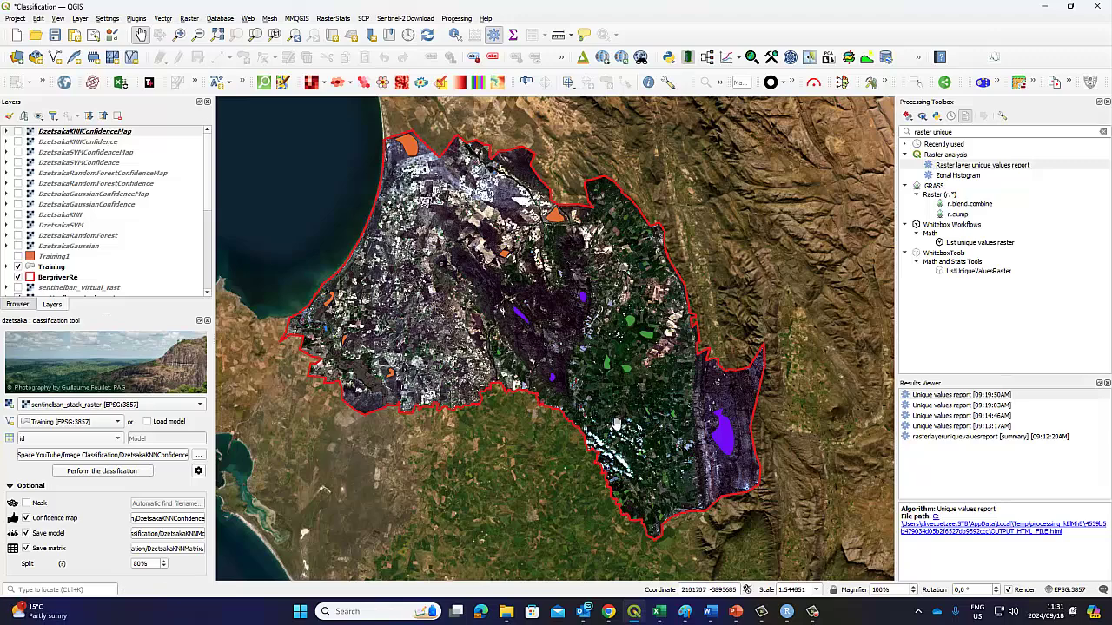
left_click(18, 131)
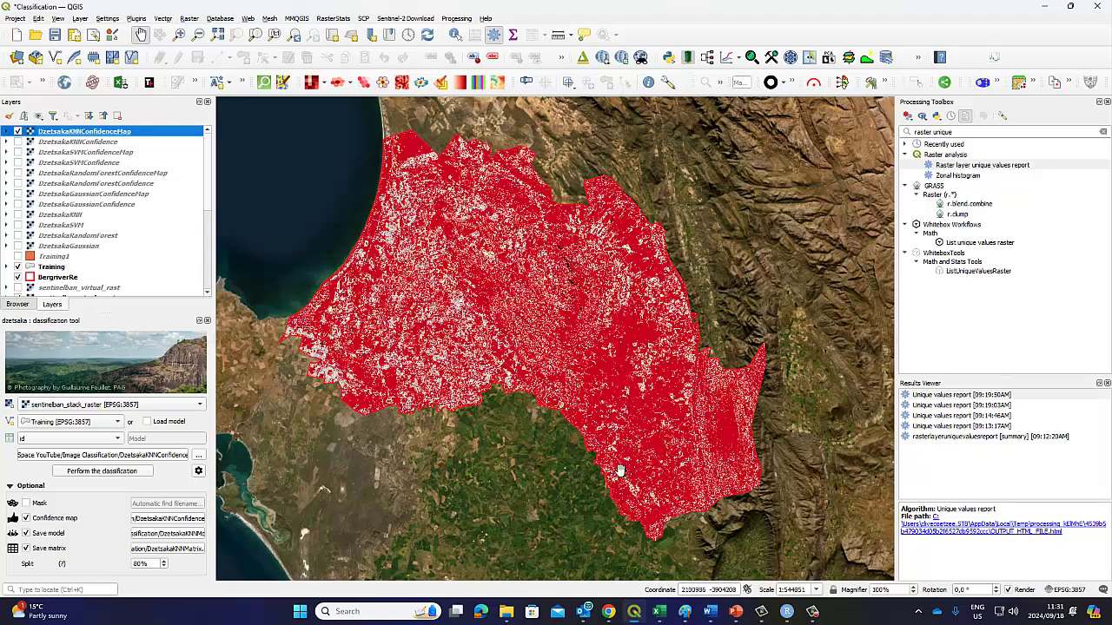
left_click(18, 132)
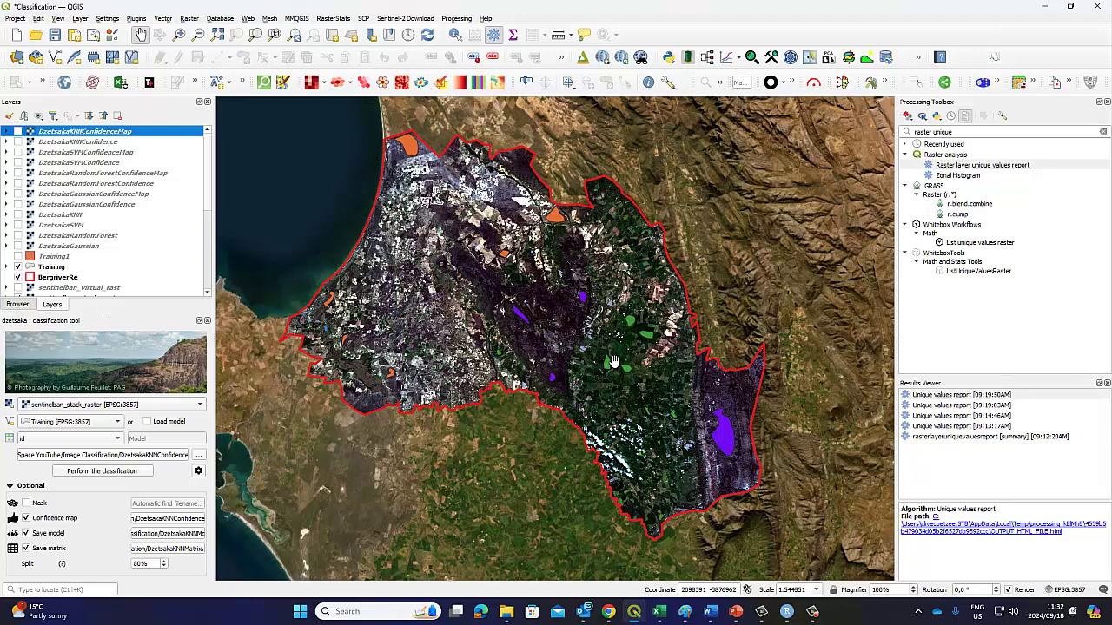
left_click(18, 131)
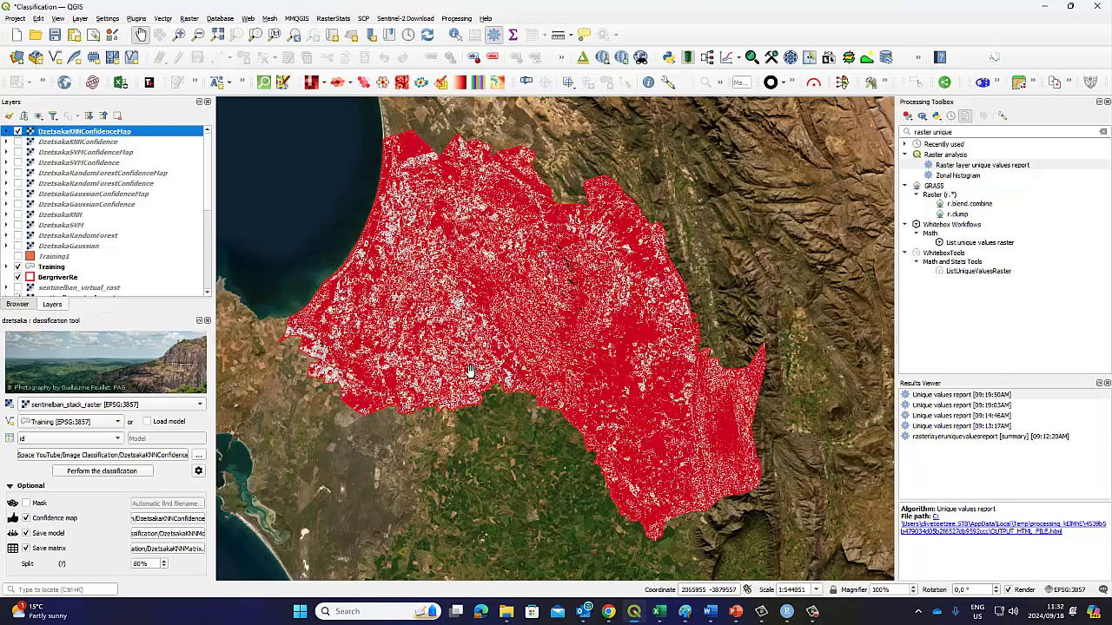
- Hide DzetsakaKNNConfidenceMap at a low-confidence patch in the western farmland to inspect the Sentinel imagery beneath it
scroll(432, 363, "up", 2)
scroll(432, 364, "up", 1)
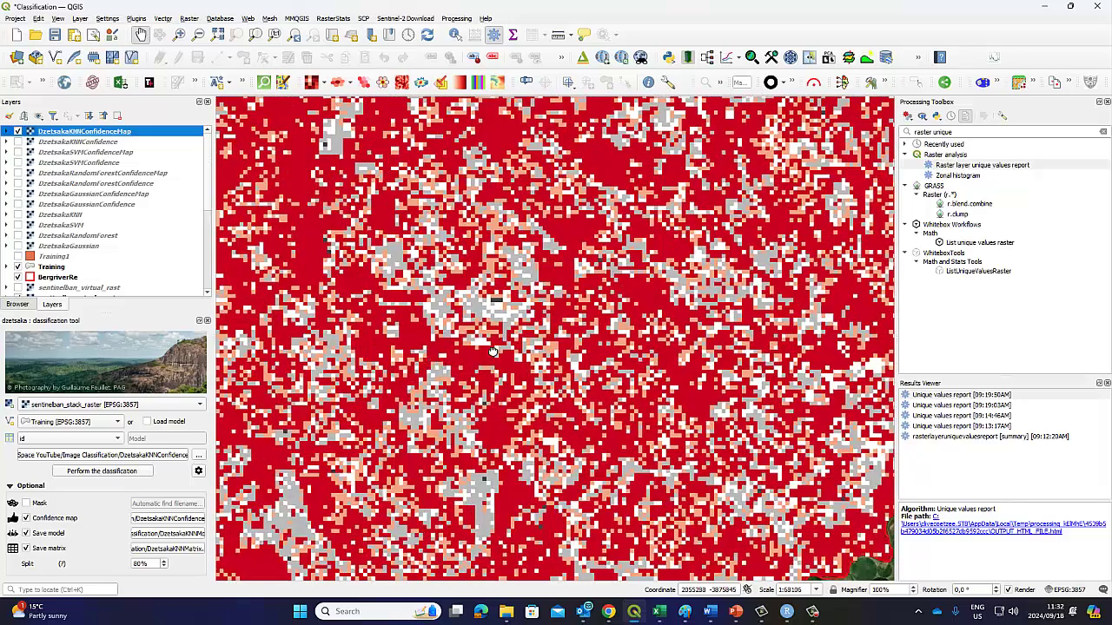
scroll(478, 339, "up", 1)
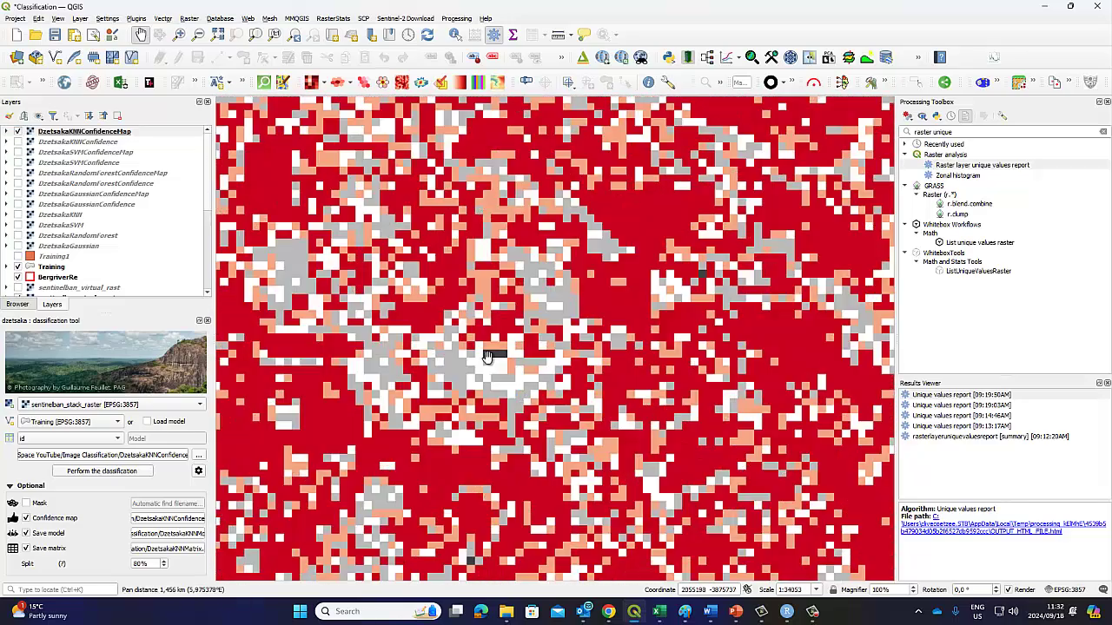
left_click(17, 132)
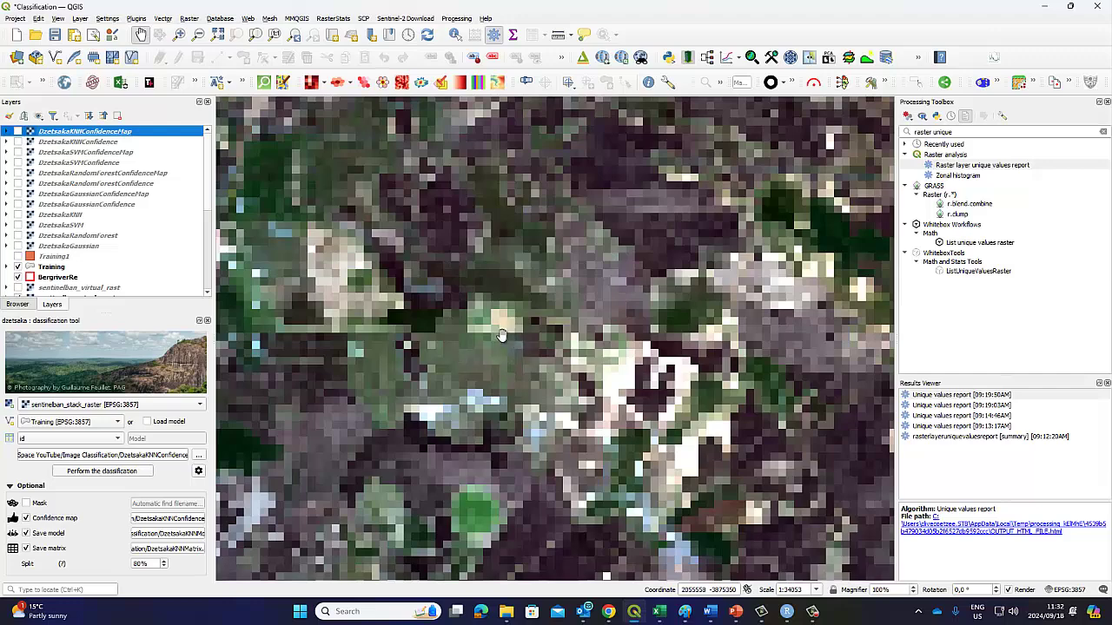
- Hide the Training and sentinelban_stack_raster layers to inspect the same patch on the satellite basemap
left_click(18, 277)
left_click(18, 277)
scroll(19, 276, "down", 3)
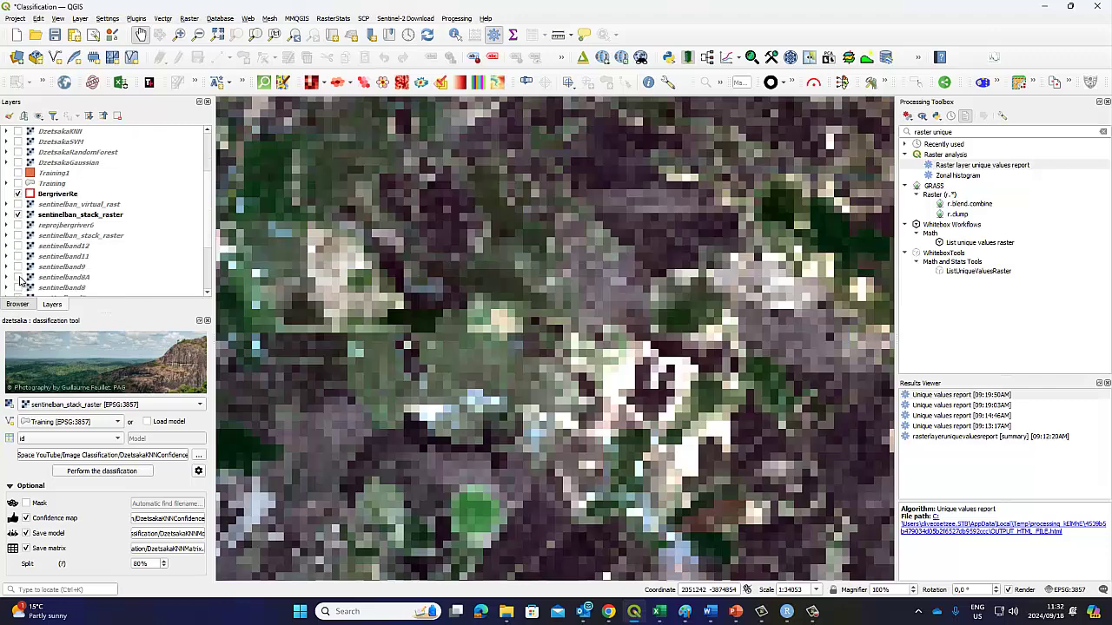
left_click(18, 215)
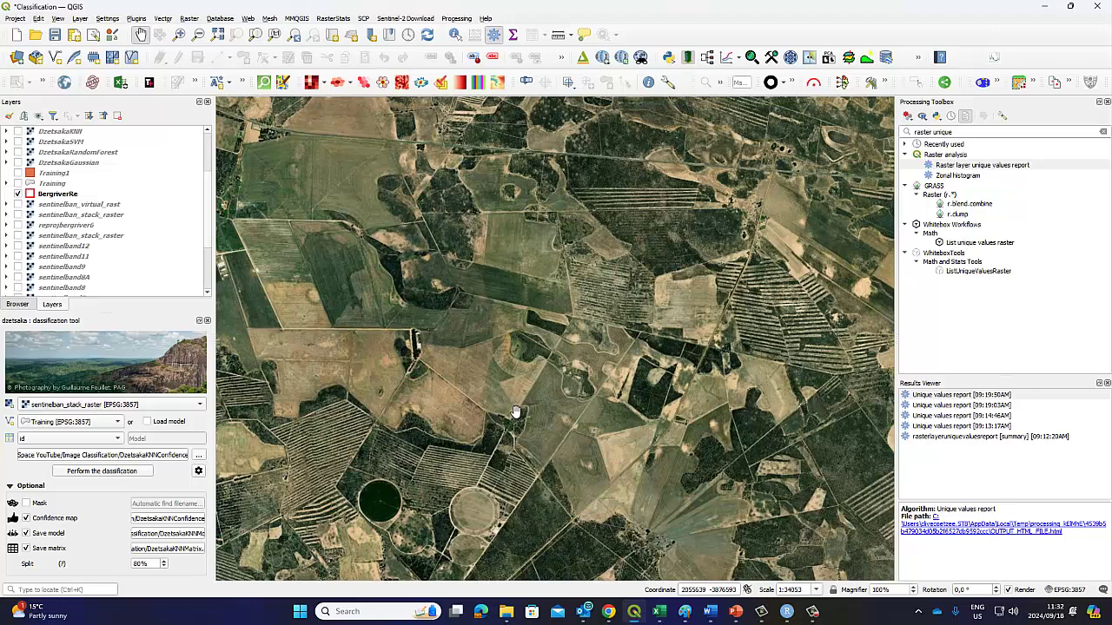
- Show the KNN, SVM, Random Forest and Gaussian confidence maps one at a time over the satellite basemap to compare their confidence
scroll(65, 198, "up", 3)
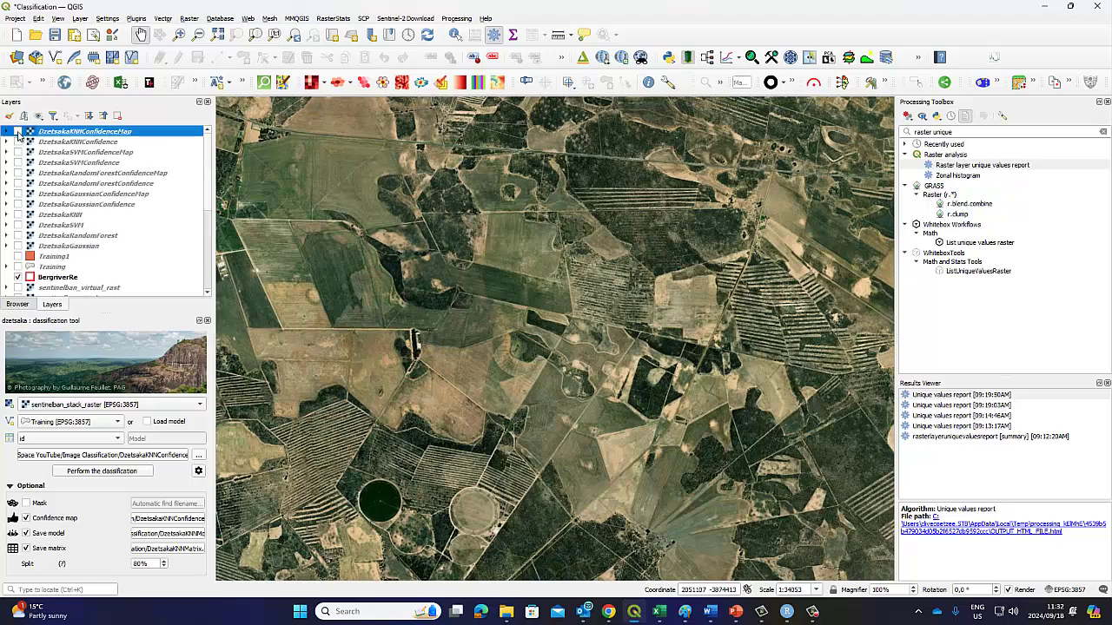
left_click(18, 131)
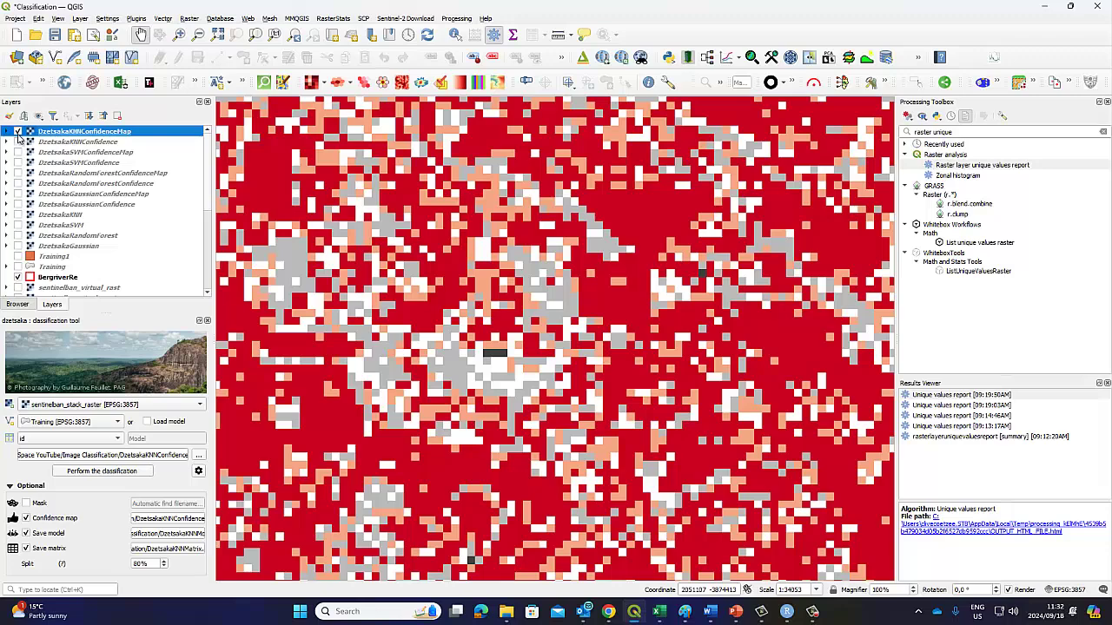
left_click(18, 132)
left_click(18, 153)
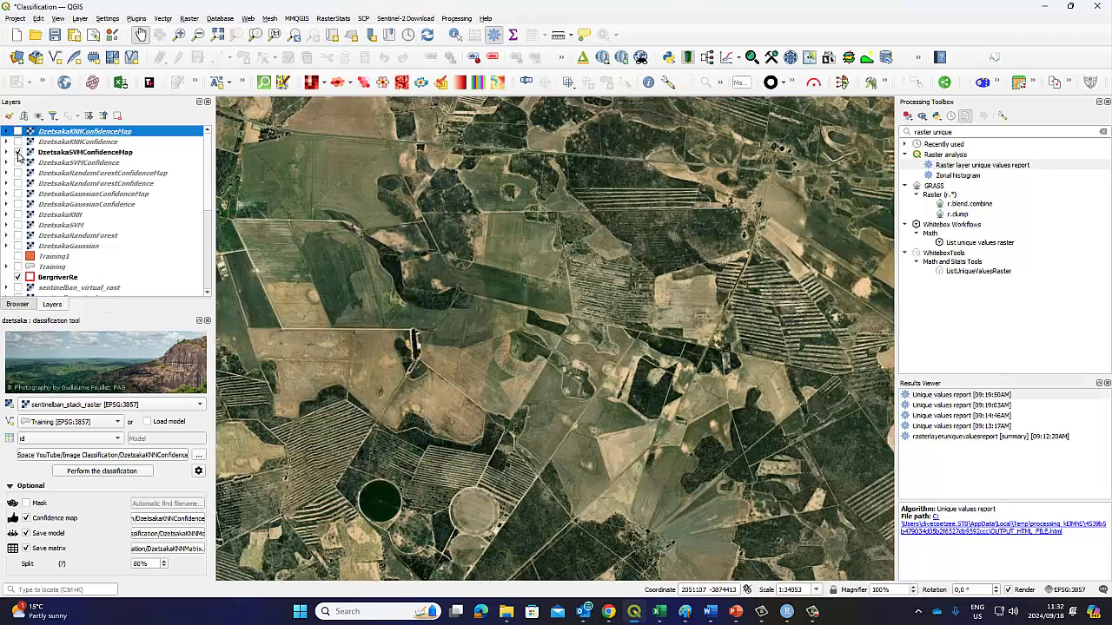
left_click(18, 153)
left_click(18, 174)
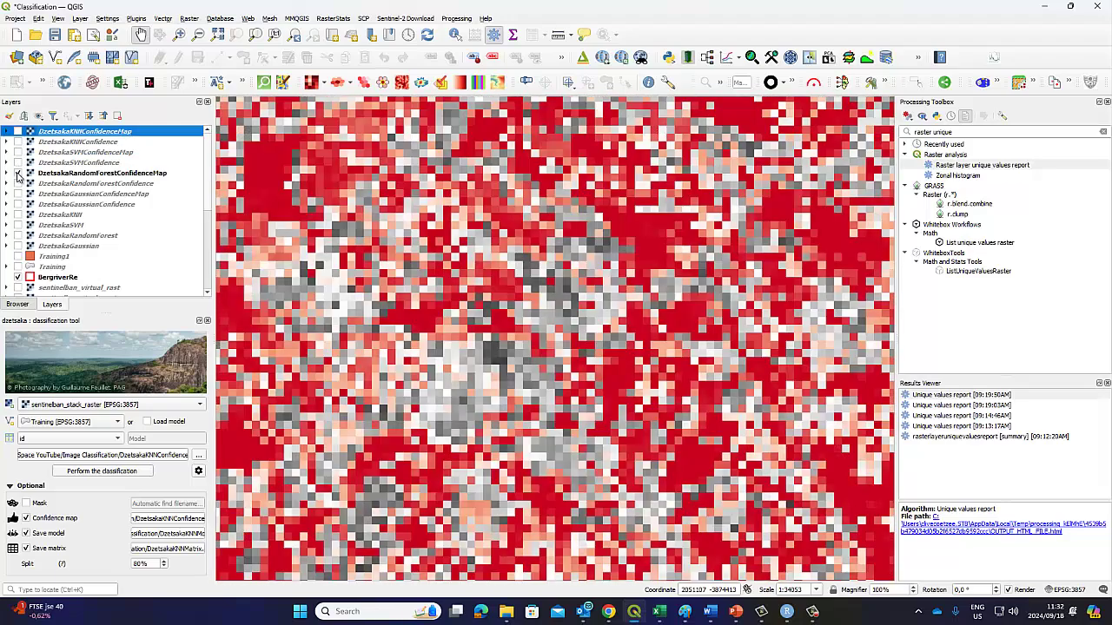
left_click(18, 174)
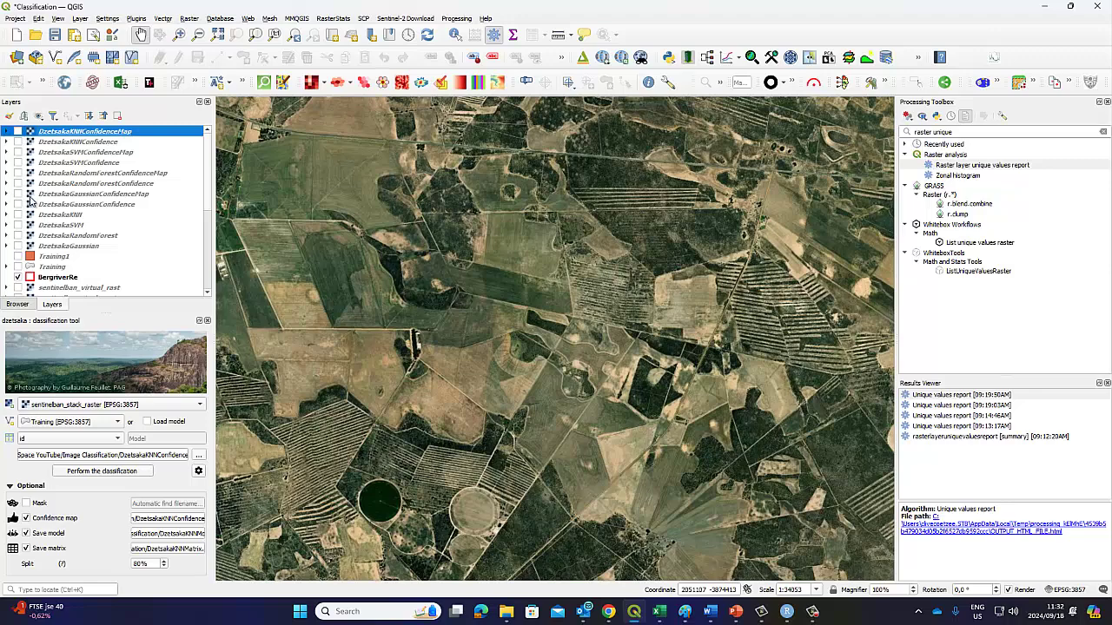
left_click(18, 194)
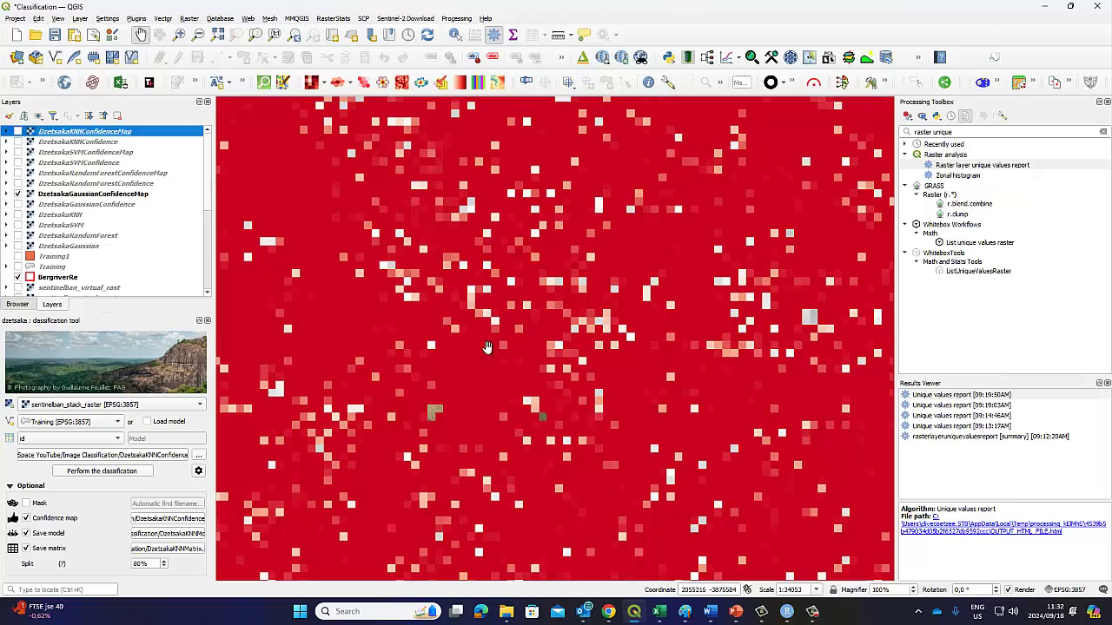
left_click(18, 194)
- Show every confidence map and classification layer from DzetsakaGaussianConfidence up to DzetsakaKNNConfidence over the full study area
left_click(19, 204)
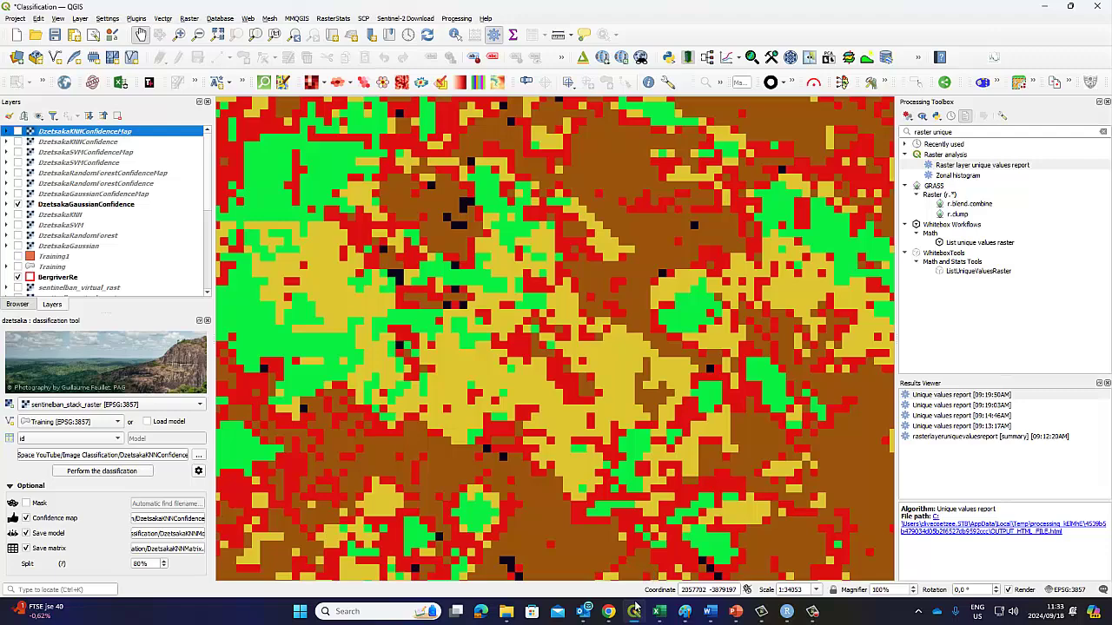
left_click(813, 612)
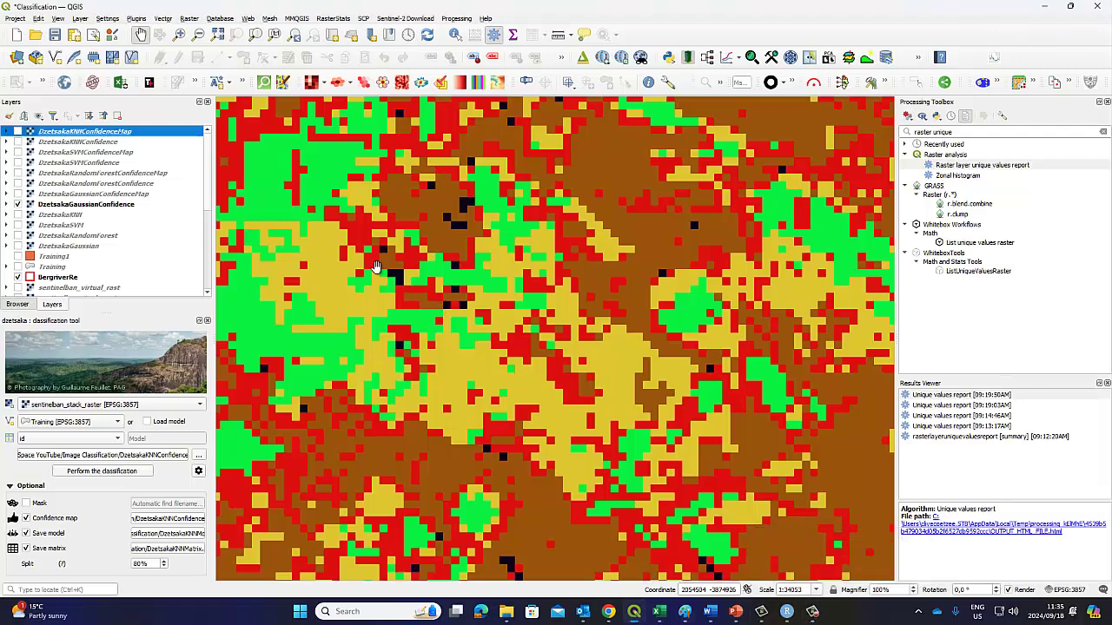
left_click(18, 194)
left_click(18, 183)
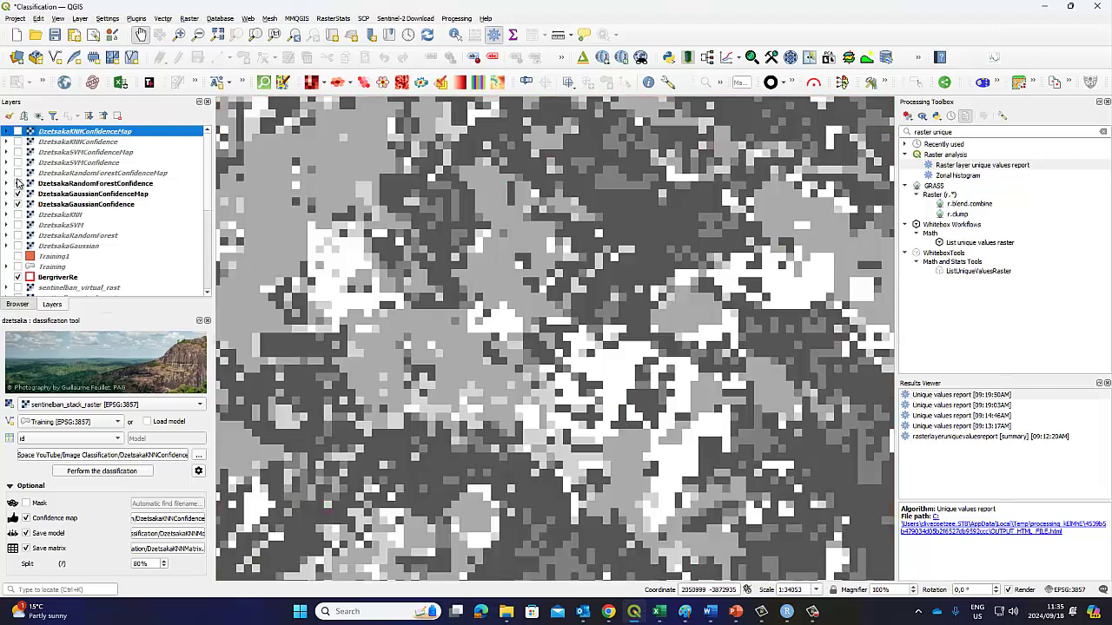
left_click(18, 173)
left_click(17, 162)
left_click(17, 152)
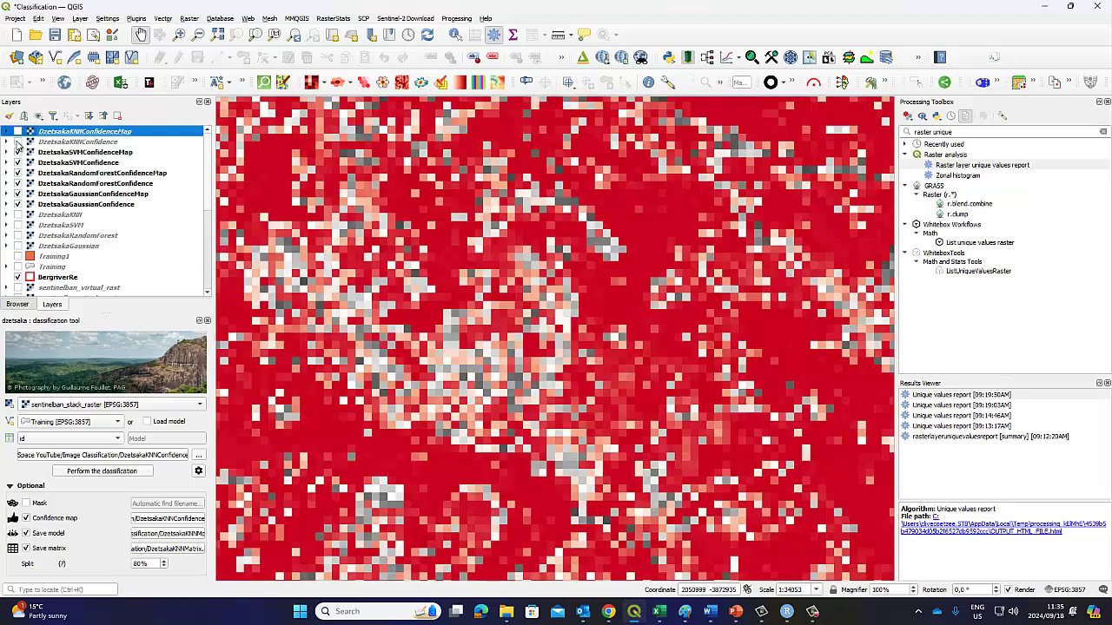
left_click(17, 142)
scroll(509, 304, "down", 3)
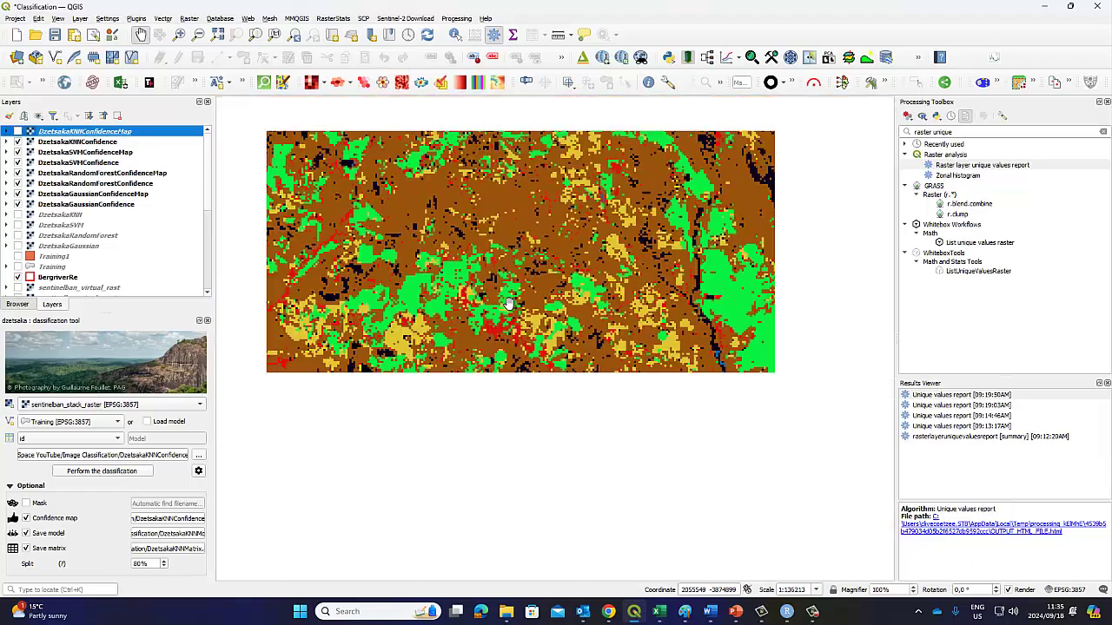
scroll(526, 286, "down", 1)
left_click_drag(564, 280, 475, 325)
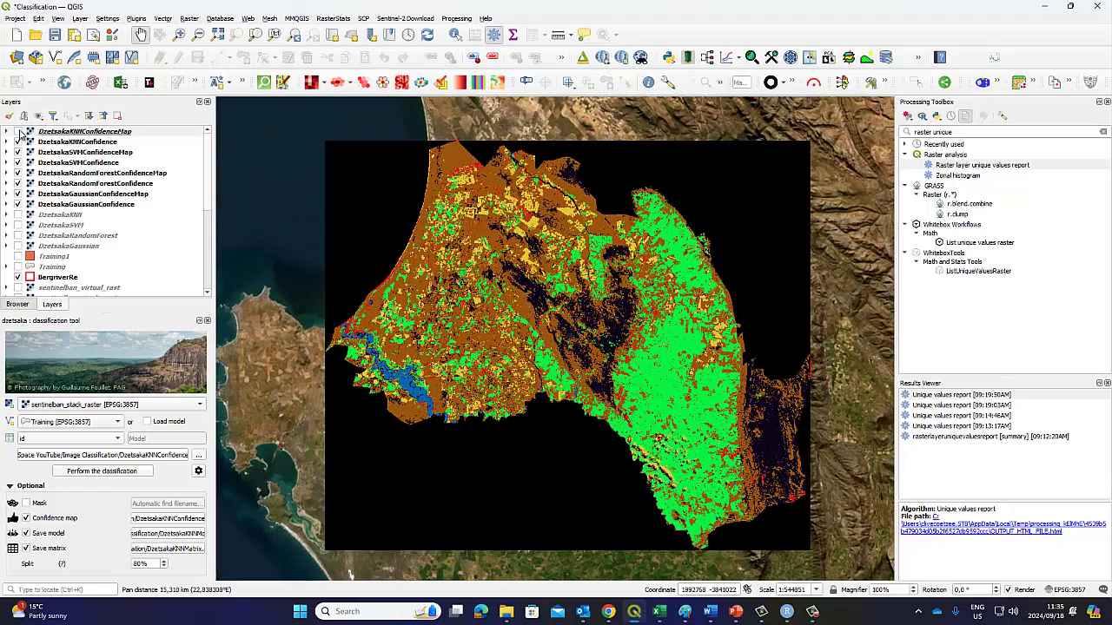
- Hide all the shown Gaussian, Random Forest, SVM and KNN classification and confidence map layers again
left_click(18, 204)
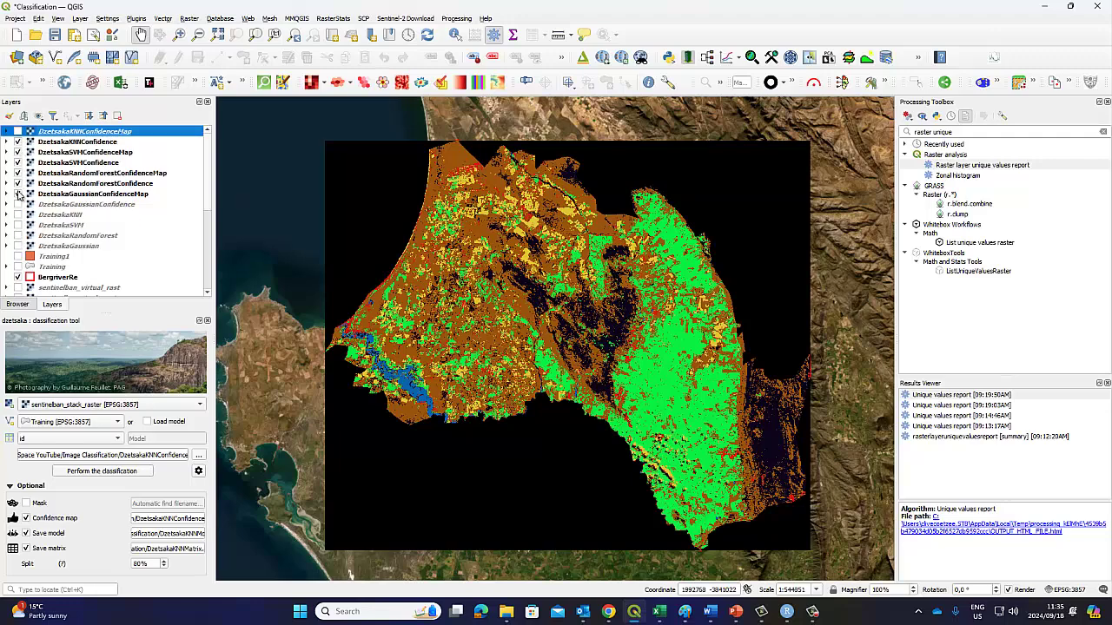
left_click(19, 194)
left_click(18, 184)
left_click(19, 172)
left_click(18, 162)
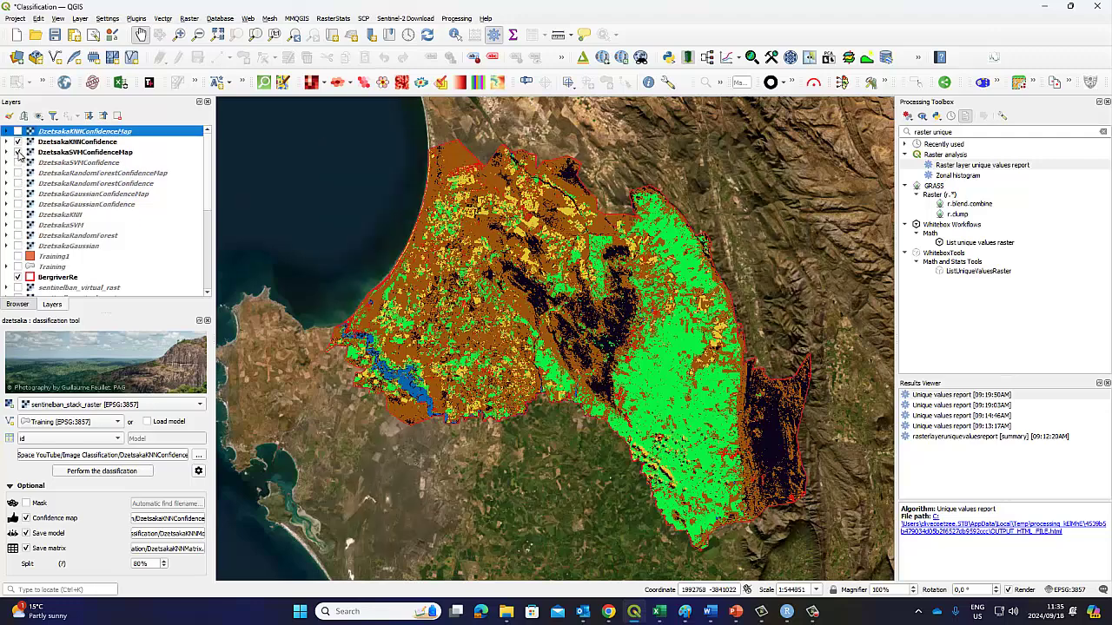
left_click(18, 152)
left_click(19, 141)
- Show the KNN and SVM classification and confidence map layers, from DzetsakaKNNConfidenceMap down to DzetsakaSVMConfidence
left_click(19, 131)
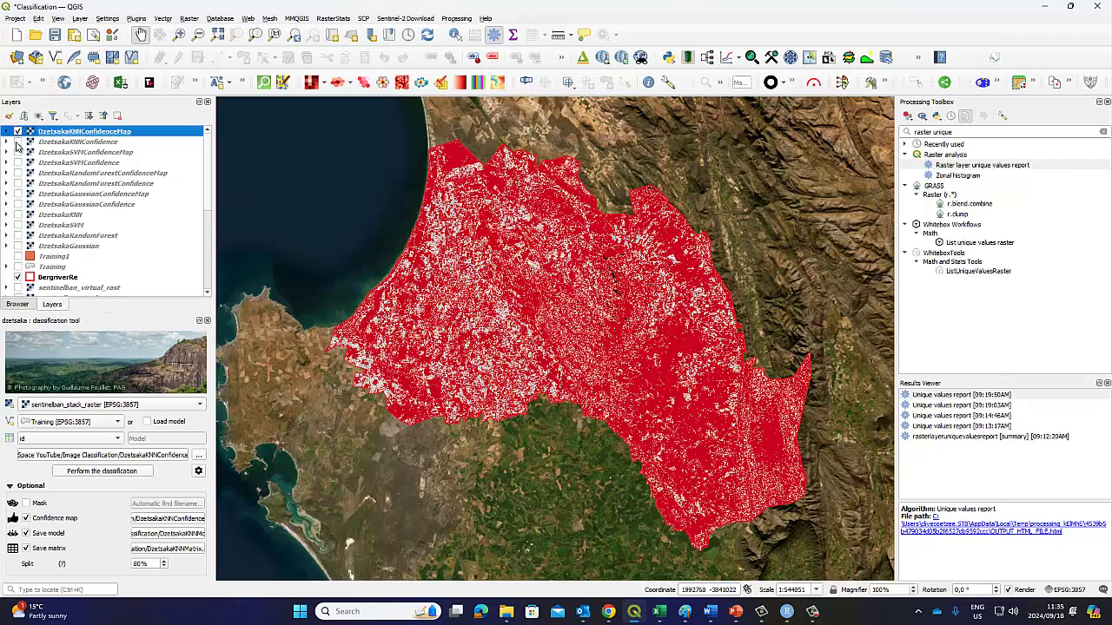
left_click(18, 142)
left_click(18, 153)
left_click(18, 162)
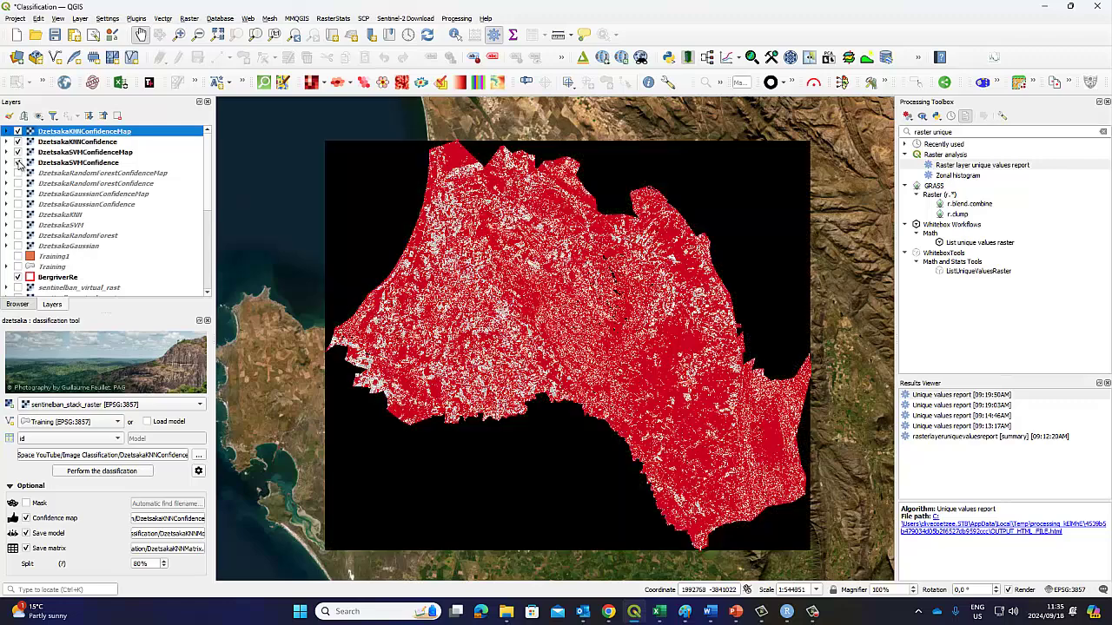
- Check the symbology settings of the DzetsakaSVMConfidence layer and leave them without making changes
right_click(74, 165)
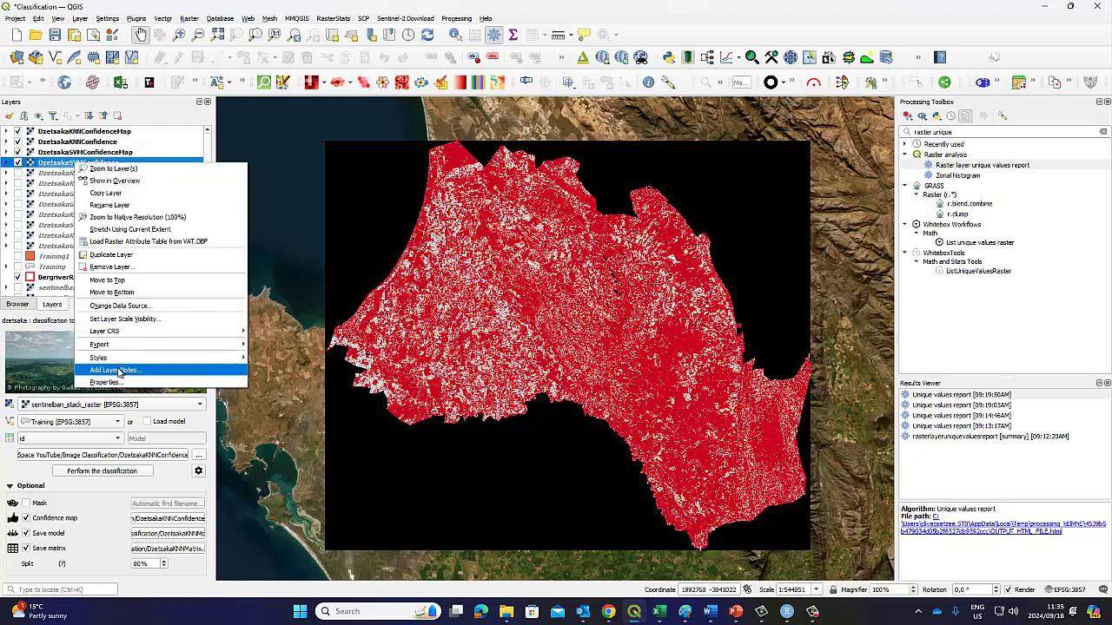
left_click(106, 382)
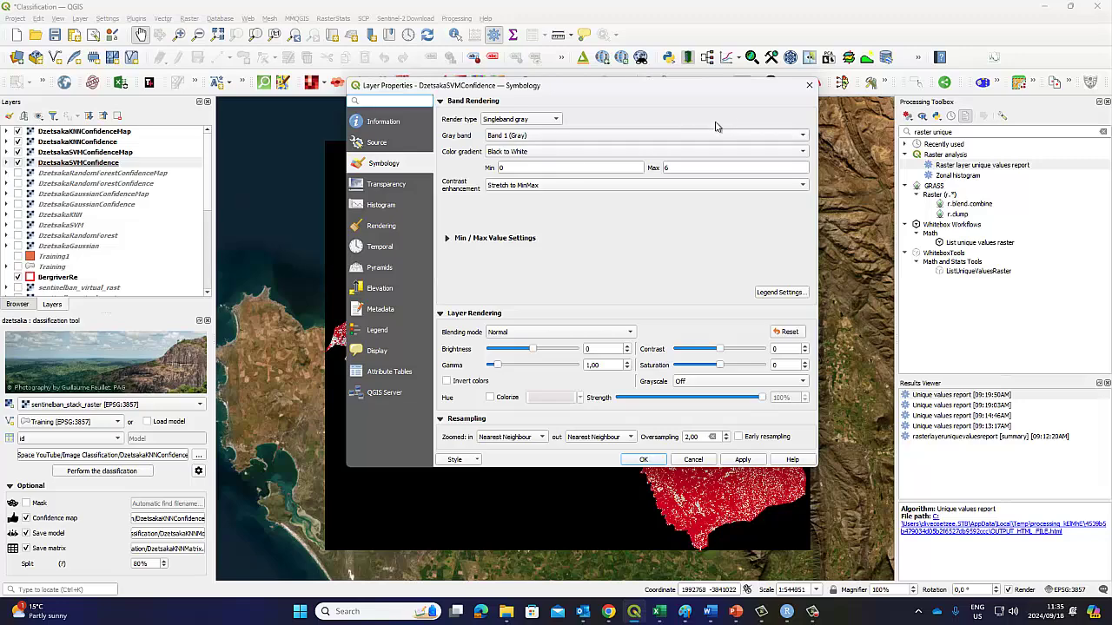
left_click(809, 85)
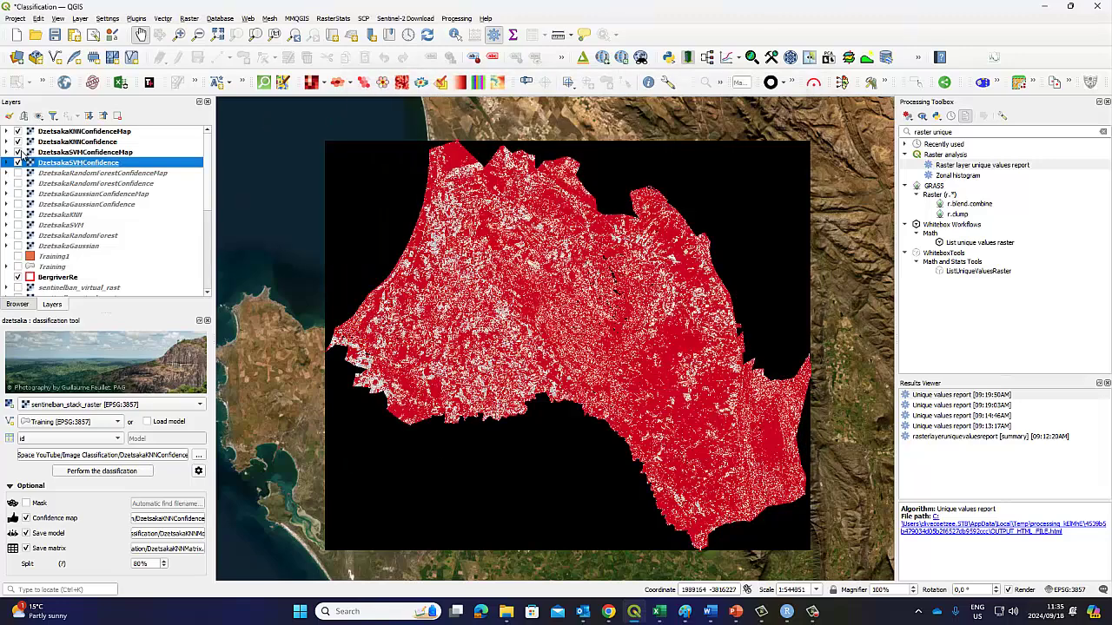
- Hide the KNN and SVM confidence map and classification layers, keeping the BergriverRe boundary over the satellite basemap
left_click(18, 152)
left_click(18, 142)
left_click(17, 131)
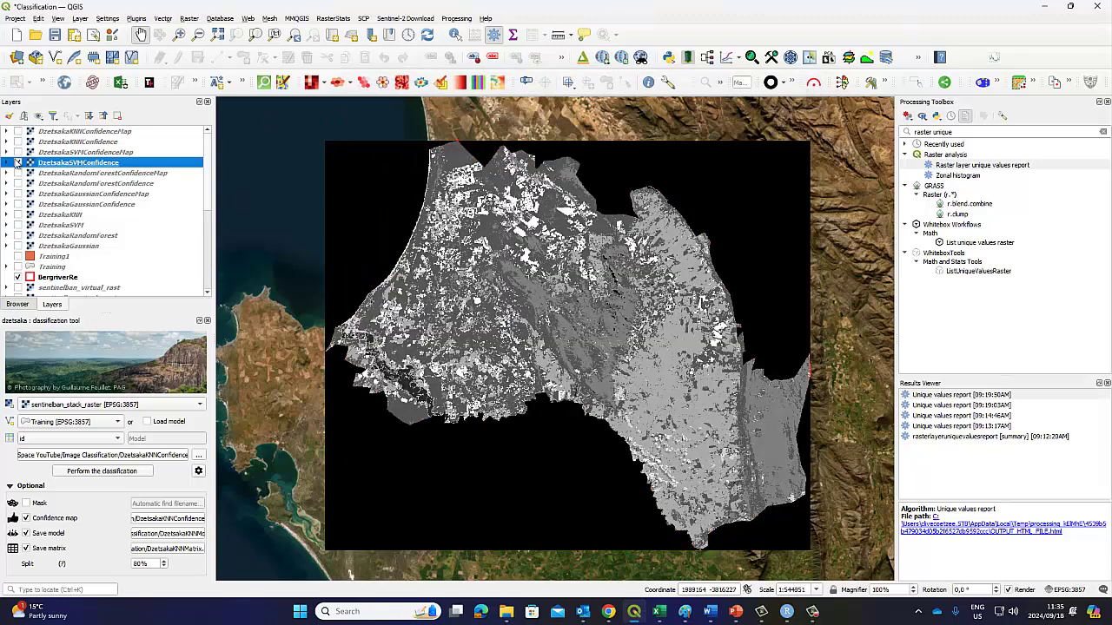
left_click(17, 163)
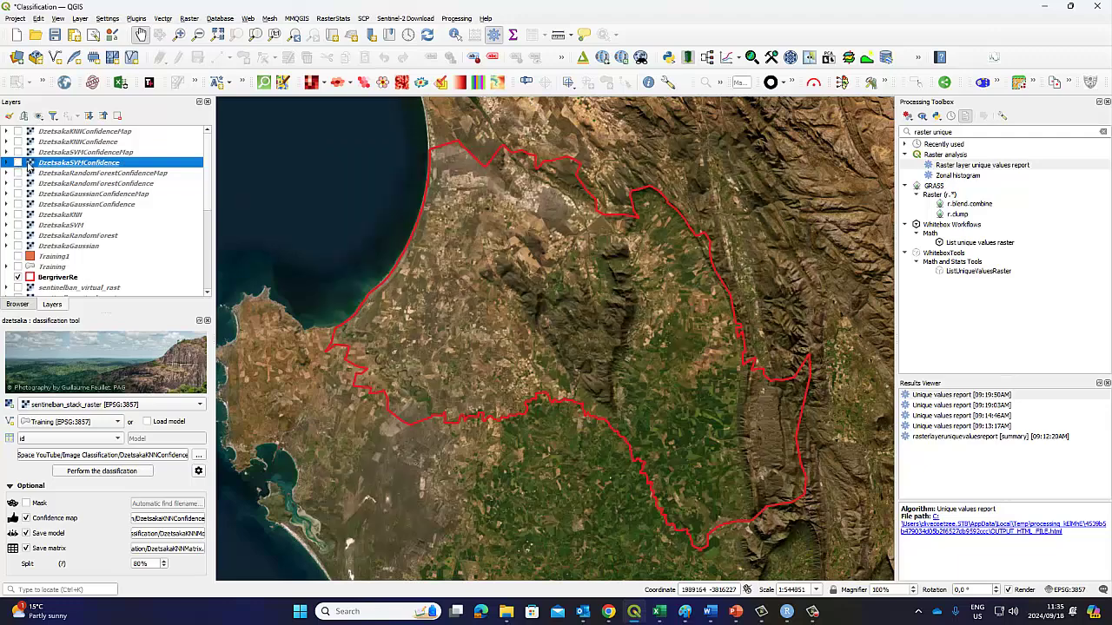
- Save the Classification project and clear the "raster unique" search for processing algorithms
left_click(54, 35)
left_click(1102, 133)
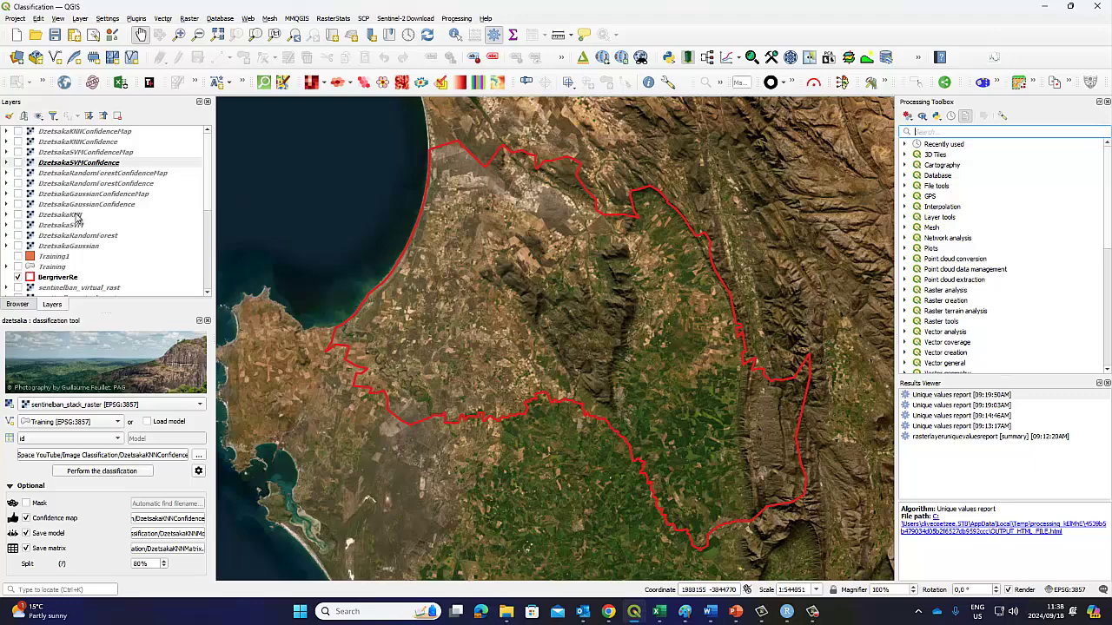
left_click(56, 34)
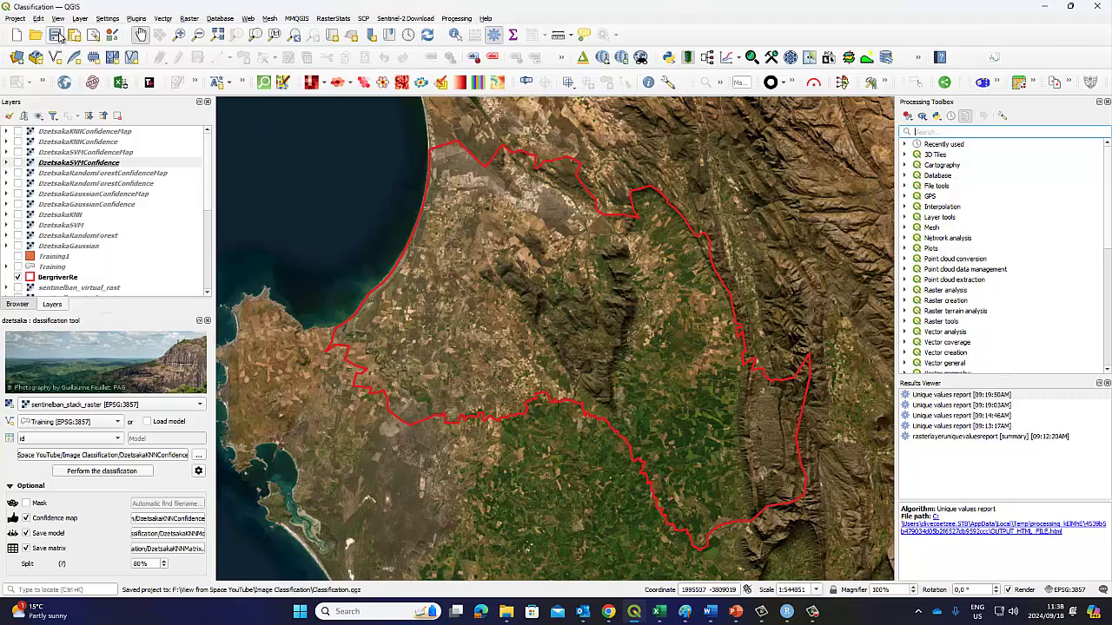